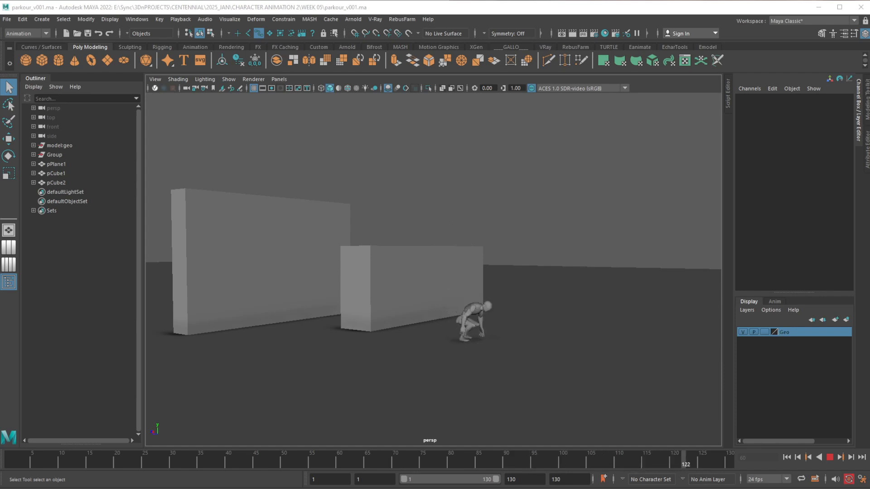
Check the character and both walls in the top view, and return to a full-size perspective view
{"action": "key", "text": "space"}
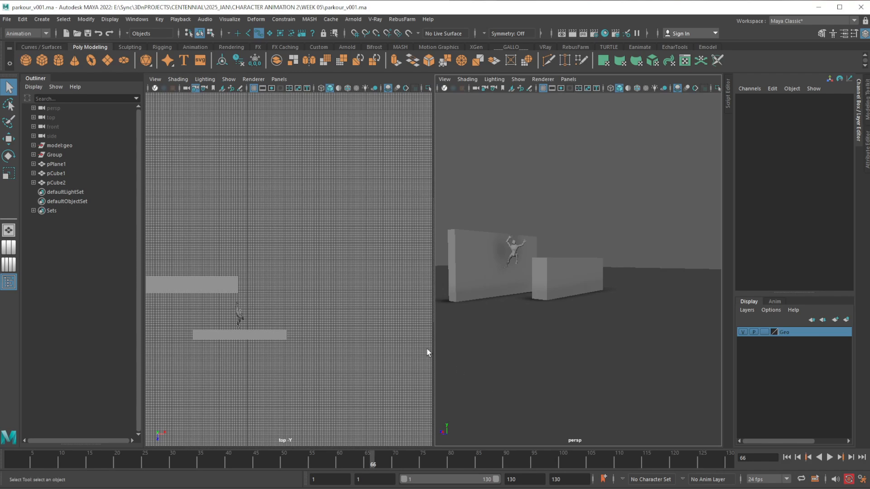
{"action": "middle_click_drag", "start_coordinate": [382, 319], "coordinate": [406, 309], "text": "alt"}
{"action": "scroll", "coordinate": [345, 297], "scroll_direction": "up", "scroll_amount": 3}
{"action": "middle_click_drag", "start_coordinate": [306, 307], "coordinate": [337, 277], "text": "alt"}
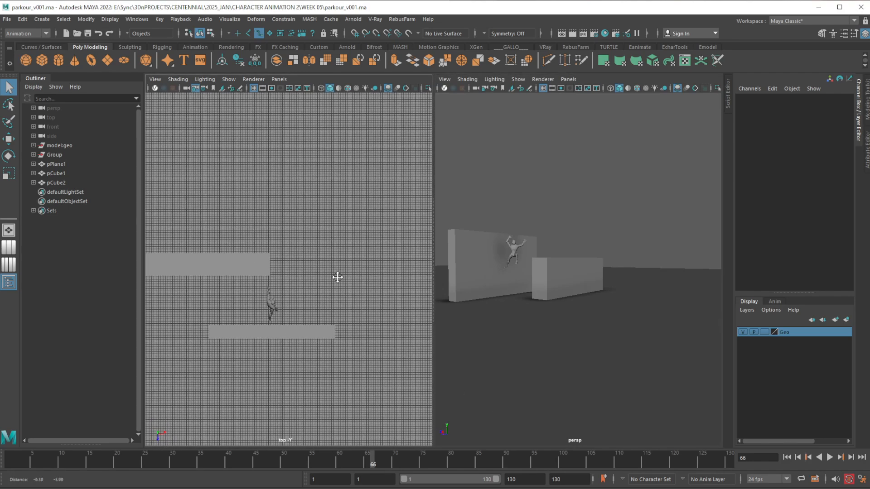
{"action": "left_click", "coordinate": [590, 82]}
{"action": "key", "text": "space"}
Display the character's rig controls in the perspective view and frame the figure against the tall wall
{"action": "middle_click_drag", "start_coordinate": [384, 253], "coordinate": [453, 252], "text": "alt"}
{"action": "scroll", "coordinate": [455, 308], "scroll_direction": "up", "scroll_amount": 3}
{"action": "key", "text": "alt+1"}
{"action": "middle_click_drag", "start_coordinate": [413, 292], "coordinate": [474, 270], "text": "alt"}
{"action": "right_click_drag", "start_coordinate": [474, 270], "coordinate": [499, 361], "text": "alt"}
{"action": "middle_click_drag", "start_coordinate": [468, 268], "coordinate": [468, 296], "text": "alt"}
{"action": "left_click_drag", "start_coordinate": [468, 297], "coordinate": [492, 333], "text": "alt"}
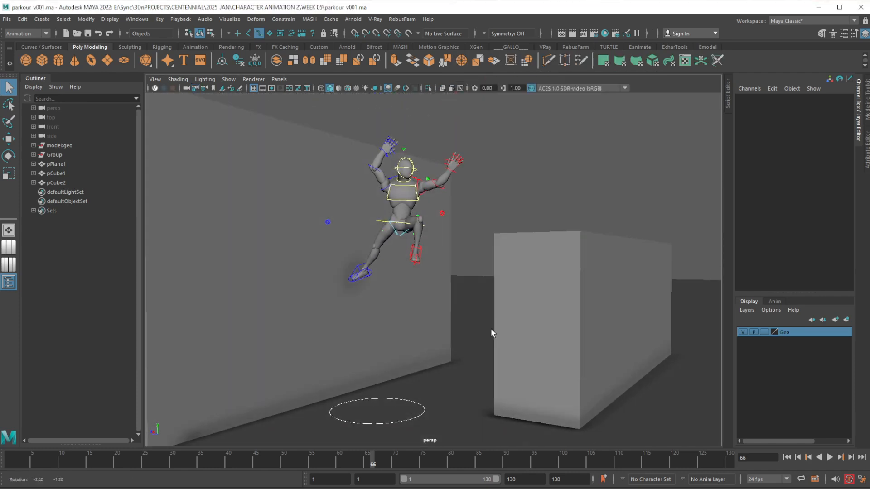
Scrub the animation from the start through frame 40 and stop on the leap pose at frame 37
{"action": "left_click_drag", "start_coordinate": [16, 456], "coordinate": [62, 460]}
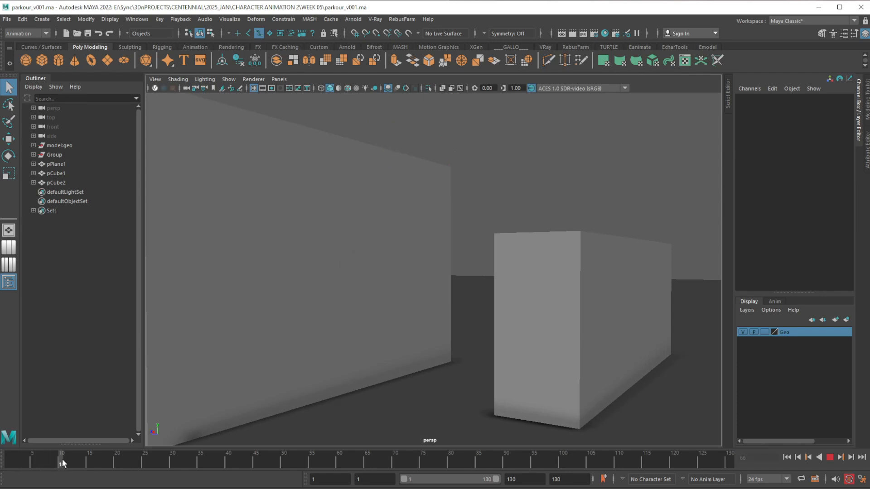
{"action": "left_click_drag", "start_coordinate": [135, 465], "coordinate": [228, 464]}
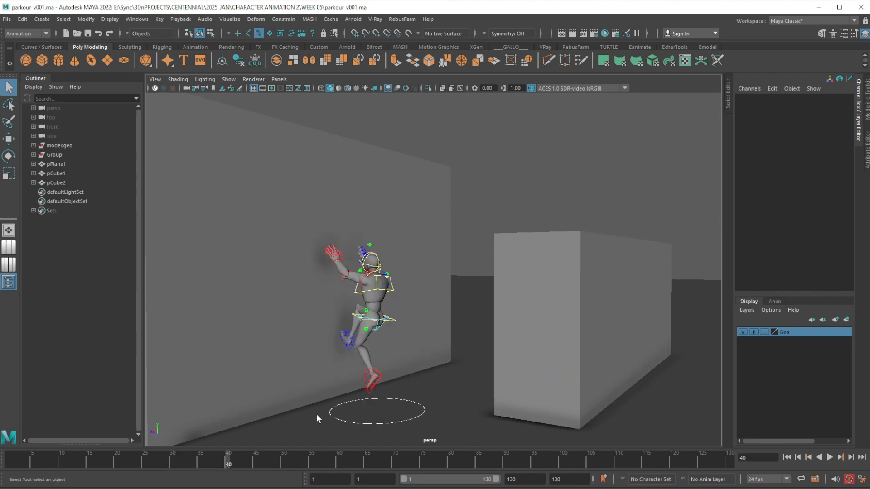
{"action": "left_click_drag", "start_coordinate": [317, 338], "coordinate": [535, 335], "text": "alt"}
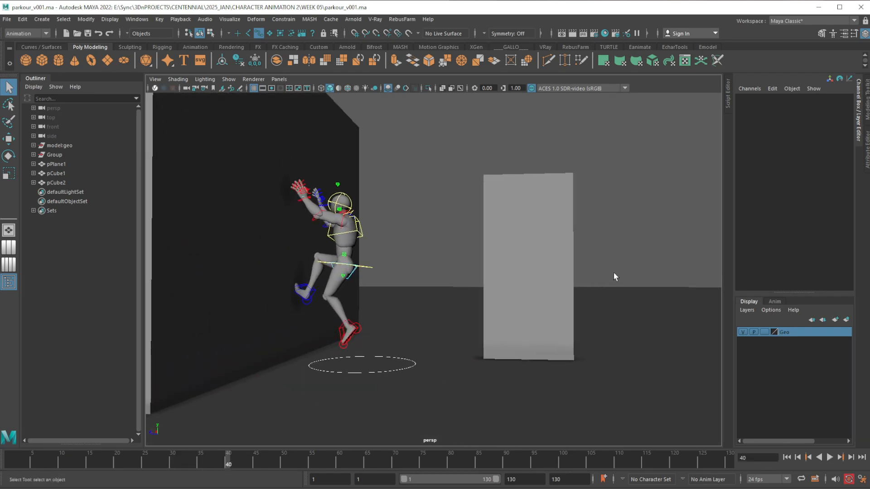
{"action": "left_click", "coordinate": [211, 463]}
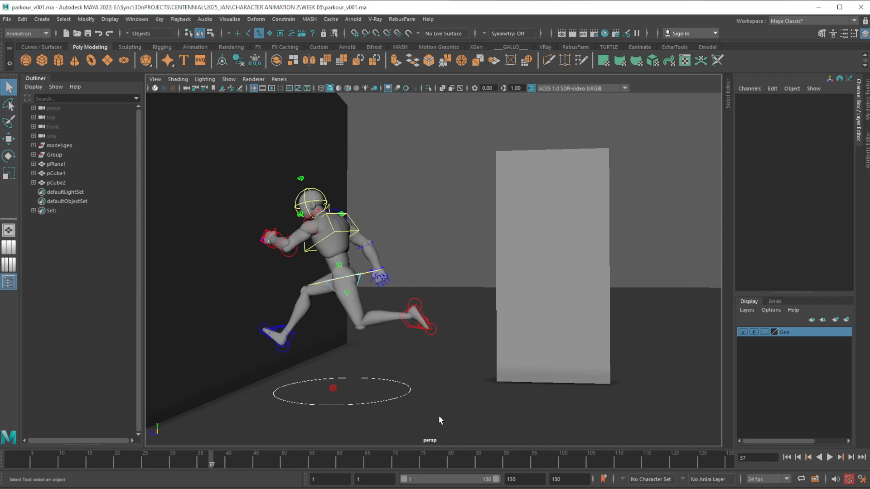
{"action": "right_click_drag", "start_coordinate": [481, 382], "coordinate": [491, 295], "text": "alt"}
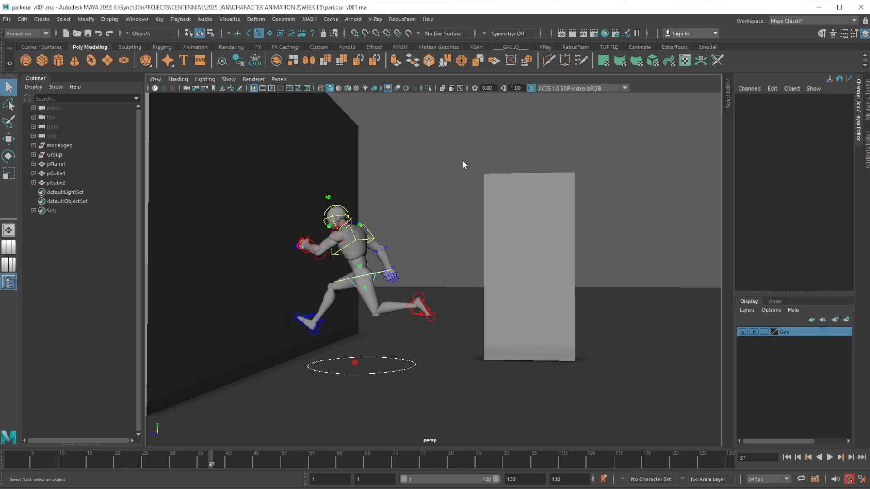
Select all of the character's body controls on frame 37, leaving the figure in a side view
{"action": "left_click_drag", "start_coordinate": [483, 133], "coordinate": [225, 395]}
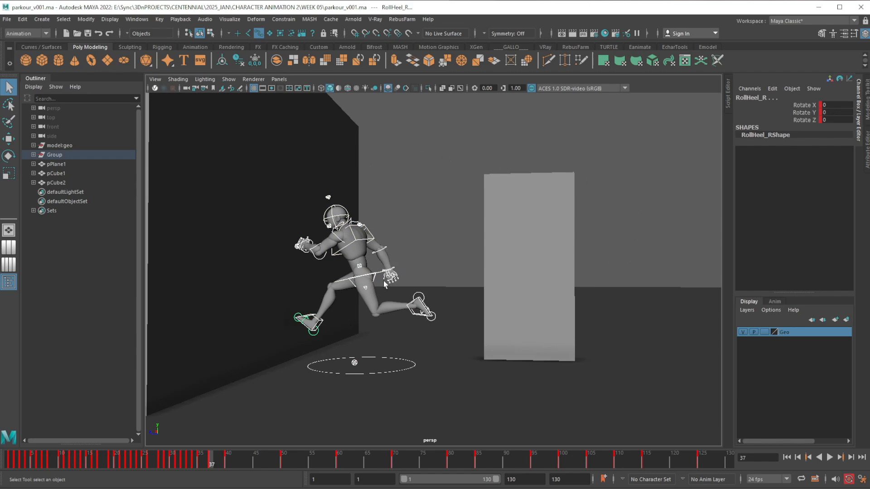
{"action": "left_click_drag", "start_coordinate": [384, 284], "coordinate": [402, 354], "text": "alt"}
{"action": "scroll", "coordinate": [430, 312], "scroll_direction": "up", "scroll_amount": 2}
{"action": "left_click_drag", "start_coordinate": [250, 138], "coordinate": [533, 382]}
{"action": "left_click_drag", "start_coordinate": [482, 418], "coordinate": [433, 375]}
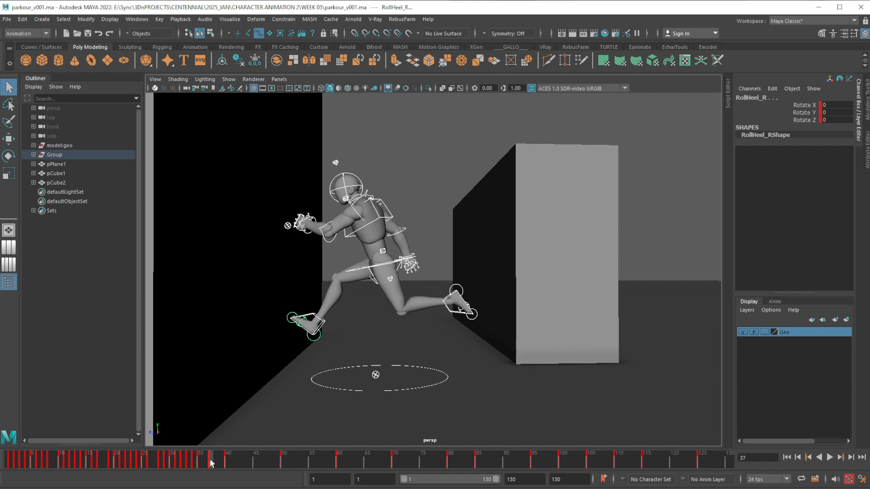
Compare the leap pose at frame 37 with the wall-contact pose at frame 40 from several side angles
{"action": "key", "text": "alt+v"}
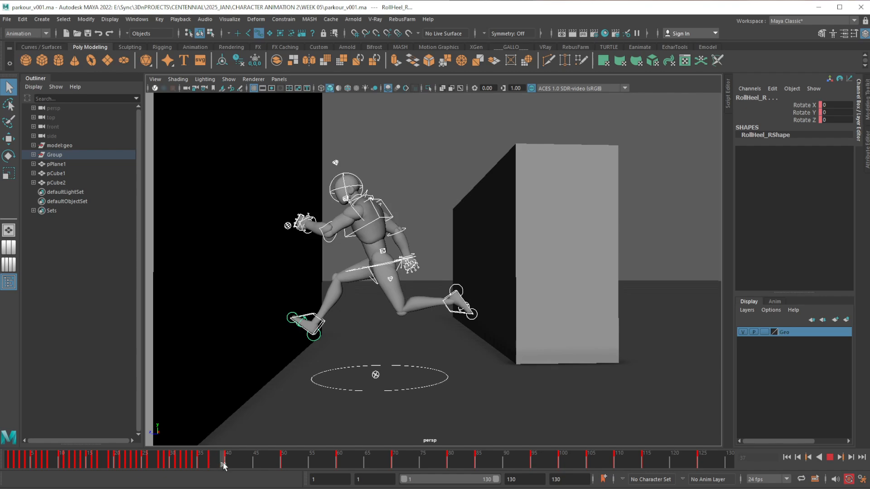
{"action": "middle_click_drag", "start_coordinate": [385, 328], "coordinate": [396, 345], "text": "alt"}
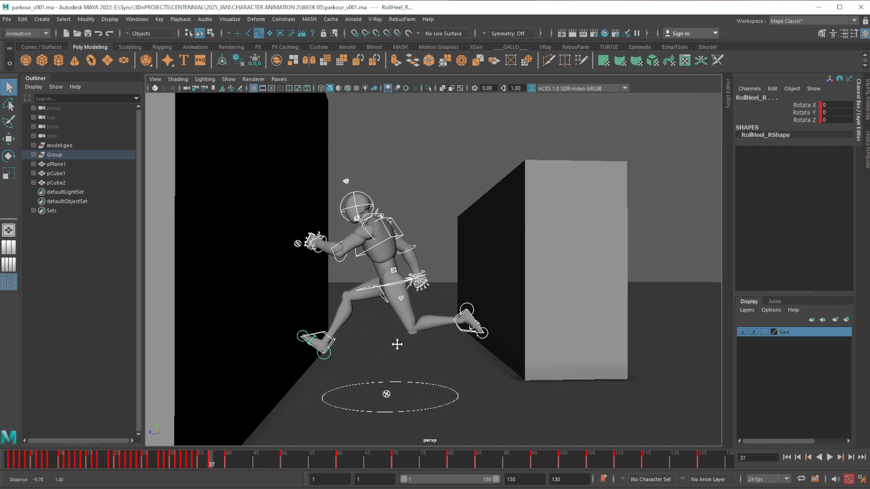
{"action": "right_click_drag", "start_coordinate": [396, 346], "coordinate": [402, 295], "text": "alt"}
{"action": "middle_click_drag", "start_coordinate": [414, 303], "coordinate": [434, 305], "text": "alt"}
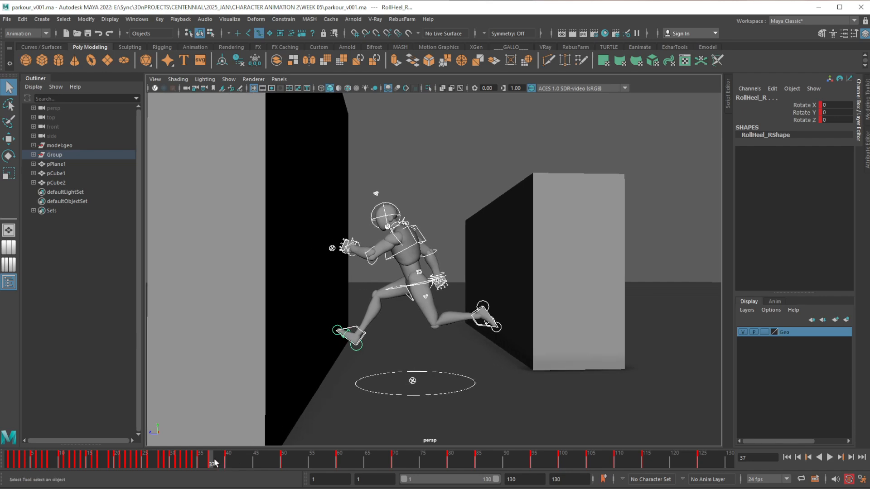
{"action": "left_click_drag", "start_coordinate": [212, 462], "coordinate": [227, 459]}
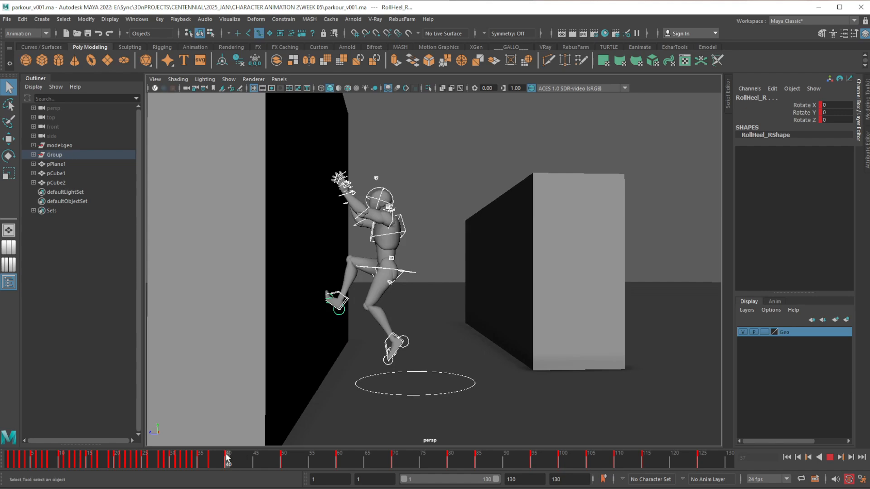
{"action": "left_click_drag", "start_coordinate": [227, 458], "coordinate": [211, 459]}
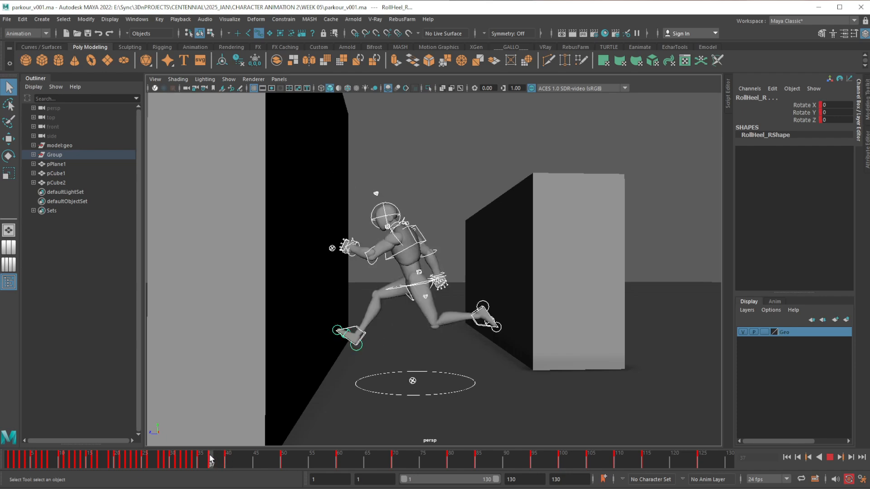
{"action": "left_click_drag", "start_coordinate": [225, 455], "coordinate": [212, 458]}
{"action": "middle_click_drag", "start_coordinate": [419, 354], "coordinate": [416, 342], "text": "alt"}
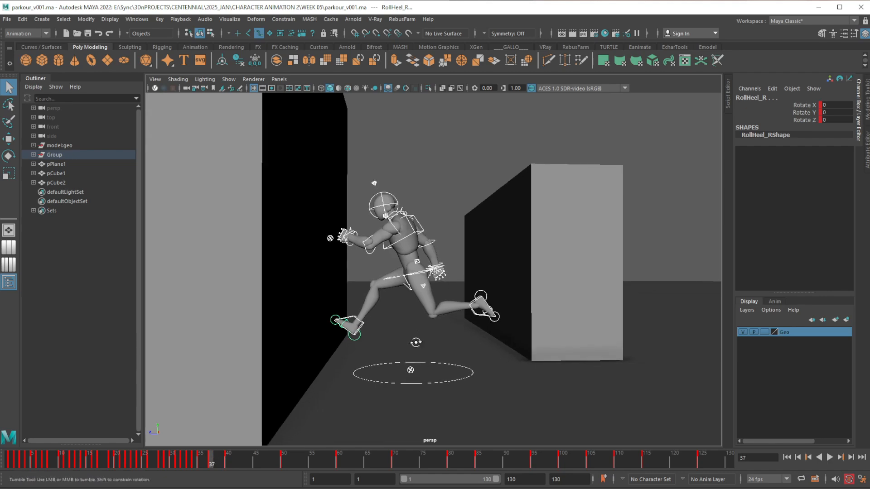
{"action": "mouse_move", "coordinate": [417, 343]}
{"action": "left_mouse_down", "text": "alt"}
{"action": "mouse_move", "coordinate": [409, 350]}
{"action": "mouse_move", "coordinate": [426, 354]}
{"action": "left_mouse_up", "text": "alt"}
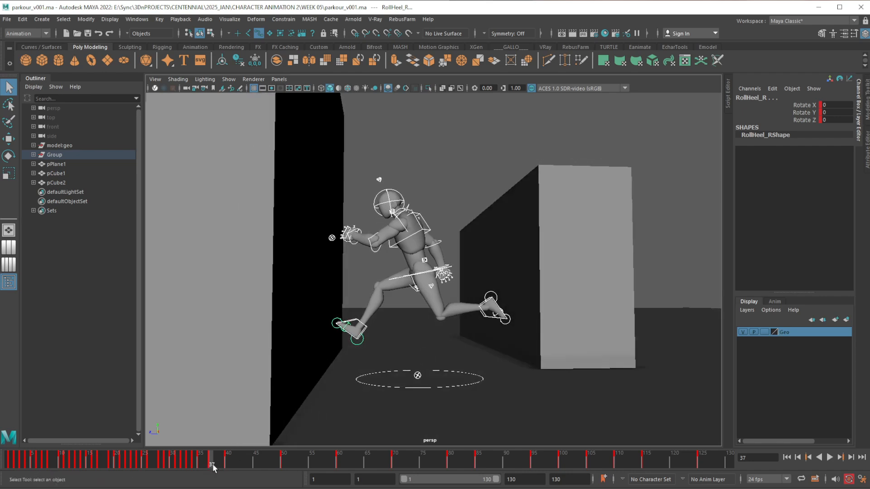
{"action": "left_click_drag", "start_coordinate": [211, 463], "coordinate": [224, 462]}
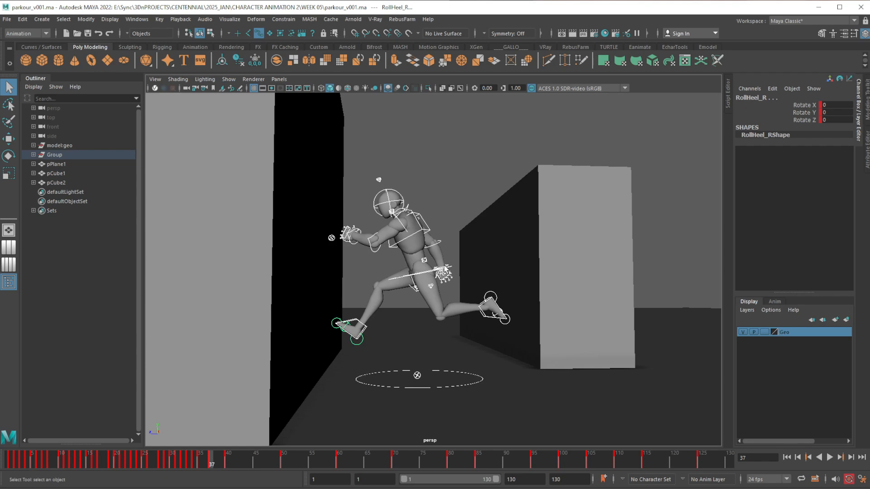
{"action": "middle_click_drag", "start_coordinate": [462, 279], "coordinate": [469, 277], "text": "alt"}
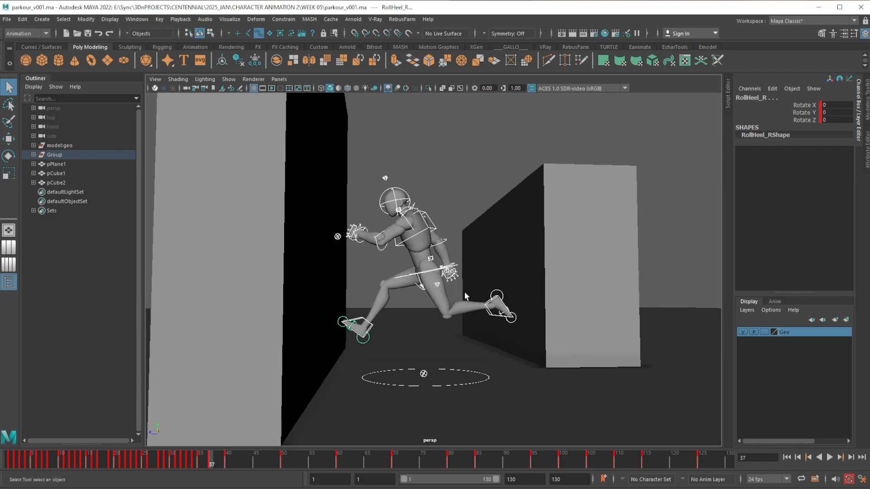
{"action": "mouse_move", "coordinate": [213, 465]}
{"action": "left_mouse_down"}
{"action": "mouse_move", "coordinate": [229, 465]}
{"action": "mouse_move", "coordinate": [212, 462]}
{"action": "left_mouse_up"}
{"action": "left_click_drag", "start_coordinate": [386, 363], "coordinate": [398, 313], "text": "alt"}
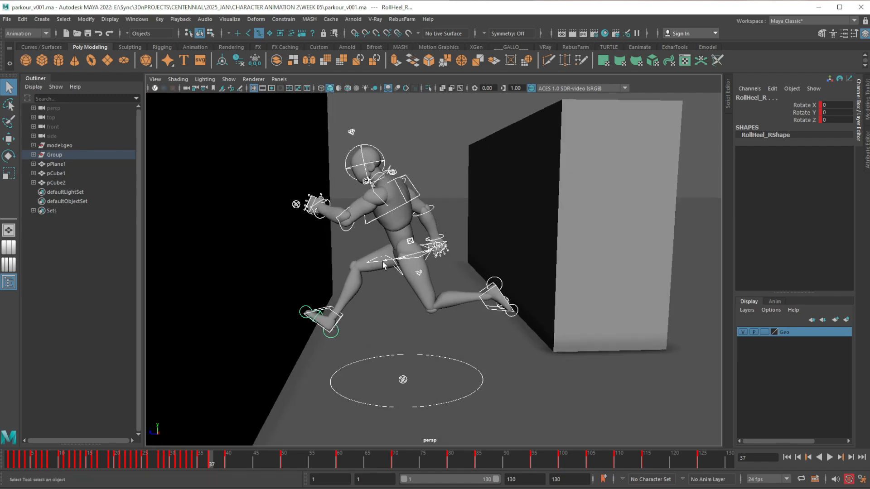
Raise the hip root control at frame 37 to a Translate Y of about 0.75, checking it against frame 40
{"action": "left_click", "coordinate": [383, 263]}
{"action": "key", "text": "w"}
{"action": "left_click_drag", "start_coordinate": [416, 373], "coordinate": [400, 369], "text": "alt"}
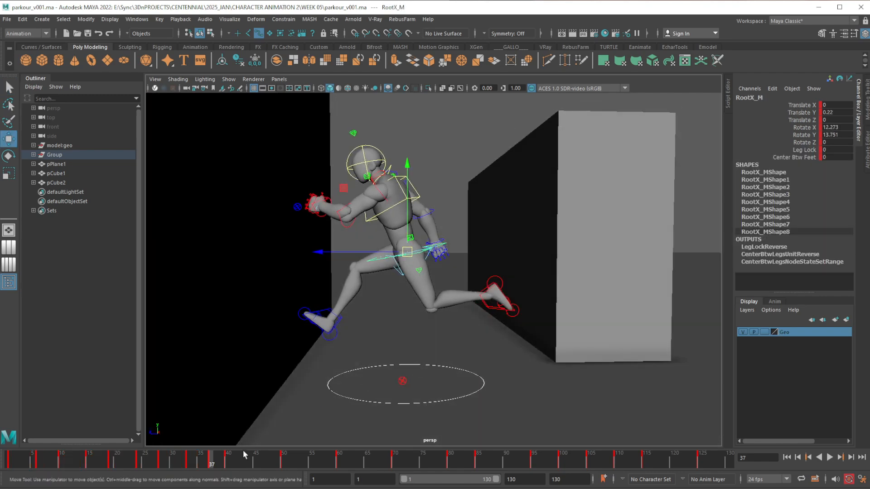
{"action": "left_click_drag", "start_coordinate": [212, 463], "coordinate": [228, 461]}
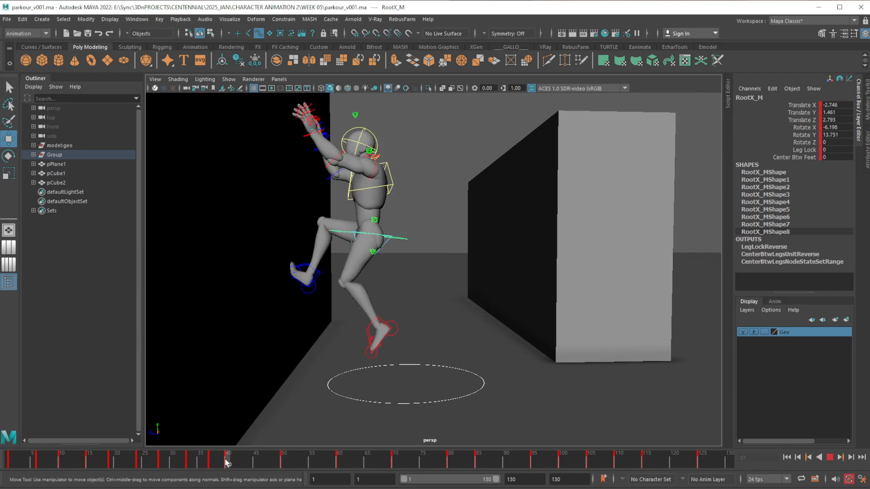
{"action": "left_click_drag", "start_coordinate": [332, 357], "coordinate": [333, 358], "text": "alt"}
{"action": "left_click_drag", "start_coordinate": [230, 462], "coordinate": [212, 463]}
{"action": "left_click_drag", "start_coordinate": [409, 229], "coordinate": [409, 221]}
Rotate the hip root control more upright at frame 37, to a Rotate X of about -2.6, and compare with frame 40
{"action": "key", "text": "e"}
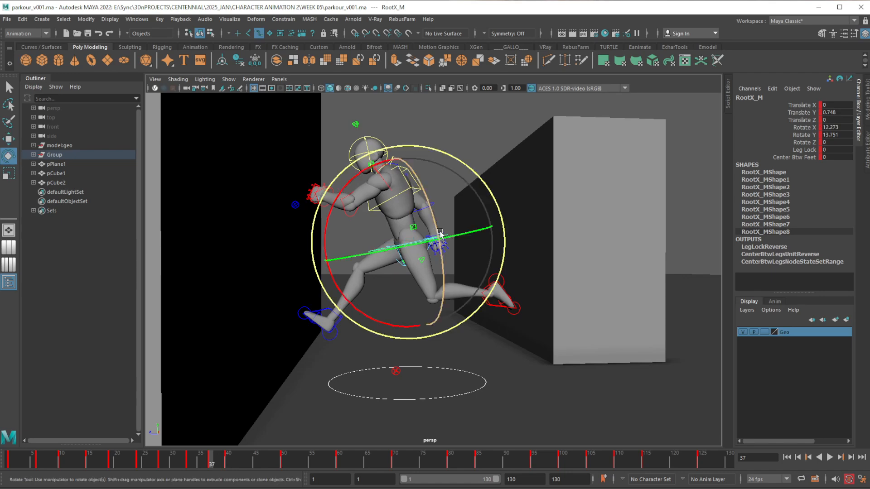
{"action": "left_click_drag", "start_coordinate": [355, 306], "coordinate": [343, 295]}
{"action": "mouse_move", "coordinate": [216, 467]}
{"action": "left_mouse_down"}
{"action": "mouse_move", "coordinate": [206, 465]}
{"action": "mouse_move", "coordinate": [229, 466]}
{"action": "mouse_move", "coordinate": [195, 462]}
{"action": "mouse_move", "coordinate": [228, 465]}
{"action": "left_mouse_up"}
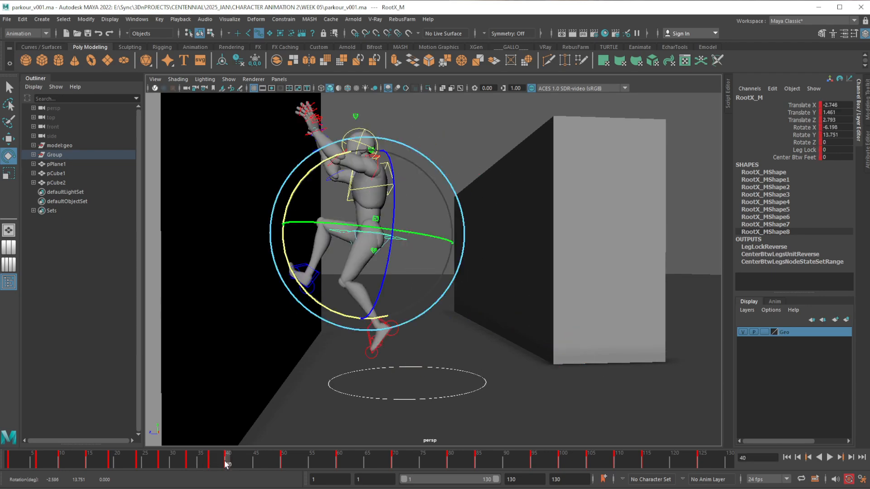
{"action": "left_click_drag", "start_coordinate": [357, 299], "coordinate": [292, 380], "text": "alt"}
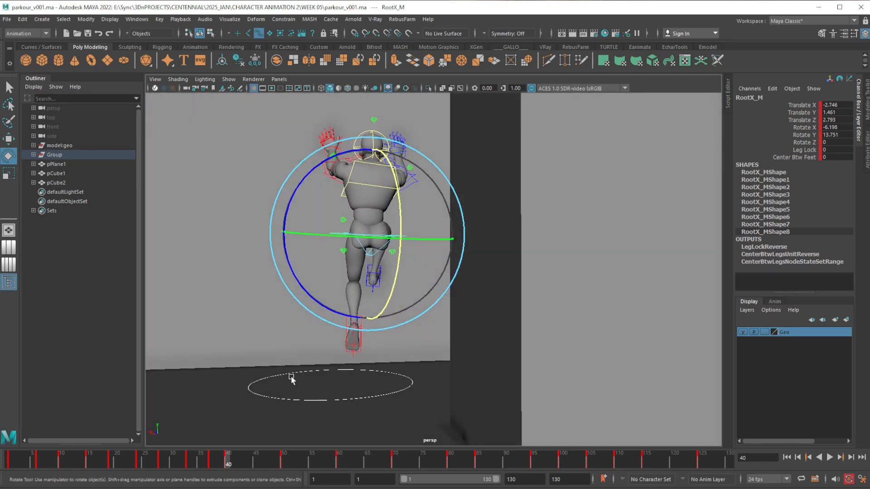
{"action": "left_click_drag", "start_coordinate": [229, 467], "coordinate": [211, 465]}
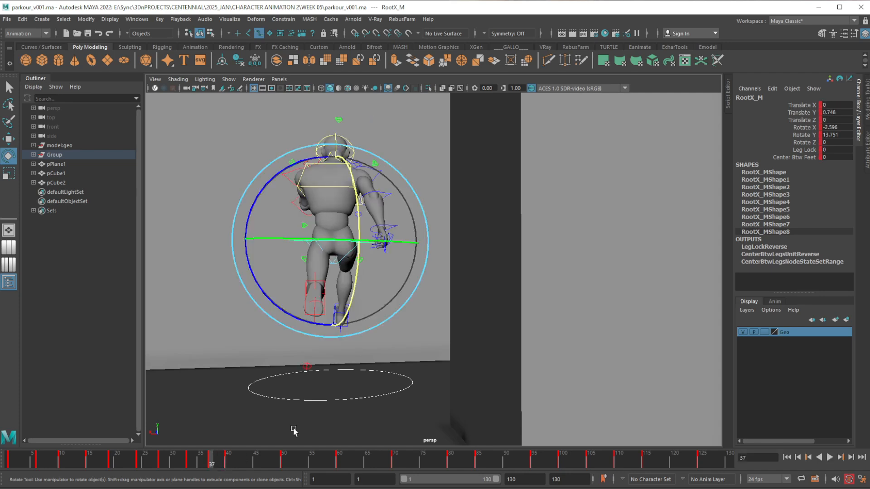
Try to shift the hip root control sideways at frame 37, to a Translate X of about -1.15
{"action": "key", "text": "w"}
{"action": "key", "text": "w"}
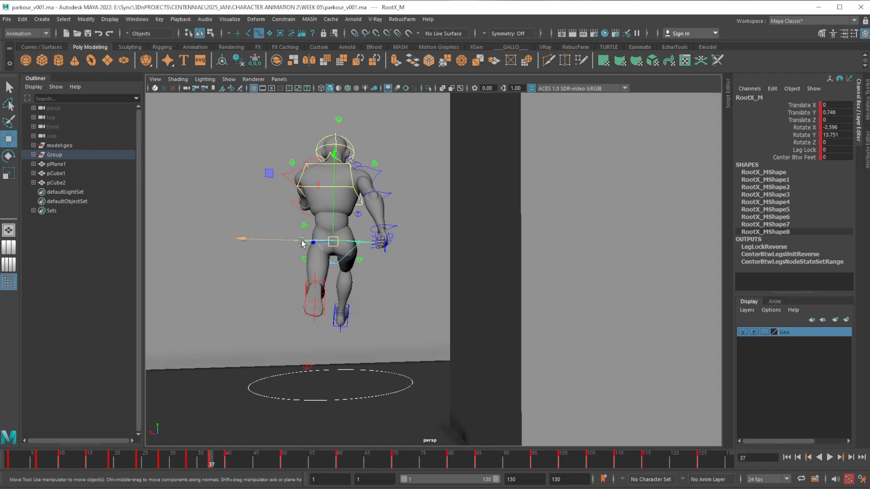
{"action": "left_click_drag", "start_coordinate": [288, 241], "coordinate": [305, 242]}
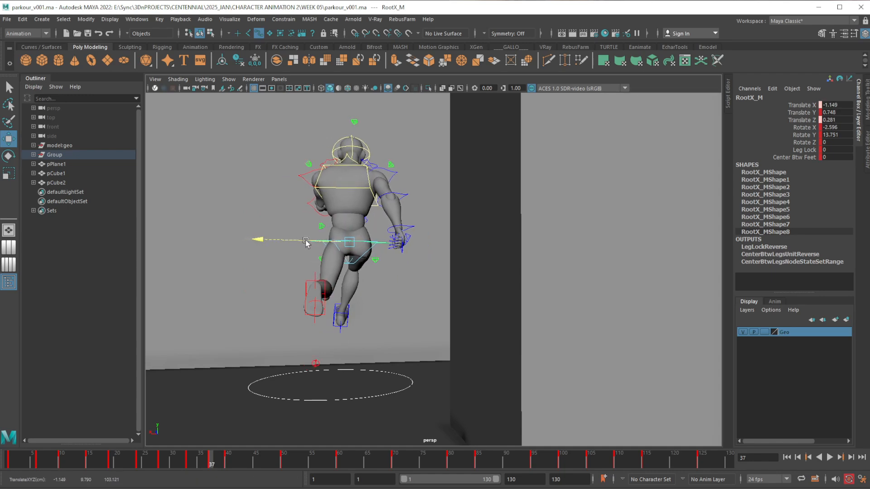
Bring up the Graph Editor and examine the root control's Translate X curve around frame 37
{"action": "left_click_drag", "start_coordinate": [869, 116], "coordinate": [647, 115]}
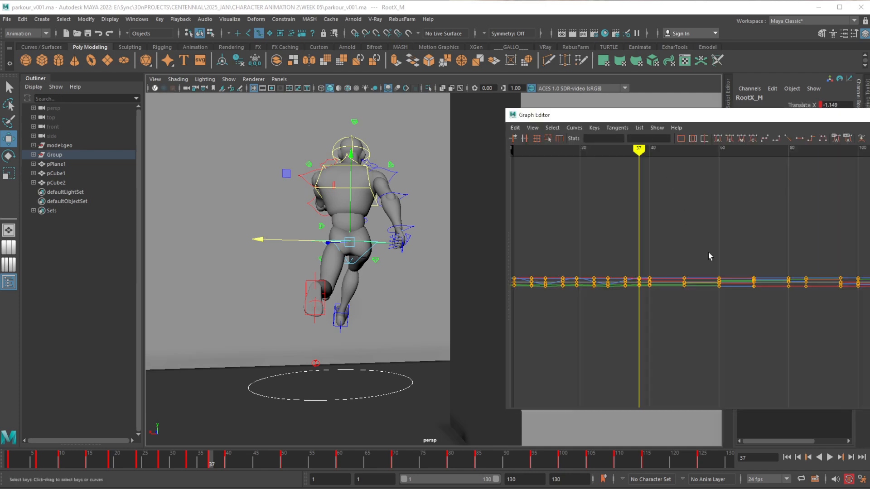
{"action": "left_click_drag", "start_coordinate": [510, 242], "coordinate": [558, 235]}
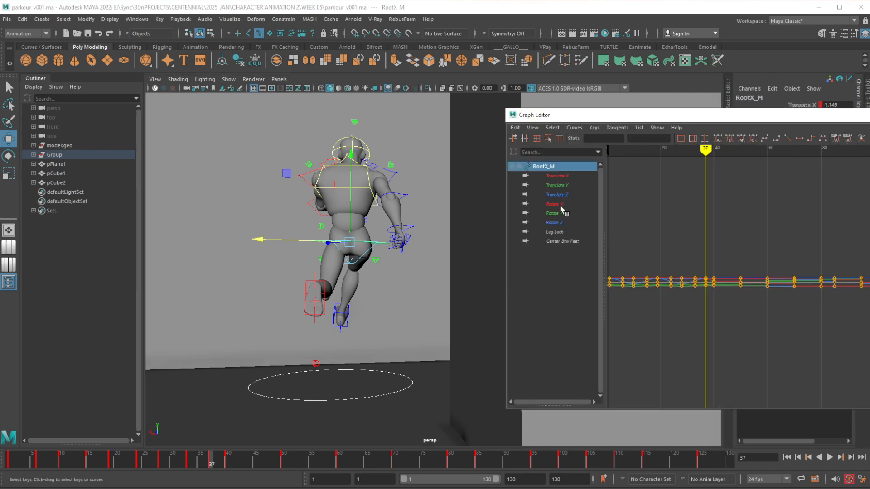
{"action": "left_click", "coordinate": [555, 176]}
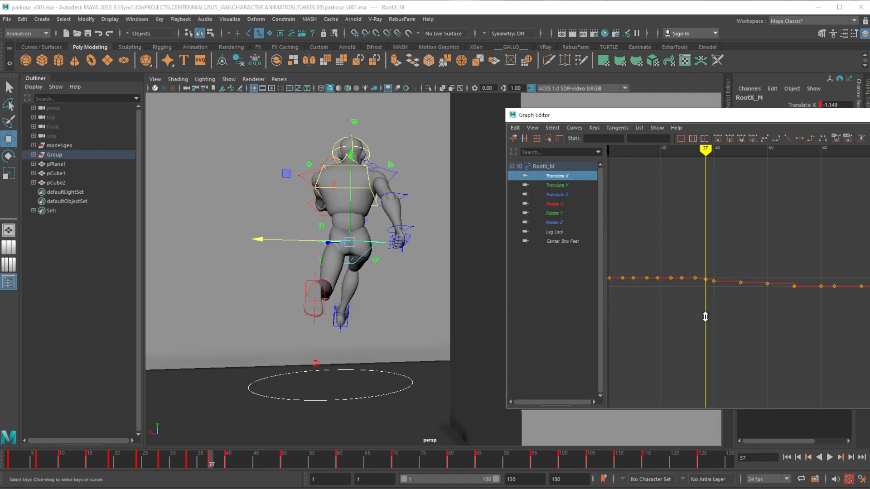
{"action": "right_click_drag", "start_coordinate": [705, 317], "coordinate": [713, 225], "text": "alt+shift"}
{"action": "middle_click_drag", "start_coordinate": [720, 242], "coordinate": [750, 233], "text": "alt"}
{"action": "right_click_drag", "start_coordinate": [723, 231], "coordinate": [743, 231], "text": "alt+shift"}
{"action": "middle_click_drag", "start_coordinate": [738, 235], "coordinate": [765, 256], "text": "alt"}
{"action": "right_click_drag", "start_coordinate": [765, 257], "coordinate": [766, 249], "text": "alt+shift"}
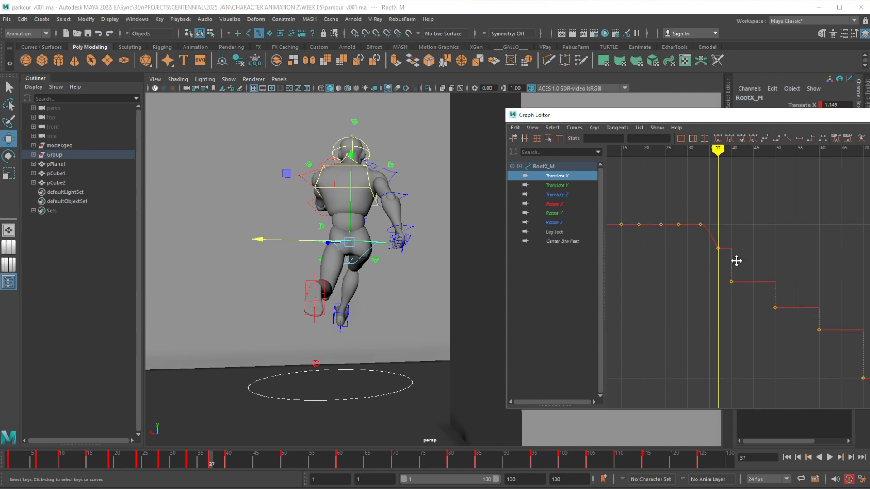
{"action": "middle_click_drag", "start_coordinate": [736, 261], "coordinate": [734, 252], "text": "alt"}
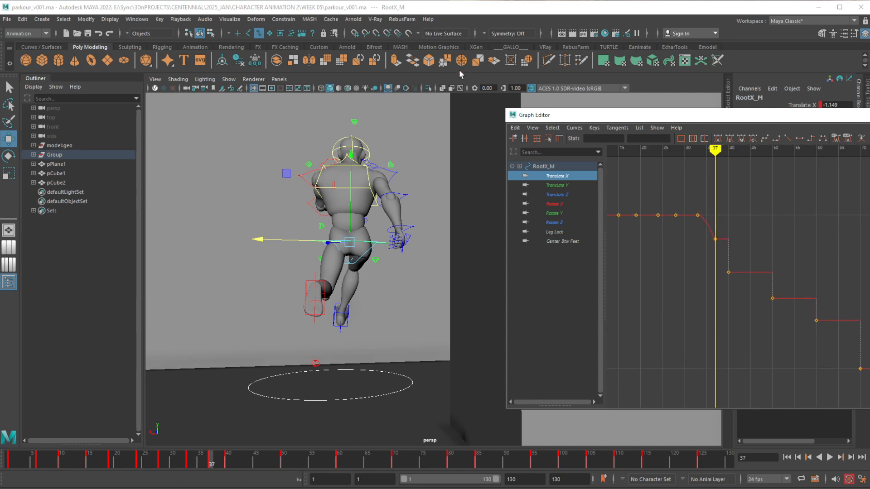
Undo the sideways move of the hip root control at frame 37
{"action": "left_click", "coordinate": [460, 81]}
{"action": "key", "text": "ctrl+z"}
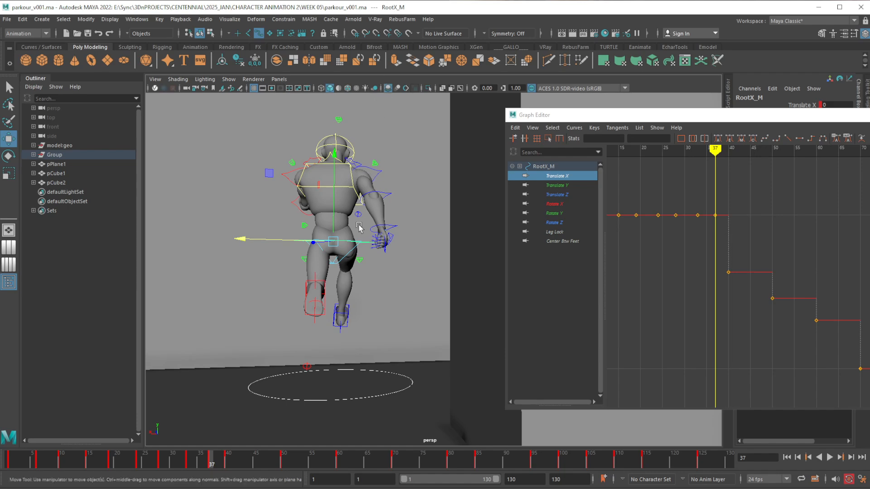
{"action": "left_click_drag", "start_coordinate": [318, 256], "coordinate": [367, 294], "text": "alt"}
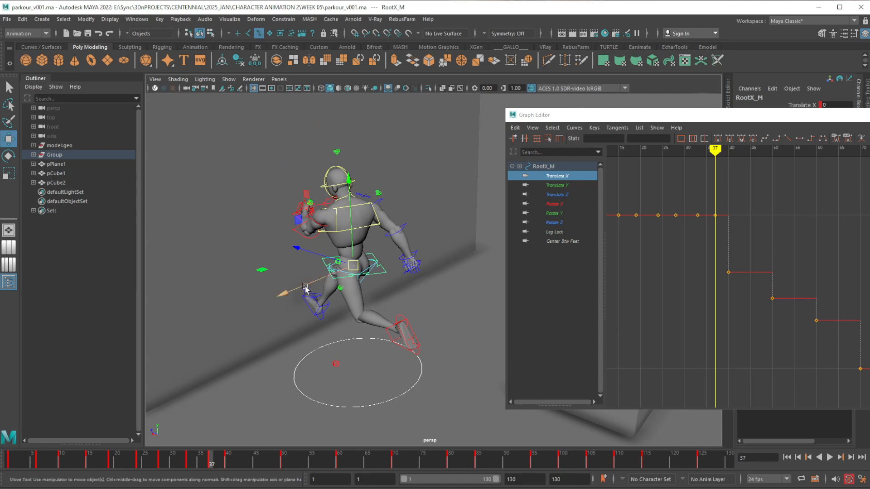
Compare the hips' sideways position between frames 37 and 40 from behind the character, playing the transition
{"action": "left_click_drag", "start_coordinate": [302, 286], "coordinate": [333, 363], "text": "alt"}
{"action": "left_click", "coordinate": [228, 462]}
{"action": "right_click_drag", "start_coordinate": [334, 363], "coordinate": [363, 342], "text": "alt"}
{"action": "middle_click_drag", "start_coordinate": [372, 345], "coordinate": [400, 369], "text": "alt"}
{"action": "left_click_drag", "start_coordinate": [400, 368], "coordinate": [401, 377], "text": "alt"}
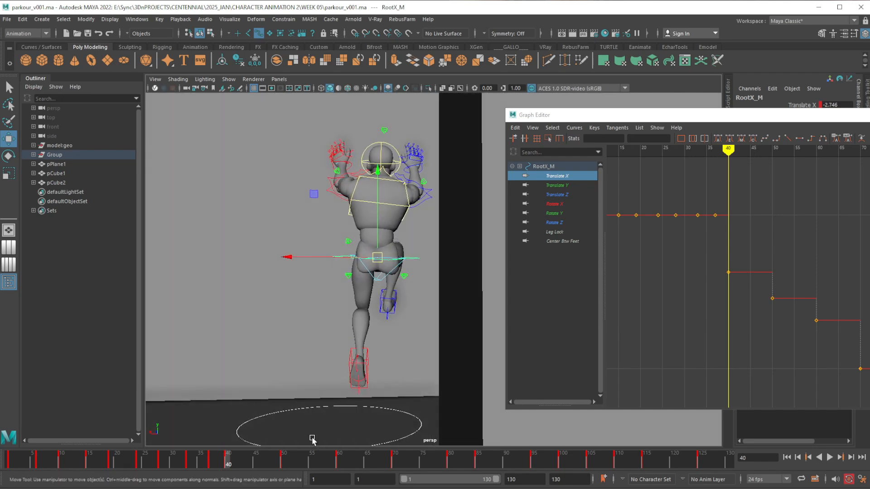
{"action": "key", "text": "alt+v"}
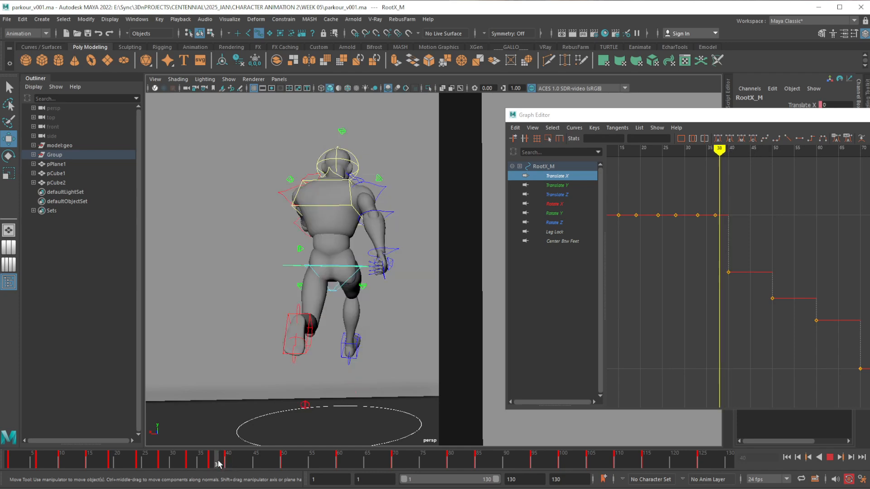
{"action": "key", "text": "alt+v"}
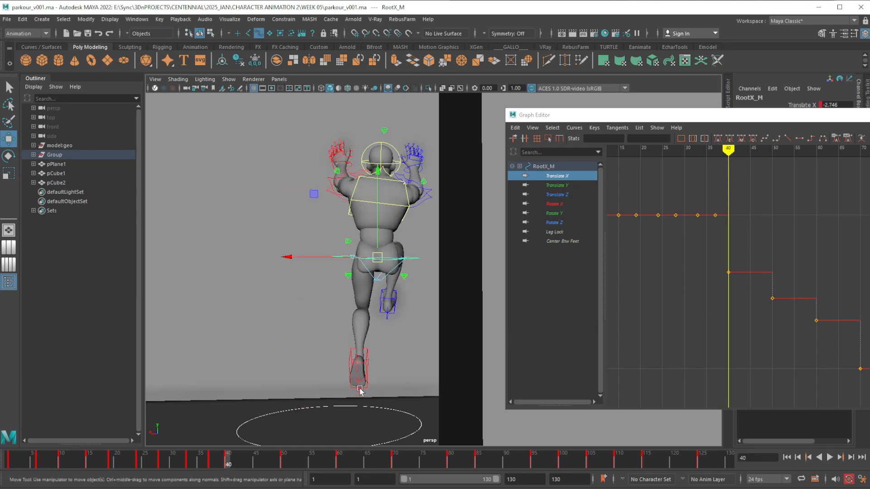
Lower the hip root control's Translate X key at frame 37 to -1.48 in the Graph Editor
{"action": "left_click", "coordinate": [212, 462]}
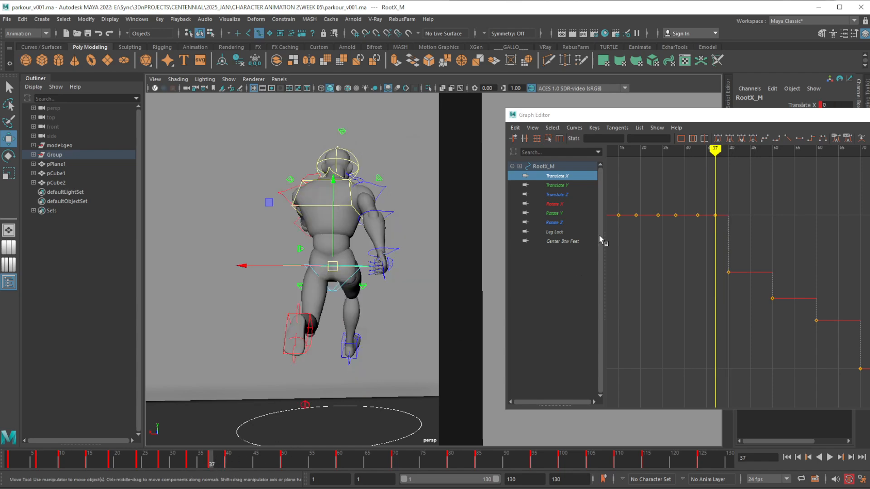
{"action": "left_click_drag", "start_coordinate": [718, 225], "coordinate": [719, 224]}
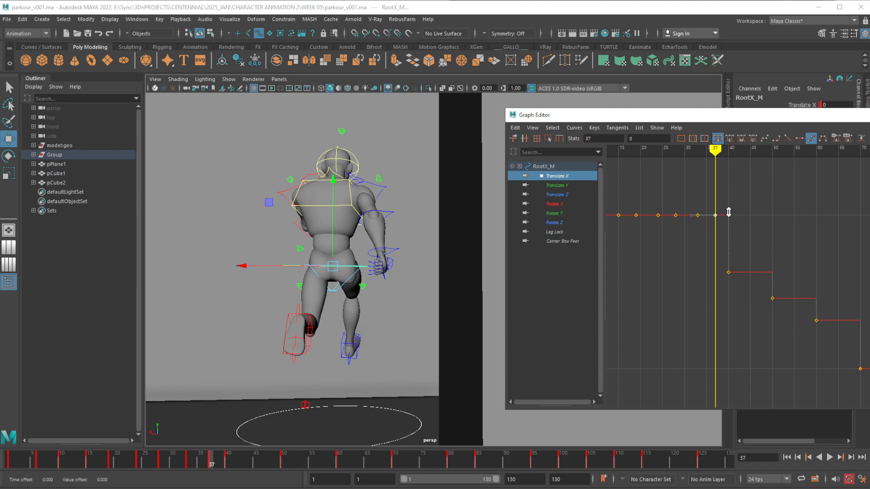
{"action": "middle_click_drag", "start_coordinate": [728, 214], "coordinate": [672, 236], "text": "shift"}
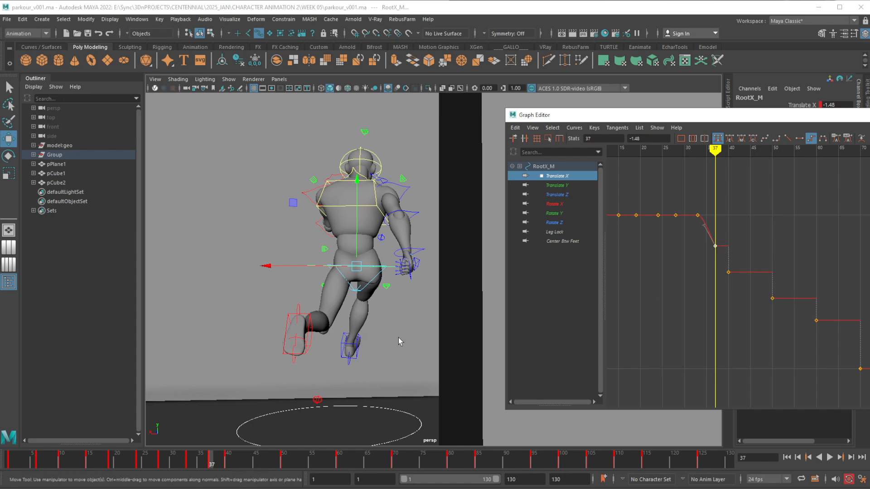
Isolate the right foot IK control's Translate X curve and lower its frame 37 key to -1.678, using frame 40 as reference
{"action": "mouse_move", "coordinate": [341, 336]}
{"action": "left_mouse_down", "text": "alt"}
{"action": "mouse_move", "coordinate": [408, 339]}
{"action": "mouse_move", "coordinate": [361, 334]}
{"action": "mouse_move", "coordinate": [334, 343]}
{"action": "left_mouse_up", "text": "alt"}
{"action": "left_click", "coordinate": [334, 343]}
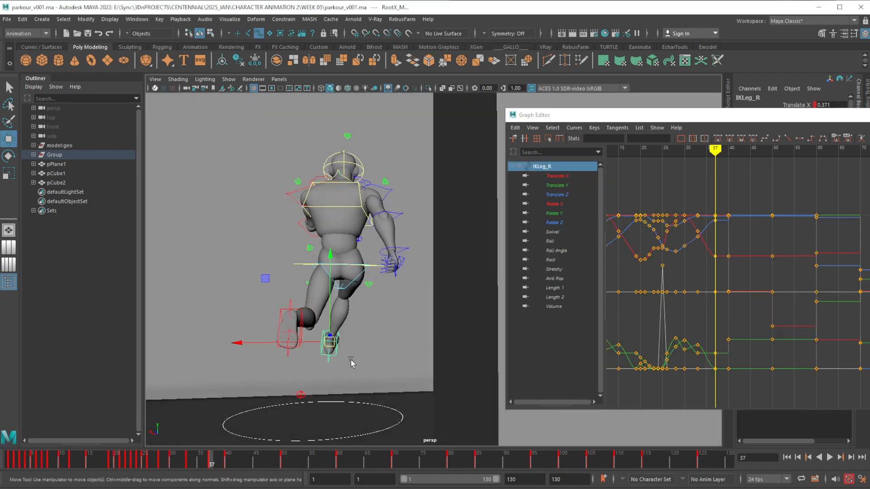
{"action": "middle_click_drag", "start_coordinate": [363, 334], "coordinate": [356, 320], "text": "alt"}
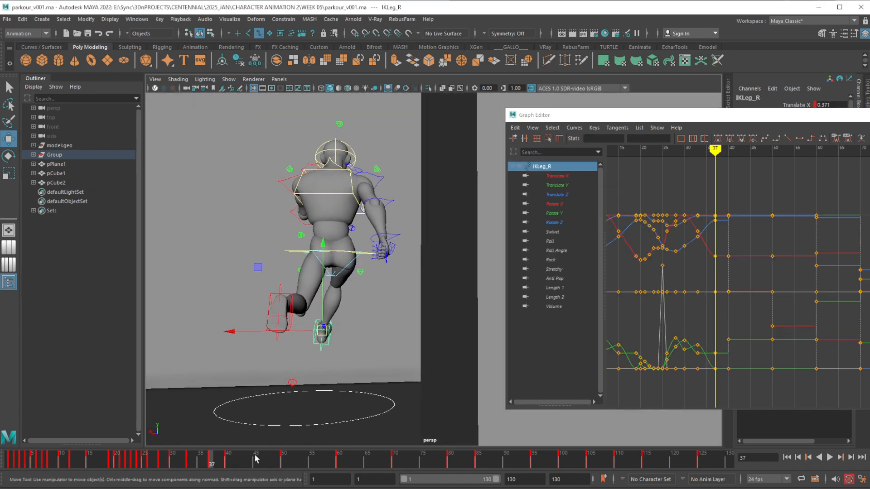
{"action": "left_click", "coordinate": [228, 462]}
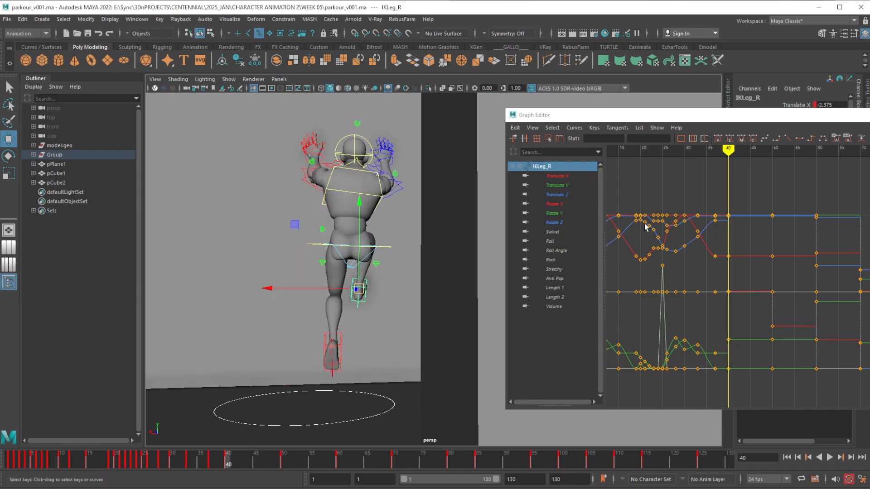
{"action": "left_click", "coordinate": [564, 177]}
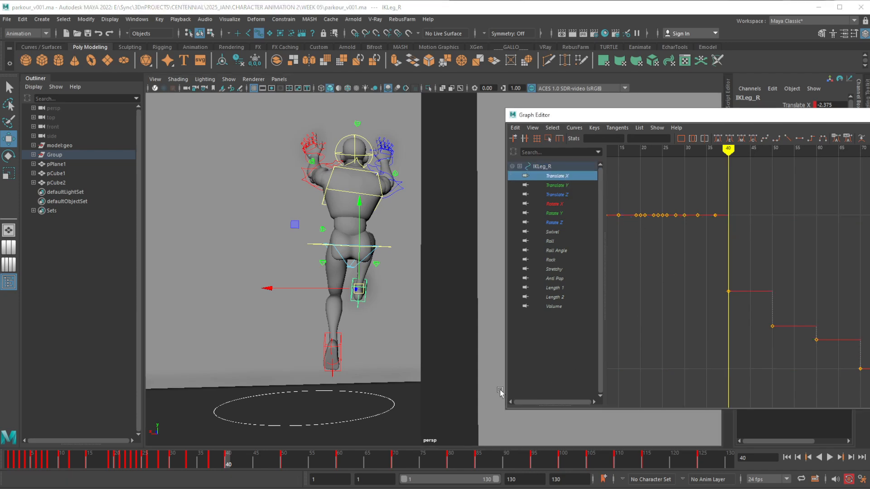
{"action": "left_click", "coordinate": [212, 462]}
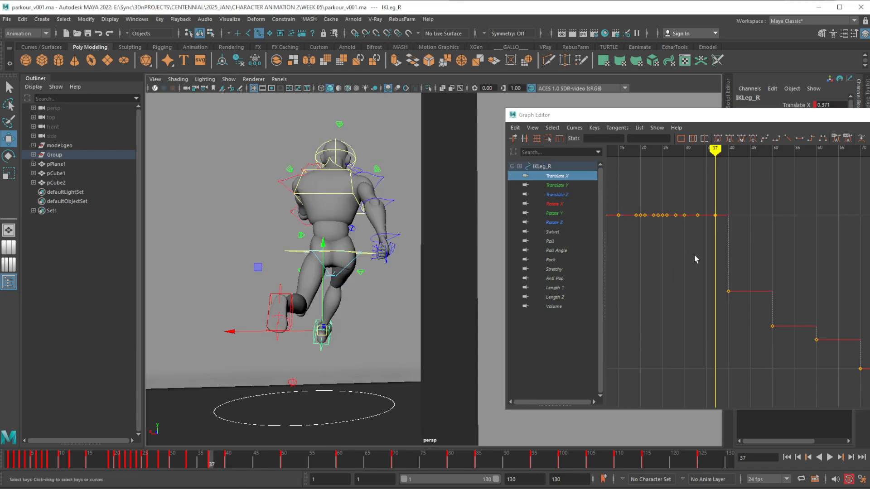
{"action": "left_click_drag", "start_coordinate": [712, 208], "coordinate": [725, 242]}
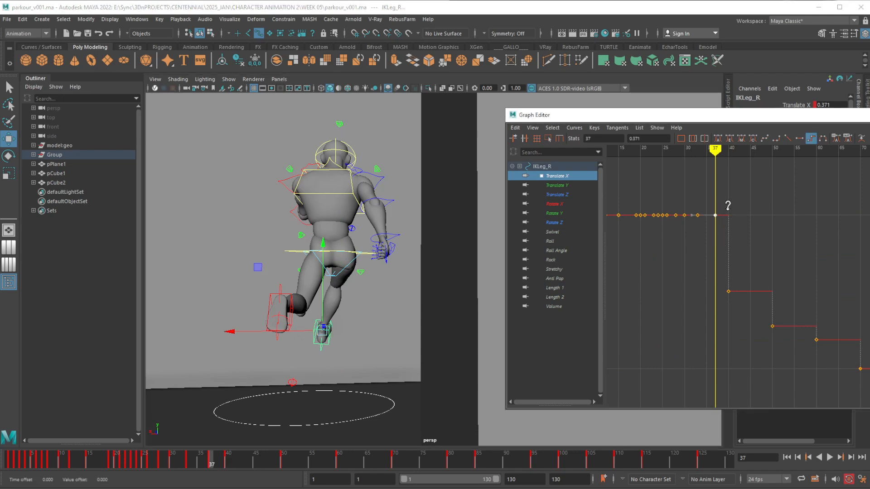
{"action": "middle_click_drag", "start_coordinate": [728, 213], "coordinate": [728, 270]}
Show the right foot IK's Translate X, Y and Z curves together and lower the frame 37 Translate X key to -1.895
{"action": "left_click_drag", "start_coordinate": [331, 349], "coordinate": [295, 370], "text": "alt"}
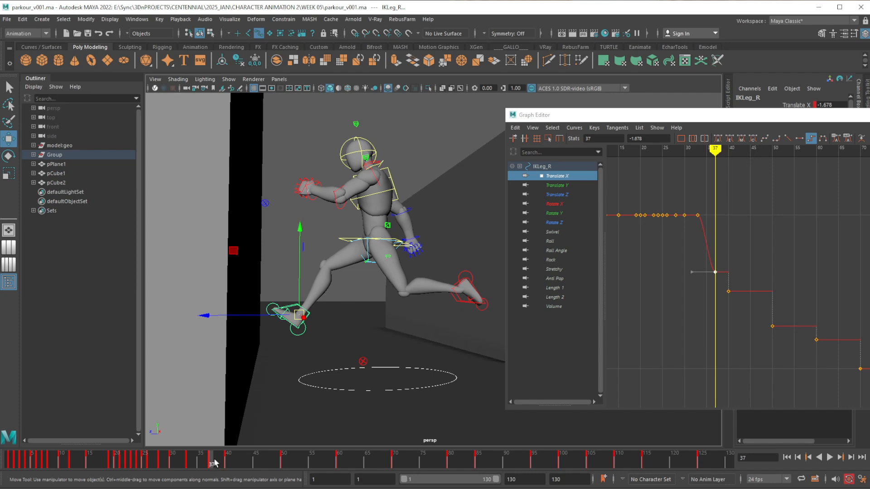
{"action": "mouse_move", "coordinate": [215, 462]}
{"action": "left_mouse_down"}
{"action": "mouse_move", "coordinate": [226, 462]}
{"action": "mouse_move", "coordinate": [213, 462]}
{"action": "left_mouse_up"}
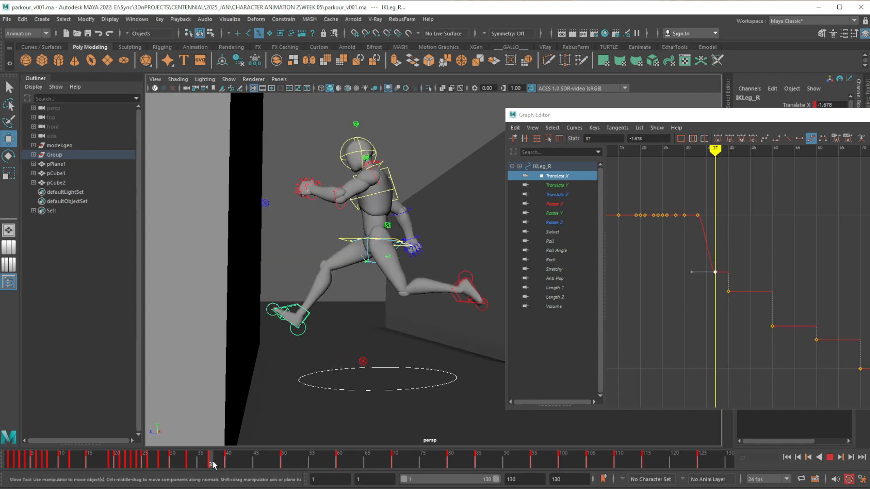
{"action": "left_click", "coordinate": [564, 195], "text": "shift"}
{"action": "scroll", "coordinate": [740, 260], "scroll_direction": "up", "scroll_amount": 3}
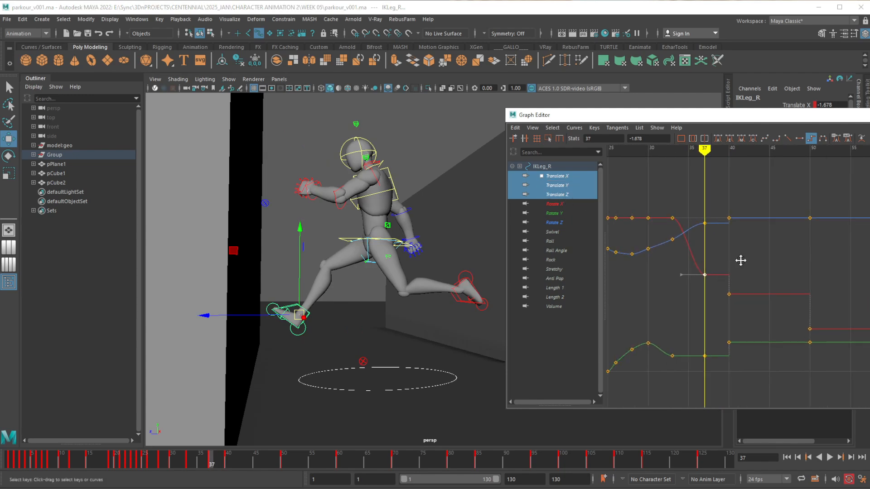
{"action": "middle_click_drag", "start_coordinate": [740, 260], "coordinate": [801, 250], "text": "alt"}
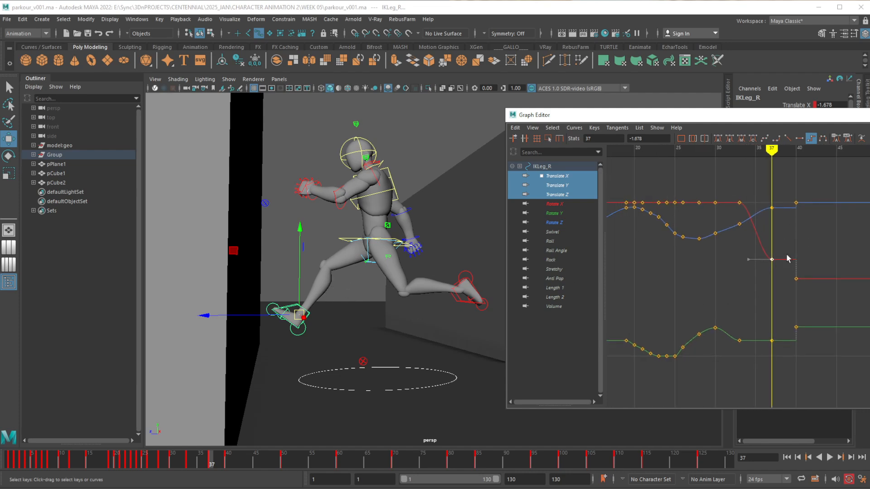
{"action": "middle_click_drag", "start_coordinate": [801, 276], "coordinate": [796, 288], "text": "alt"}
{"action": "right_click_drag", "start_coordinate": [795, 289], "coordinate": [797, 283], "text": "alt+shift"}
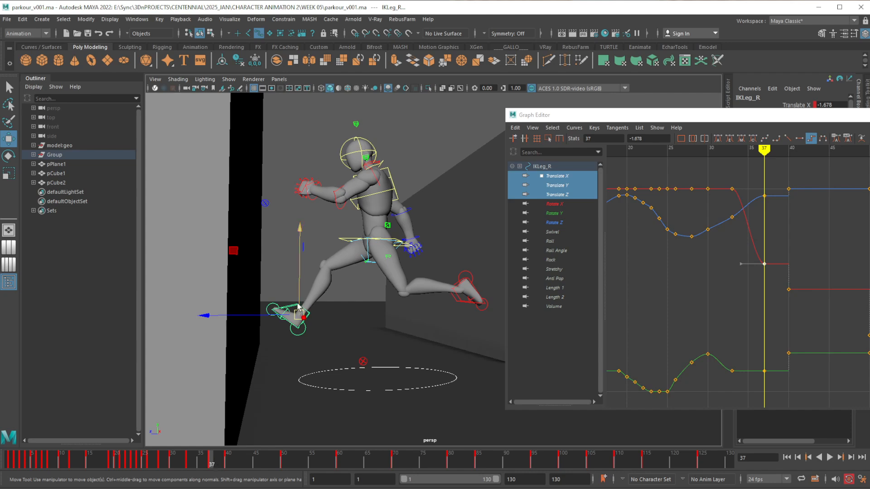
{"action": "left_click", "coordinate": [565, 179]}
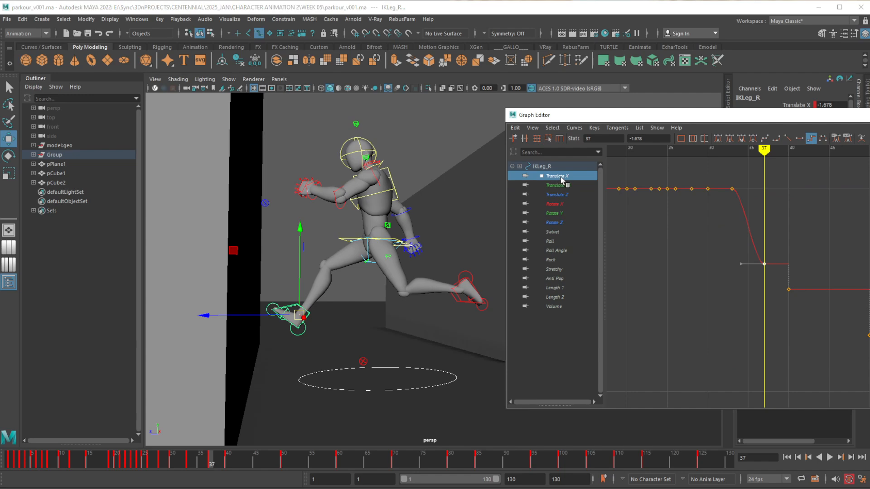
{"action": "left_click", "coordinate": [561, 195], "text": "shift"}
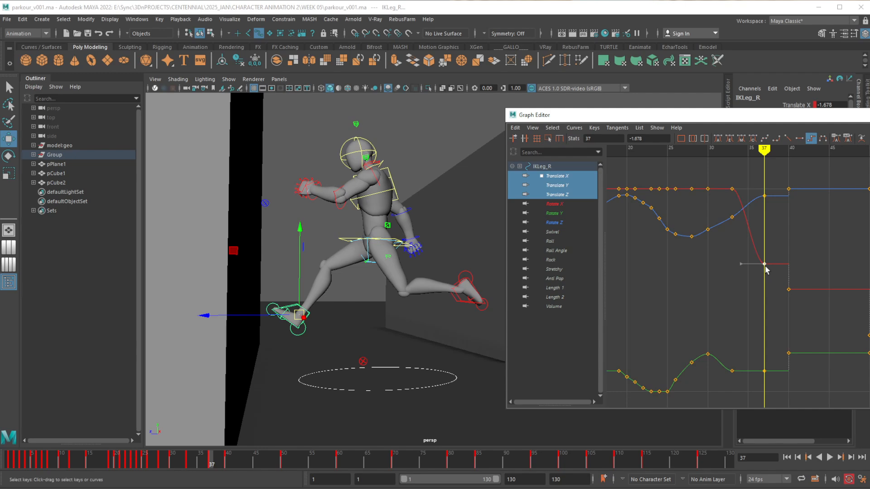
{"action": "middle_click_drag", "start_coordinate": [765, 270], "coordinate": [766, 276]}
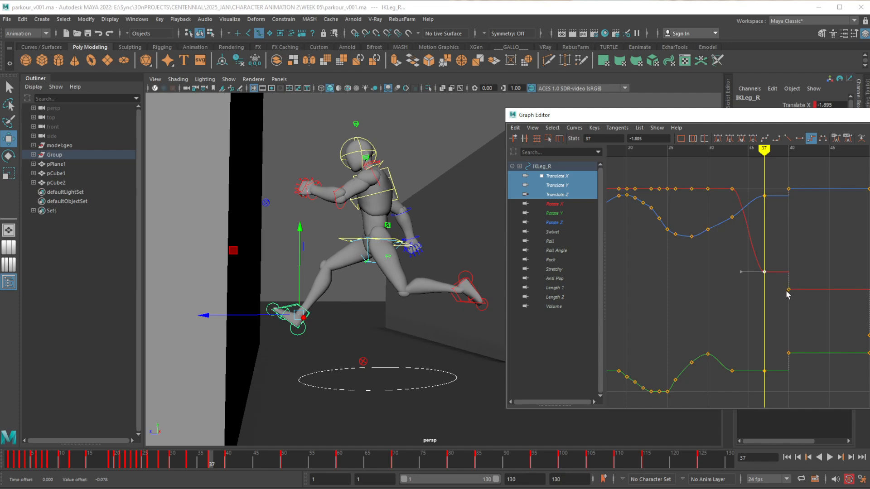
Raise the right foot IK's frame 37 keys to 3.575 in Translate Y and 6.822 in Translate Z, and check against frame 40
{"action": "left_click", "coordinate": [764, 371]}
{"action": "middle_click_drag", "start_coordinate": [769, 379], "coordinate": [768, 368]}
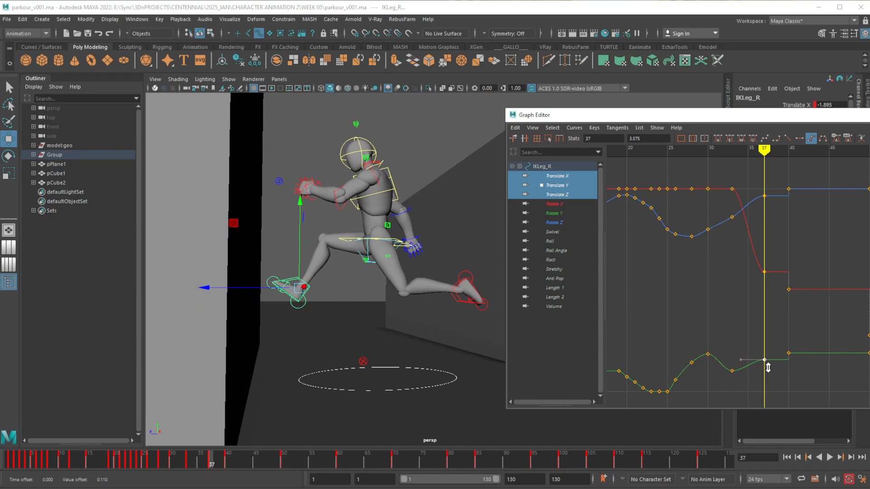
{"action": "left_click_drag", "start_coordinate": [758, 216], "coordinate": [771, 194]}
{"action": "middle_click_drag", "start_coordinate": [774, 219], "coordinate": [774, 216]}
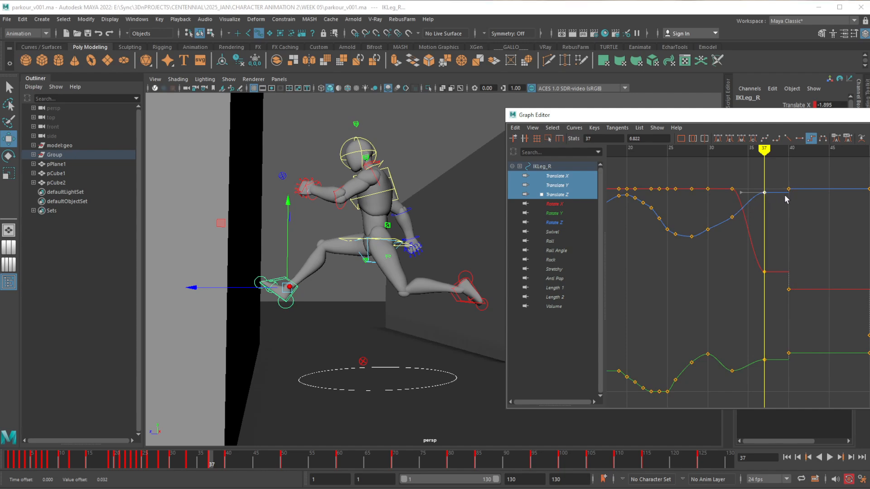
{"action": "left_click", "coordinate": [227, 461]}
{"action": "left_click_drag", "start_coordinate": [227, 461], "coordinate": [210, 462]}
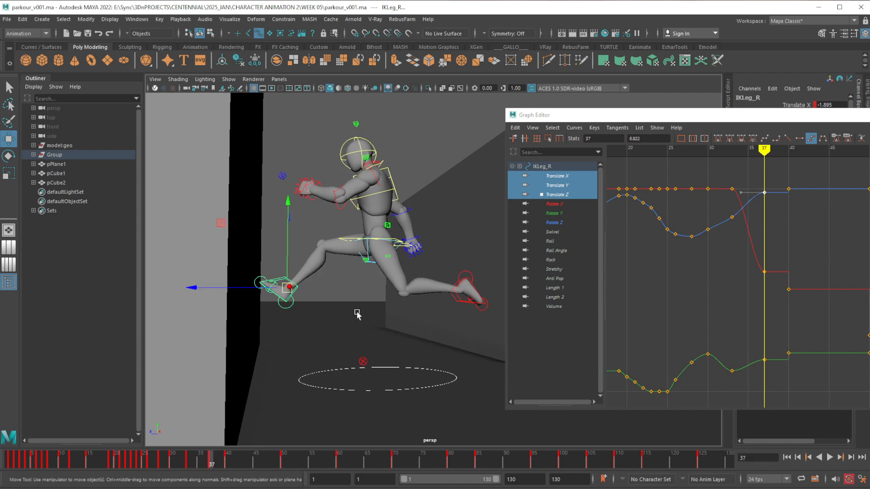
Tilt the right foot's toes up slightly and raise the foot a little at frame 37, and review the motion into the leap
{"action": "key", "text": "e"}
{"action": "mouse_move", "coordinate": [368, 274]}
{"action": "left_mouse_down"}
{"action": "mouse_move", "coordinate": [365, 264]}
{"action": "mouse_move", "coordinate": [366, 271]}
{"action": "left_mouse_up"}
{"action": "key", "text": "w"}
{"action": "mouse_move", "coordinate": [293, 275]}
{"action": "left_mouse_down"}
{"action": "mouse_move", "coordinate": [292, 258]}
{"action": "mouse_move", "coordinate": [293, 272]}
{"action": "left_mouse_up"}
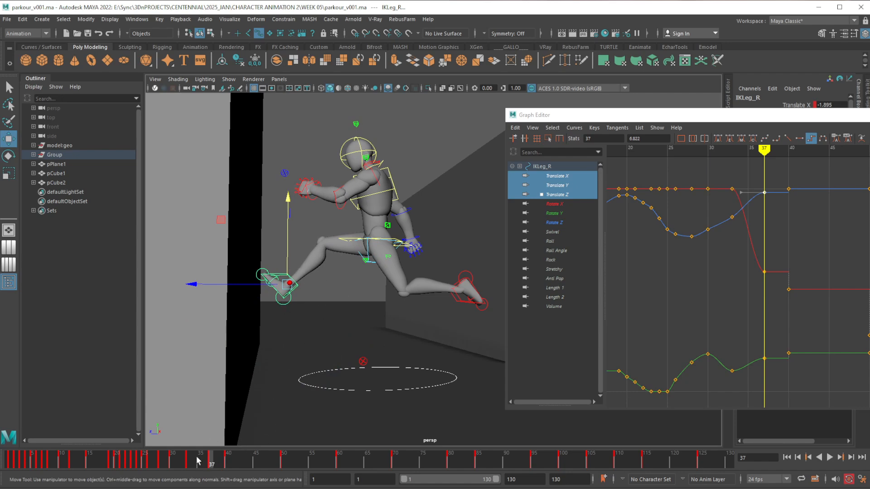
{"action": "key", "text": "alt+v"}
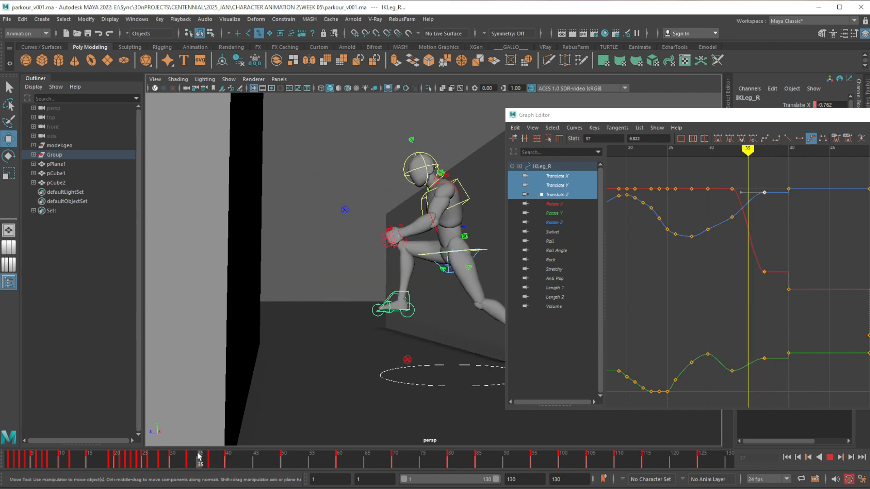
{"action": "mouse_move", "coordinate": [198, 457]}
{"action": "left_mouse_down"}
{"action": "mouse_move", "coordinate": [233, 456]}
{"action": "mouse_move", "coordinate": [211, 455]}
{"action": "left_mouse_up"}
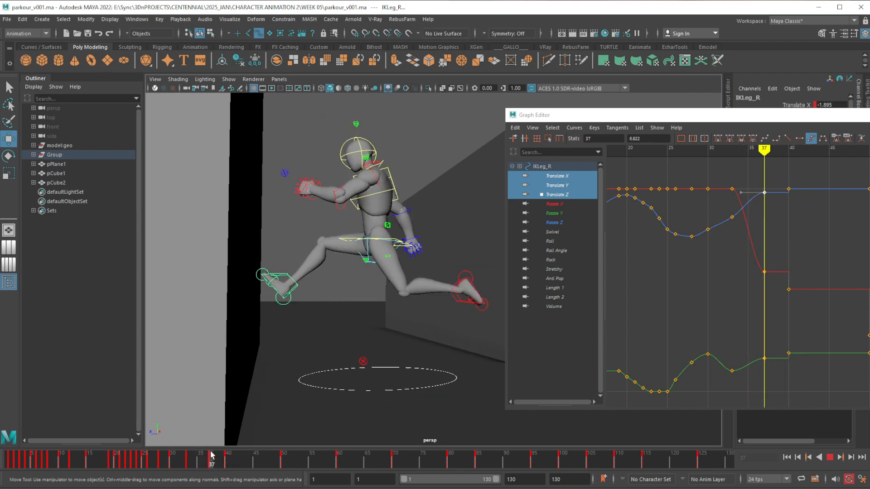
{"action": "key", "text": "alt+v"}
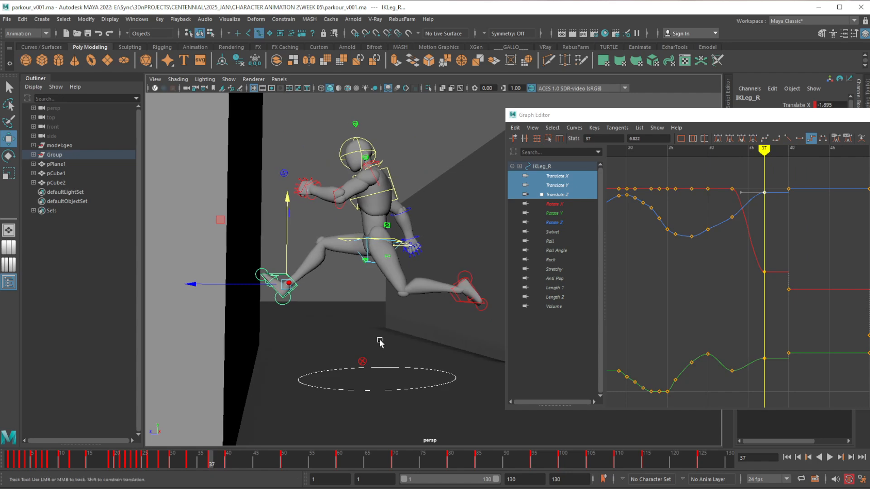
Move the left foot IK control lower and closer to the body at frame 37, and rotate the foot to suit the trailing leg
{"action": "middle_click_drag", "start_coordinate": [379, 343], "coordinate": [343, 335], "text": "alt"}
{"action": "left_click_drag", "start_coordinate": [374, 339], "coordinate": [358, 339], "text": "alt"}
{"action": "middle_click_drag", "start_coordinate": [388, 339], "coordinate": [370, 316], "text": "alt"}
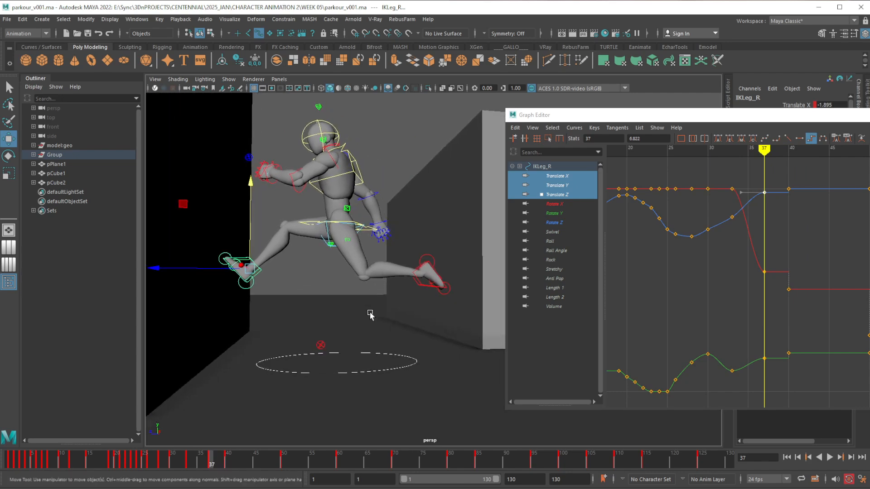
{"action": "left_click", "coordinate": [423, 284]}
{"action": "middle_click_drag", "start_coordinate": [388, 355], "coordinate": [374, 351], "text": "alt"}
{"action": "left_click_drag", "start_coordinate": [373, 351], "coordinate": [371, 347], "text": "alt"}
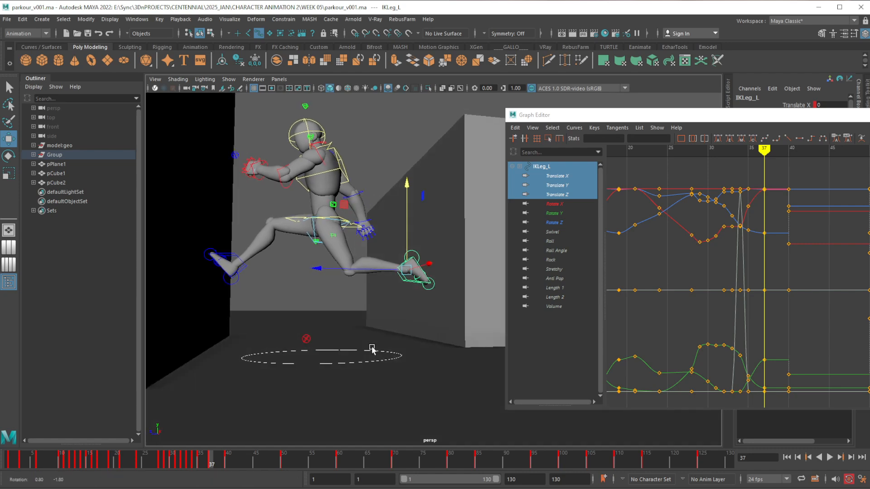
{"action": "mouse_move", "coordinate": [214, 461]}
{"action": "left_mouse_down"}
{"action": "mouse_move", "coordinate": [228, 461]}
{"action": "mouse_move", "coordinate": [184, 464]}
{"action": "mouse_move", "coordinate": [211, 466]}
{"action": "left_mouse_up"}
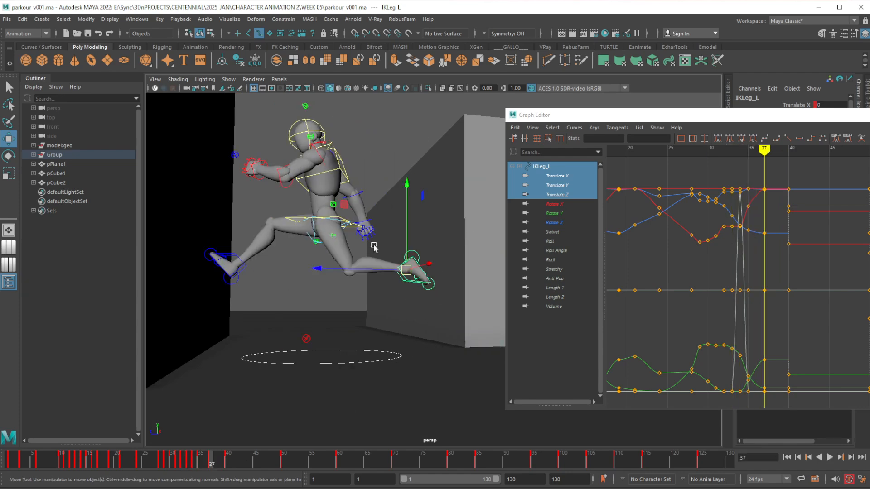
{"action": "middle_click_drag", "start_coordinate": [343, 212], "coordinate": [330, 249]}
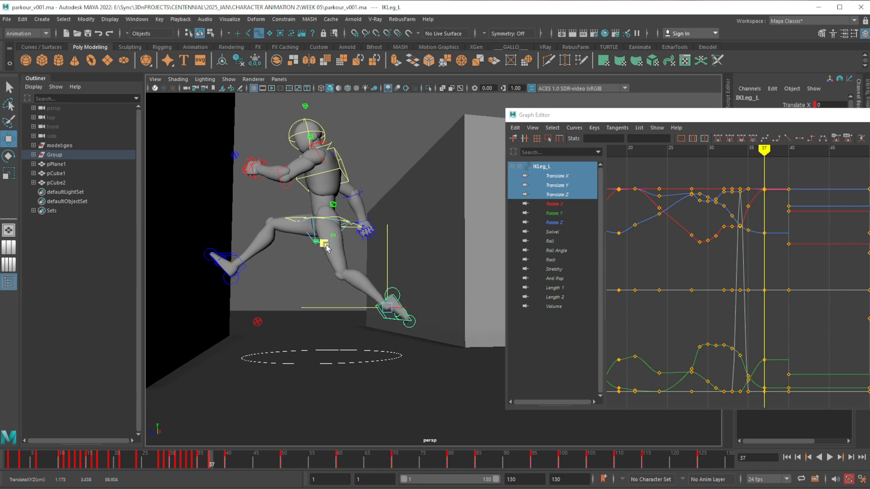
{"action": "key", "text": "e"}
{"action": "left_click_drag", "start_coordinate": [306, 268], "coordinate": [305, 404]}
Compare the left foot between frames 37 and 40, and lower its IK Translate X key at frame 37 to -1.186
{"action": "left_click_drag", "start_coordinate": [212, 462], "coordinate": [228, 462]}
{"action": "left_click_drag", "start_coordinate": [398, 340], "coordinate": [318, 334], "text": "alt"}
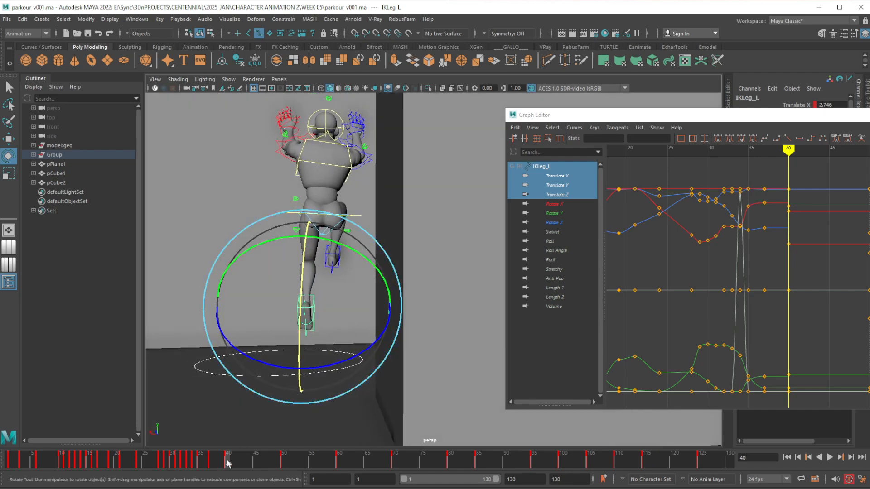
{"action": "mouse_move", "coordinate": [229, 463]}
{"action": "left_mouse_down"}
{"action": "mouse_move", "coordinate": [218, 465]}
{"action": "mouse_move", "coordinate": [233, 465]}
{"action": "left_mouse_up"}
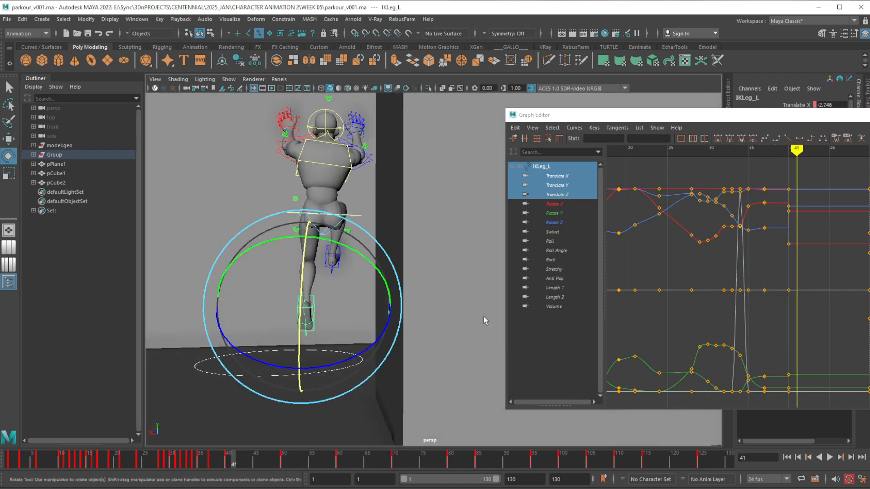
{"action": "left_click", "coordinate": [556, 176]}
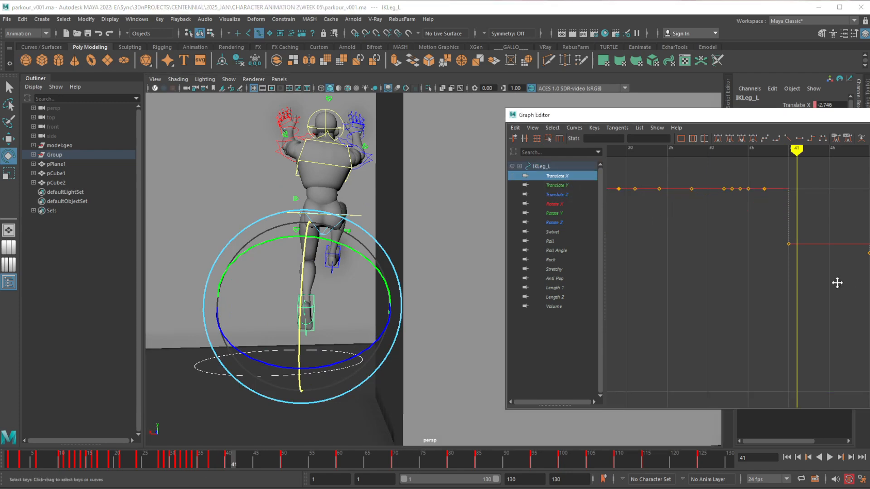
{"action": "middle_click_drag", "start_coordinate": [836, 283], "coordinate": [770, 282], "text": "alt"}
{"action": "left_click", "coordinate": [229, 463]}
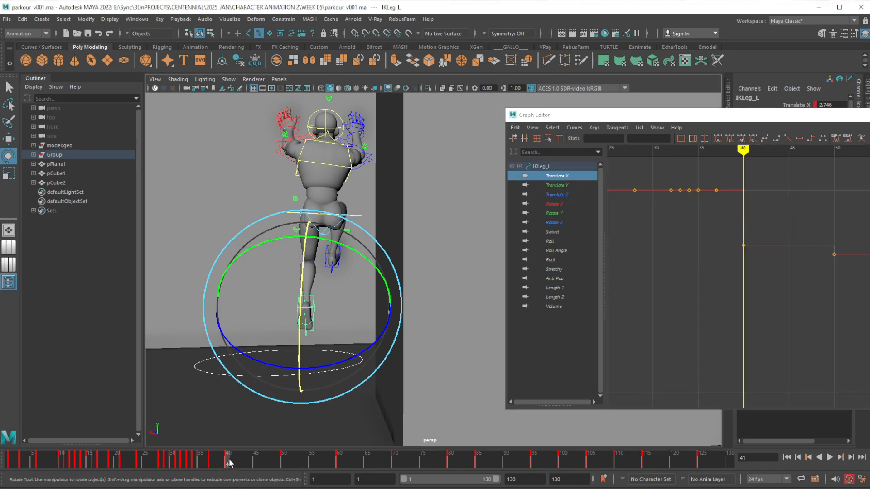
{"action": "left_click_drag", "start_coordinate": [225, 462], "coordinate": [212, 463]}
{"action": "left_click", "coordinate": [716, 190]}
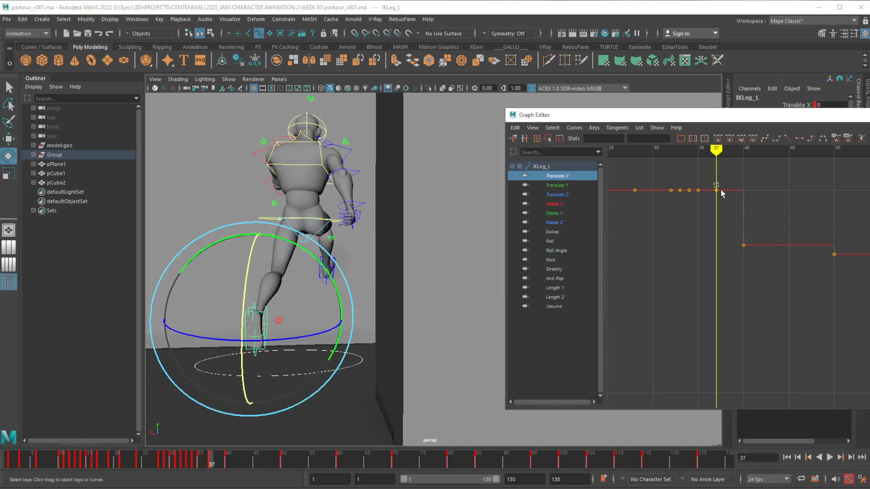
{"action": "middle_click_drag", "start_coordinate": [736, 215], "coordinate": [735, 240], "text": "shift"}
{"action": "left_click", "coordinate": [756, 300]}
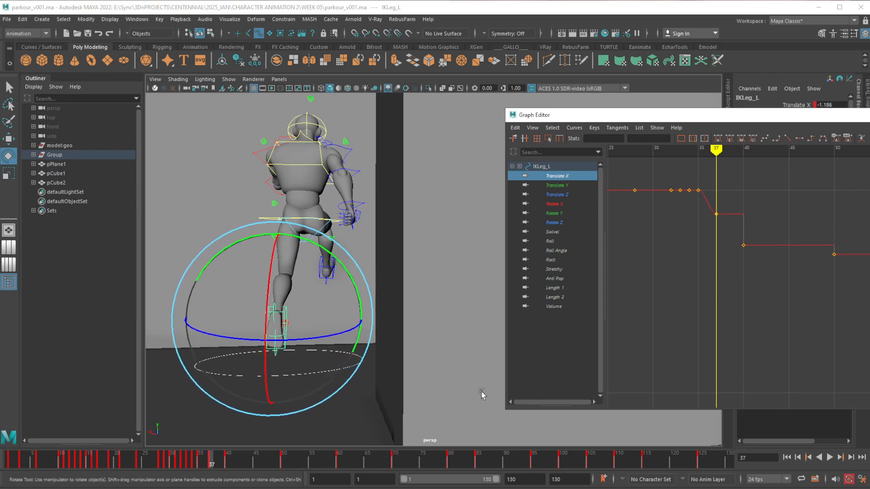
Check the root control against frame 40 and rotate it slightly at frame 37 so the body tips back a little
{"action": "left_click_drag", "start_coordinate": [304, 313], "coordinate": [455, 295], "text": "alt"}
{"action": "left_click", "coordinate": [275, 245]}
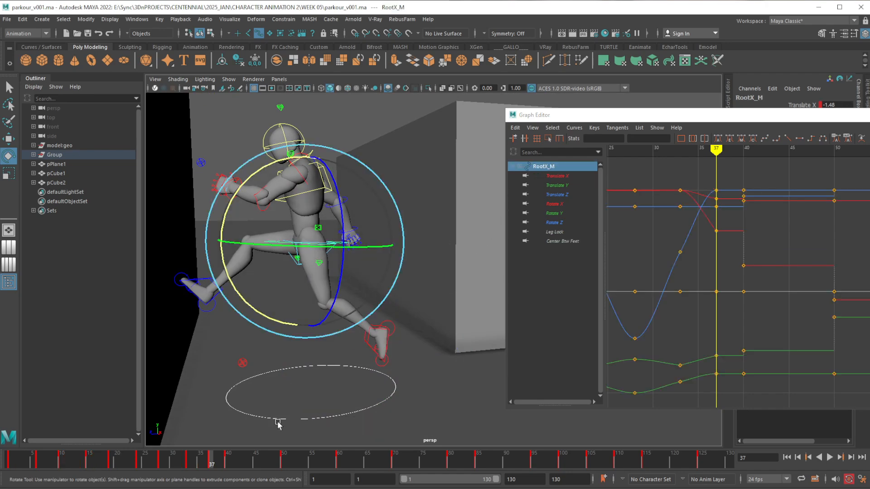
{"action": "left_click", "coordinate": [228, 460]}
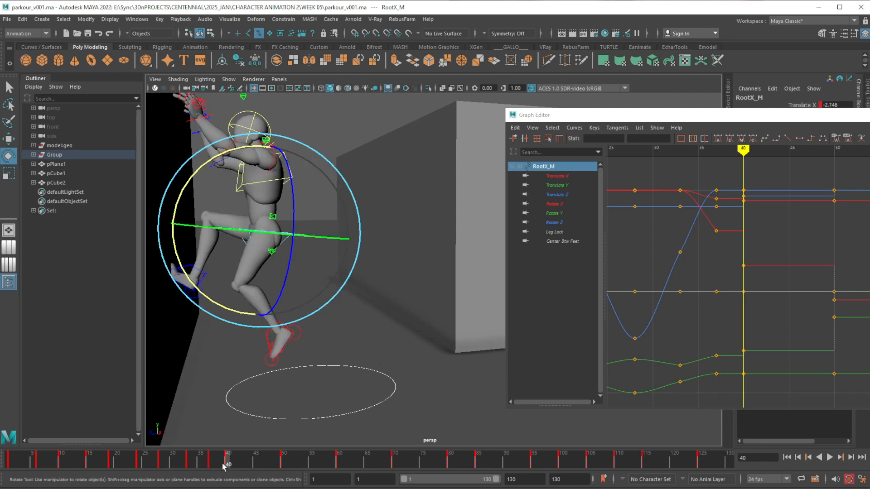
{"action": "key", "text": "alt+period"}
{"action": "key", "text": "alt+period"}
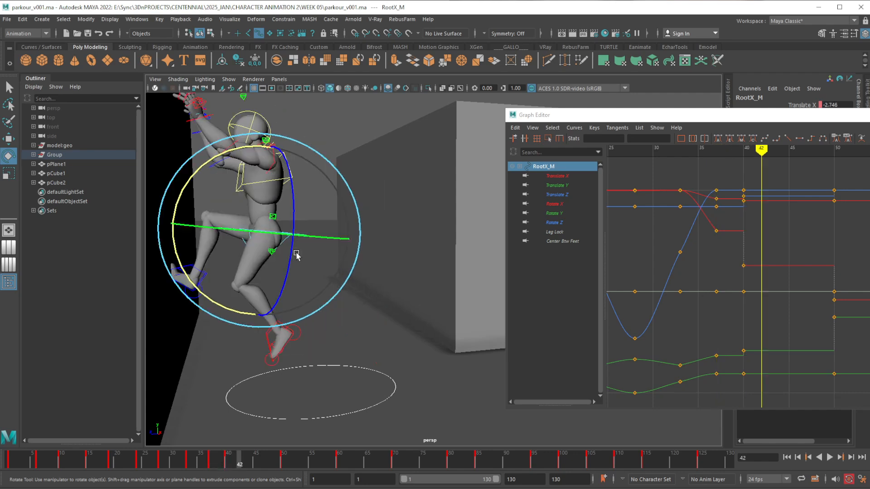
{"action": "left_click", "coordinate": [209, 462]}
{"action": "left_click_drag", "start_coordinate": [239, 188], "coordinate": [241, 184]}
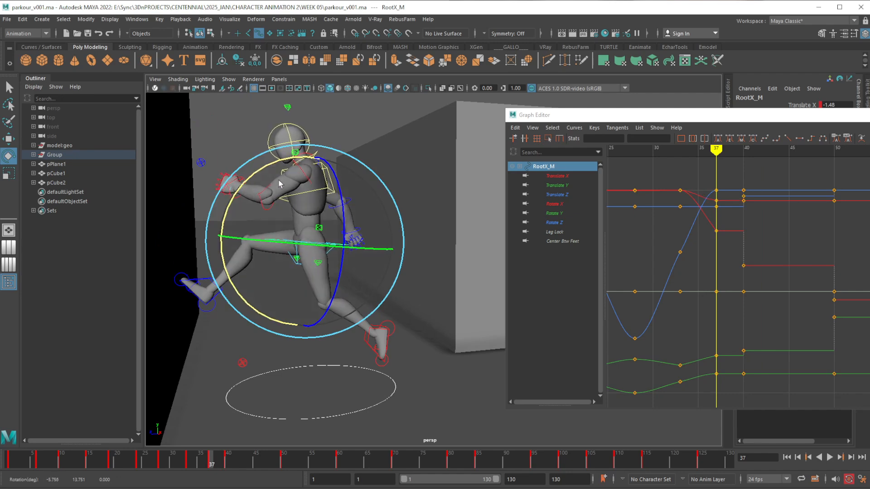
{"action": "left_click", "coordinate": [395, 168]}
Rotate the upper spine IK control back and move it slightly away from the wall at frame 37, then review up to frame 40
{"action": "left_click", "coordinate": [331, 191]}
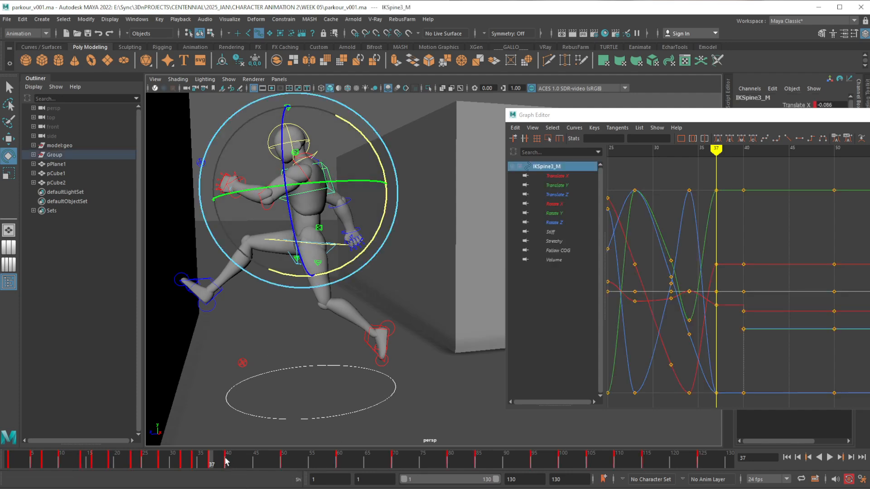
{"action": "left_click", "coordinate": [228, 461]}
{"action": "left_click", "coordinate": [211, 466]}
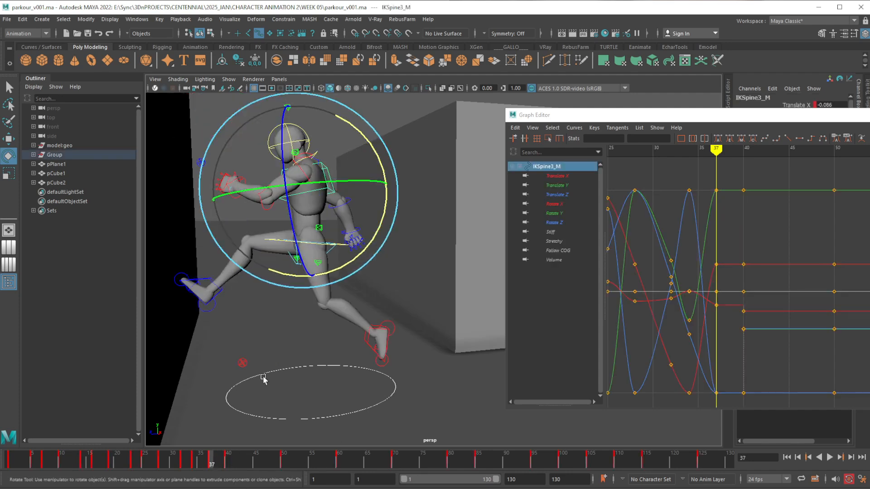
{"action": "left_click_drag", "start_coordinate": [385, 171], "coordinate": [385, 182]}
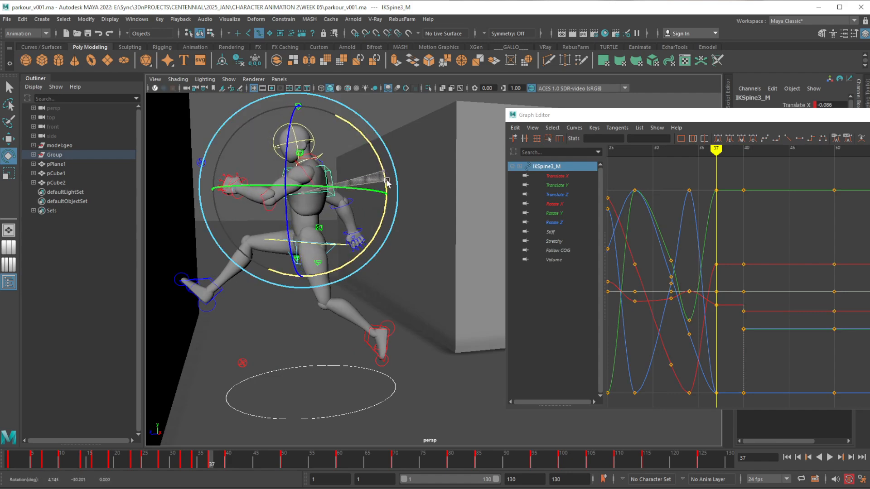
{"action": "key", "text": "w"}
{"action": "left_click_drag", "start_coordinate": [277, 194], "coordinate": [280, 195]}
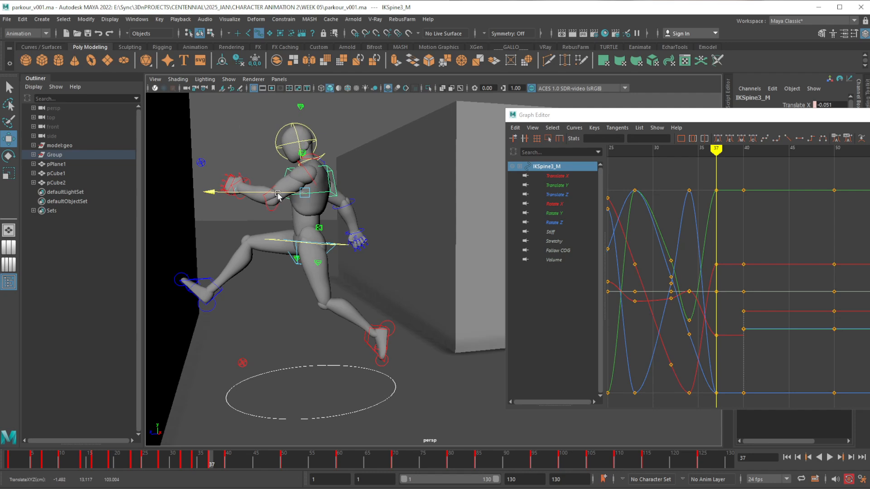
{"action": "left_click_drag", "start_coordinate": [211, 460], "coordinate": [226, 460]}
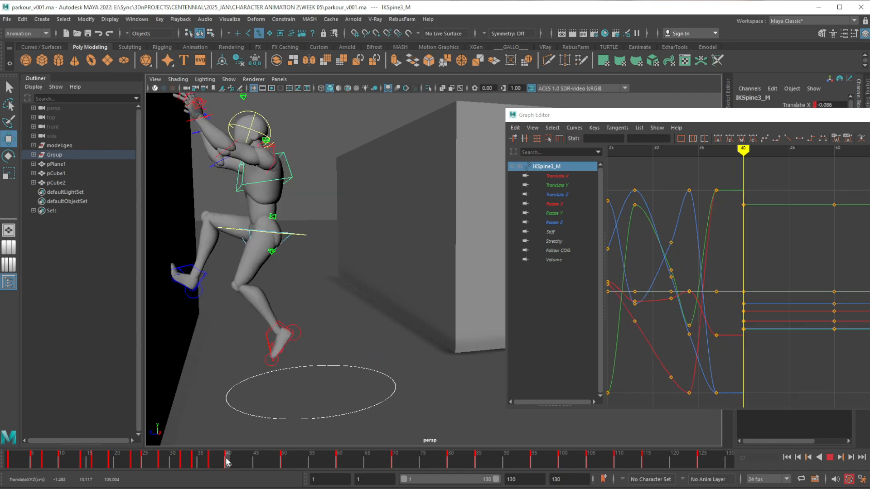
Rotate the left FK shoulder at frame 37 to swing the arm up and forward, bringing Rotate X to 24.634
{"action": "middle_click_drag", "start_coordinate": [272, 277], "coordinate": [301, 298], "text": "alt"}
{"action": "left_click_drag", "start_coordinate": [302, 300], "coordinate": [334, 250], "text": "alt"}
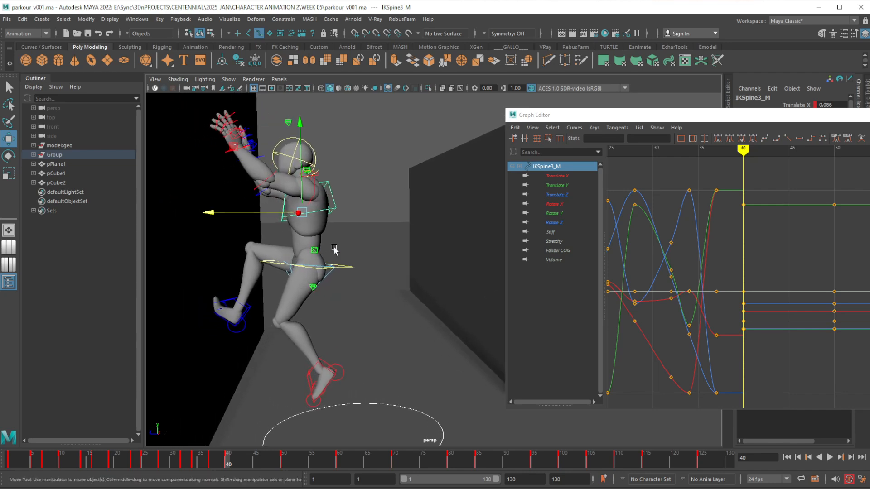
{"action": "left_click", "coordinate": [316, 189]}
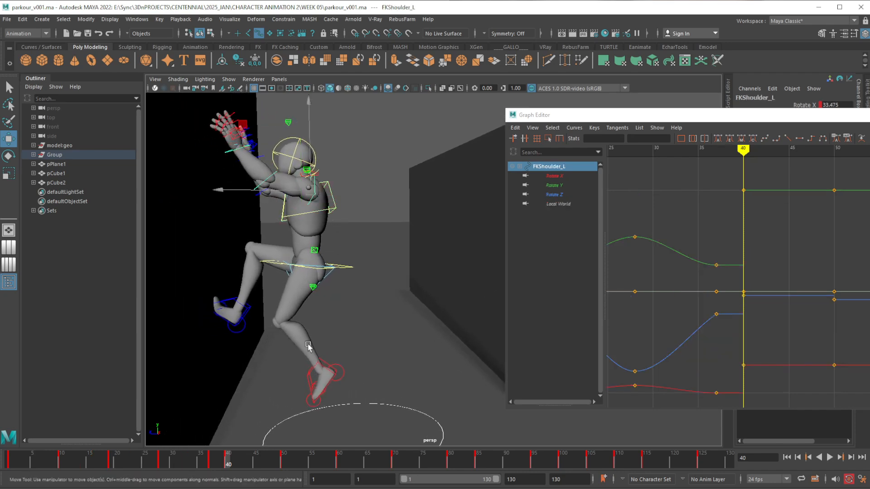
{"action": "left_click", "coordinate": [210, 460]}
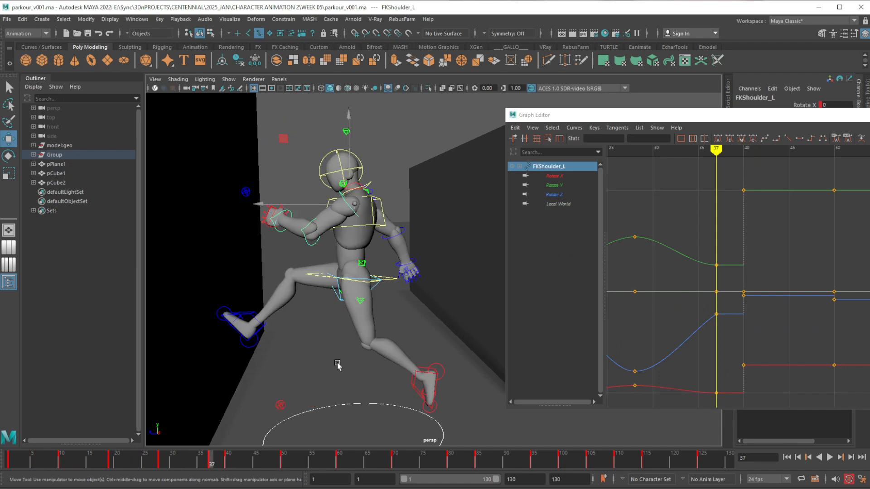
{"action": "key", "text": "e"}
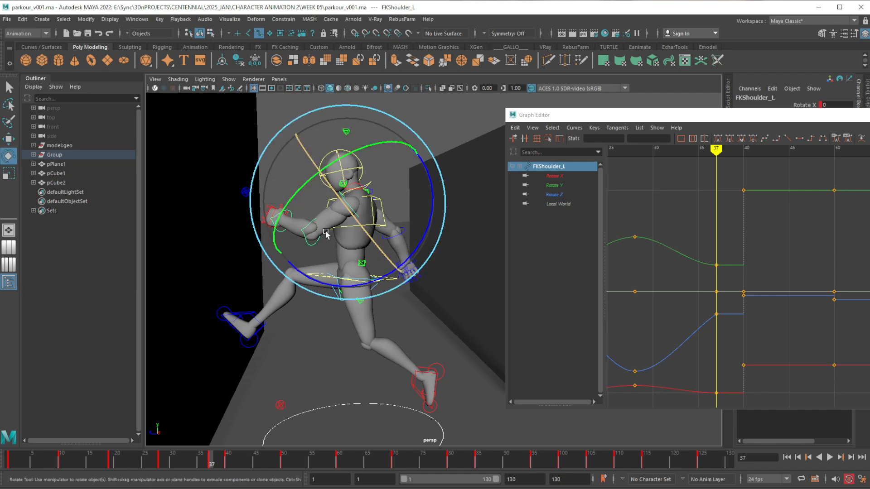
{"action": "left_click_drag", "start_coordinate": [430, 221], "coordinate": [428, 272]}
{"action": "left_click_drag", "start_coordinate": [391, 167], "coordinate": [426, 176]}
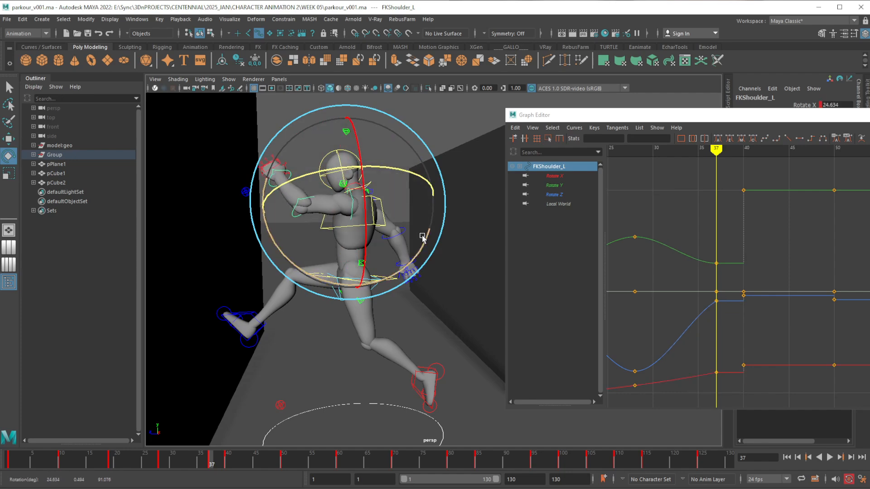
{"action": "left_click_drag", "start_coordinate": [425, 243], "coordinate": [426, 253]}
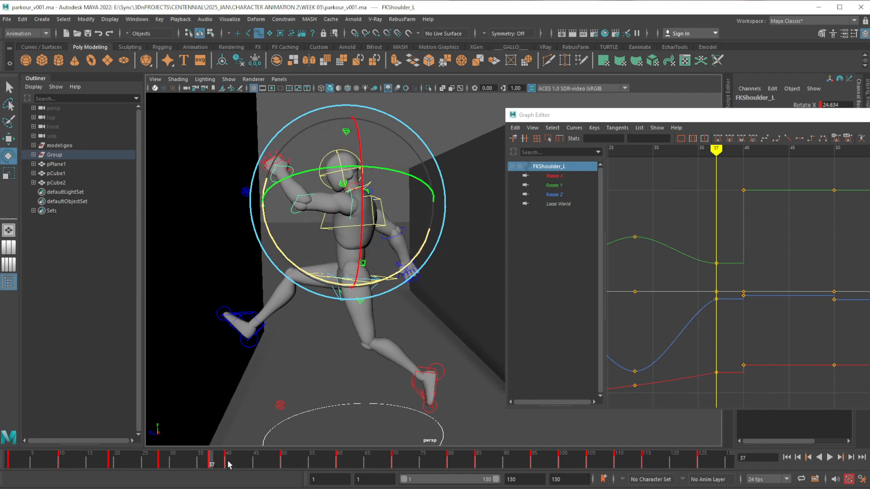
Compare the arm with frame 40 and raise and twist the left shoulder further at frame 37, with Rotate X at 20.815
{"action": "left_click", "coordinate": [228, 464]}
{"action": "left_click", "coordinate": [212, 464]}
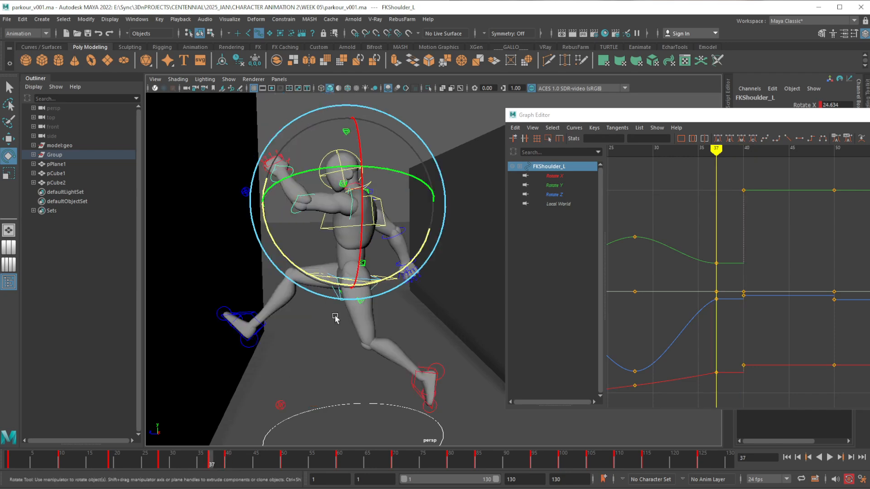
{"action": "left_click_drag", "start_coordinate": [401, 265], "coordinate": [402, 272]}
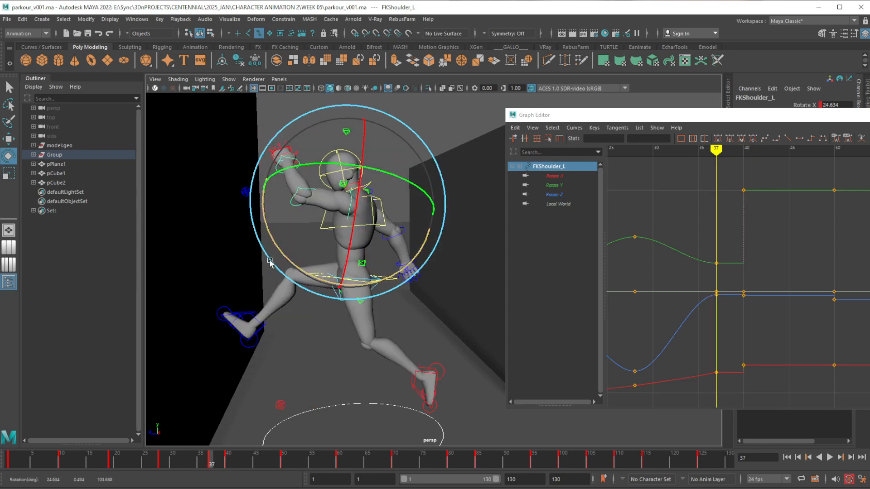
{"action": "left_click_drag", "start_coordinate": [355, 217], "coordinate": [350, 236]}
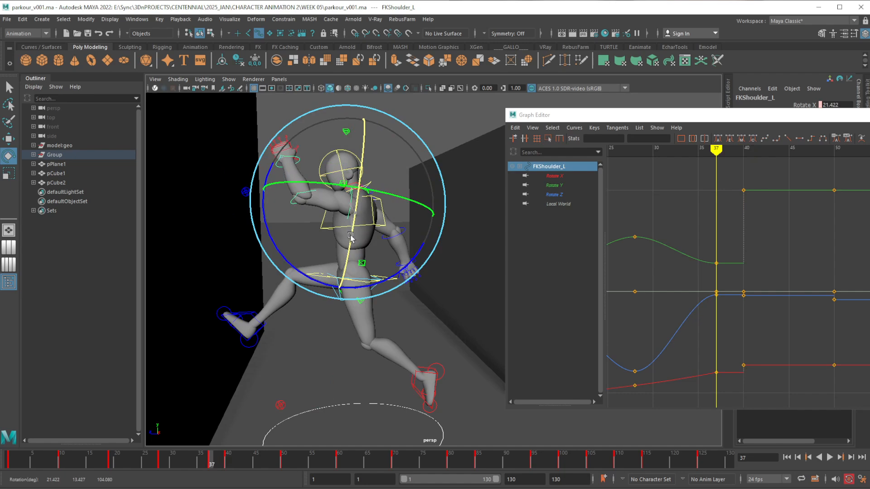
{"action": "left_click", "coordinate": [295, 355]}
Lower the left FK elbow's Rotate X key at frame 37 to about -27.33, closer to its frame 40 value
{"action": "left_click", "coordinate": [309, 194]}
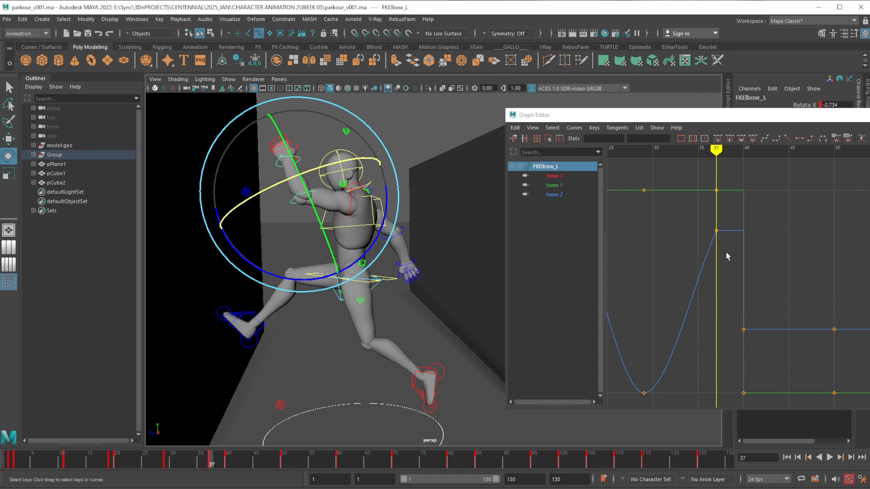
{"action": "right_click_drag", "start_coordinate": [726, 253], "coordinate": [726, 261], "text": "alt+shift"}
{"action": "middle_click_drag", "start_coordinate": [730, 286], "coordinate": [730, 280], "text": "alt"}
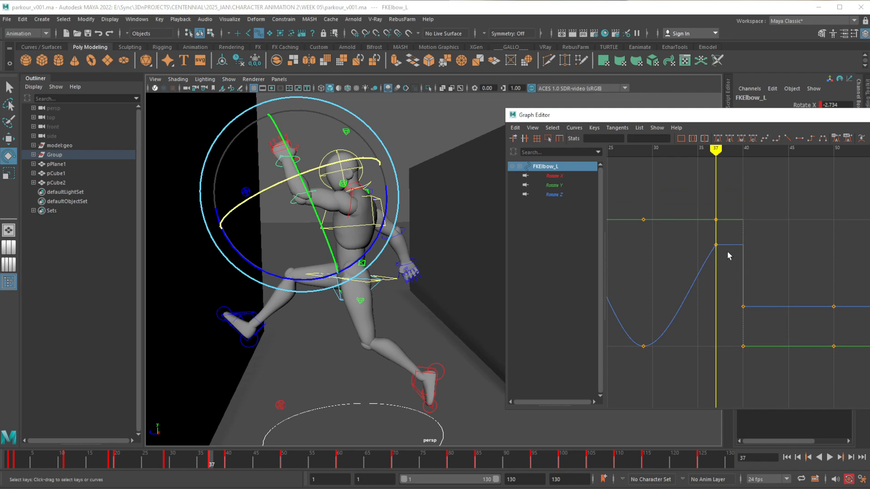
{"action": "left_click", "coordinate": [552, 176]}
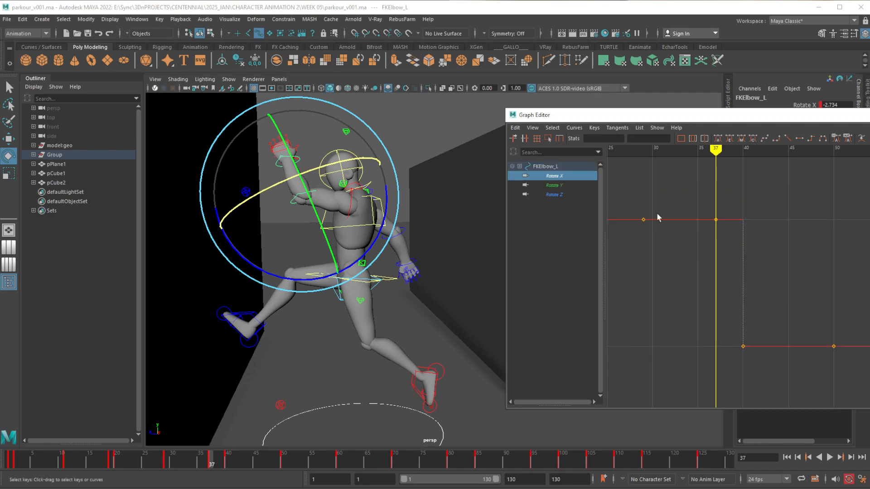
{"action": "left_click", "coordinate": [716, 220]}
{"action": "middle_click_drag", "start_coordinate": [723, 222], "coordinate": [722, 304], "text": "shift"}
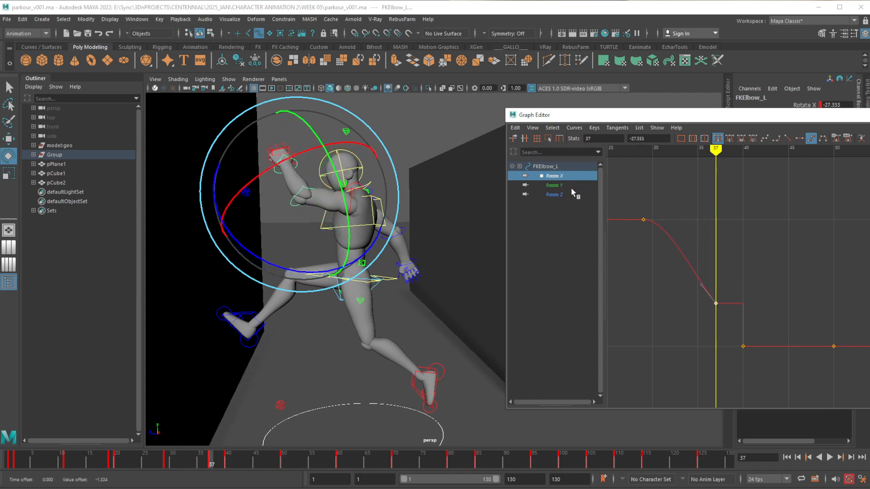
Lower the left elbow's frame 37 keys to -3.677 in Rotate Y and about 13.49 in Rotate Z, and review up to frame 40
{"action": "left_click", "coordinate": [570, 186]}
{"action": "left_click_drag", "start_coordinate": [711, 216], "coordinate": [723, 224]}
{"action": "middle_click_drag", "start_coordinate": [723, 225], "coordinate": [715, 327], "text": "shift"}
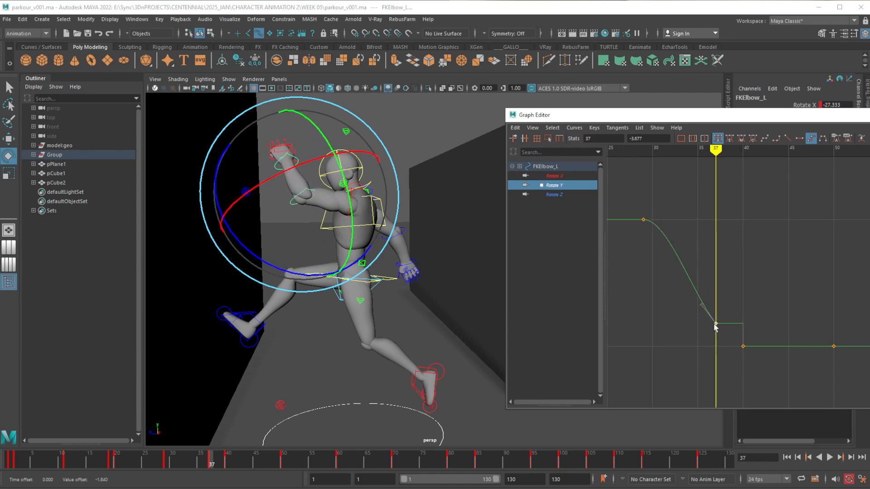
{"action": "left_click", "coordinate": [562, 196]}
{"action": "left_click_drag", "start_coordinate": [706, 239], "coordinate": [724, 261]}
{"action": "mouse_move", "coordinate": [725, 260]}
{"action": "middle_mouse_down", "text": "shift"}
{"action": "mouse_move", "coordinate": [718, 279]}
{"action": "mouse_move", "coordinate": [722, 272]}
{"action": "middle_mouse_up", "text": "shift"}
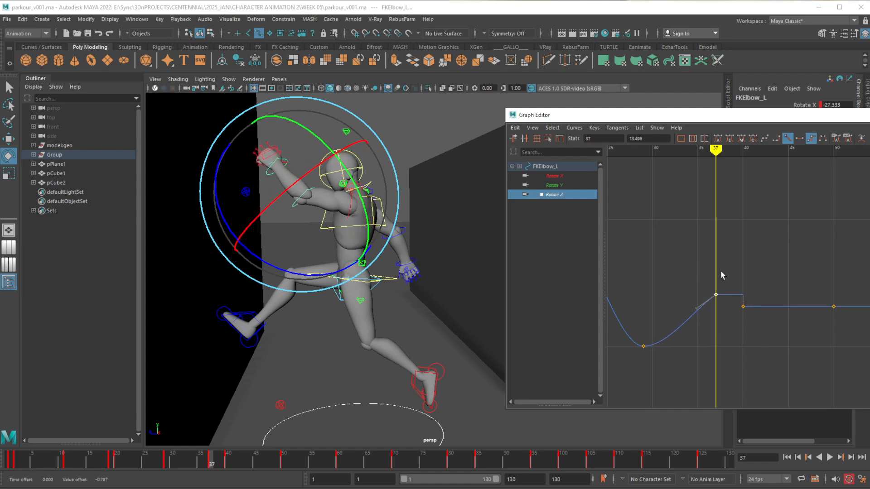
{"action": "left_click_drag", "start_coordinate": [210, 456], "coordinate": [228, 458]}
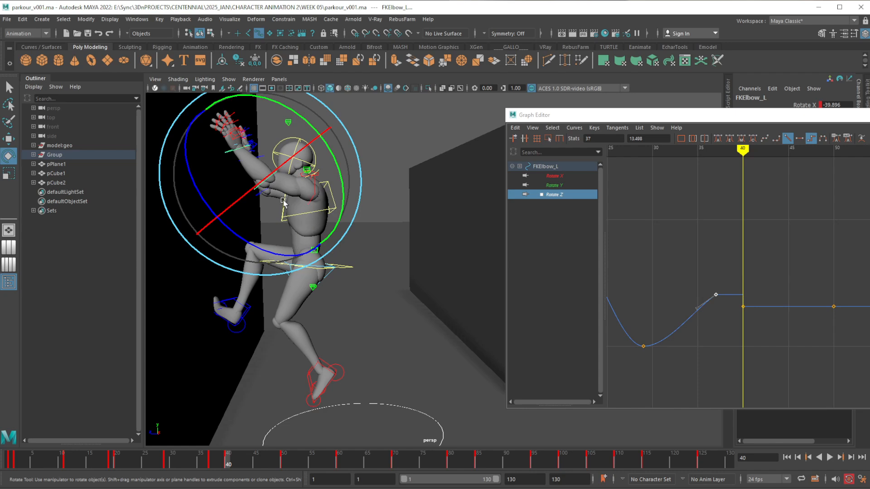
Lower the left FK wrist's Rotate Z key at frame 37 to 10.832, closer to its frame 40 value
{"action": "key", "text": "w"}
{"action": "left_click", "coordinate": [229, 153]}
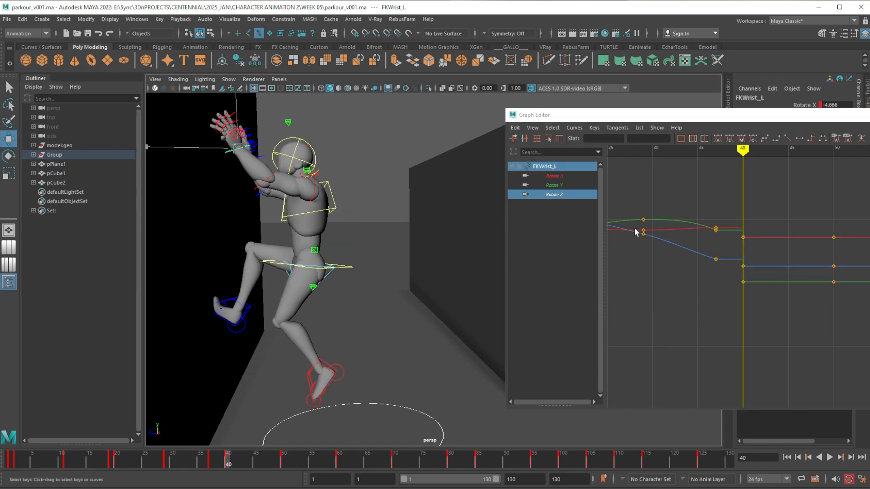
{"action": "middle_click_drag", "start_coordinate": [746, 266], "coordinate": [742, 296], "text": "alt"}
{"action": "right_click_drag", "start_coordinate": [744, 306], "coordinate": [750, 289], "text": "alt+shift"}
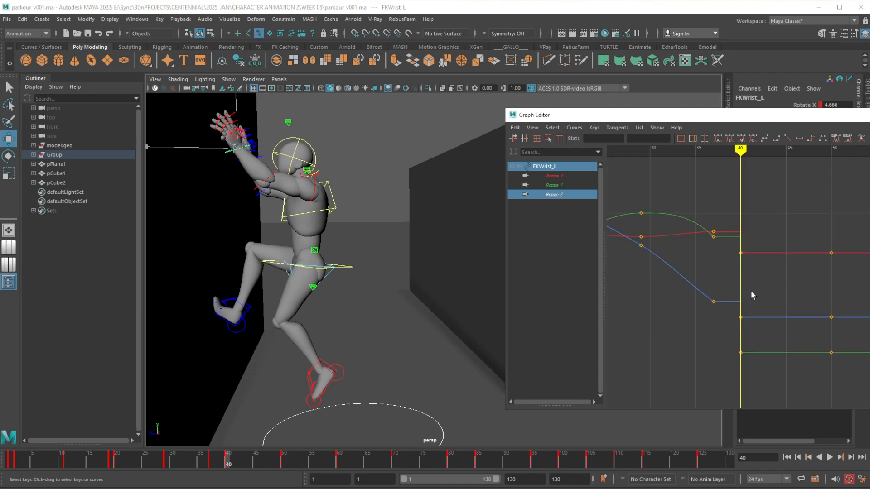
{"action": "middle_click_drag", "start_coordinate": [752, 292], "coordinate": [747, 281], "text": "alt"}
{"action": "left_click", "coordinate": [212, 461]}
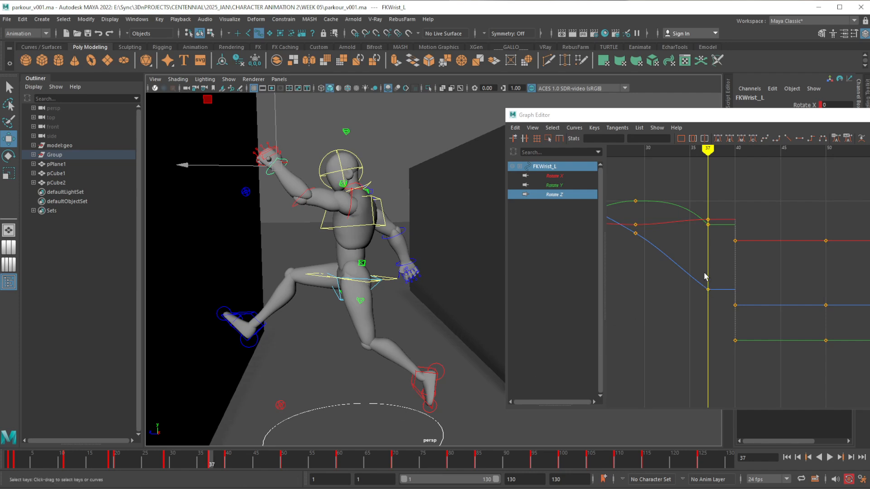
{"action": "left_click", "coordinate": [707, 289]}
{"action": "middle_click_drag", "start_coordinate": [709, 291], "coordinate": [716, 283]}
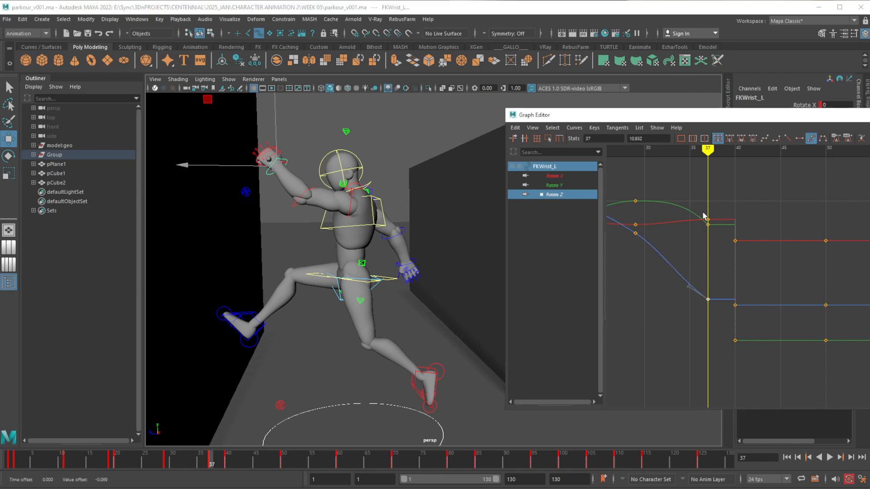
Lower the left FK wrist's frame 37 keys to -3.476 in Rotate X and -21.652 in Rotate Y, closer to frame 40
{"action": "middle_click_drag", "start_coordinate": [714, 217], "coordinate": [714, 233]}
{"action": "left_click_drag", "start_coordinate": [706, 229], "coordinate": [707, 227]}
{"action": "middle_click_drag", "start_coordinate": [714, 224], "coordinate": [715, 321]}
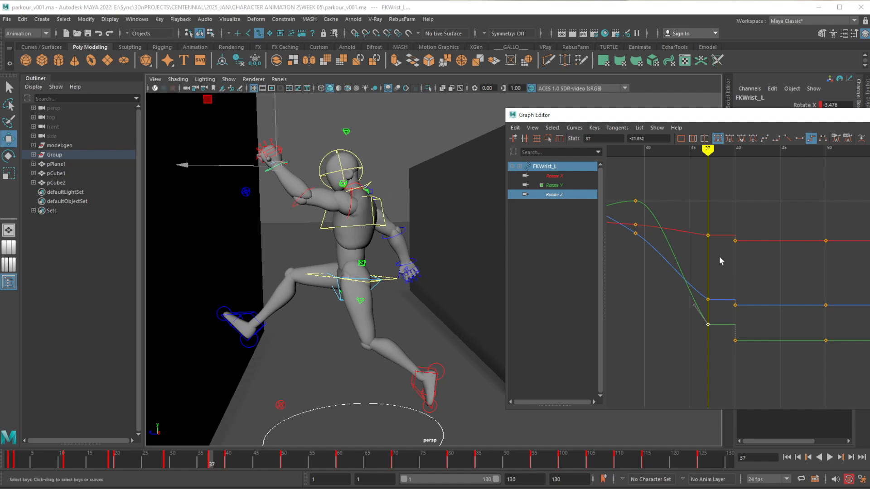
Set the left hand's Index, Middle, Ring, Pinky and Thumb Curl to 0 at frame 37 and compare the hand with frame 40
{"action": "left_click", "coordinate": [304, 145]}
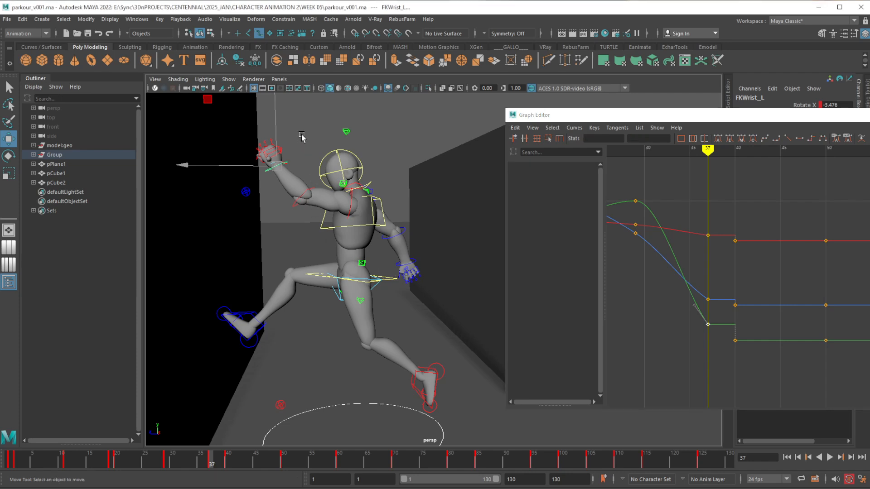
{"action": "left_click", "coordinate": [275, 153]}
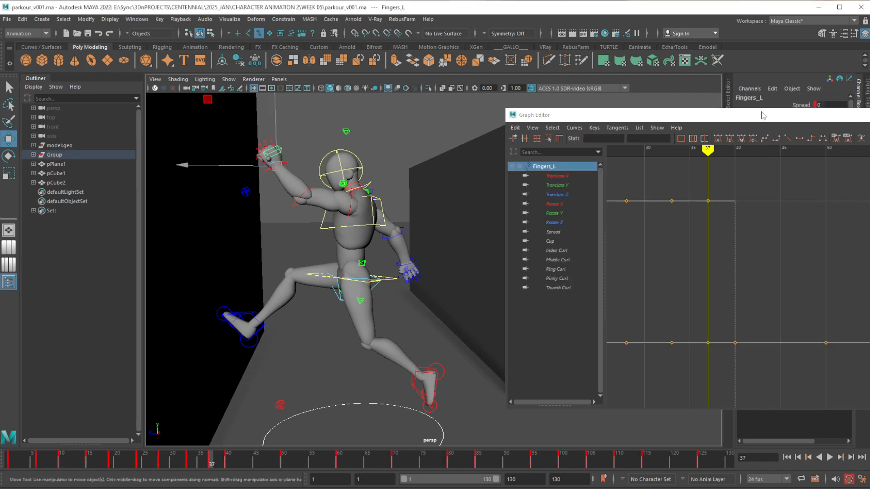
{"action": "left_click_drag", "start_coordinate": [761, 113], "coordinate": [869, 150]}
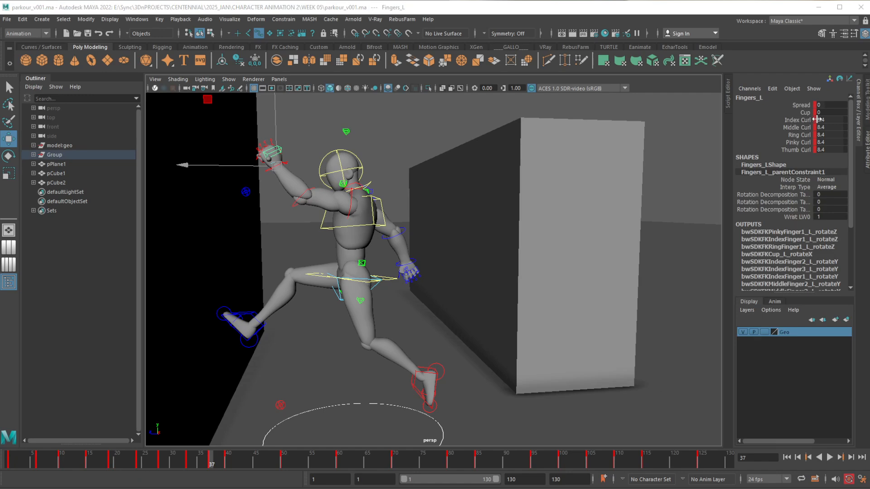
{"action": "left_click_drag", "start_coordinate": [820, 119], "coordinate": [829, 150]}
{"action": "type", "text": "0"}
{"action": "key", "text": "Return"}
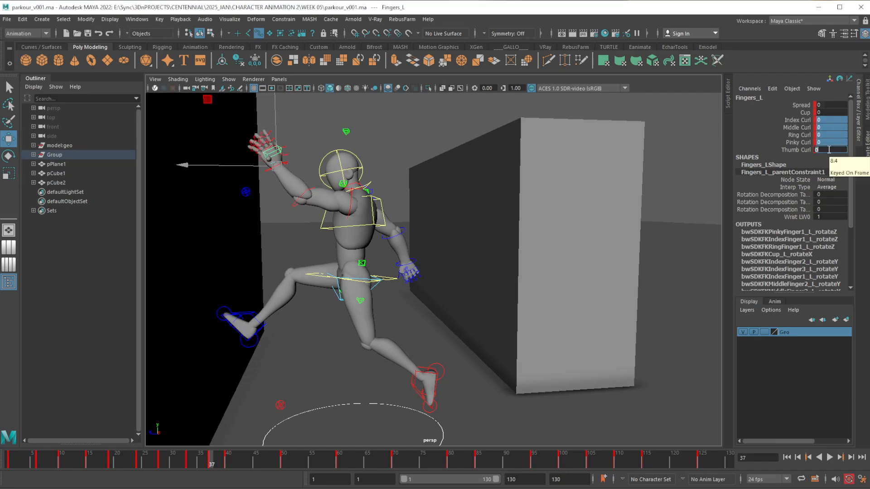
{"action": "left_click", "coordinate": [229, 459]}
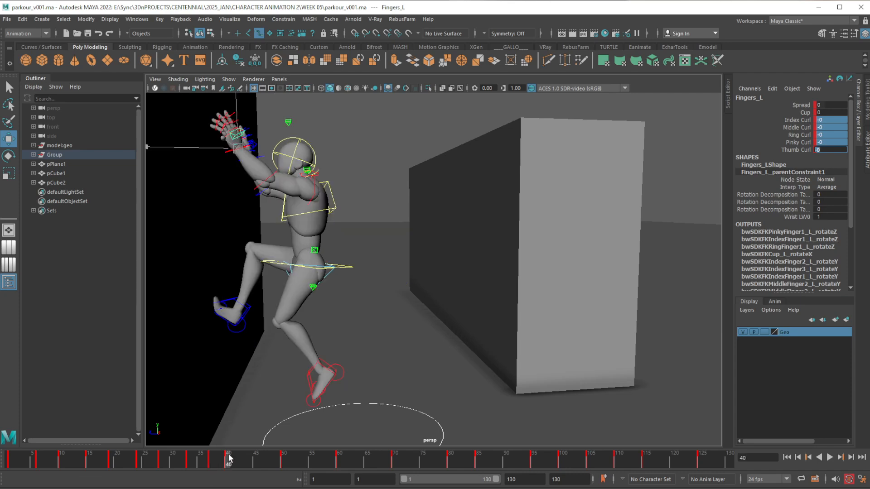
{"action": "left_click_drag", "start_coordinate": [228, 457], "coordinate": [212, 459]}
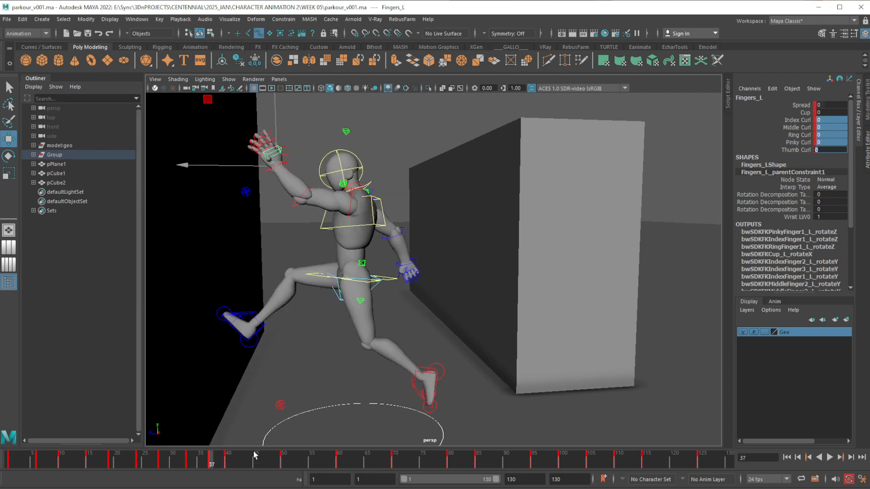
Select the right FK shoulder for rotation and compare its frame 37 pose with the frame 40 wall contact
{"action": "left_click_drag", "start_coordinate": [467, 310], "coordinate": [384, 355], "text": "alt"}
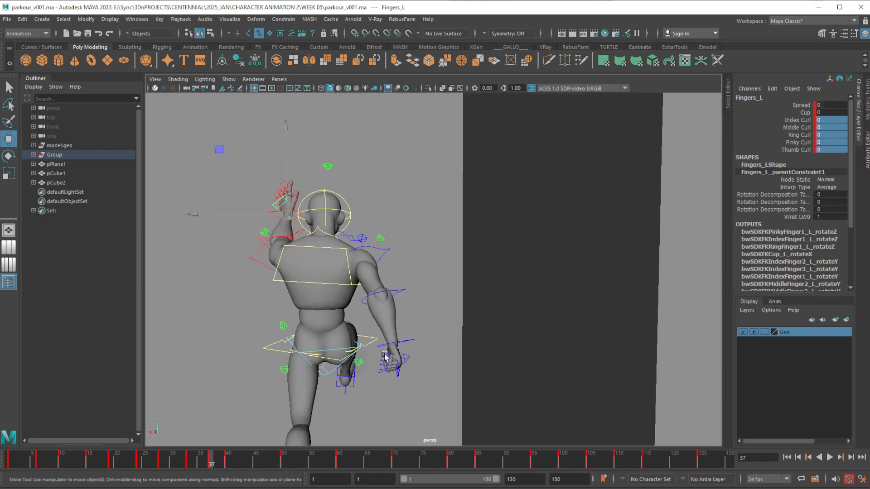
{"action": "left_click", "coordinate": [388, 256]}
{"action": "key", "text": "e"}
{"action": "left_click_drag", "start_coordinate": [388, 257], "coordinate": [361, 359], "text": "alt"}
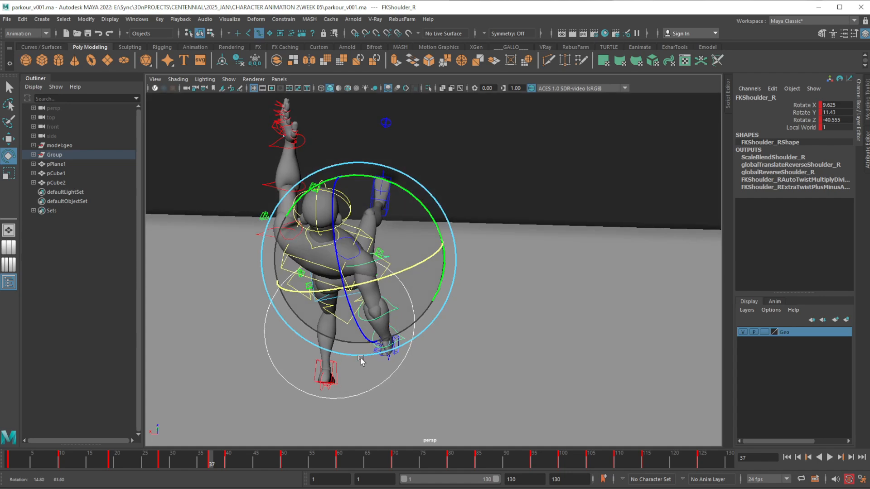
{"action": "left_click", "coordinate": [226, 463]}
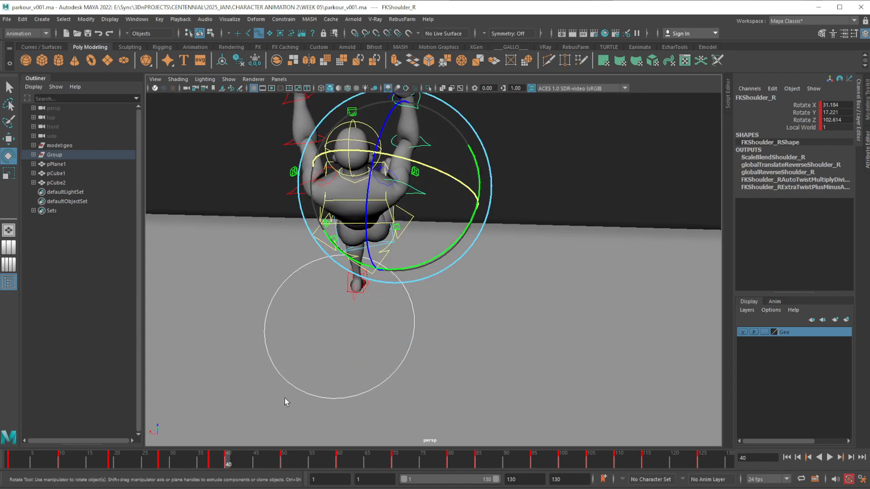
{"action": "left_click", "coordinate": [210, 459]}
Try swinging the right FK shoulder to Rotate Z 93.015 at frame 37, undo it, and review the arm's motion around frames 35 to 37
{"action": "left_click_drag", "start_coordinate": [323, 409], "coordinate": [345, 271], "text": "alt"}
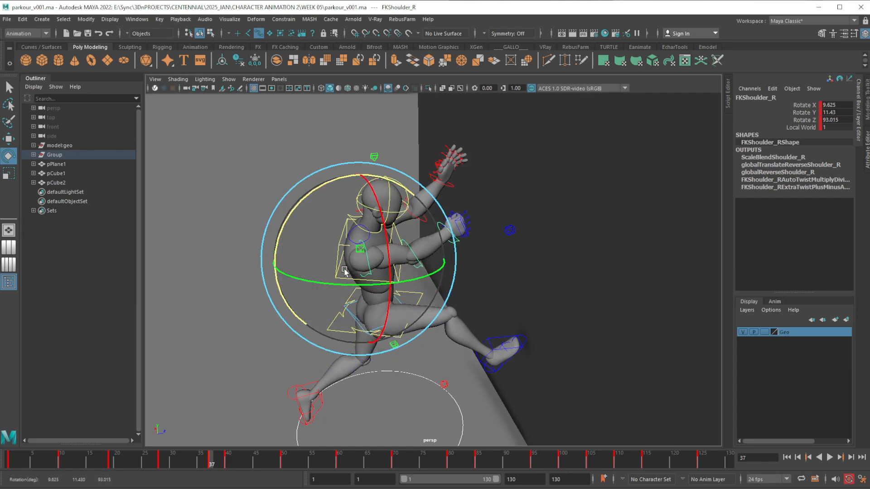
{"action": "key", "text": "ctrl+z"}
{"action": "left_click_drag", "start_coordinate": [342, 308], "coordinate": [323, 271], "text": "alt"}
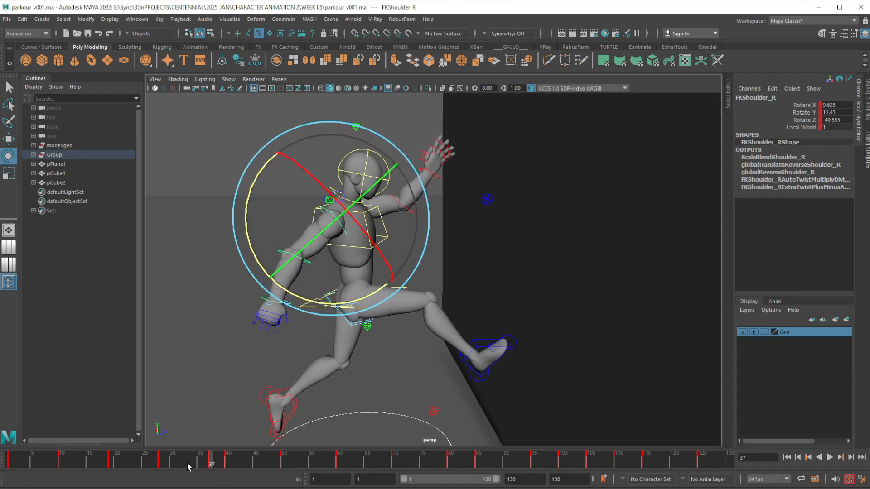
{"action": "left_click_drag", "start_coordinate": [187, 464], "coordinate": [200, 463]}
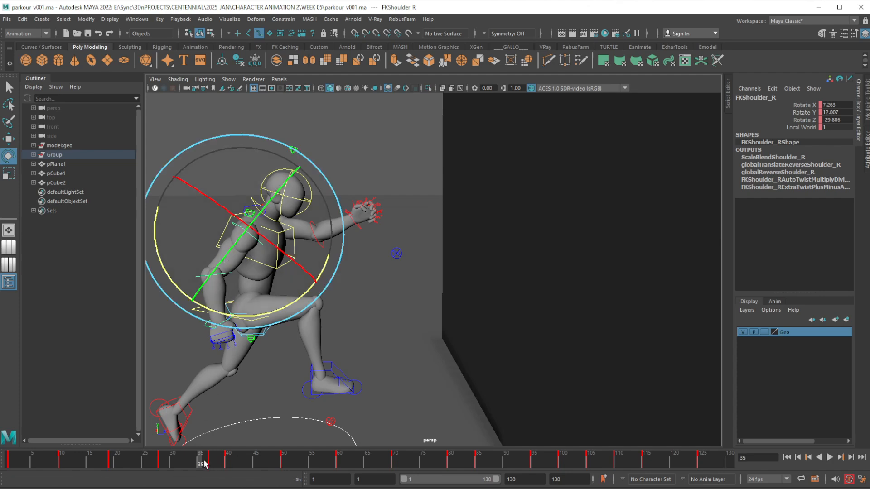
{"action": "key", "text": "alt+v"}
{"action": "left_click_drag", "start_coordinate": [209, 458], "coordinate": [209, 459]}
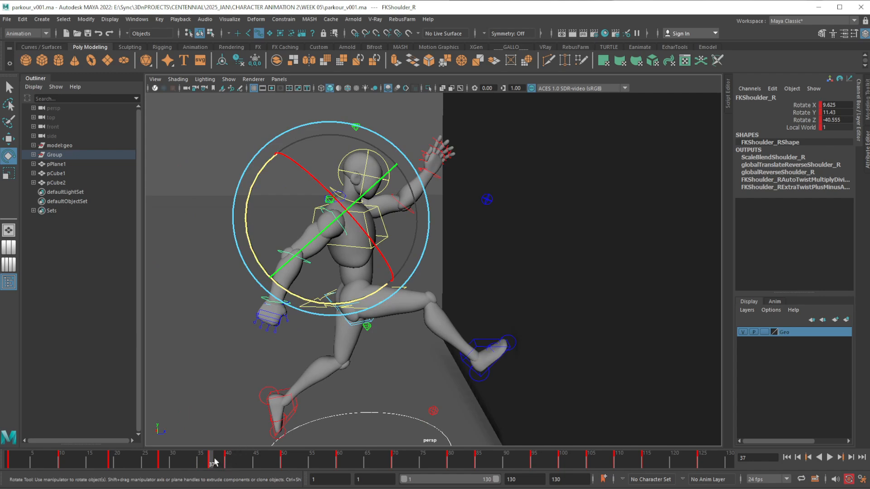
{"action": "mouse_move", "coordinate": [215, 462]}
{"action": "left_mouse_down"}
{"action": "mouse_move", "coordinate": [226, 461]}
{"action": "mouse_move", "coordinate": [212, 464]}
{"action": "left_mouse_up"}
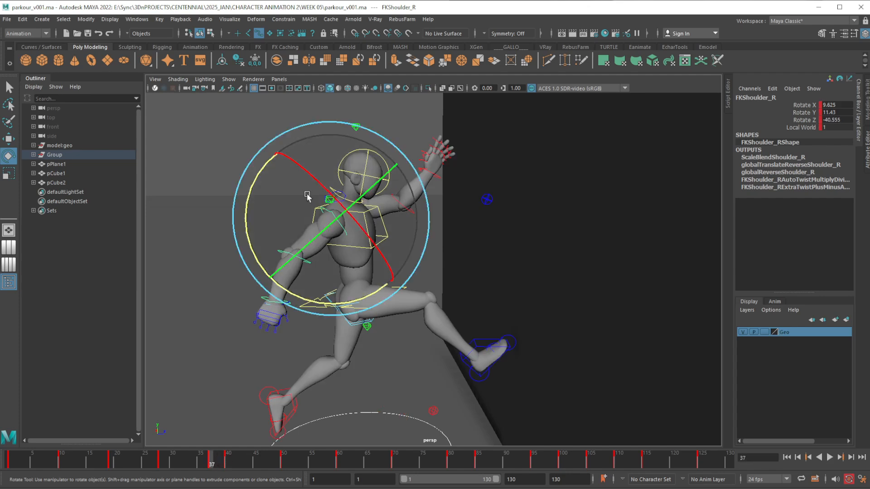
Try swinging the right FK shoulder to Rotate Z -244.169 at frame 37 and examine its rotation curves in the Graph Editor
{"action": "left_click_drag", "start_coordinate": [253, 211], "coordinate": [397, 256]}
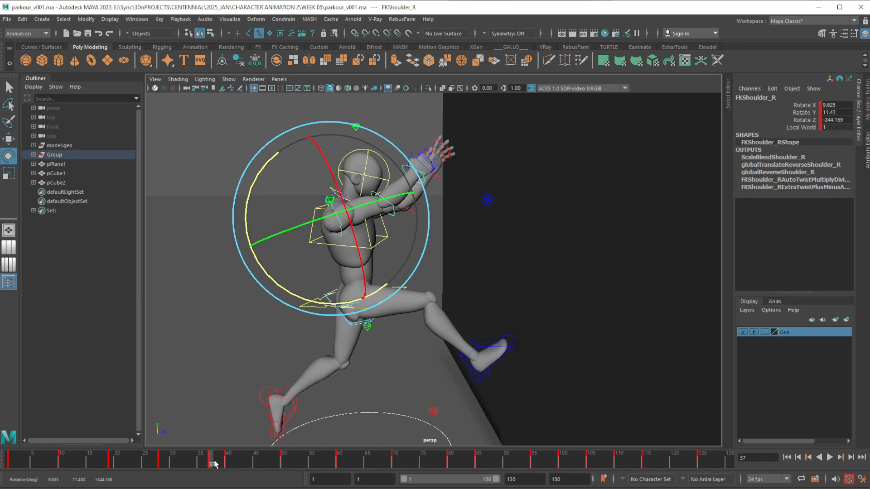
{"action": "mouse_move", "coordinate": [213, 462]}
{"action": "left_mouse_down"}
{"action": "mouse_move", "coordinate": [227, 460]}
{"action": "mouse_move", "coordinate": [211, 461]}
{"action": "left_mouse_up"}
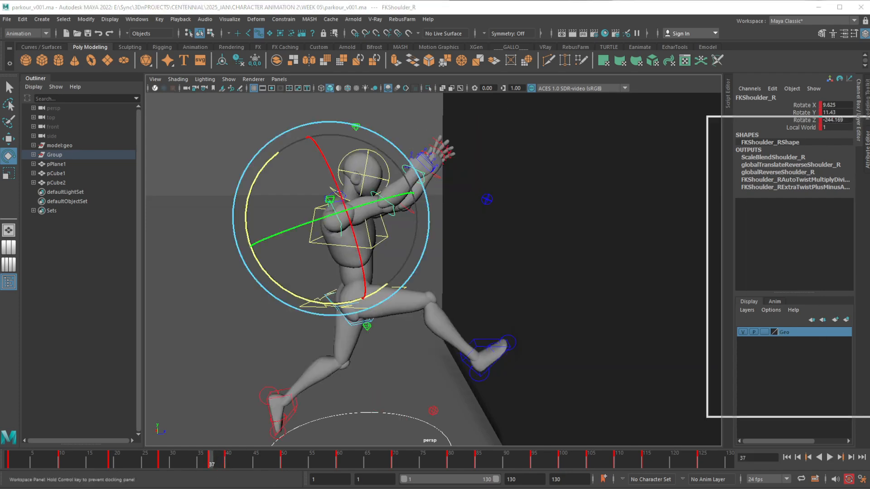
{"action": "left_click_drag", "start_coordinate": [869, 124], "coordinate": [662, 119]}
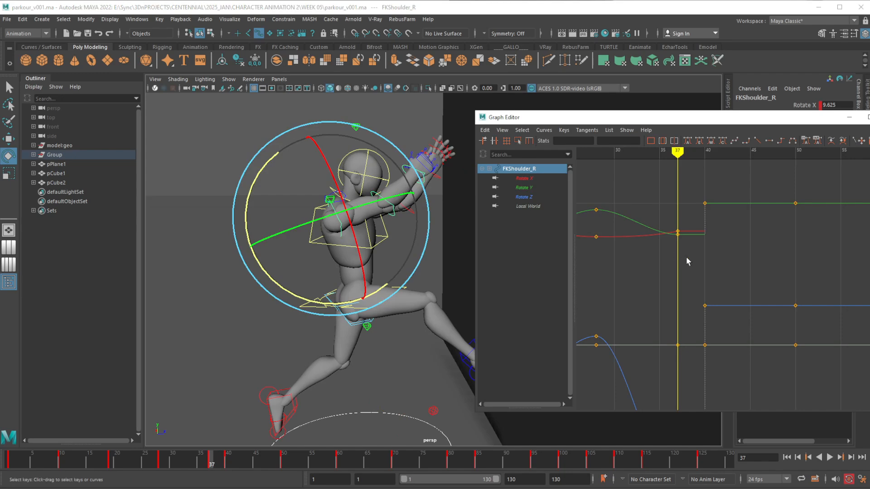
{"action": "right_click_drag", "start_coordinate": [740, 221], "coordinate": [745, 254], "text": "alt+shift"}
{"action": "middle_click_drag", "start_coordinate": [745, 254], "coordinate": [754, 239], "text": "alt"}
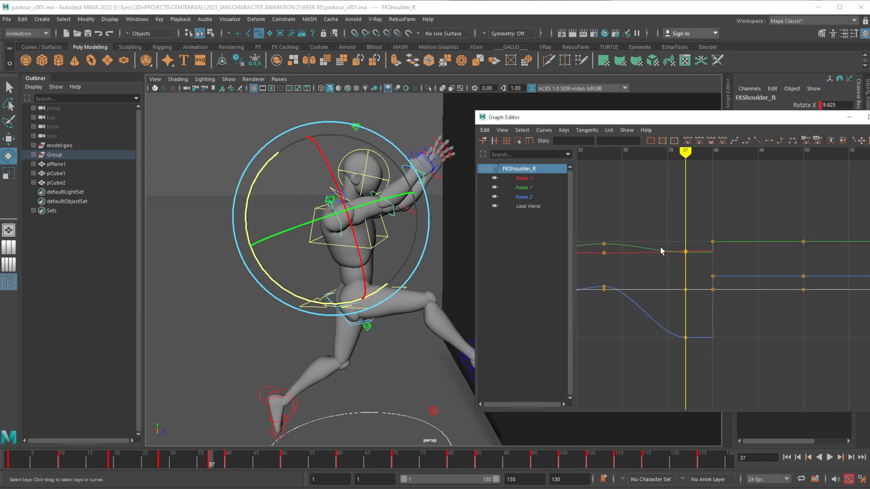
{"action": "left_click_drag", "start_coordinate": [654, 203], "coordinate": [718, 172]}
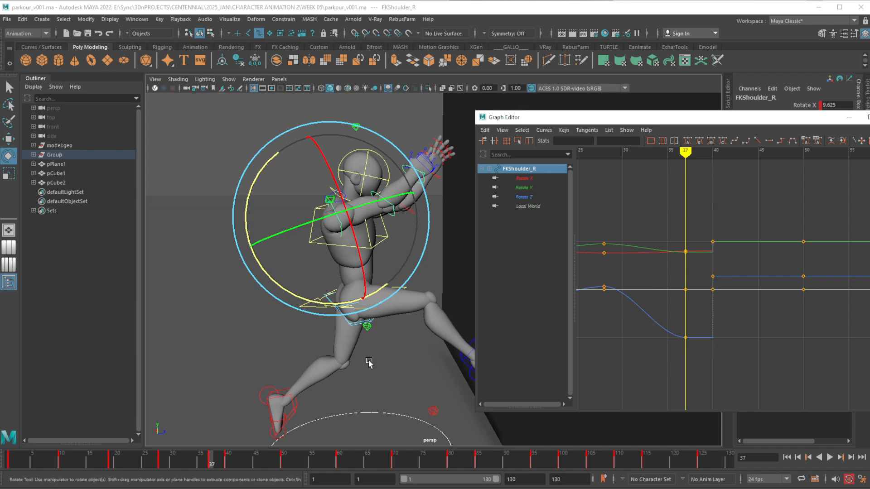
{"action": "left_click", "coordinate": [210, 463]}
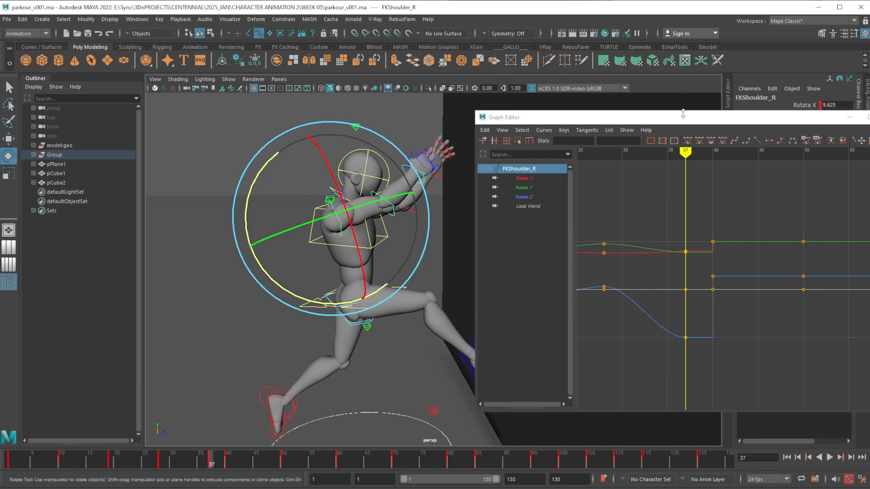
Review the right arm's swing between frames 28 and 37 from several angles, and undo the last shoulder rotation
{"action": "left_click_drag", "start_coordinate": [684, 117], "coordinate": [752, 114]}
{"action": "left_click", "coordinate": [162, 464]}
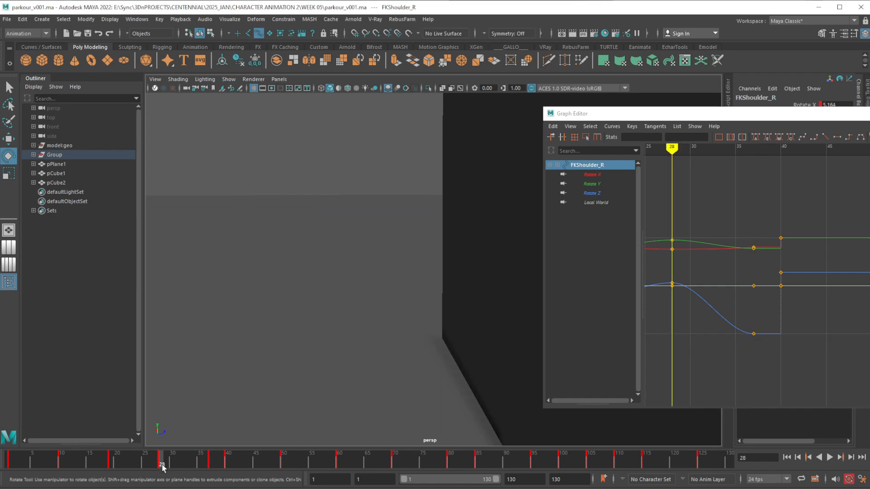
{"action": "left_click_drag", "start_coordinate": [163, 461], "coordinate": [162, 461]}
{"action": "right_click_drag", "start_coordinate": [313, 357], "coordinate": [313, 278], "text": "alt"}
{"action": "left_click_drag", "start_coordinate": [313, 277], "coordinate": [216, 339], "text": "alt"}
{"action": "middle_click_drag", "start_coordinate": [215, 339], "coordinate": [357, 302], "text": "alt"}
{"action": "right_click_drag", "start_coordinate": [357, 302], "coordinate": [394, 258], "text": "alt"}
{"action": "left_click_drag", "start_coordinate": [394, 259], "coordinate": [353, 285], "text": "alt"}
{"action": "left_click_drag", "start_coordinate": [167, 466], "coordinate": [184, 465]}
{"action": "left_click_drag", "start_coordinate": [285, 348], "coordinate": [188, 354], "text": "alt"}
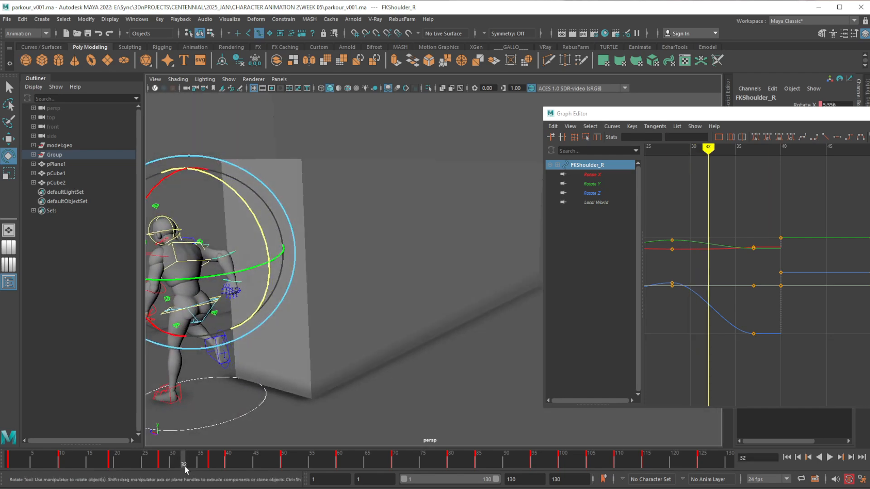
{"action": "left_click_drag", "start_coordinate": [184, 466], "coordinate": [195, 463]}
{"action": "middle_click_drag", "start_coordinate": [265, 341], "coordinate": [393, 363], "text": "alt"}
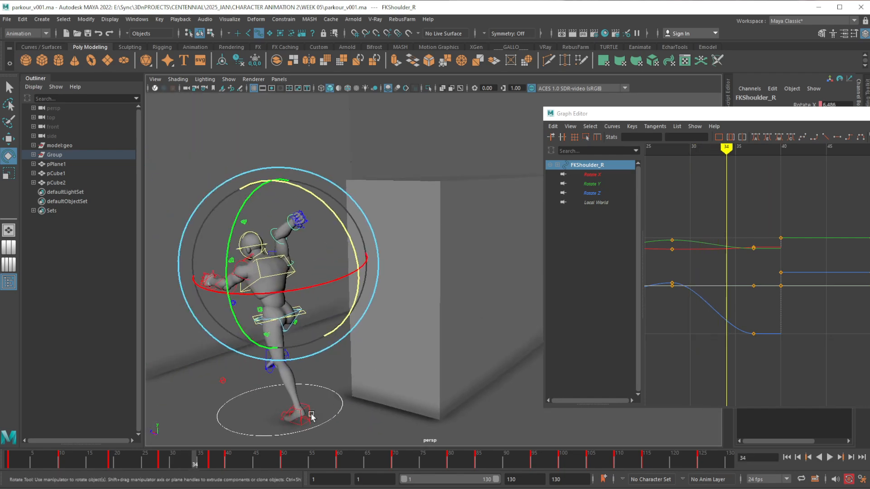
{"action": "mouse_move", "coordinate": [196, 466]}
{"action": "left_mouse_down"}
{"action": "mouse_move", "coordinate": [210, 465]}
{"action": "mouse_move", "coordinate": [164, 468]}
{"action": "mouse_move", "coordinate": [210, 467]}
{"action": "left_mouse_up"}
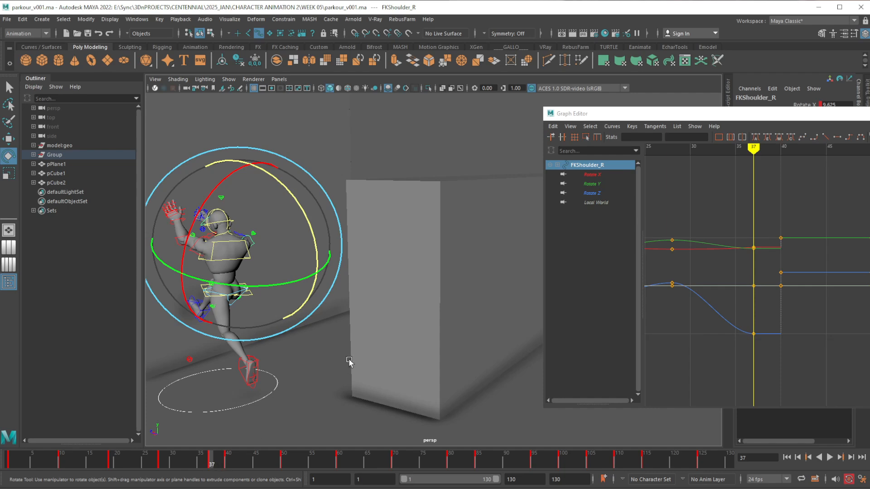
{"action": "key", "text": "ctrl+z"}
Compare with frame 40, and swing and twist the right FK shoulder forward at frame 37 so the arm reaches toward the wall
{"action": "left_click_drag", "start_coordinate": [261, 427], "coordinate": [425, 314], "text": "alt"}
{"action": "left_click_drag", "start_coordinate": [343, 394], "coordinate": [296, 363], "text": "alt"}
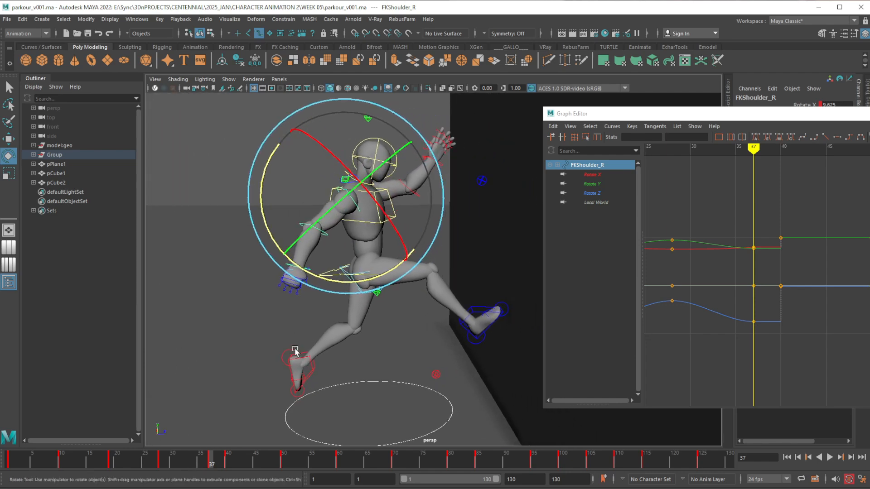
{"action": "left_click", "coordinate": [227, 462]}
{"action": "left_click", "coordinate": [212, 461]}
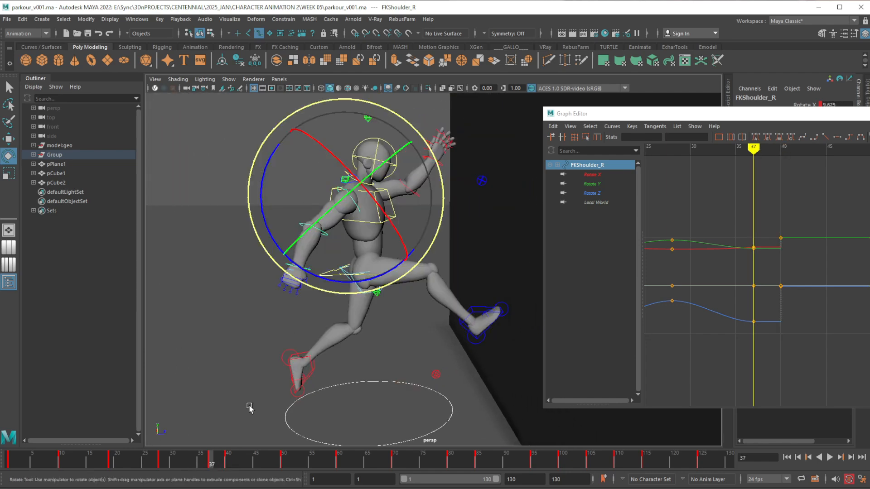
{"action": "left_click_drag", "start_coordinate": [261, 209], "coordinate": [271, 229]}
{"action": "left_click_drag", "start_coordinate": [362, 279], "coordinate": [464, 231]}
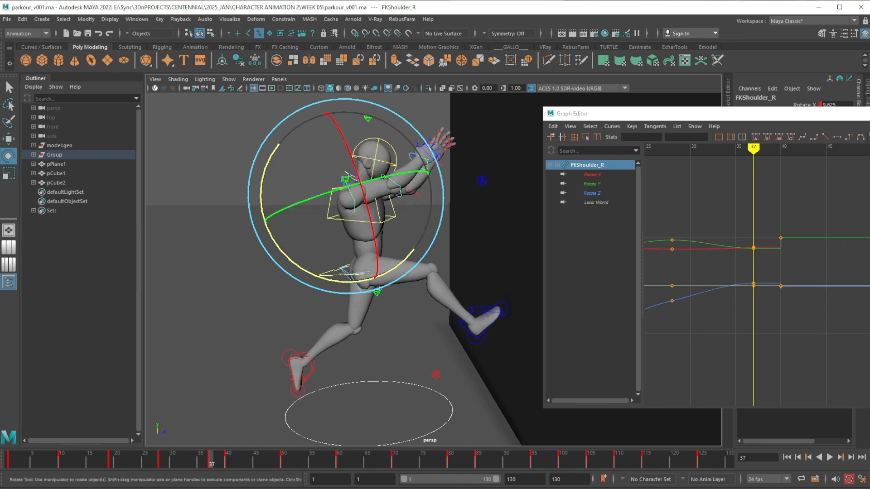
{"action": "left_click_drag", "start_coordinate": [395, 219], "coordinate": [287, 237], "text": "alt"}
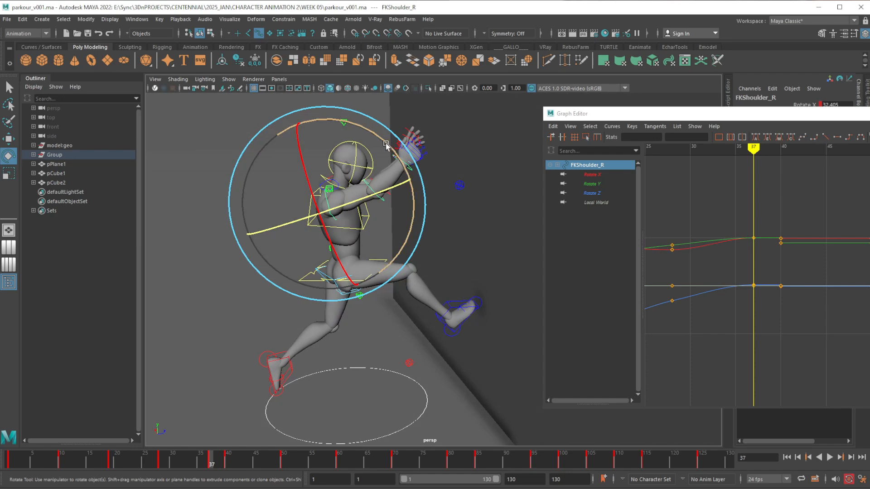
Lower the right arm below the left hand at frame 37 and refine the shoulder's twist, with Rotate X at about 38.67
{"action": "left_click_drag", "start_coordinate": [386, 146], "coordinate": [403, 200]}
{"action": "middle_click_drag", "start_coordinate": [404, 203], "coordinate": [396, 201], "text": "alt"}
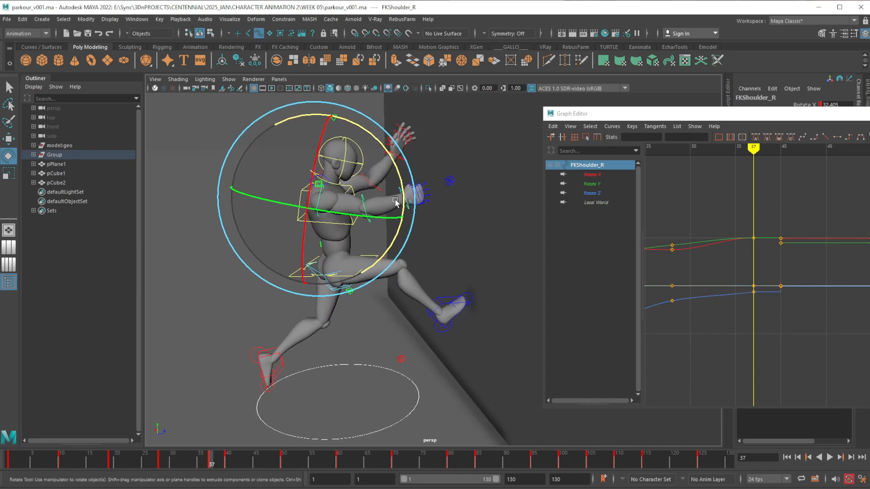
{"action": "left_click_drag", "start_coordinate": [395, 202], "coordinate": [379, 233], "text": "alt"}
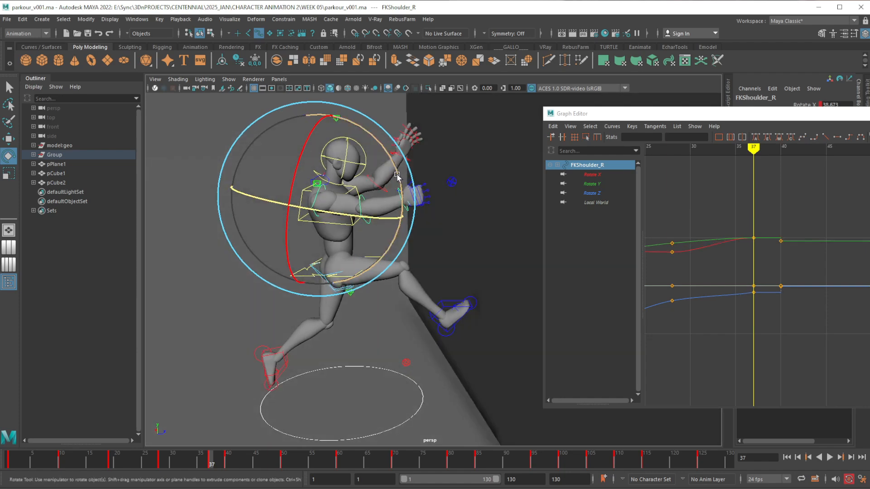
{"action": "left_click_drag", "start_coordinate": [397, 175], "coordinate": [399, 184]}
{"action": "left_click", "coordinate": [398, 245]}
Bend the right FK elbow upward at frame 37, bringing its Rotate Z key close to the frame 40 value
{"action": "left_click", "coordinate": [362, 221]}
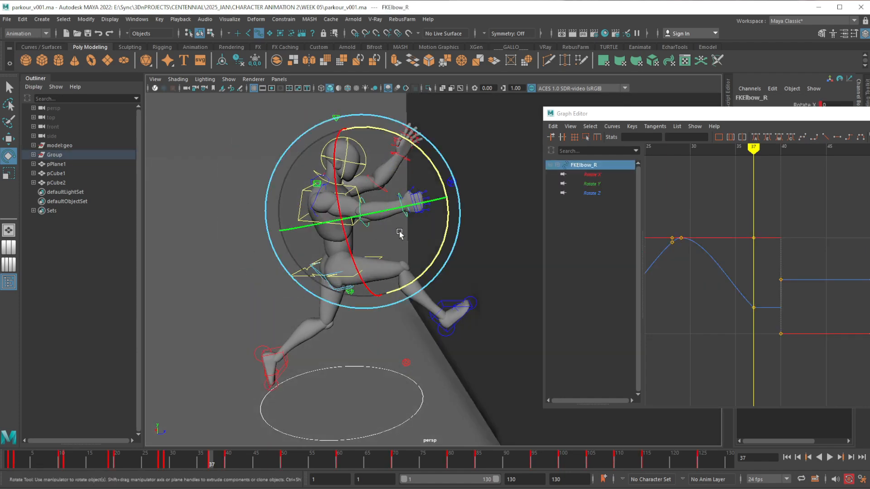
{"action": "left_click_drag", "start_coordinate": [446, 225], "coordinate": [440, 182]}
{"action": "middle_click_drag", "start_coordinate": [434, 183], "coordinate": [431, 196], "text": "alt"}
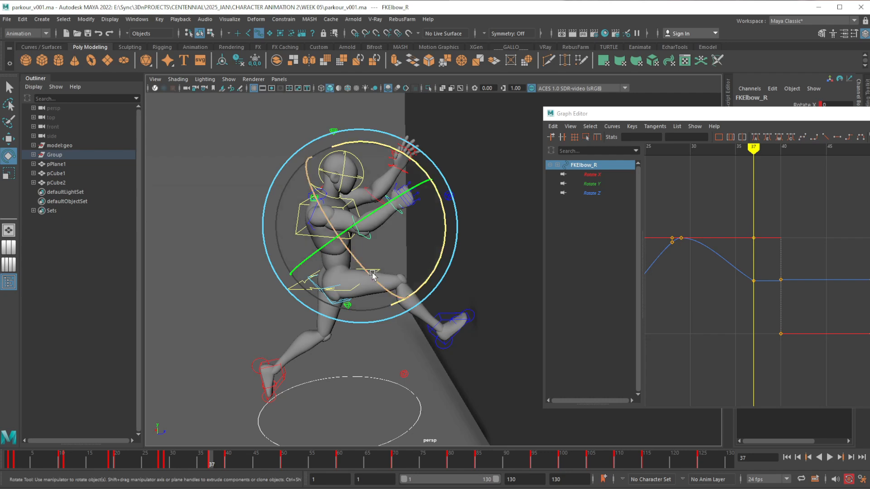
{"action": "left_click_drag", "start_coordinate": [369, 273], "coordinate": [362, 264]}
{"action": "left_click", "coordinate": [457, 171]}
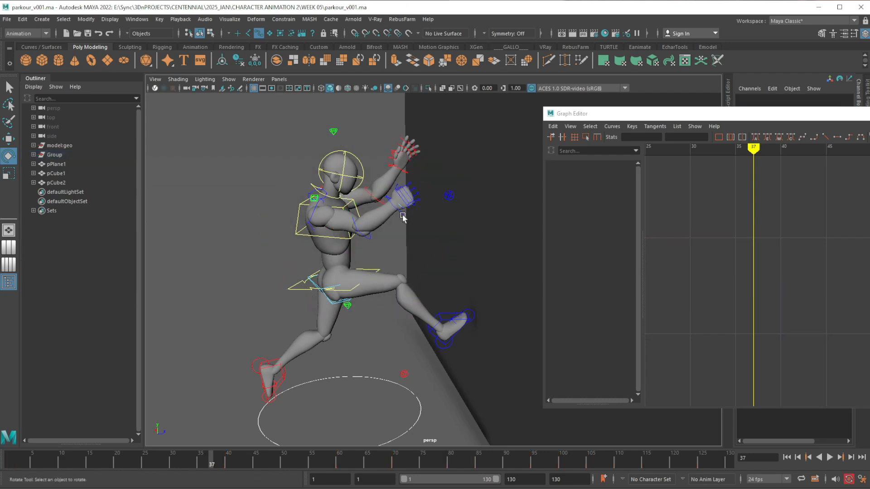
Rotate the right FK wrist at frame 37 so the hand angles up toward the wall
{"action": "left_click", "coordinate": [417, 214]}
{"action": "left_click_drag", "start_coordinate": [422, 165], "coordinate": [411, 160]}
{"action": "left_click_drag", "start_coordinate": [406, 162], "coordinate": [382, 183]}
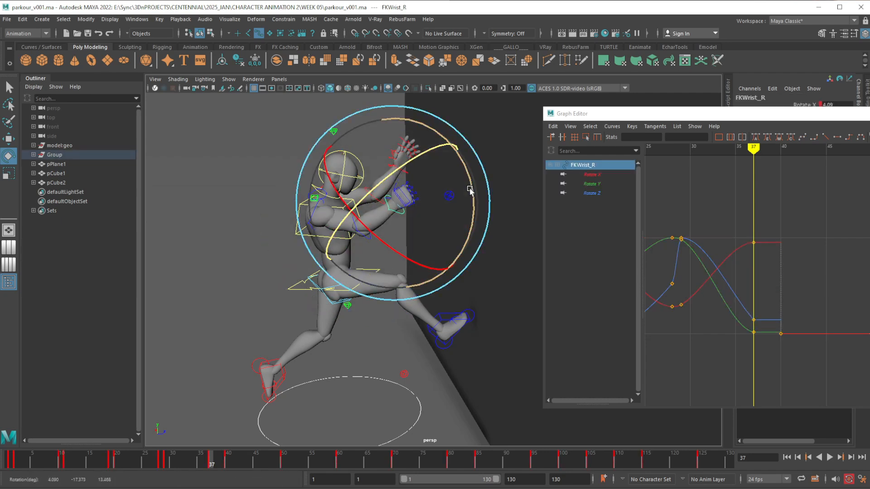
{"action": "left_click_drag", "start_coordinate": [472, 187], "coordinate": [459, 155]}
{"action": "left_click_drag", "start_coordinate": [435, 235], "coordinate": [394, 234]}
Open the right hand at frame 37 by setting the Index, Middle, Ring, Pinky and Thumb Curl values to 0
{"action": "key", "text": "w"}
{"action": "left_click", "coordinate": [399, 195]}
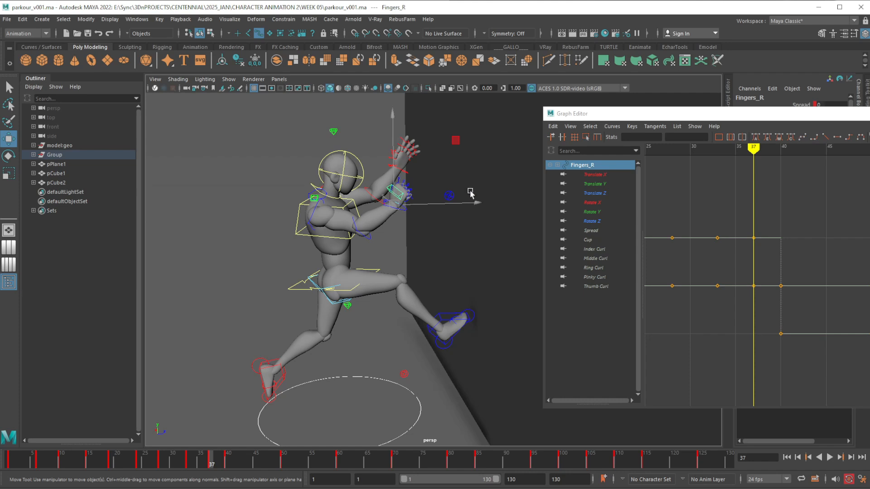
{"action": "left_click_drag", "start_coordinate": [802, 116], "coordinate": [840, 122]}
{"action": "key", "text": "Return"}
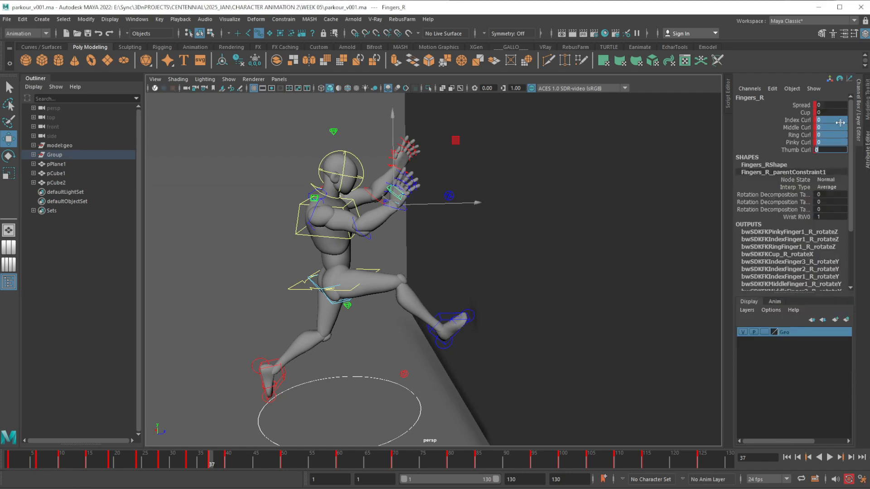
{"action": "middle_click_drag", "start_coordinate": [423, 266], "coordinate": [449, 266], "text": "alt"}
{"action": "scroll", "coordinate": [449, 237], "scroll_direction": "up", "scroll_amount": 3}
{"action": "middle_click_drag", "start_coordinate": [449, 236], "coordinate": [462, 257], "text": "alt"}
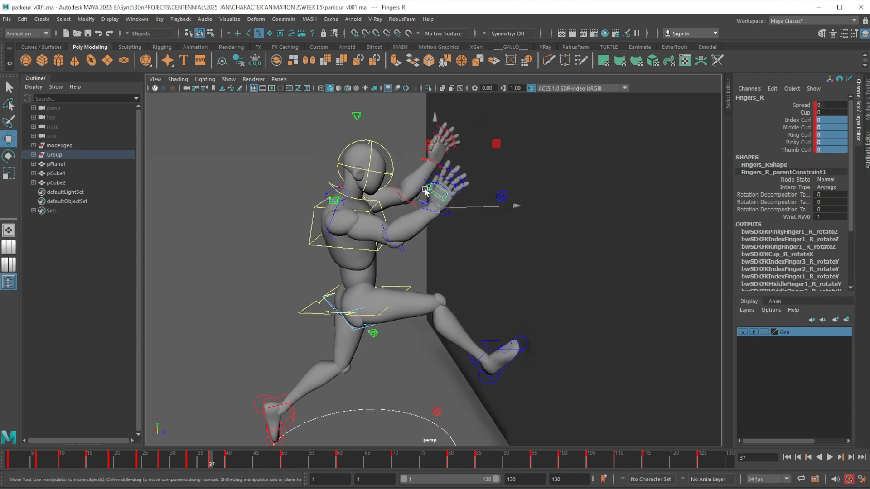
Compare the head with frame 40, and tilt it back at frame 37 to a Rotate Z of about -21.78
{"action": "left_click", "coordinate": [393, 164]}
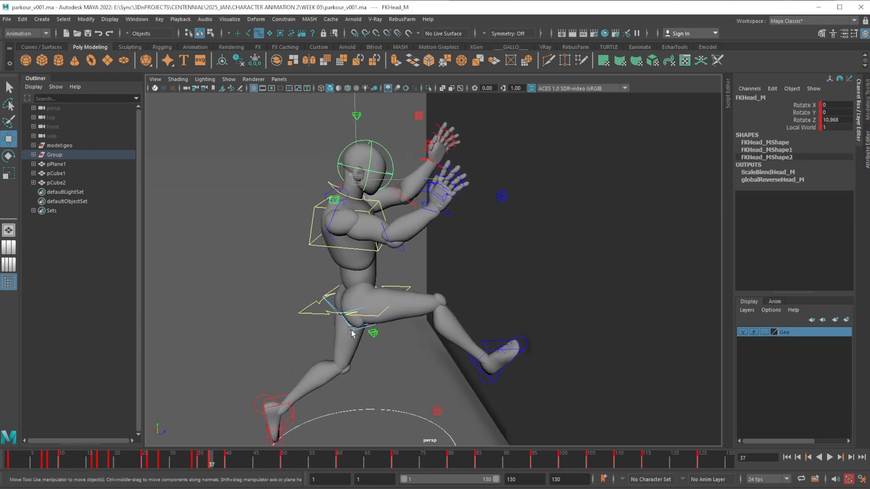
{"action": "left_click", "coordinate": [227, 462]}
{"action": "left_click", "coordinate": [211, 464]}
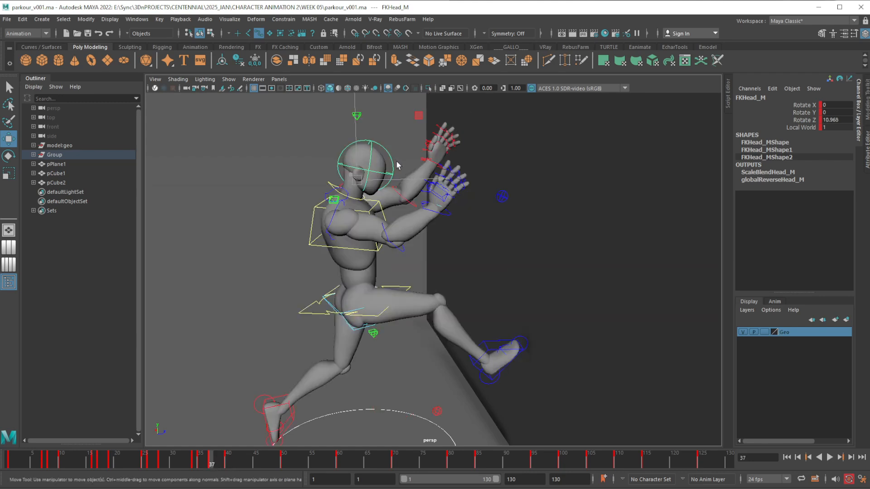
{"action": "key", "text": "e"}
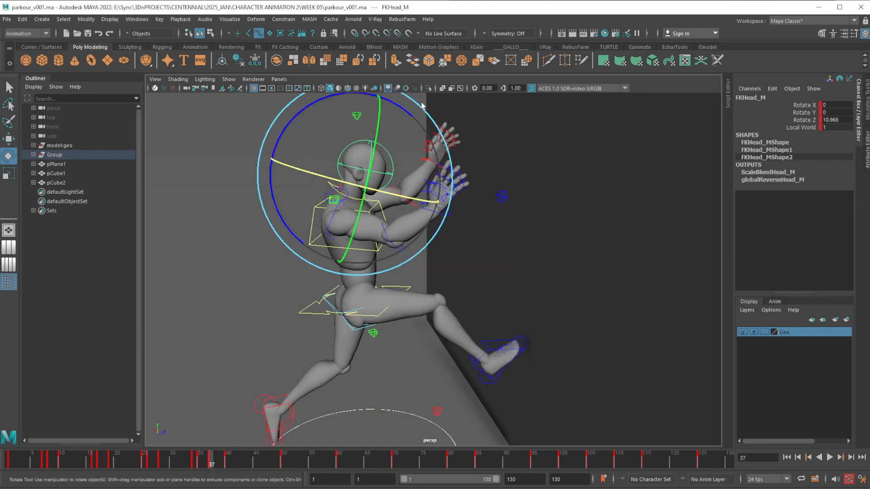
{"action": "left_click_drag", "start_coordinate": [401, 109], "coordinate": [325, 191]}
{"action": "key", "text": "w"}
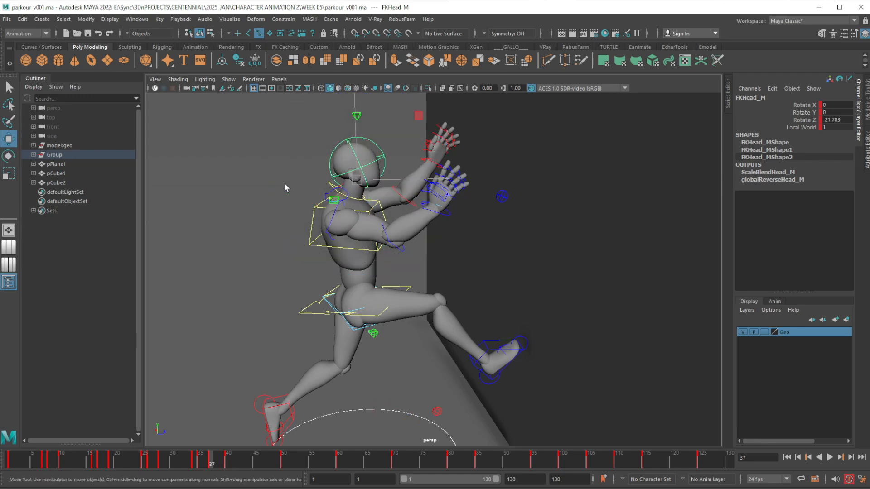
Tilt the FK neck back at frame 37 to a Rotate Z of about -10.8
{"action": "left_click", "coordinate": [330, 188]}
{"action": "key", "text": "e"}
{"action": "left_click_drag", "start_coordinate": [405, 132], "coordinate": [385, 125]}
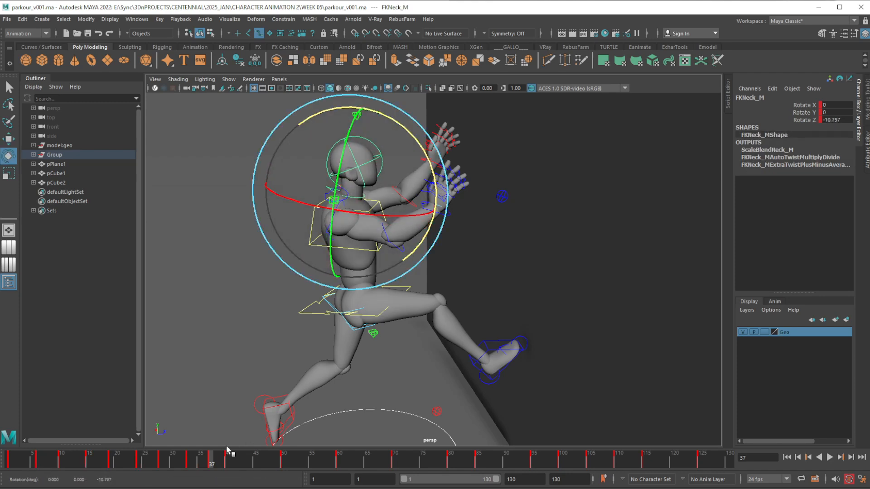
Tilt the neck back at frame 40 and rotate the head back to a Rotate Z of about -28.41
{"action": "left_click_drag", "start_coordinate": [219, 458], "coordinate": [229, 457]}
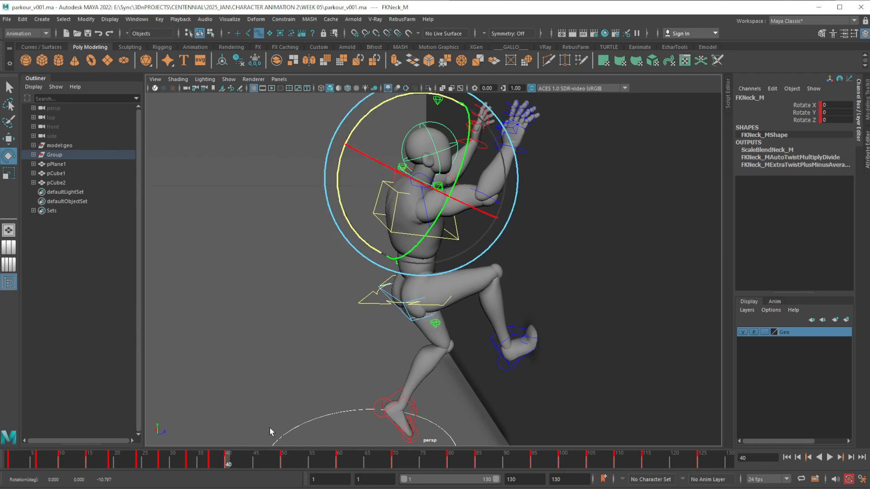
{"action": "middle_click_drag", "start_coordinate": [430, 226], "coordinate": [395, 230], "text": "alt"}
{"action": "left_click_drag", "start_coordinate": [346, 108], "coordinate": [339, 109]}
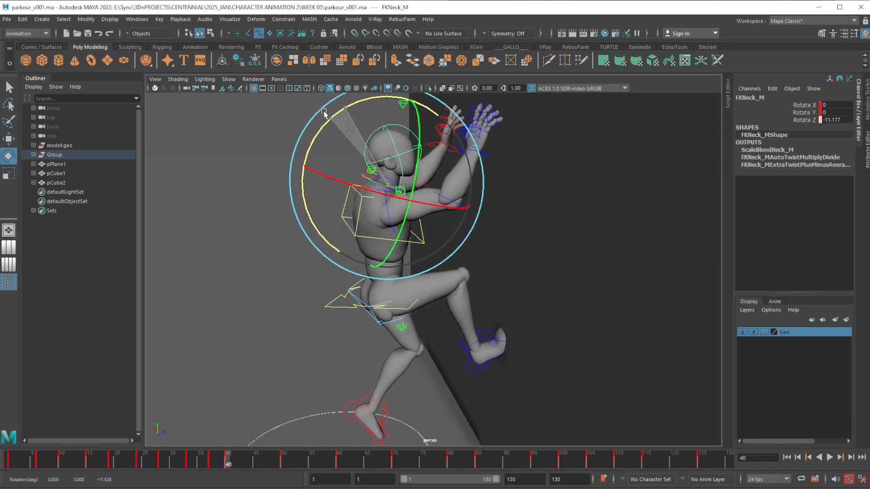
{"action": "left_click", "coordinate": [257, 128]}
{"action": "left_click", "coordinate": [410, 129]}
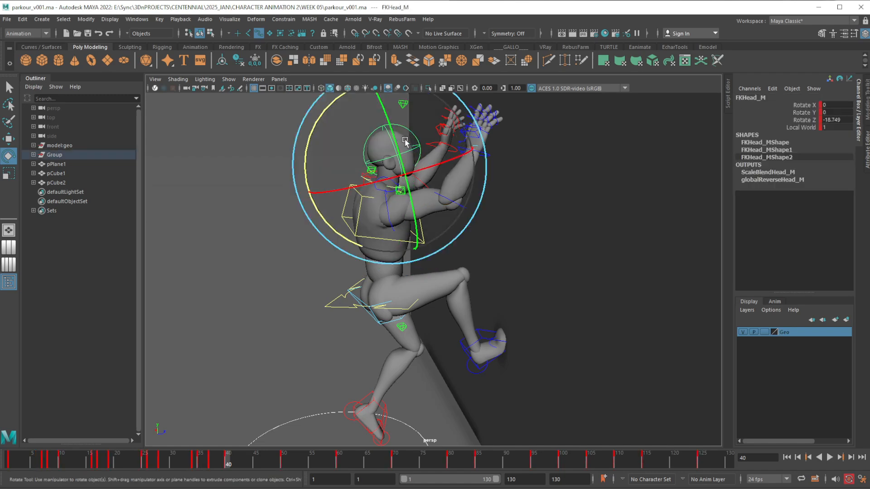
{"action": "left_click_drag", "start_coordinate": [316, 123], "coordinate": [311, 137]}
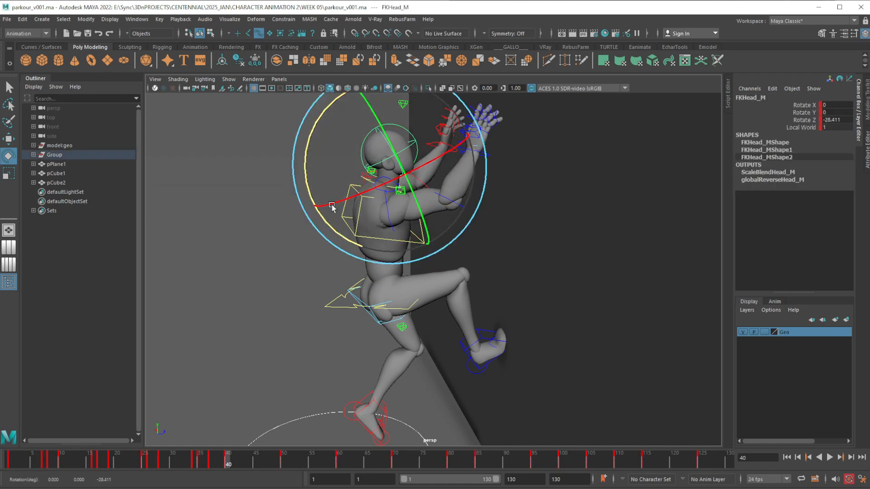
Review the leap into the wall contact by scrubbing and playing the timeline from a wider side view
{"action": "scroll", "coordinate": [378, 287], "scroll_direction": "down", "scroll_amount": 2}
{"action": "left_click_drag", "start_coordinate": [390, 271], "coordinate": [336, 415], "text": "alt"}
{"action": "left_click_drag", "start_coordinate": [182, 461], "coordinate": [222, 465]}
{"action": "middle_click_drag", "start_coordinate": [459, 339], "coordinate": [416, 363], "text": "alt"}
{"action": "scroll", "coordinate": [417, 361], "scroll_direction": "down", "scroll_amount": 2}
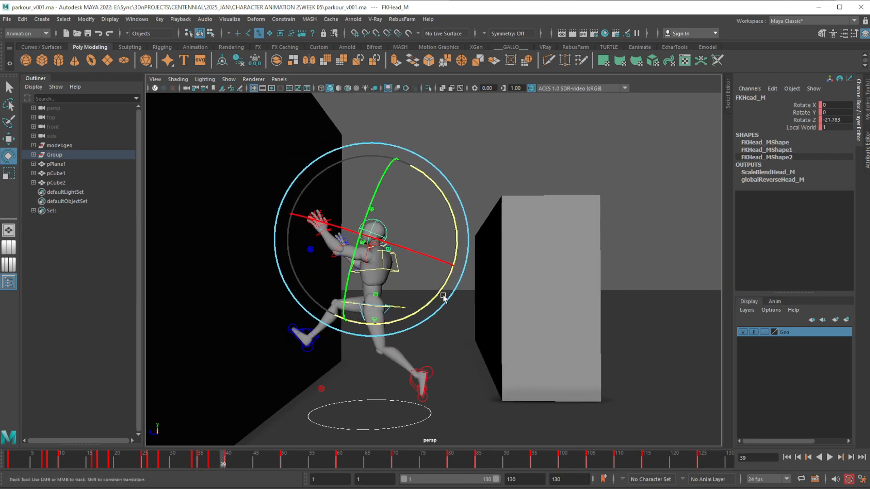
{"action": "left_click_drag", "start_coordinate": [443, 297], "coordinate": [412, 299], "text": "alt"}
{"action": "mouse_move", "coordinate": [181, 455]}
{"action": "left_mouse_down"}
{"action": "mouse_move", "coordinate": [236, 463]}
{"action": "mouse_move", "coordinate": [175, 462]}
{"action": "mouse_move", "coordinate": [279, 463]}
{"action": "mouse_move", "coordinate": [181, 463]}
{"action": "mouse_move", "coordinate": [214, 469]}
{"action": "mouse_move", "coordinate": [286, 466]}
{"action": "mouse_move", "coordinate": [263, 466]}
{"action": "left_mouse_up"}
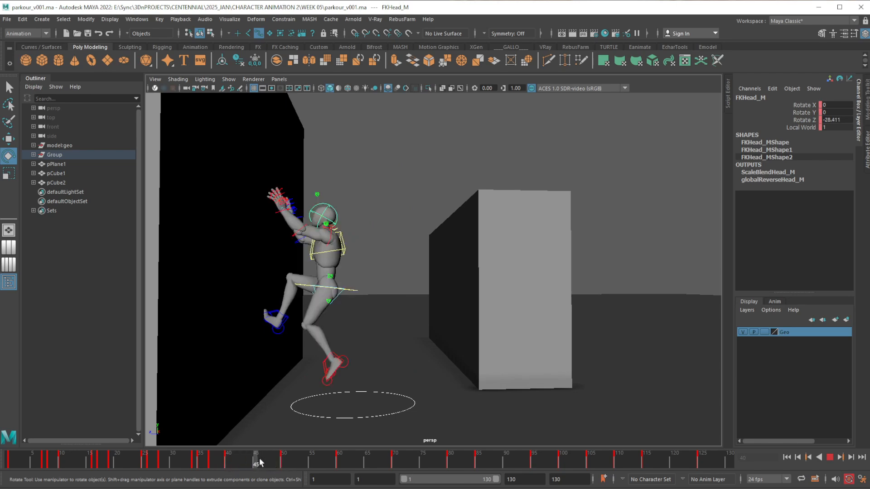
Examine the climb pose at frame 50 from several angles and compare it with the wall contact at frame 40
{"action": "left_click", "coordinate": [290, 457]}
{"action": "left_click_drag", "start_coordinate": [294, 460], "coordinate": [284, 459]}
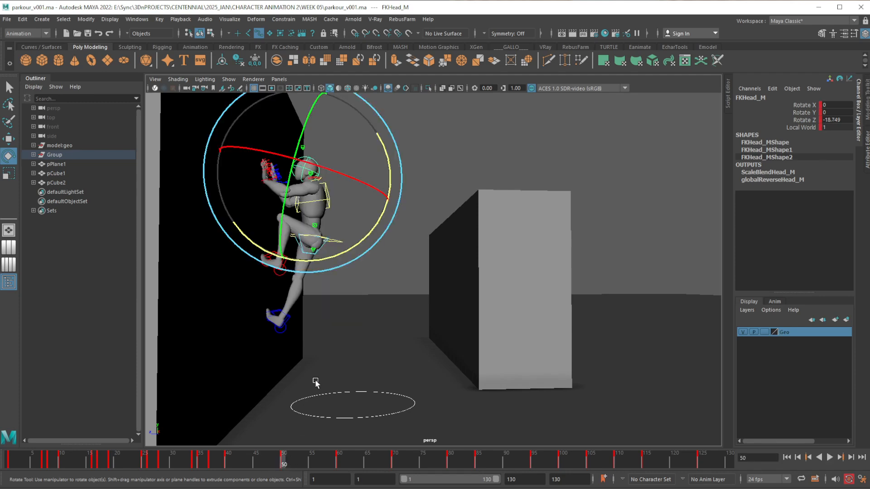
{"action": "left_click_drag", "start_coordinate": [316, 383], "coordinate": [387, 372], "text": "alt"}
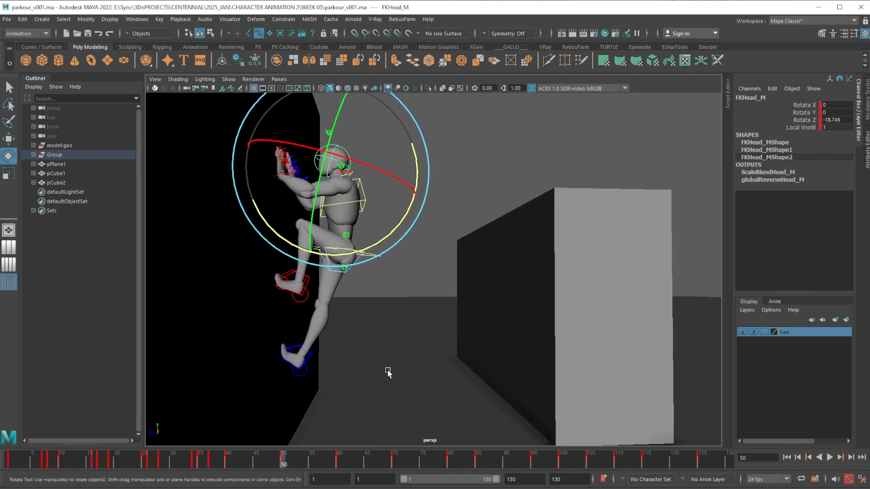
{"action": "left_click", "coordinate": [234, 464]}
{"action": "key", "text": "alt+v"}
{"action": "left_click_drag", "start_coordinate": [263, 460], "coordinate": [282, 461]}
{"action": "middle_click_drag", "start_coordinate": [345, 233], "coordinate": [344, 256], "text": "alt"}
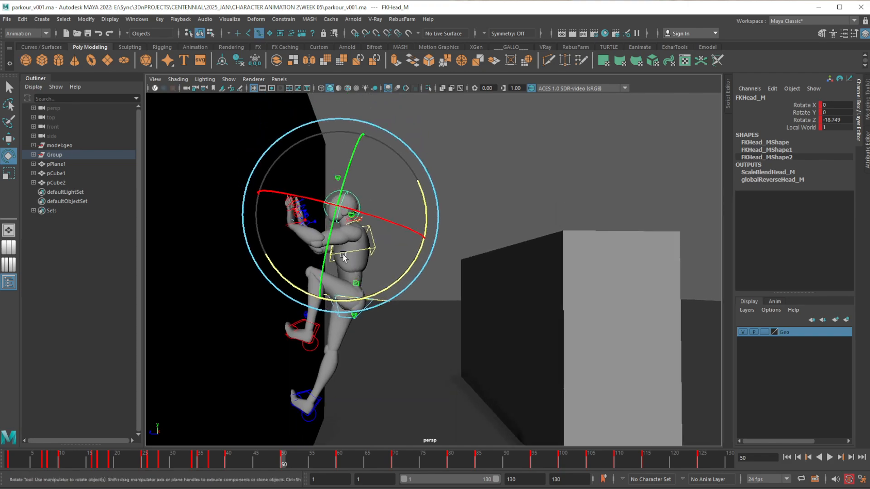
{"action": "right_click_drag", "start_coordinate": [344, 256], "coordinate": [357, 292], "text": "alt"}
{"action": "left_click_drag", "start_coordinate": [358, 292], "coordinate": [497, 317], "text": "alt"}
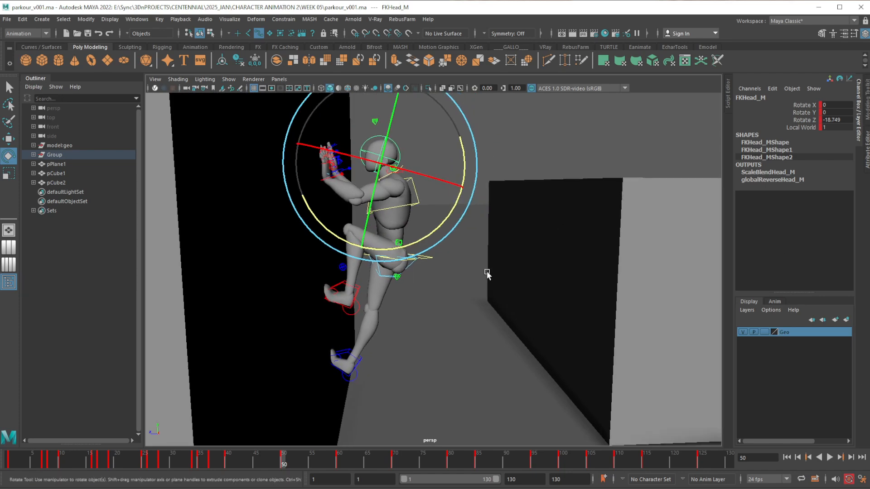
{"action": "left_click_drag", "start_coordinate": [487, 274], "coordinate": [460, 269], "text": "alt"}
{"action": "key", "text": "w"}
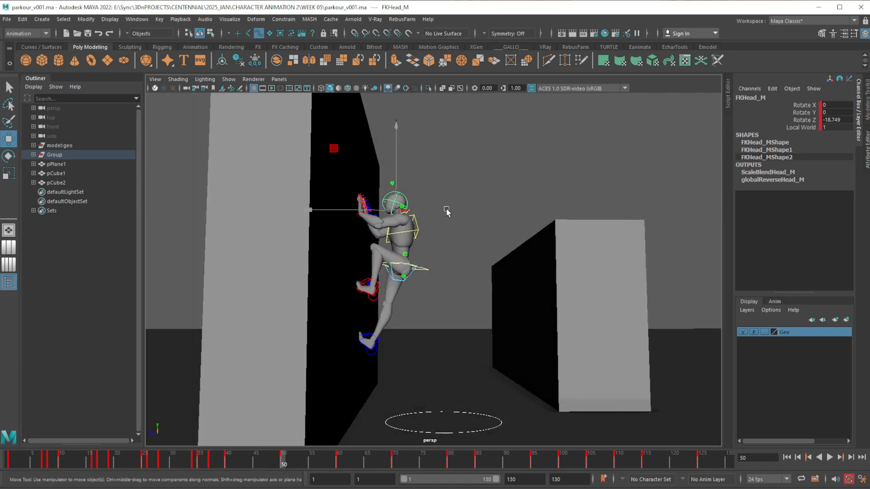
{"action": "left_click_drag", "start_coordinate": [446, 211], "coordinate": [449, 214], "text": "alt"}
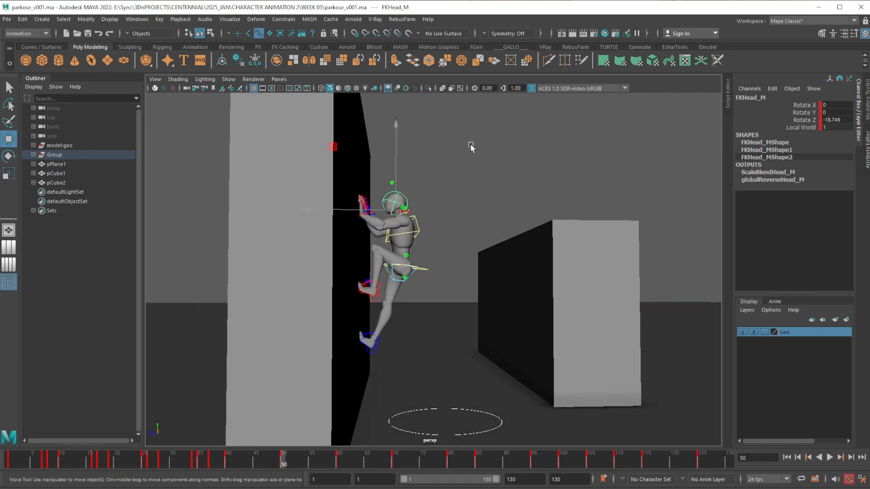
Select all of the character's controls, using X-ray to check the selection, and key the held contact pose at frame 45
{"action": "left_click_drag", "start_coordinate": [462, 158], "coordinate": [254, 365]}
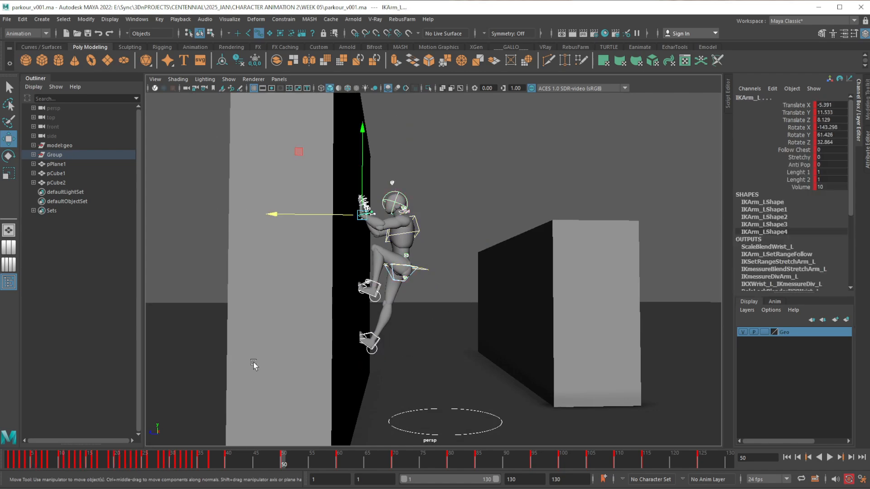
{"action": "left_click_drag", "start_coordinate": [433, 364], "coordinate": [250, 127]}
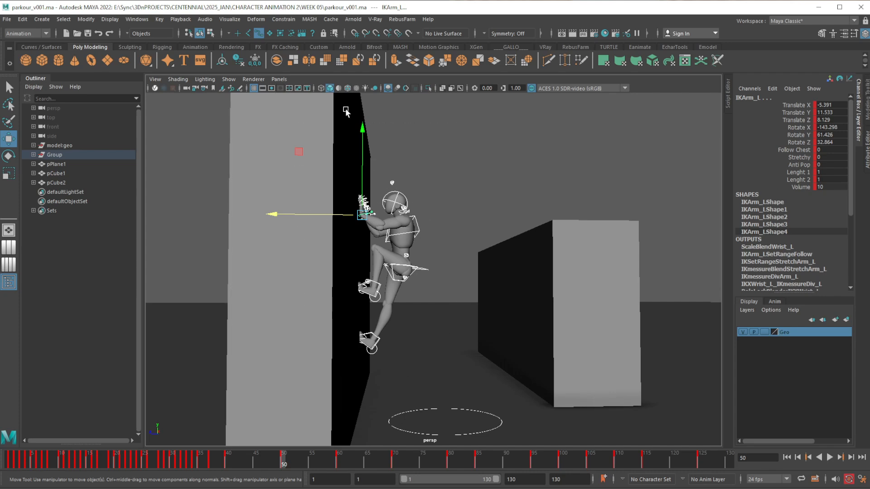
{"action": "left_click", "coordinate": [445, 88]}
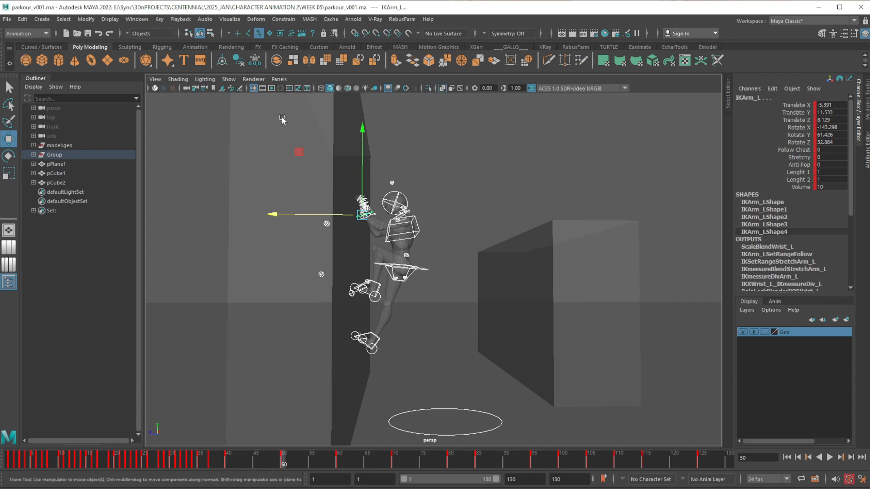
{"action": "left_click", "coordinate": [275, 144]}
{"action": "left_click_drag", "start_coordinate": [240, 124], "coordinate": [491, 350]}
{"action": "left_click", "coordinate": [444, 90]}
{"action": "middle_click_drag", "start_coordinate": [422, 237], "coordinate": [416, 196], "text": "alt"}
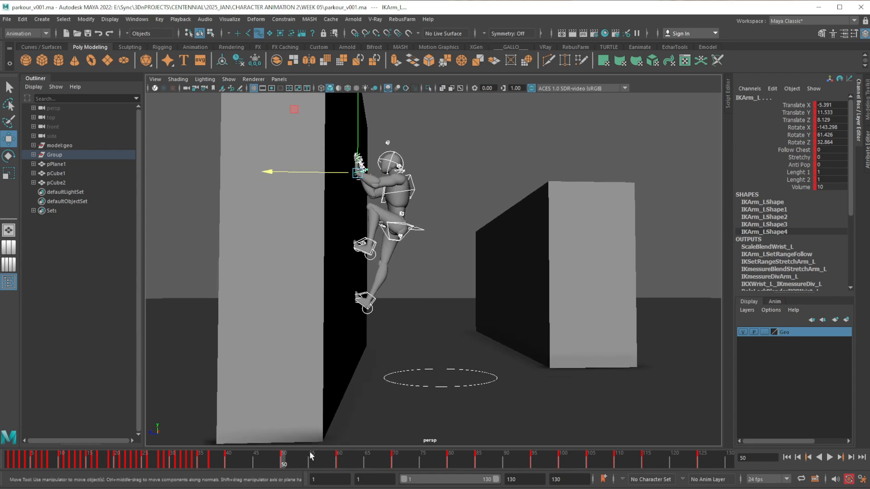
{"action": "left_click", "coordinate": [256, 463]}
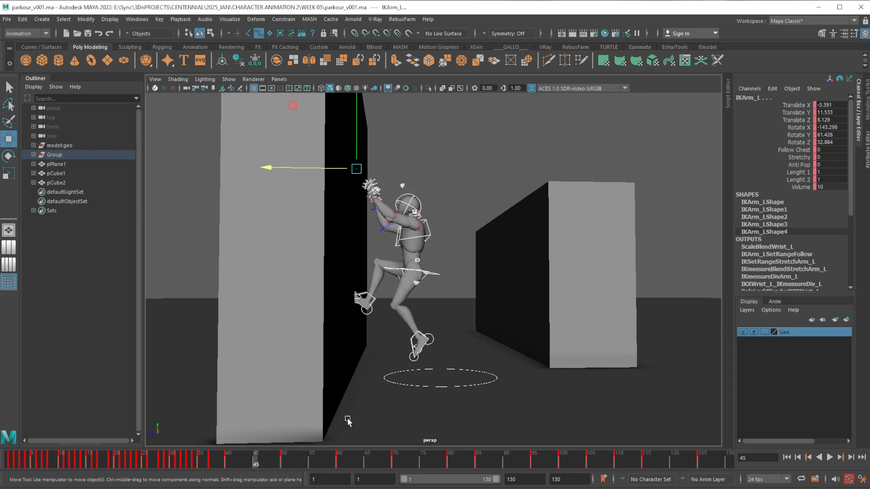
{"action": "key", "text": "s"}
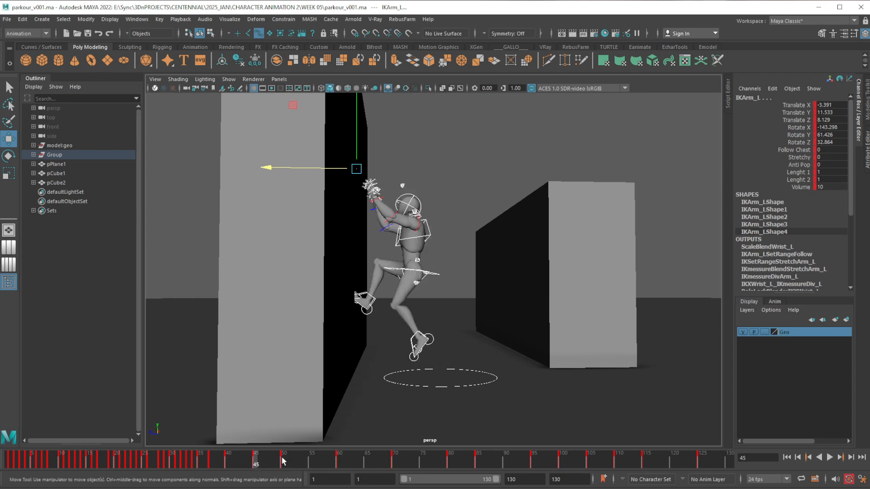
{"action": "left_click", "coordinate": [228, 463]}
{"action": "left_click_drag", "start_coordinate": [232, 463], "coordinate": [282, 461]}
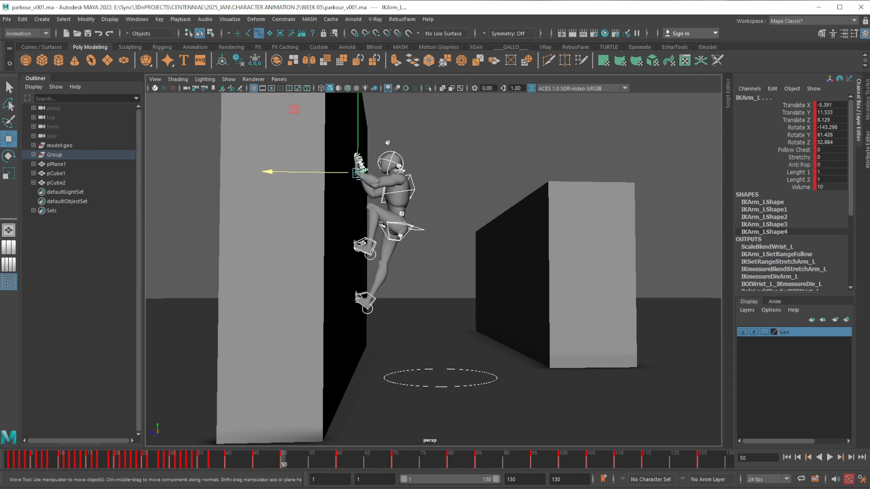
Apply step tangents in the Graph Editor to all controls' keys from frame 40 to frame 50
{"action": "left_click_drag", "start_coordinate": [869, 119], "coordinate": [694, 120]}
{"action": "middle_click_drag", "start_coordinate": [818, 248], "coordinate": [760, 242], "text": "alt"}
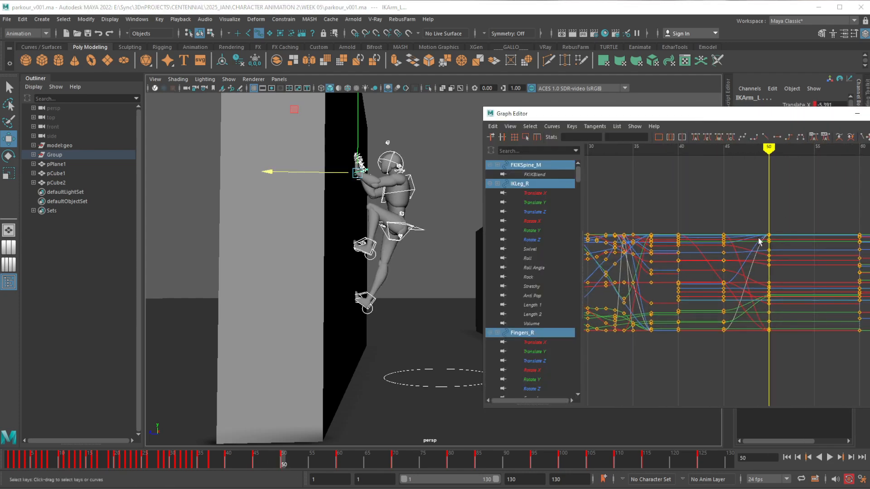
{"action": "right_click_drag", "start_coordinate": [759, 280], "coordinate": [761, 276], "text": "alt+shift"}
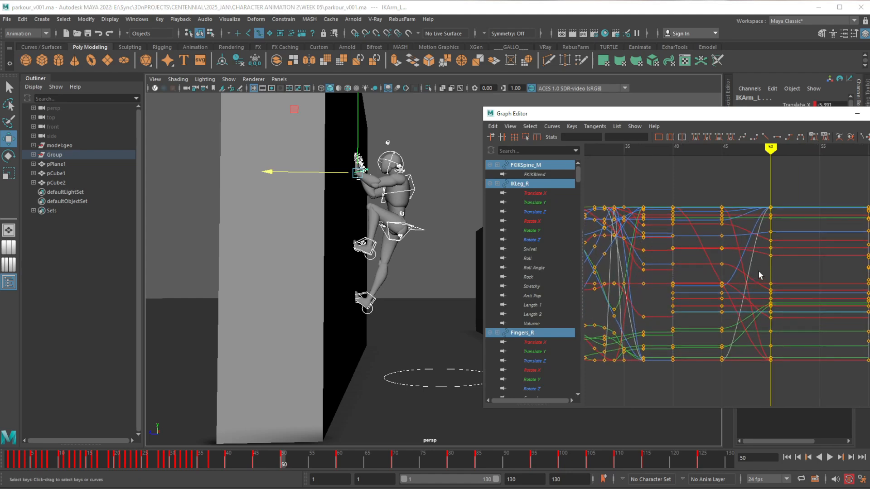
{"action": "middle_click_drag", "start_coordinate": [756, 270], "coordinate": [752, 257], "text": "alt"}
{"action": "right_click_drag", "start_coordinate": [743, 244], "coordinate": [750, 246], "text": "alt+shift"}
{"action": "middle_click_drag", "start_coordinate": [750, 246], "coordinate": [759, 245], "text": "alt"}
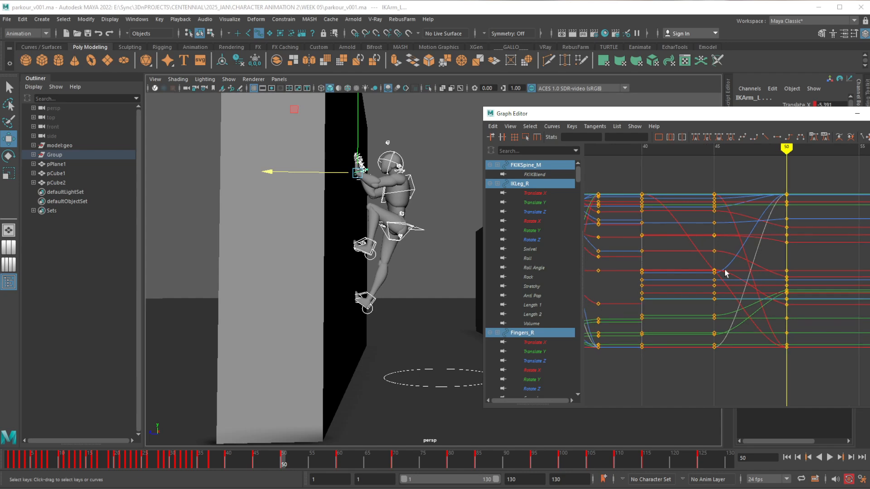
{"action": "mouse_move", "coordinate": [239, 460]}
{"action": "left_mouse_down"}
{"action": "mouse_move", "coordinate": [227, 460]}
{"action": "mouse_move", "coordinate": [283, 464]}
{"action": "mouse_move", "coordinate": [226, 467]}
{"action": "mouse_move", "coordinate": [284, 458]}
{"action": "mouse_move", "coordinate": [255, 465]}
{"action": "left_mouse_up"}
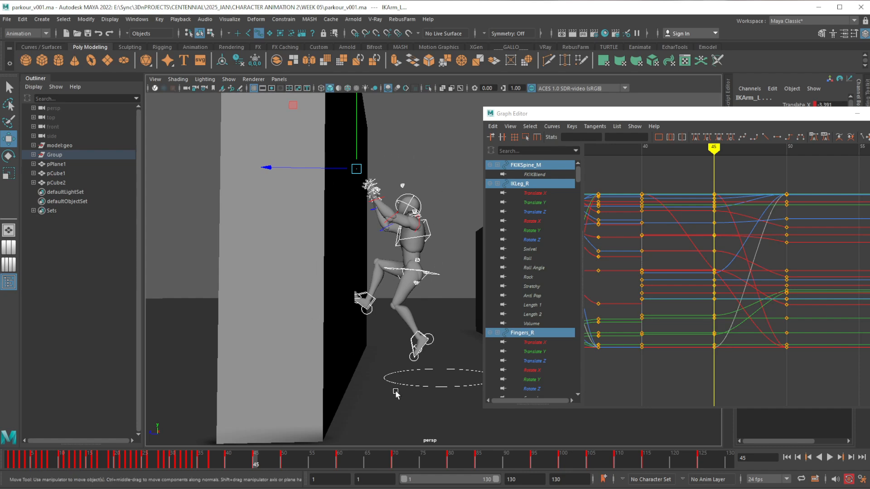
{"action": "left_click_drag", "start_coordinate": [627, 169], "coordinate": [798, 353]}
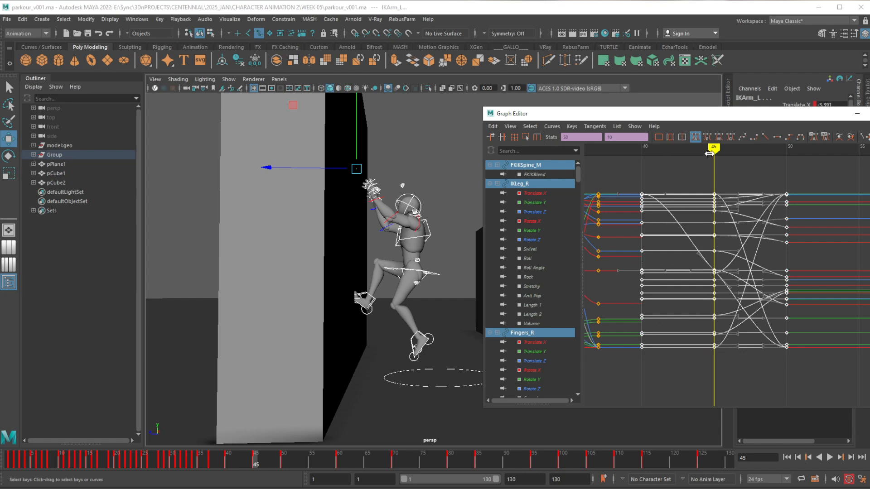
{"action": "left_click", "coordinate": [790, 139]}
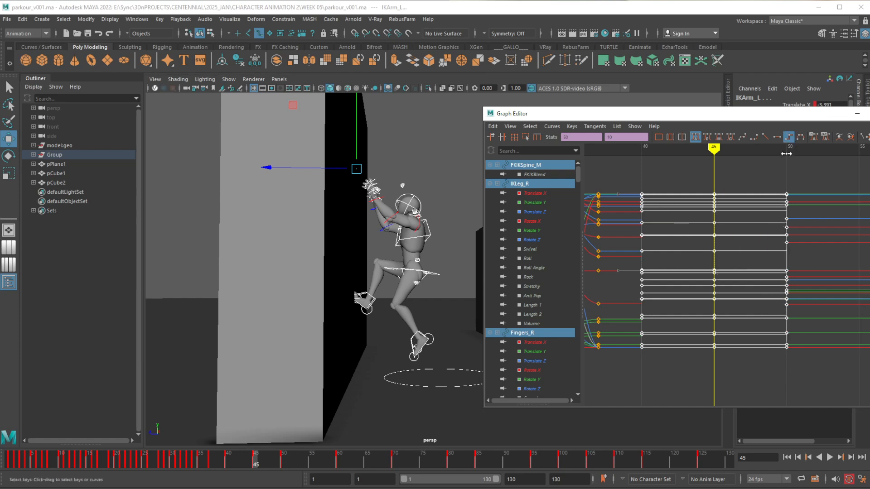
{"action": "left_click", "coordinate": [776, 179]}
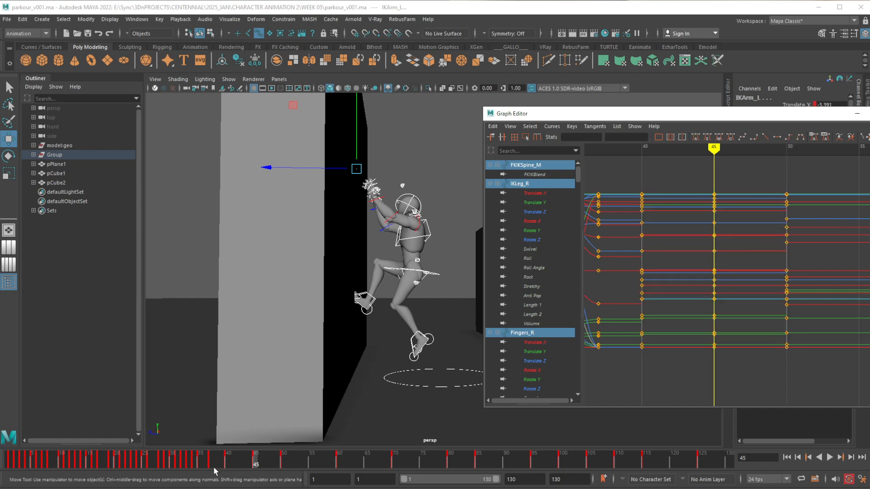
Clear the Graph Editor away and examine the wall contact around frame 45 by playing, scrubbing and viewing it from a closer side angle
{"action": "key", "text": "alt+v"}
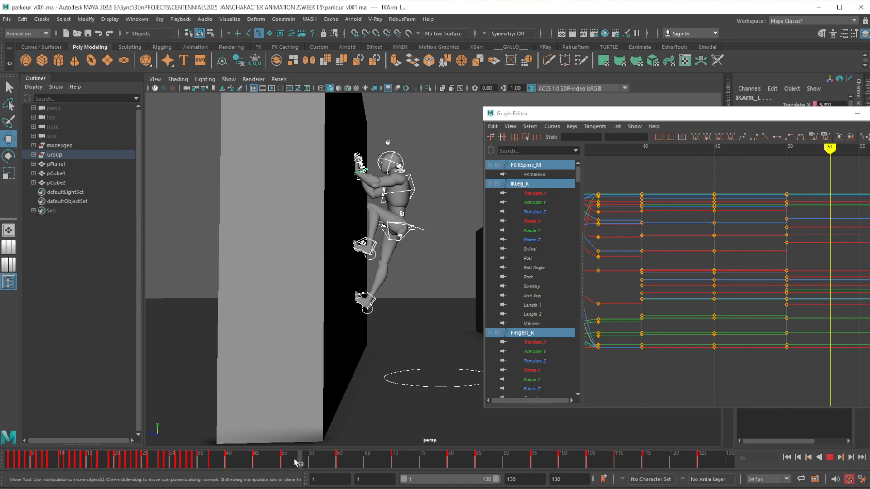
{"action": "mouse_move", "coordinate": [295, 462]}
{"action": "left_mouse_down"}
{"action": "mouse_move", "coordinate": [225, 462]}
{"action": "mouse_move", "coordinate": [277, 462]}
{"action": "left_mouse_up"}
{"action": "left_click_drag", "start_coordinate": [661, 116], "coordinate": [618, 0]}
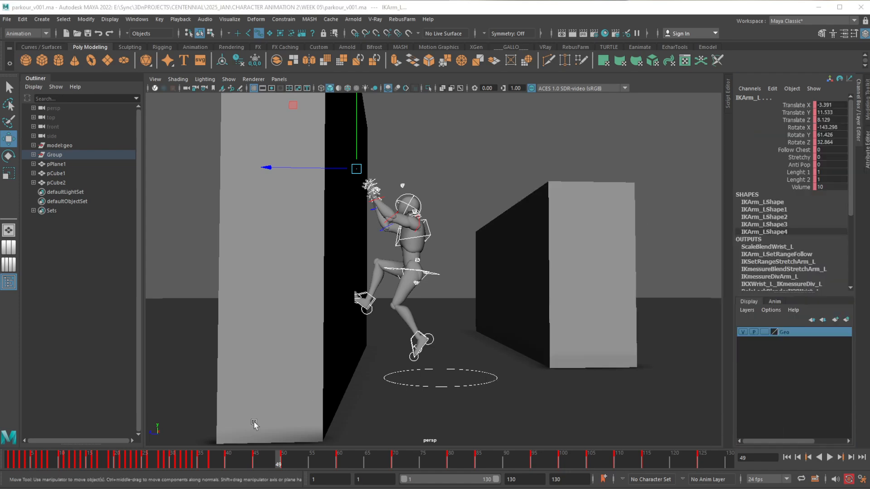
{"action": "left_click_drag", "start_coordinate": [237, 460], "coordinate": [256, 463]}
{"action": "left_click_drag", "start_coordinate": [447, 287], "coordinate": [399, 313], "text": "alt"}
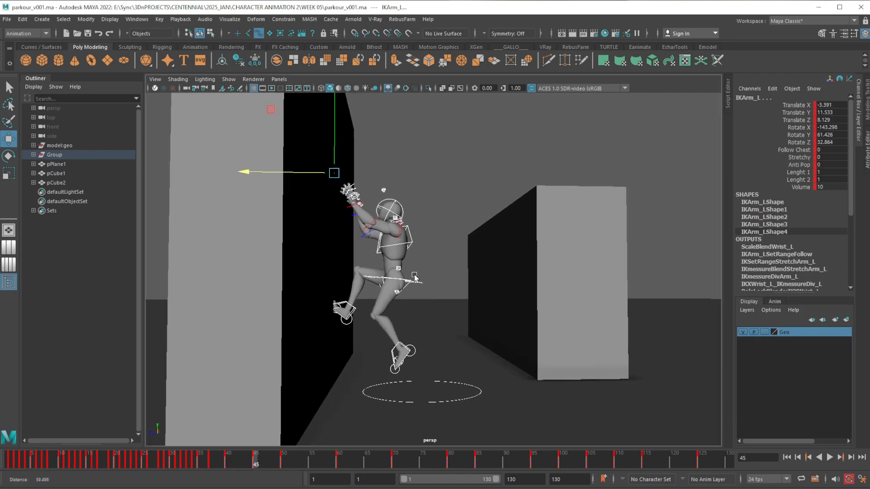
{"action": "right_click_drag", "start_coordinate": [399, 312], "coordinate": [414, 326], "text": "alt"}
{"action": "middle_click_drag", "start_coordinate": [414, 326], "coordinate": [412, 290], "text": "alt"}
{"action": "right_click_drag", "start_coordinate": [412, 290], "coordinate": [410, 313], "text": "alt"}
{"action": "middle_click_drag", "start_coordinate": [410, 313], "coordinate": [422, 313], "text": "alt"}
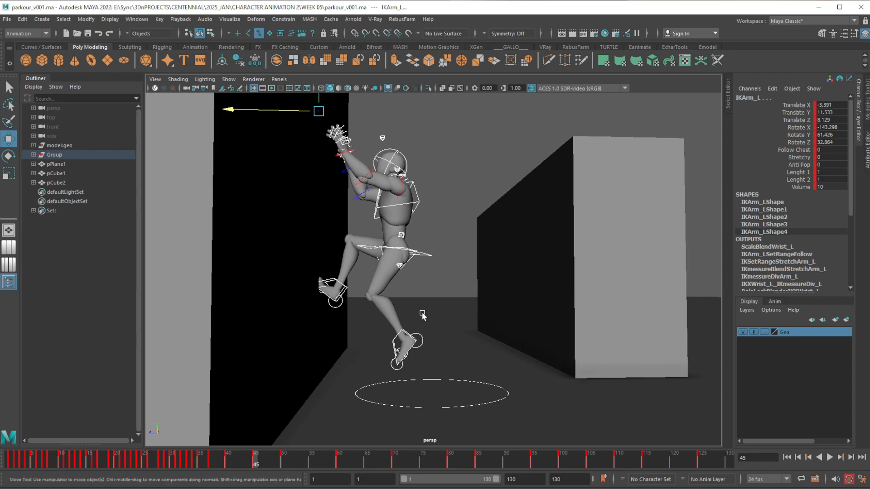
{"action": "left_click_drag", "start_coordinate": [413, 320], "coordinate": [425, 307], "text": "alt"}
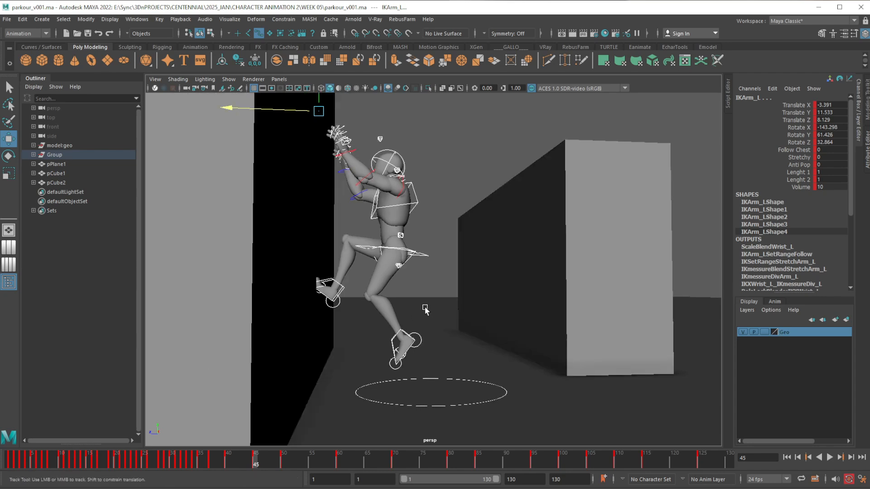
{"action": "right_click_drag", "start_coordinate": [425, 307], "coordinate": [428, 330], "text": "alt"}
{"action": "middle_click_drag", "start_coordinate": [428, 327], "coordinate": [431, 332], "text": "alt"}
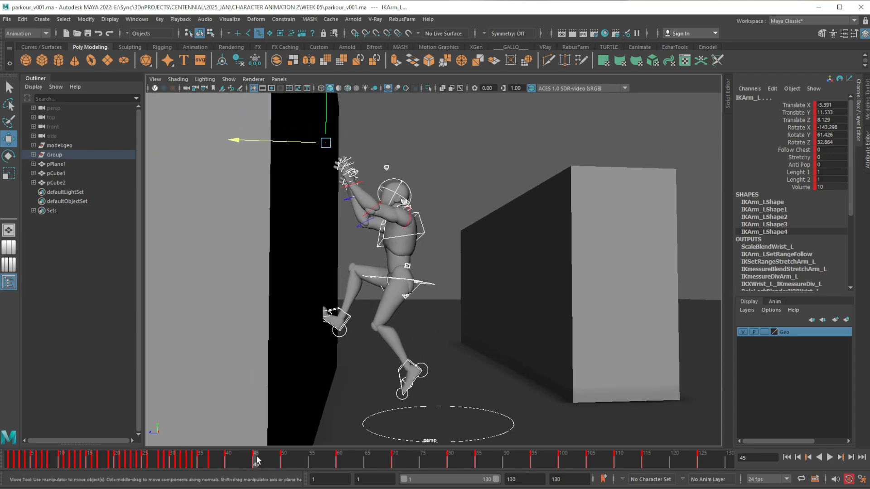
{"action": "mouse_move", "coordinate": [256, 461]}
{"action": "left_mouse_down"}
{"action": "mouse_move", "coordinate": [221, 462]}
{"action": "mouse_move", "coordinate": [287, 462]}
{"action": "mouse_move", "coordinate": [236, 462]}
{"action": "mouse_move", "coordinate": [255, 457]}
{"action": "left_mouse_up"}
{"action": "middle_click_drag", "start_coordinate": [367, 278], "coordinate": [362, 298], "text": "alt"}
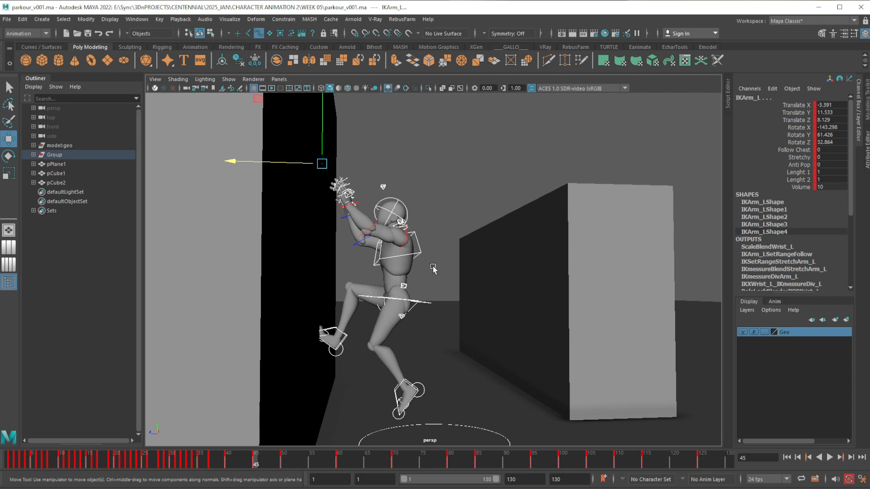
At frame 45, move the root control to Translate Y 3.767 and Translate Z 4.262, and tilt it to Rotate X -6.533
{"action": "left_click", "coordinate": [429, 305]}
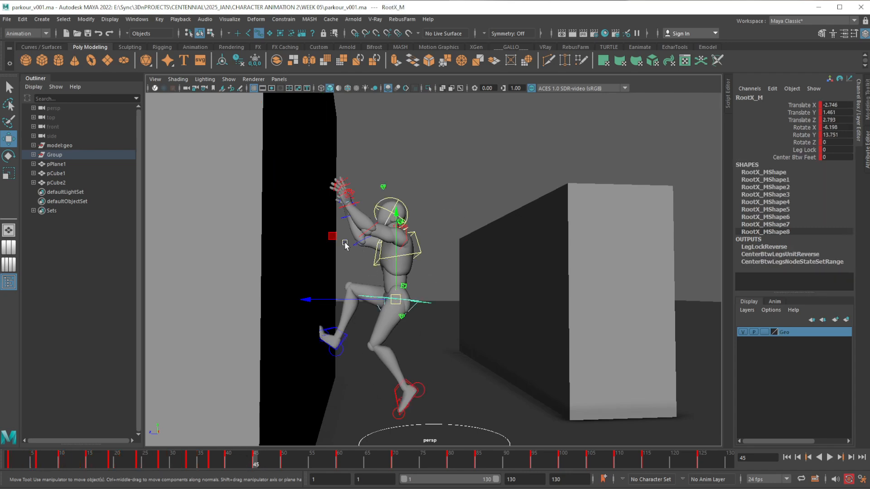
{"action": "middle_click_drag", "start_coordinate": [344, 244], "coordinate": [321, 198]}
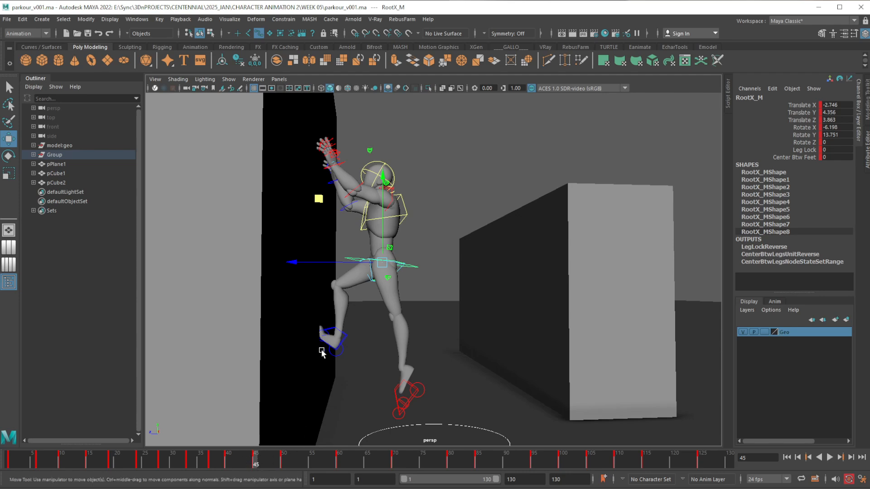
{"action": "left_click_drag", "start_coordinate": [236, 462], "coordinate": [256, 458]}
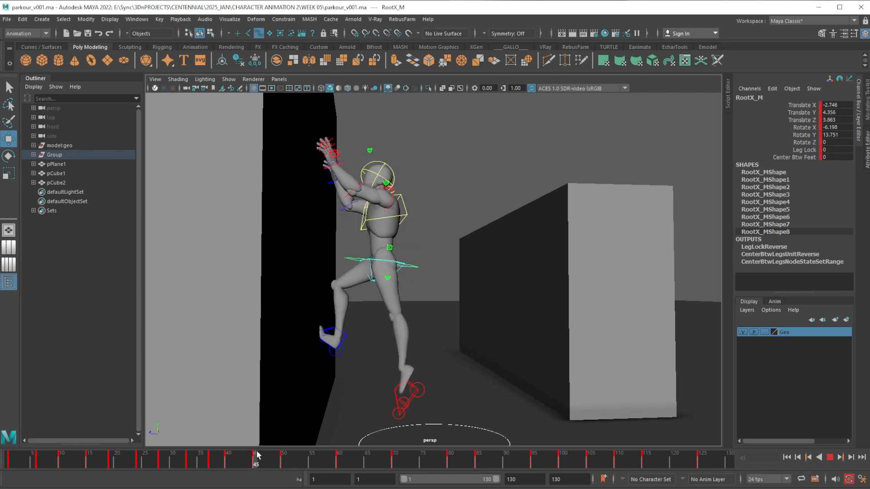
{"action": "left_click_drag", "start_coordinate": [318, 200], "coordinate": [318, 209]}
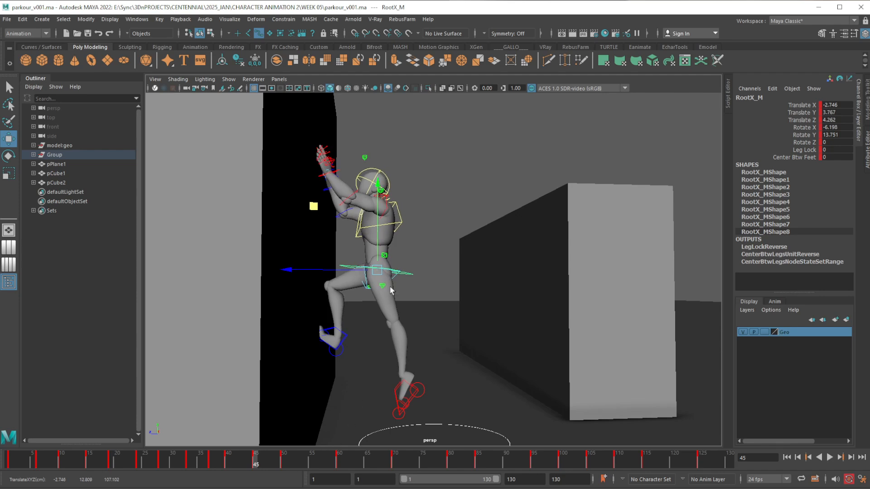
{"action": "key", "text": "e"}
{"action": "left_click_drag", "start_coordinate": [302, 312], "coordinate": [301, 309]}
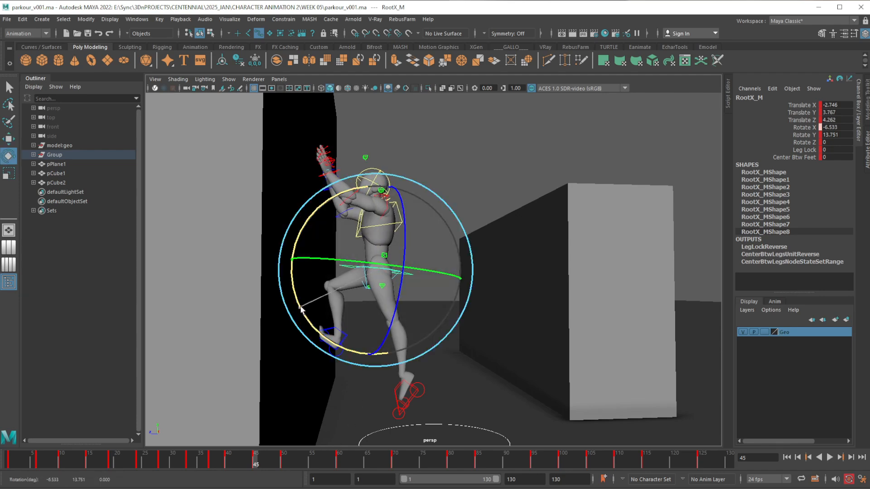
{"action": "mouse_move", "coordinate": [260, 462]}
{"action": "left_mouse_down"}
{"action": "mouse_move", "coordinate": [277, 460]}
{"action": "mouse_move", "coordinate": [237, 459]}
{"action": "mouse_move", "coordinate": [279, 458]}
{"action": "mouse_move", "coordinate": [256, 460]}
{"action": "left_mouse_up"}
{"action": "key", "text": "w"}
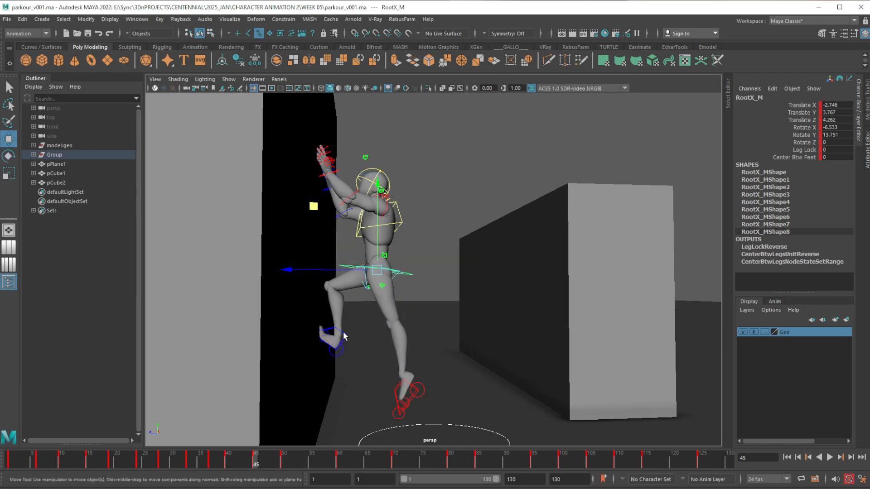
Select the right foot control and compare its wall placement at frames 45 and 50 from close side and back views
{"action": "left_click", "coordinate": [343, 340]}
{"action": "middle_click_drag", "start_coordinate": [354, 354], "coordinate": [373, 280], "text": "alt"}
{"action": "right_click_drag", "start_coordinate": [373, 280], "coordinate": [354, 368], "text": "alt"}
{"action": "middle_click_drag", "start_coordinate": [354, 367], "coordinate": [417, 311], "text": "alt"}
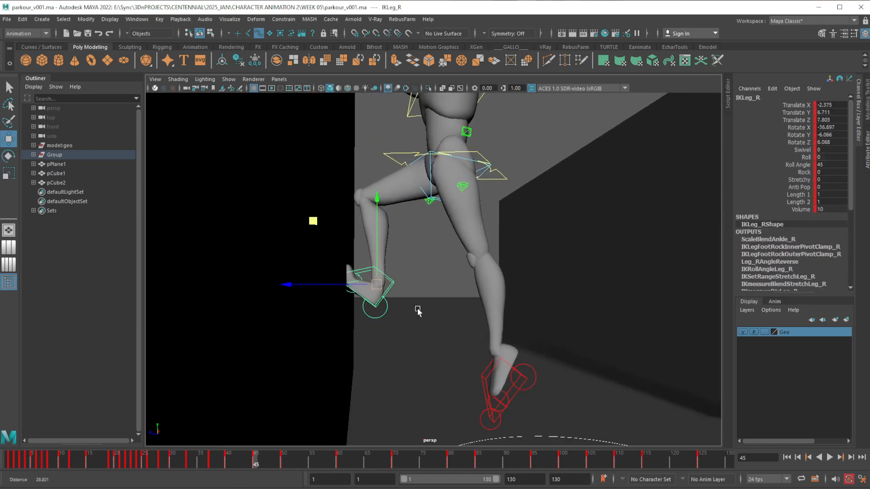
{"action": "right_click_drag", "start_coordinate": [417, 311], "coordinate": [412, 357], "text": "alt"}
{"action": "left_click_drag", "start_coordinate": [411, 357], "coordinate": [413, 362], "text": "alt"}
{"action": "left_click_drag", "start_coordinate": [267, 462], "coordinate": [282, 462]}
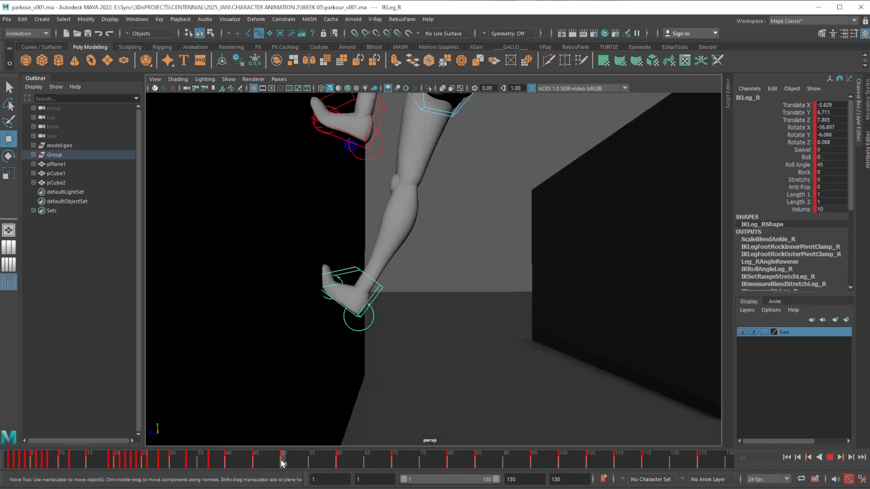
{"action": "left_click", "coordinate": [256, 462]}
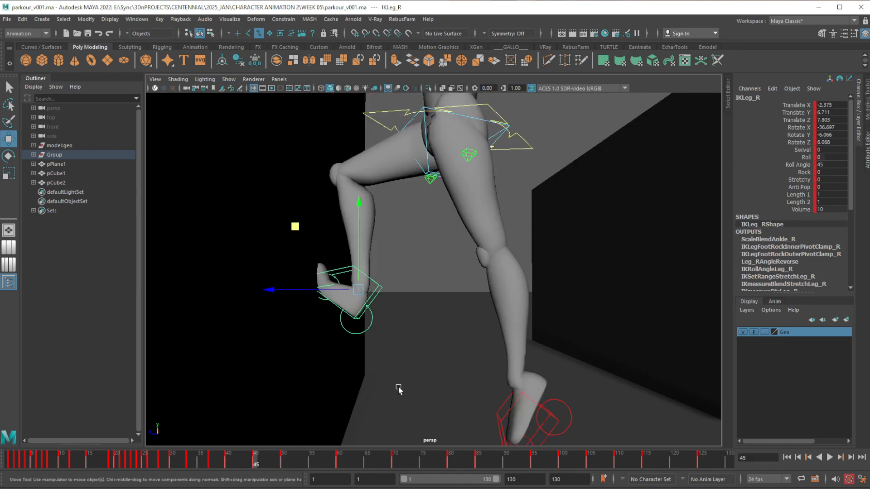
{"action": "left_click_drag", "start_coordinate": [398, 388], "coordinate": [326, 325], "text": "alt"}
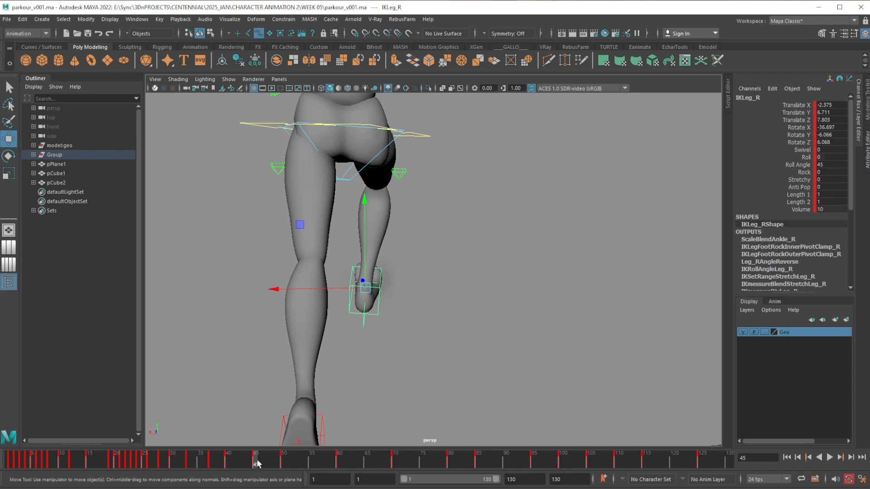
Copy the right foot control's key from frame 40, paste it at frames 45 and 50, and scrub to check the contact
{"action": "mouse_move", "coordinate": [256, 463]}
{"action": "left_mouse_down"}
{"action": "mouse_move", "coordinate": [283, 464]}
{"action": "mouse_move", "coordinate": [234, 463]}
{"action": "mouse_move", "coordinate": [284, 463]}
{"action": "mouse_move", "coordinate": [233, 463]}
{"action": "mouse_move", "coordinate": [286, 459]}
{"action": "mouse_move", "coordinate": [224, 459]}
{"action": "mouse_move", "coordinate": [258, 459]}
{"action": "mouse_move", "coordinate": [229, 464]}
{"action": "left_mouse_up"}
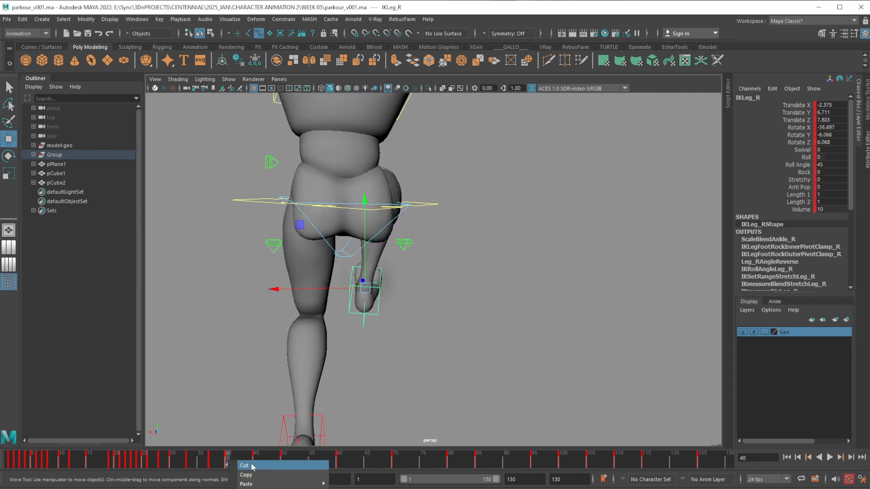
{"action": "left_click", "coordinate": [255, 463]}
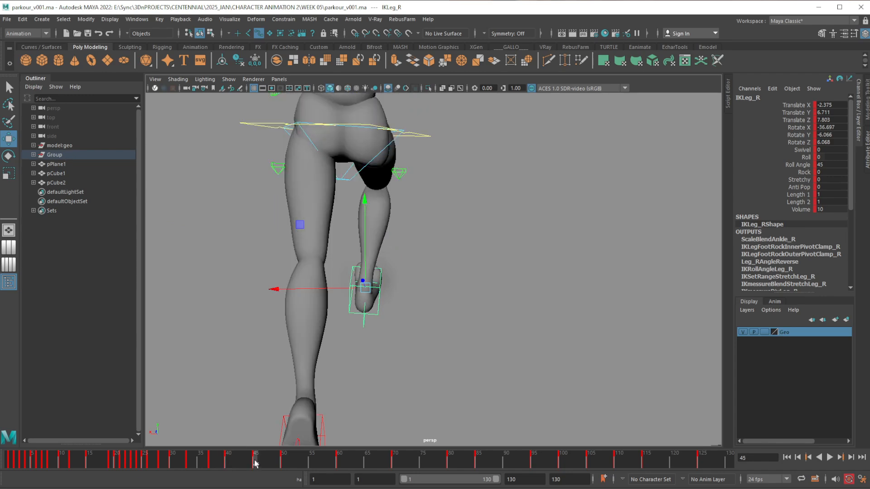
{"action": "right_click", "coordinate": [255, 463]}
{"action": "left_click", "coordinate": [374, 485]}
{"action": "left_click", "coordinate": [283, 463]}
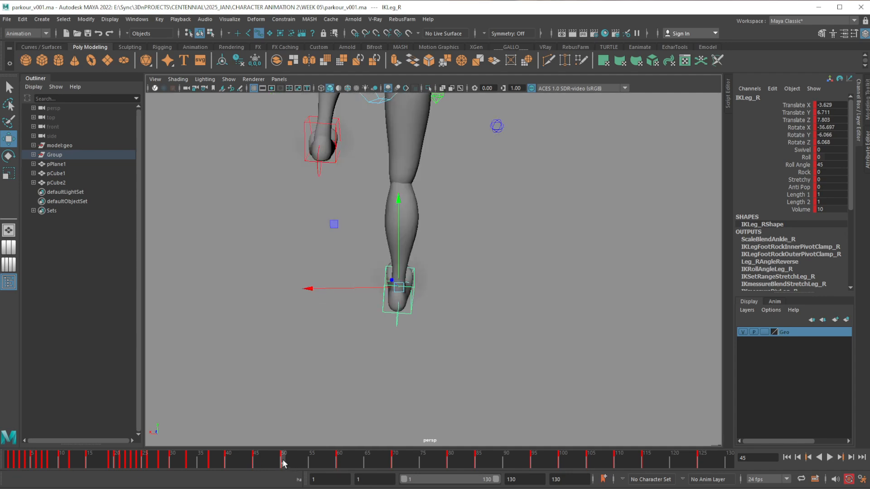
{"action": "right_click", "coordinate": [283, 463]}
{"action": "mouse_move", "coordinate": [336, 485]}
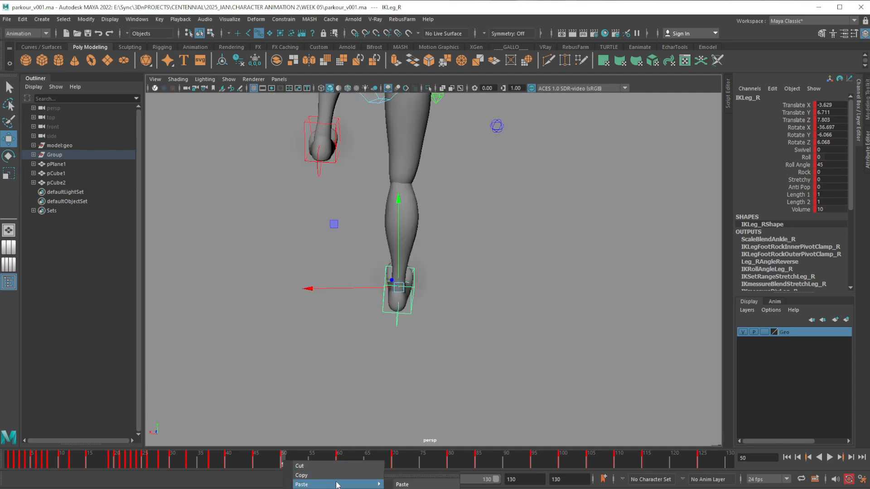
{"action": "left_click", "coordinate": [402, 484]}
{"action": "left_click", "coordinate": [219, 462]}
{"action": "left_click_drag", "start_coordinate": [218, 462], "coordinate": [255, 462]}
At frame 40, rotate the right foot control to about -50 in X and reposition the foot against the wall
{"action": "scroll", "coordinate": [332, 348], "scroll_direction": "down", "scroll_amount": 2}
{"action": "left_click_drag", "start_coordinate": [335, 346], "coordinate": [404, 361], "text": "alt"}
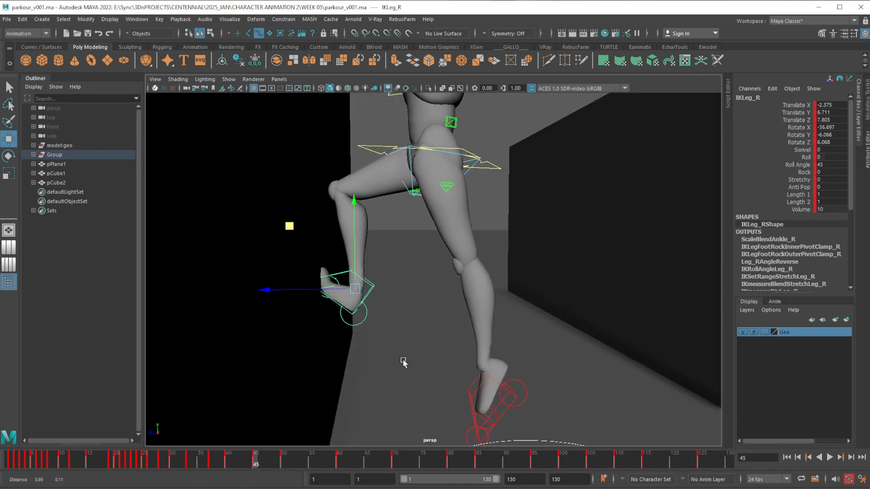
{"action": "middle_click_drag", "start_coordinate": [404, 361], "coordinate": [375, 344], "text": "alt"}
{"action": "mouse_move", "coordinate": [221, 462]}
{"action": "left_mouse_down"}
{"action": "mouse_move", "coordinate": [255, 461]}
{"action": "mouse_move", "coordinate": [228, 461]}
{"action": "left_mouse_up"}
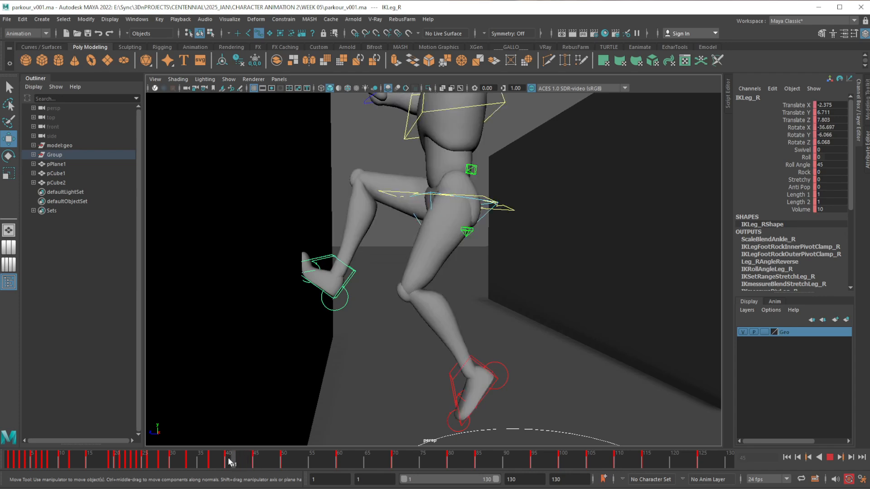
{"action": "key", "text": "e"}
{"action": "left_click_drag", "start_coordinate": [419, 261], "coordinate": [416, 278]}
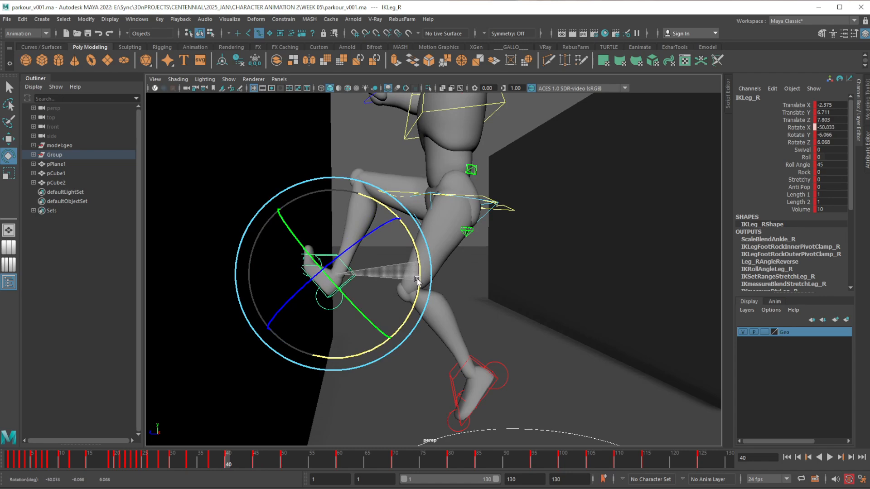
{"action": "key", "text": "w"}
{"action": "left_click_drag", "start_coordinate": [335, 255], "coordinate": [303, 275]}
Rotate the right toes control to Rotate X -41.077 at frame 40
{"action": "left_click", "coordinate": [304, 274]}
{"action": "key", "text": "e"}
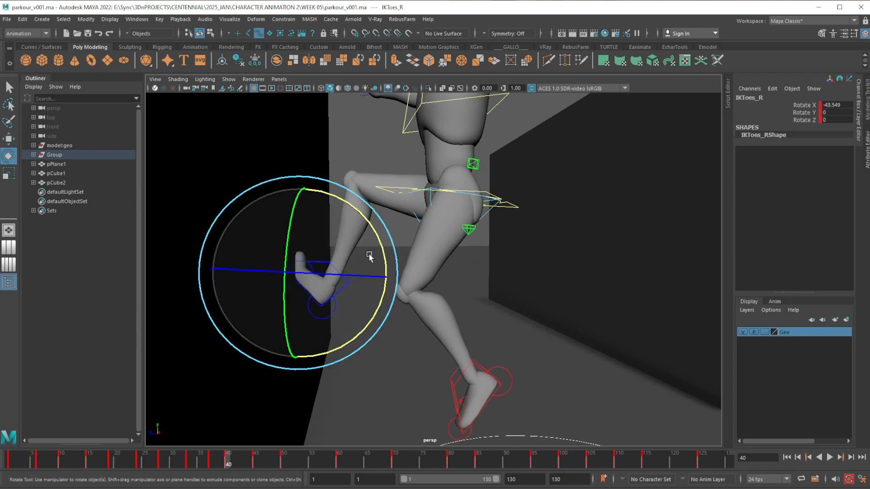
{"action": "left_click_drag", "start_coordinate": [368, 252], "coordinate": [381, 245]}
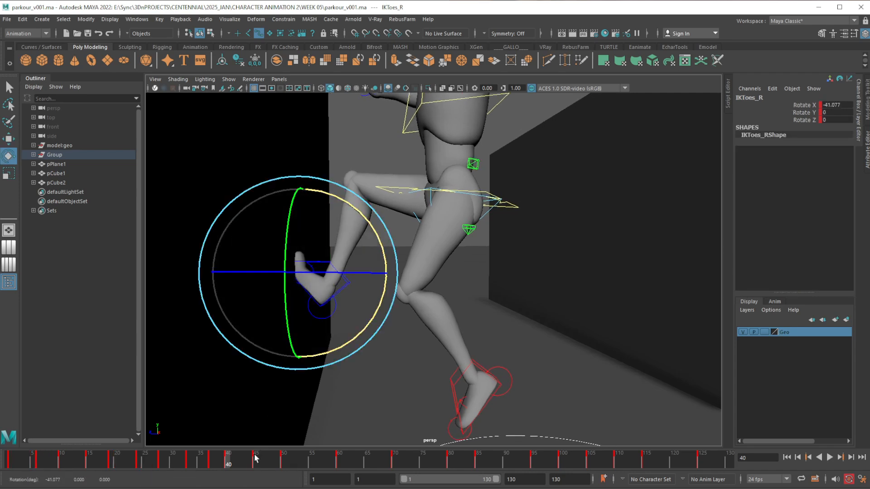
At frame 50, rotate the right foot control to -29.151 in X and move it to Translate Y 6.911, Translate Z 7.783
{"action": "left_click_drag", "start_coordinate": [255, 459], "coordinate": [284, 461]}
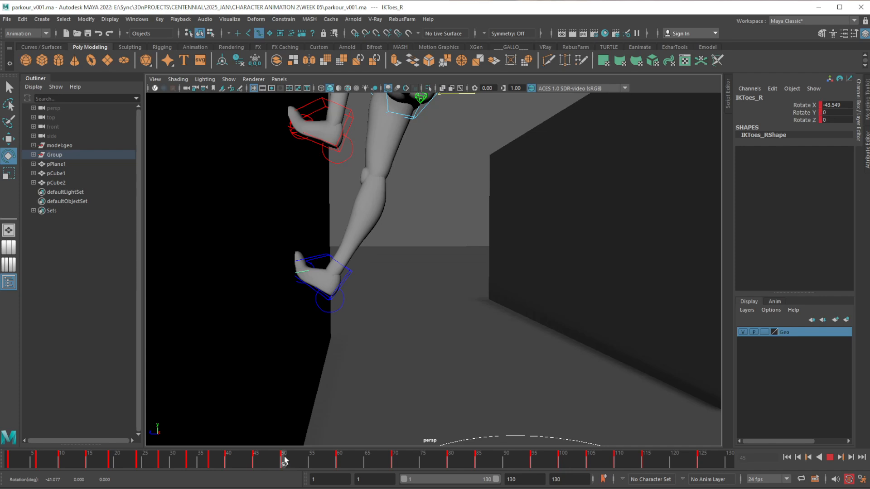
{"action": "mouse_move", "coordinate": [409, 264]}
{"action": "left_mouse_down"}
{"action": "mouse_move", "coordinate": [434, 242]}
{"action": "mouse_move", "coordinate": [413, 277]}
{"action": "left_mouse_up"}
{"action": "left_click", "coordinate": [430, 243]}
{"action": "left_click", "coordinate": [346, 278]}
{"action": "key", "text": "w"}
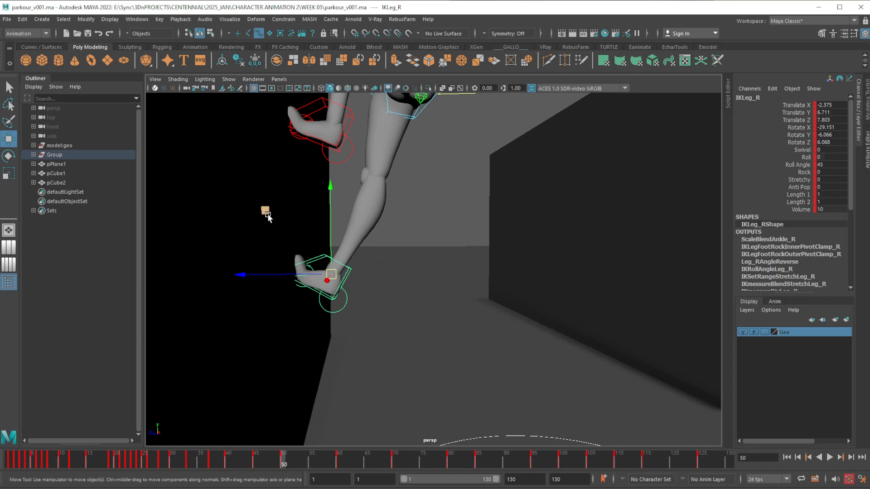
{"action": "left_click_drag", "start_coordinate": [267, 215], "coordinate": [268, 210]}
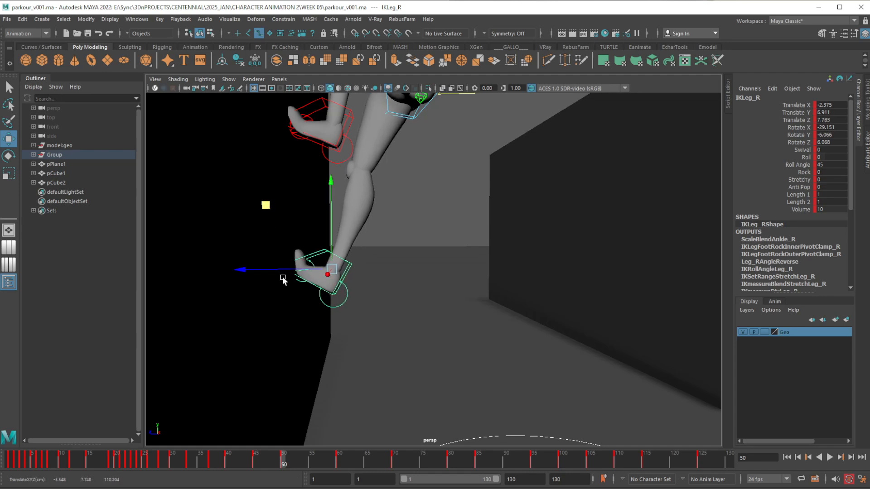
{"action": "left_click_drag", "start_coordinate": [239, 462], "coordinate": [284, 461]}
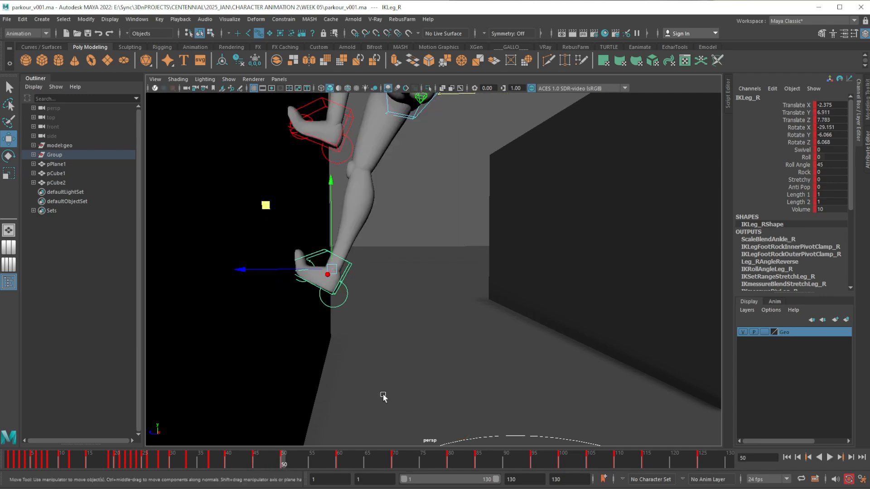
Rotate the right foot at frame 50 further to -22.801 in X and raise it to about Translate Y 7.075, Translate Z 7.745
{"action": "key", "text": "e"}
{"action": "left_click_drag", "start_coordinate": [414, 252], "coordinate": [415, 243]}
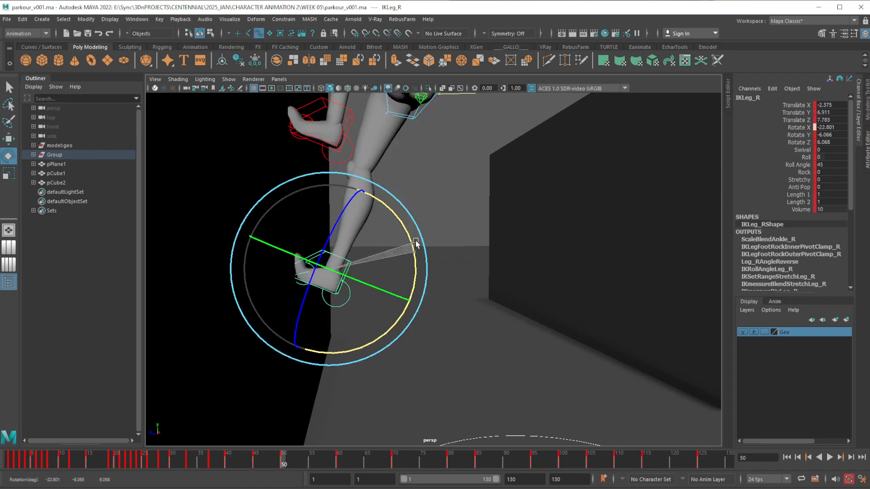
{"action": "key", "text": "w"}
{"action": "left_click_drag", "start_coordinate": [270, 214], "coordinate": [267, 202]}
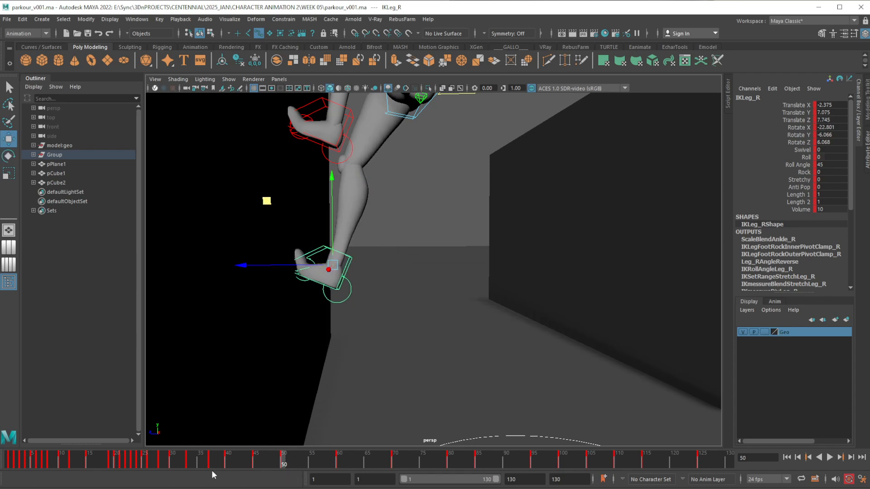
{"action": "left_click_drag", "start_coordinate": [219, 463], "coordinate": [284, 472]}
{"action": "left_click_drag", "start_coordinate": [328, 223], "coordinate": [330, 225]}
Review the right foot's wall contact by playing and scrubbing around frames 45 to 47, and check the full body
{"action": "key", "text": "alt+v"}
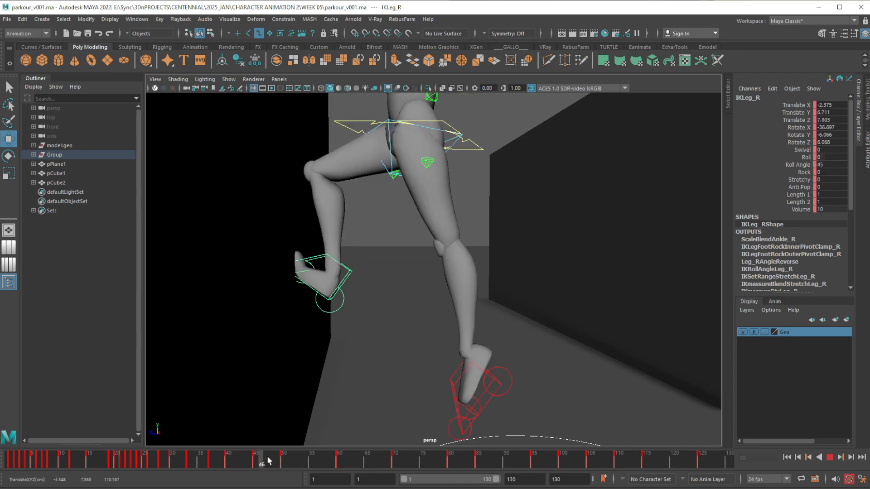
{"action": "left_click_drag", "start_coordinate": [252, 458], "coordinate": [266, 459]}
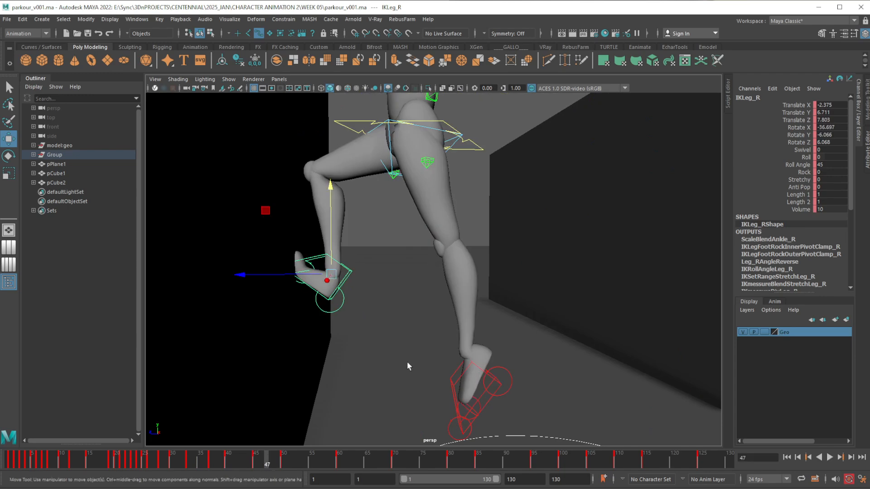
{"action": "middle_click_drag", "start_coordinate": [407, 366], "coordinate": [374, 373], "text": "alt"}
{"action": "right_click_drag", "start_coordinate": [375, 373], "coordinate": [379, 290], "text": "alt"}
{"action": "middle_click_drag", "start_coordinate": [379, 289], "coordinate": [361, 350], "text": "alt"}
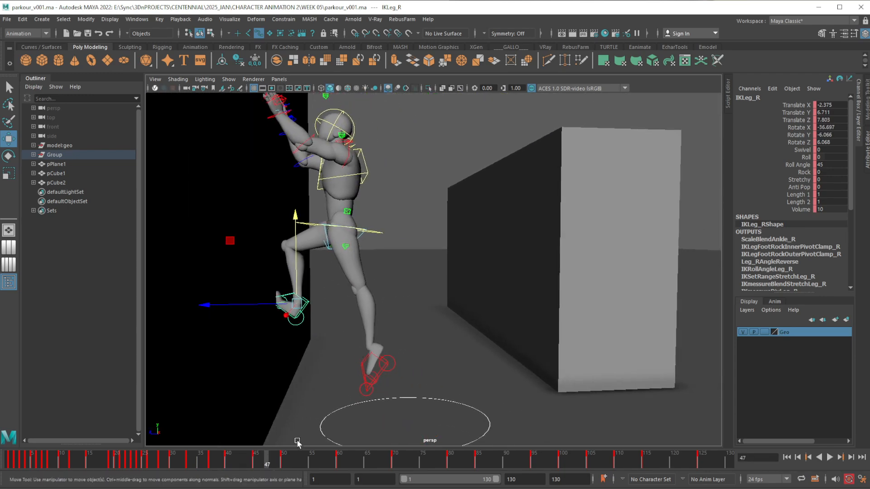
At frame 50, add a Grease Pencil drawing frame in the side view and set the pencil colour to magenta
{"action": "left_click", "coordinate": [255, 458]}
{"action": "mouse_move", "coordinate": [256, 460]}
{"action": "left_mouse_down"}
{"action": "mouse_move", "coordinate": [283, 458]}
{"action": "mouse_move", "coordinate": [218, 461]}
{"action": "mouse_move", "coordinate": [228, 460]}
{"action": "left_mouse_up"}
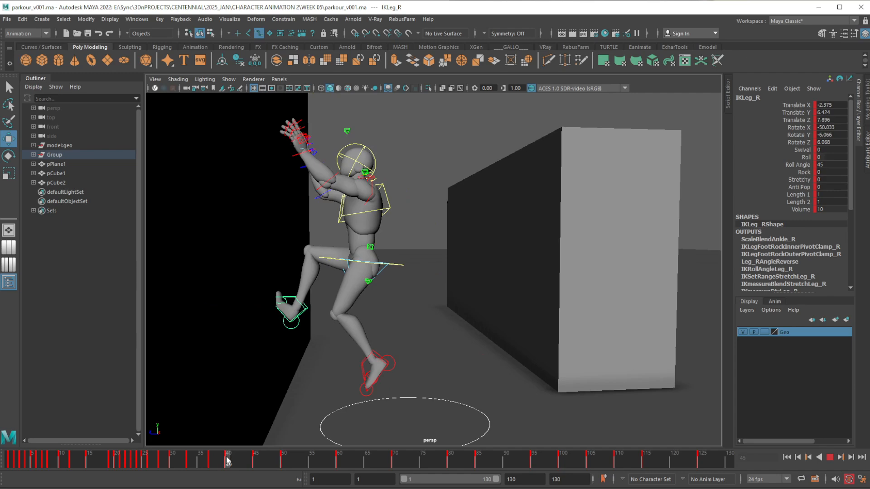
{"action": "left_click_drag", "start_coordinate": [439, 375], "coordinate": [439, 373], "text": "alt"}
{"action": "middle_click_drag", "start_coordinate": [439, 373], "coordinate": [472, 366], "text": "alt"}
{"action": "left_click_drag", "start_coordinate": [389, 396], "coordinate": [404, 389], "text": "alt"}
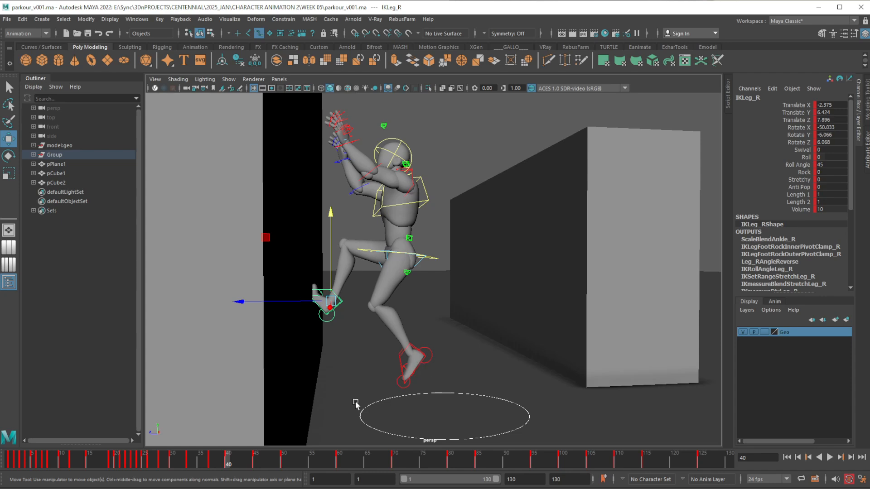
{"action": "left_click", "coordinate": [286, 462]}
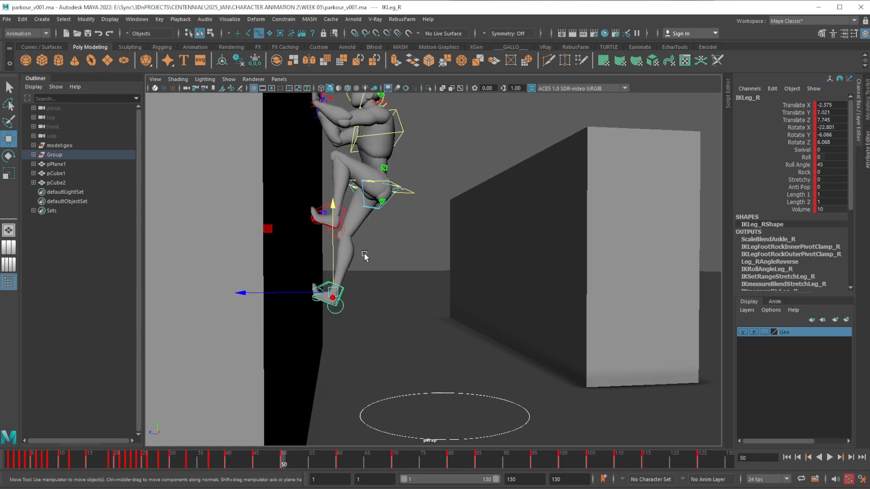
{"action": "left_click", "coordinate": [240, 88]}
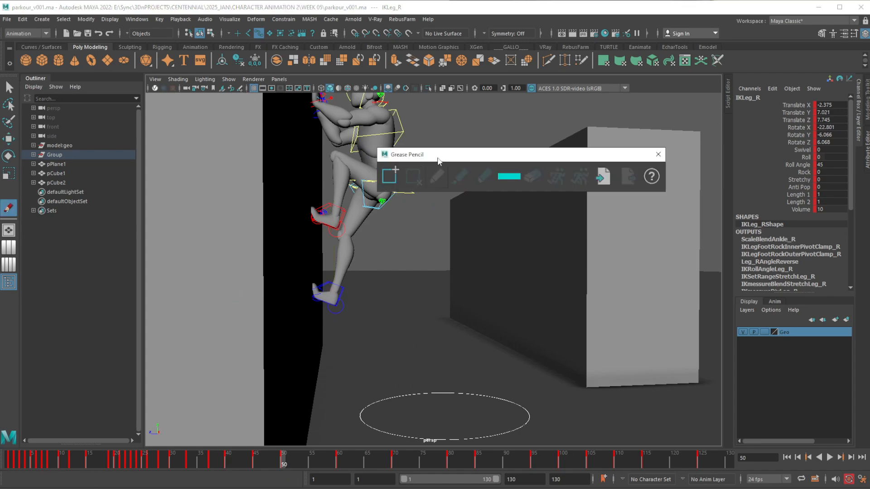
{"action": "mouse_move", "coordinate": [439, 160]}
{"action": "left_mouse_down"}
{"action": "mouse_move", "coordinate": [494, 132]}
{"action": "mouse_move", "coordinate": [495, 114]}
{"action": "left_mouse_up"}
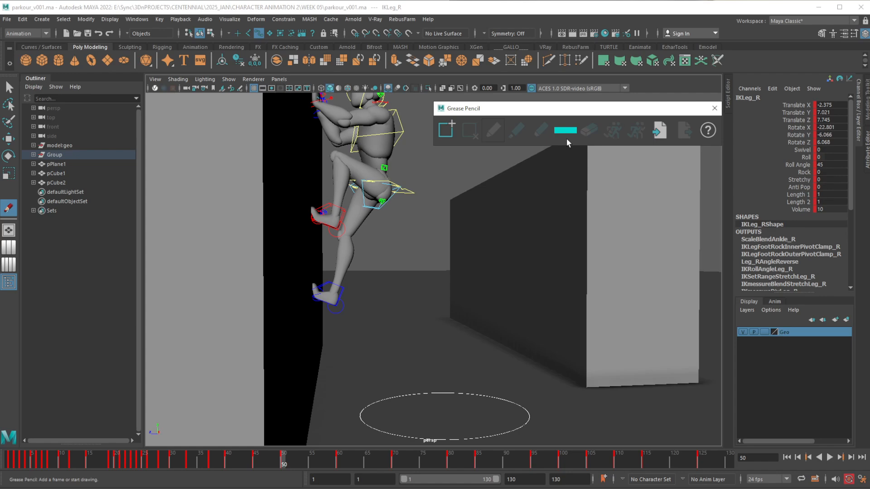
{"action": "left_click", "coordinate": [446, 130]}
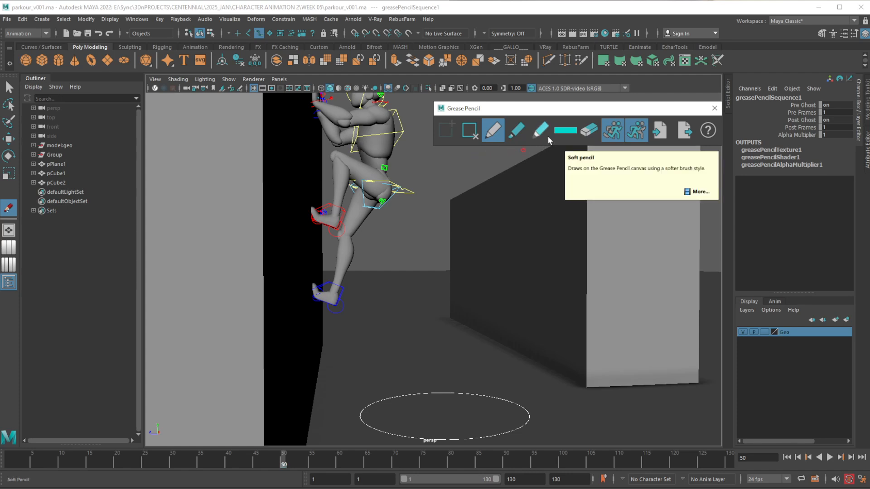
{"action": "left_click", "coordinate": [572, 132]}
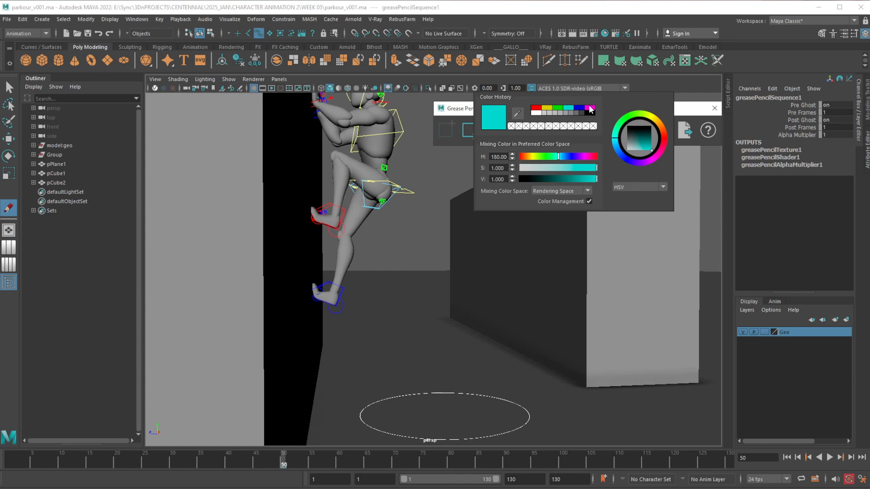
{"action": "left_click", "coordinate": [590, 108]}
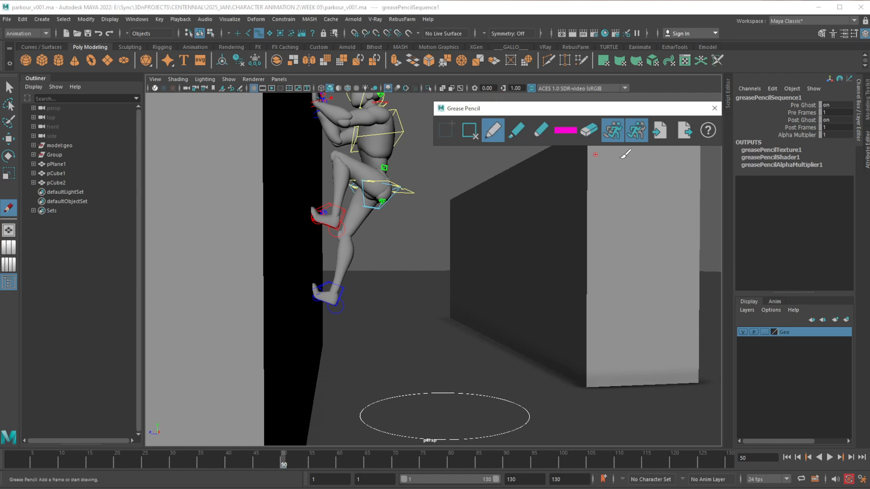
Set the Grease Pencil pre-frame and post-frame ghosts to 10 frames each
{"action": "right_click", "coordinate": [611, 135]}
{"action": "left_click", "coordinate": [627, 179]}
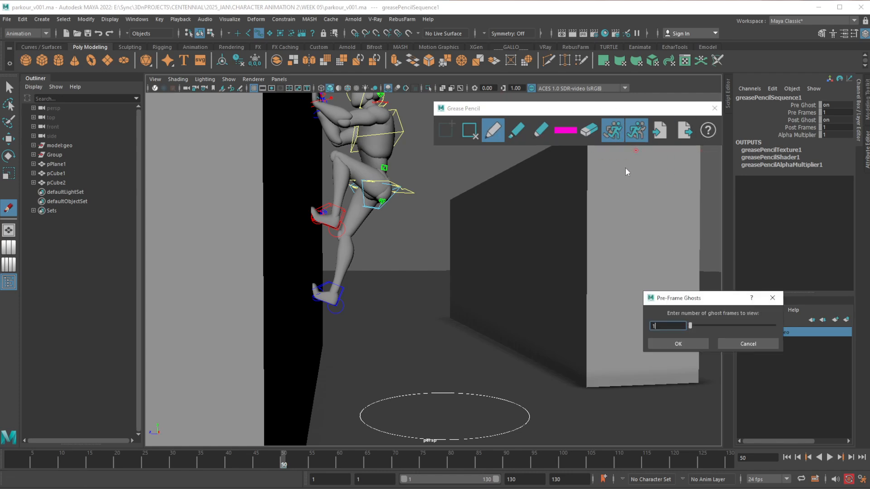
{"action": "left_click_drag", "start_coordinate": [724, 325], "coordinate": [774, 326]}
{"action": "left_click", "coordinate": [693, 344]}
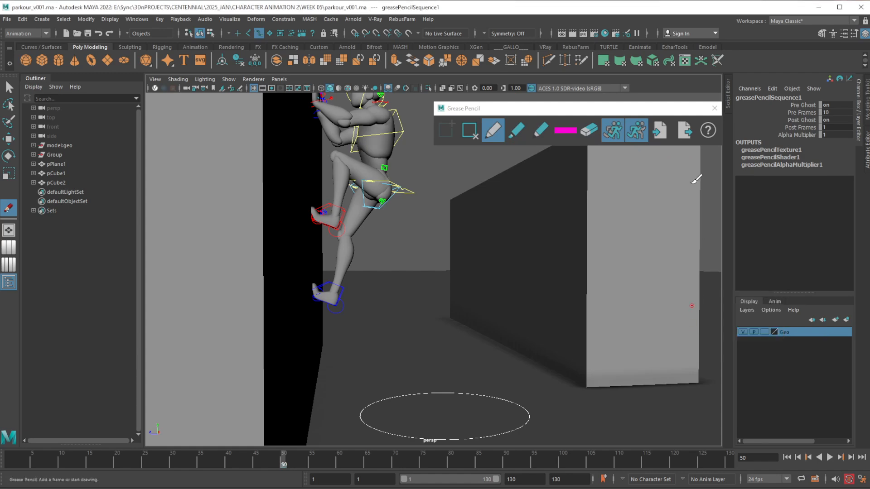
{"action": "right_click", "coordinate": [636, 133]}
{"action": "left_click", "coordinate": [667, 174]}
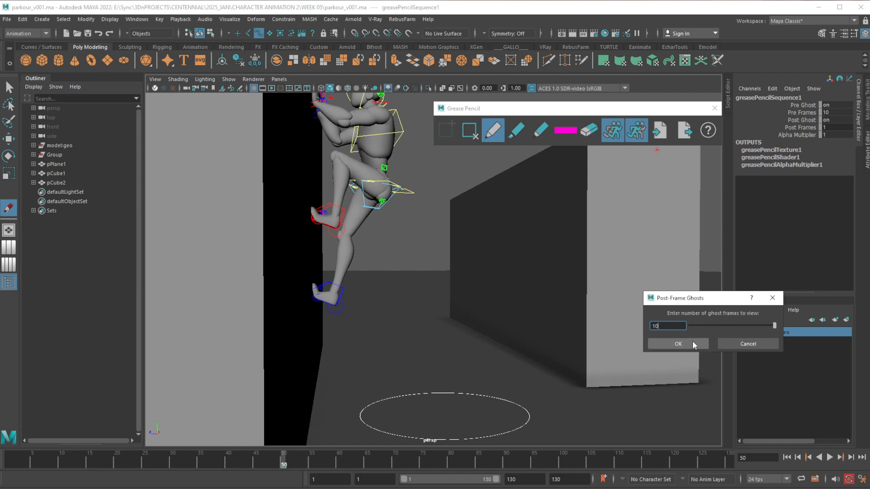
{"action": "left_click", "coordinate": [695, 344]}
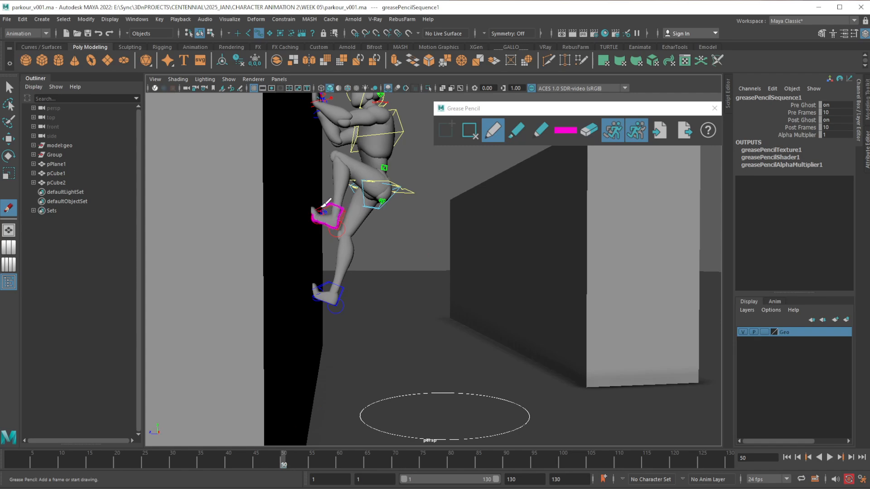
Trace the left foot's outline with the grease pencil at frame 50 and again at frame 40
{"action": "key", "text": "comma"}
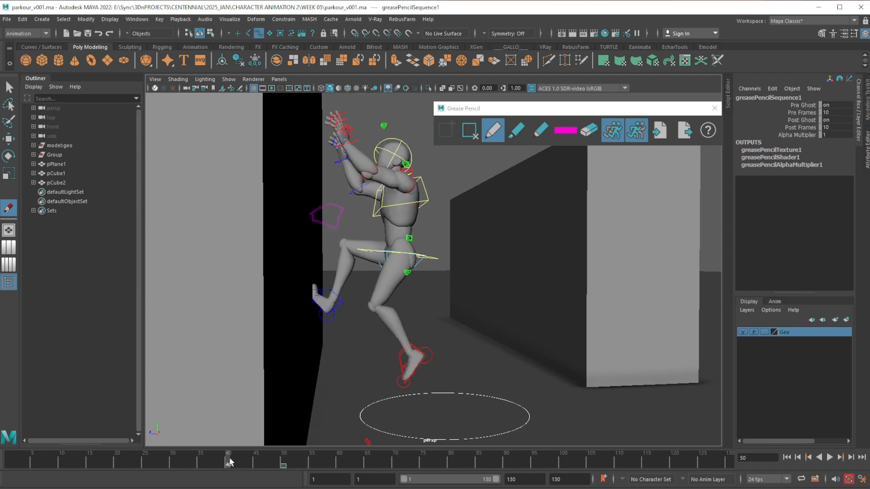
{"action": "left_click_drag", "start_coordinate": [406, 381], "coordinate": [405, 366]}
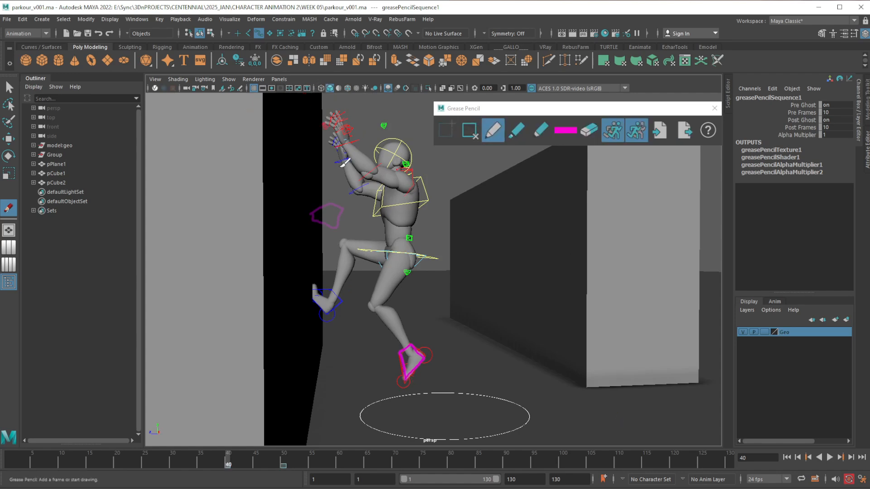
{"action": "key", "text": "w"}
At frame 45, move the left foot control between the two traced outlines to Translate Y 7.177, Translate Z 5.701
{"action": "left_click", "coordinate": [254, 470]}
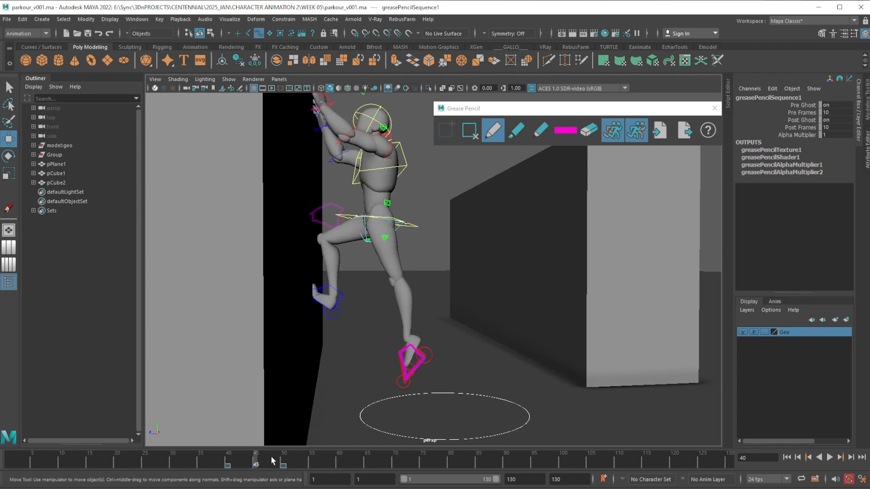
{"action": "left_click", "coordinate": [416, 370]}
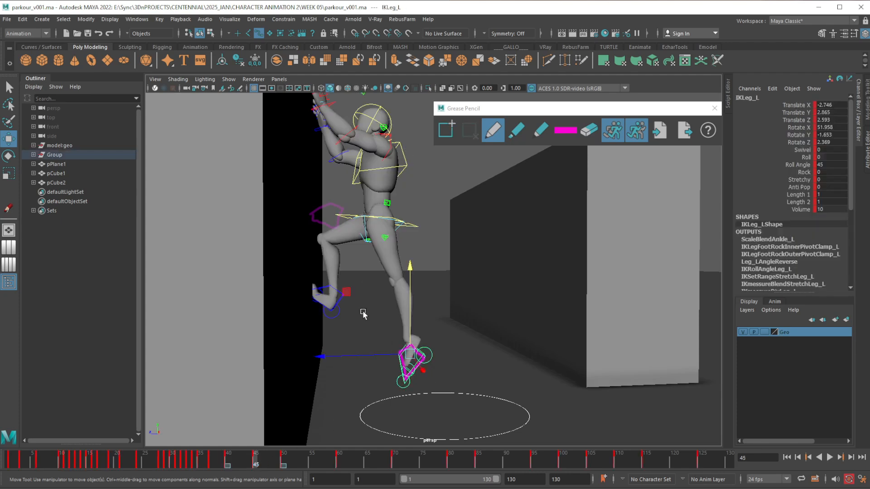
{"action": "middle_click_drag", "start_coordinate": [347, 295], "coordinate": [301, 229]}
Rotate the left foot control at frame 45 to Rotate X 13.167, checking the motion in playback
{"action": "key", "text": "e"}
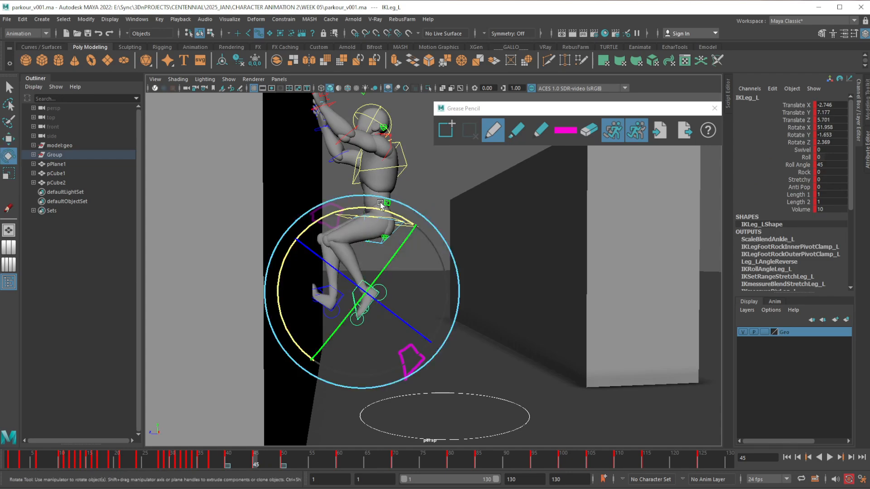
{"action": "left_click_drag", "start_coordinate": [382, 213], "coordinate": [402, 246]}
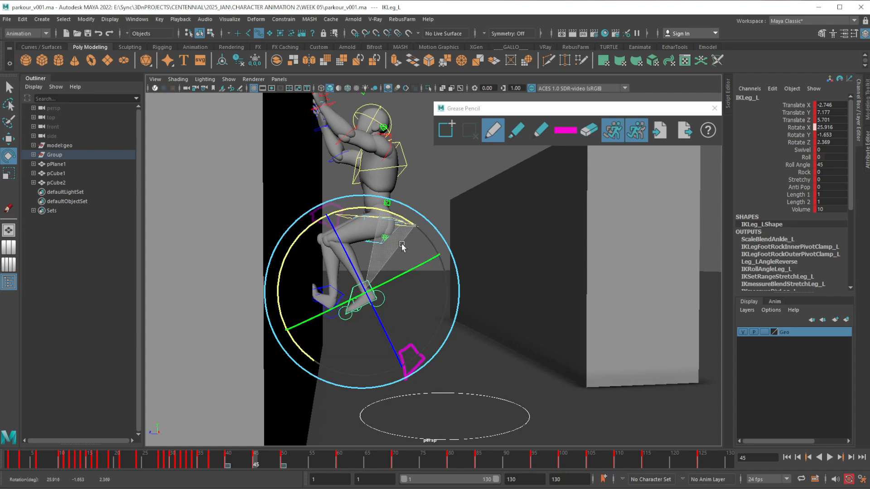
{"action": "key", "text": "alt+v"}
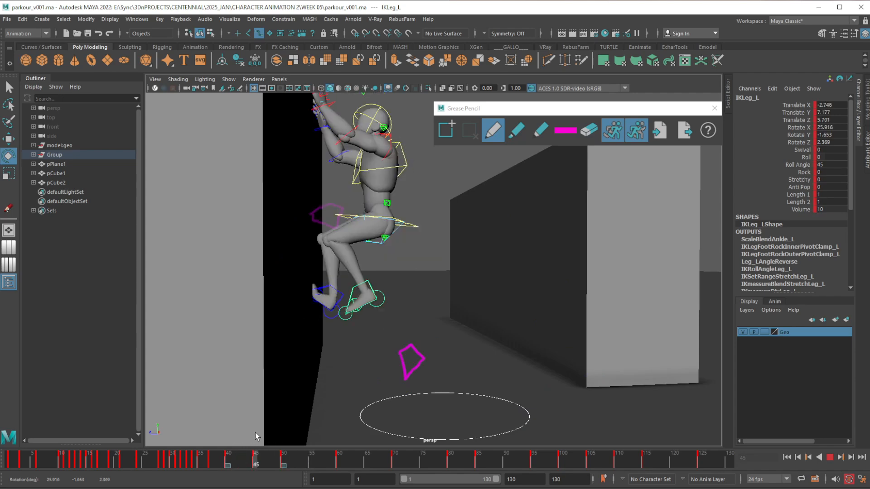
{"action": "key", "text": "alt+v"}
{"action": "left_click_drag", "start_coordinate": [395, 219], "coordinate": [406, 229]}
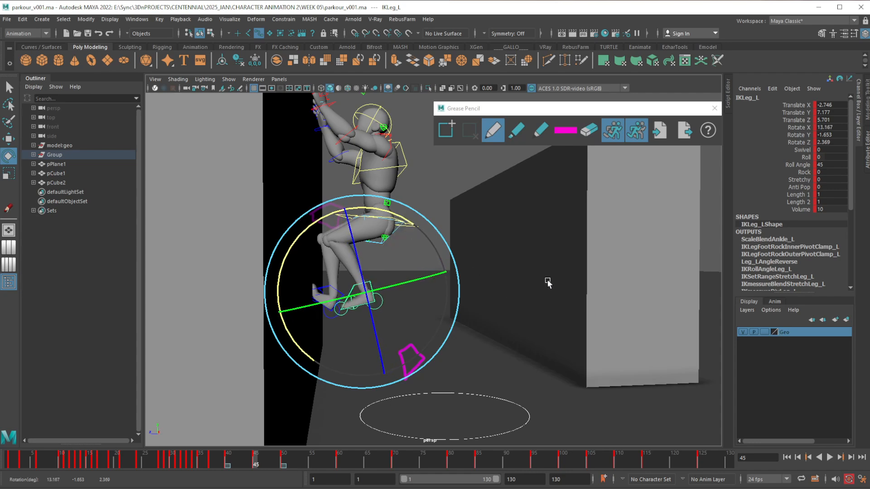
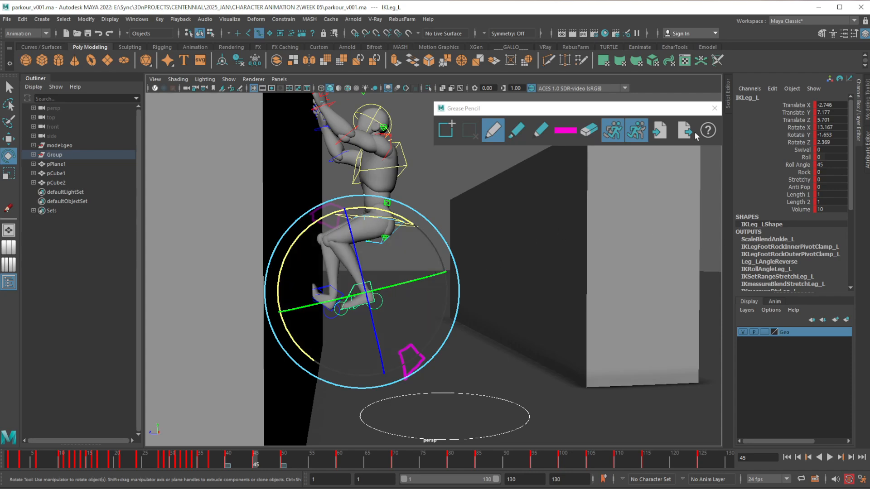
Close the Grease Pencil tools and clear the traced foot outlines from frames 40 and 50
{"action": "left_click", "coordinate": [714, 107]}
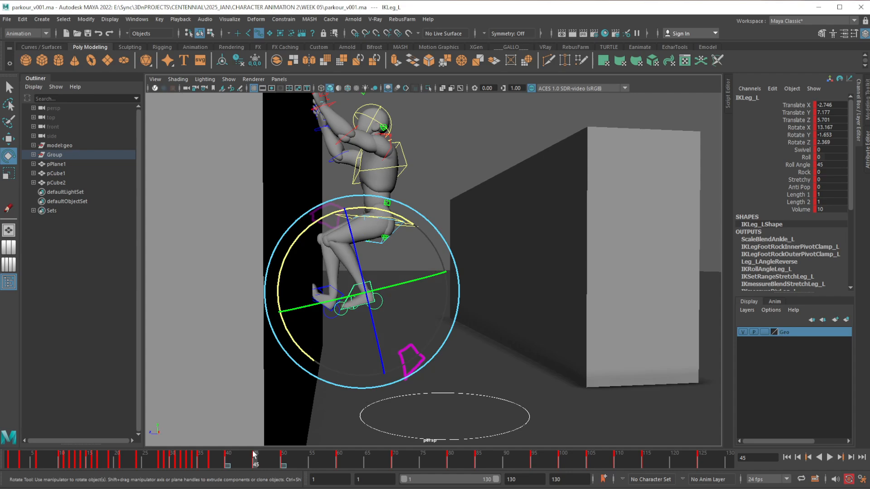
{"action": "left_click", "coordinate": [228, 465]}
{"action": "right_click", "coordinate": [227, 466]}
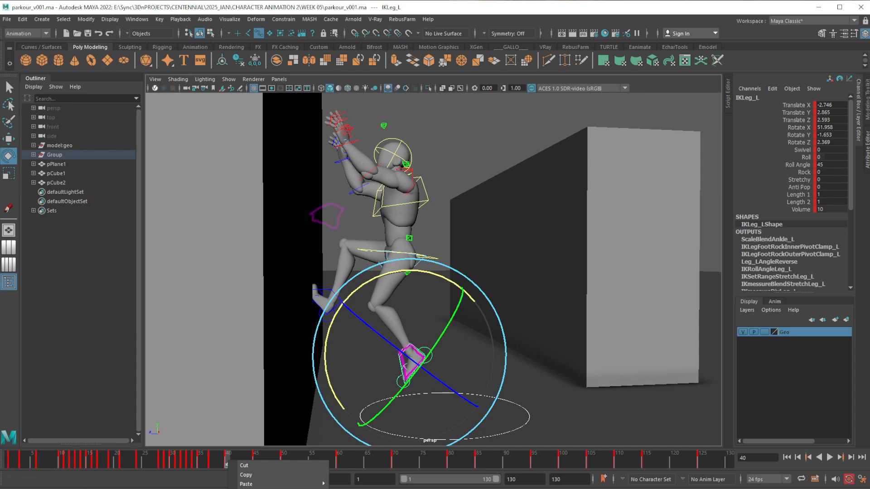
{"action": "key", "text": "Escape"}
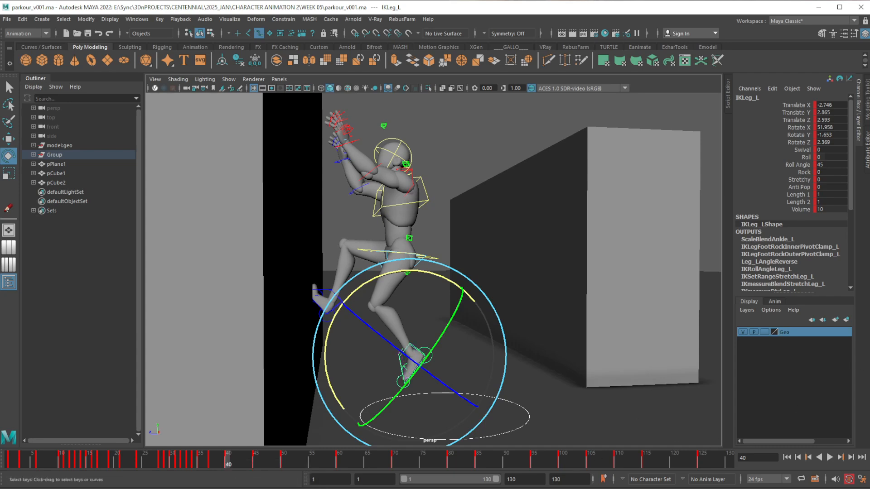
In the Graph Editor, lower the left foot control's Translate X key at frame 45 to -2.992, between the neighbouring keys
{"action": "left_click_drag", "start_coordinate": [869, 129], "coordinate": [687, 115]}
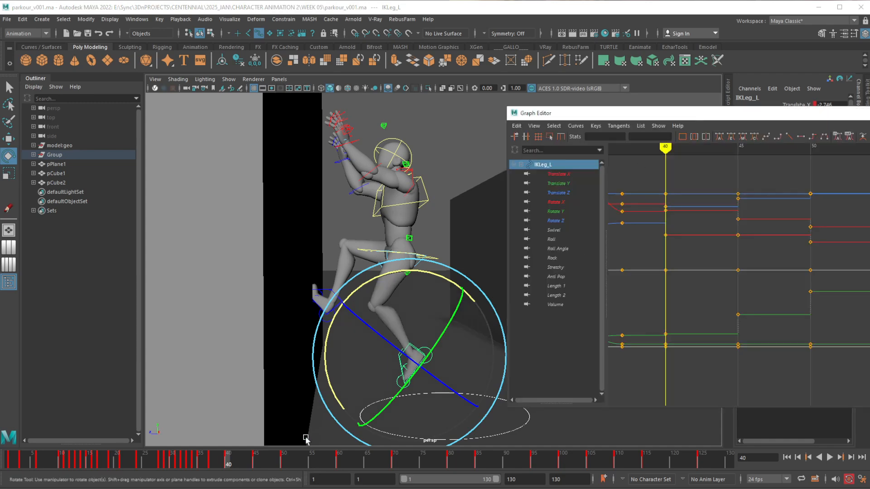
{"action": "middle_click_drag", "start_coordinate": [673, 252], "coordinate": [714, 247], "text": "alt"}
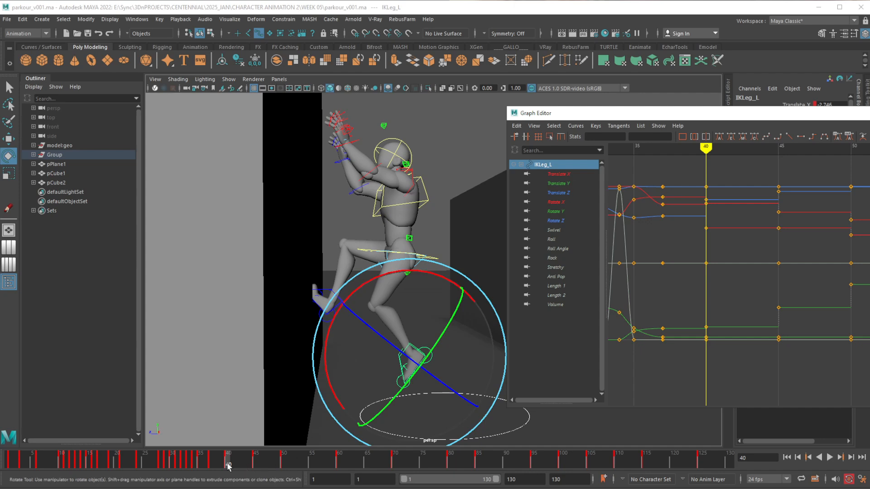
{"action": "left_click", "coordinate": [283, 460]}
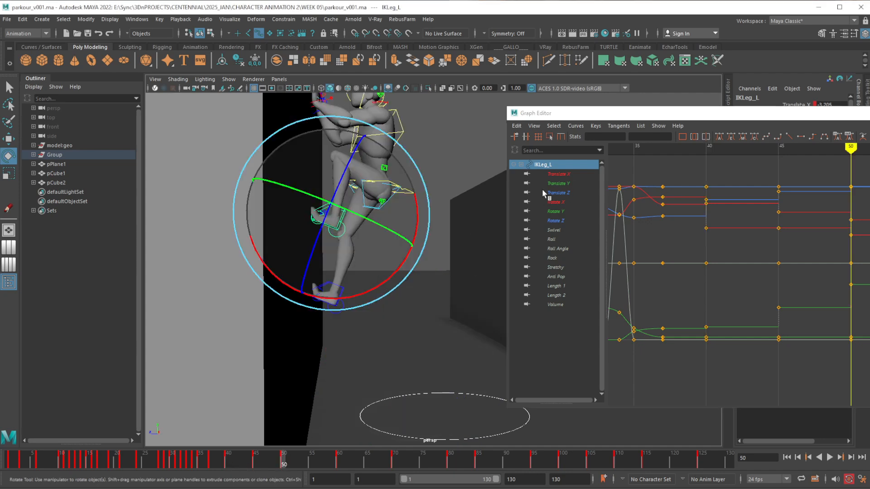
{"action": "left_click", "coordinate": [558, 174]}
{"action": "middle_click_drag", "start_coordinate": [802, 275], "coordinate": [801, 289], "text": "alt"}
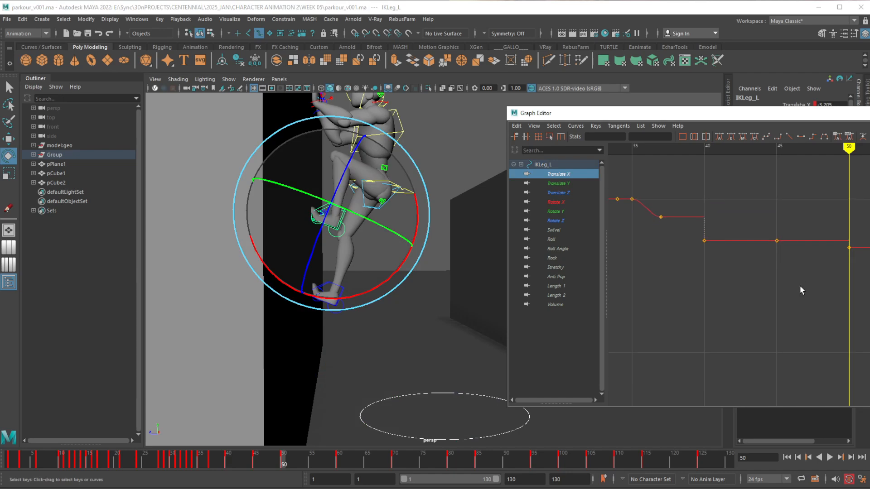
{"action": "right_click_drag", "start_coordinate": [794, 298], "coordinate": [802, 297], "text": "alt+shift"}
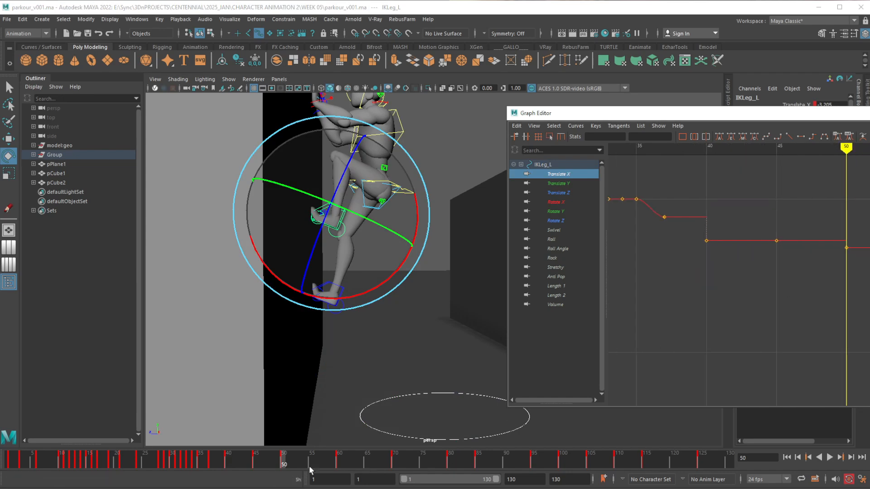
{"action": "left_click", "coordinate": [255, 463]}
{"action": "left_click", "coordinate": [228, 463]}
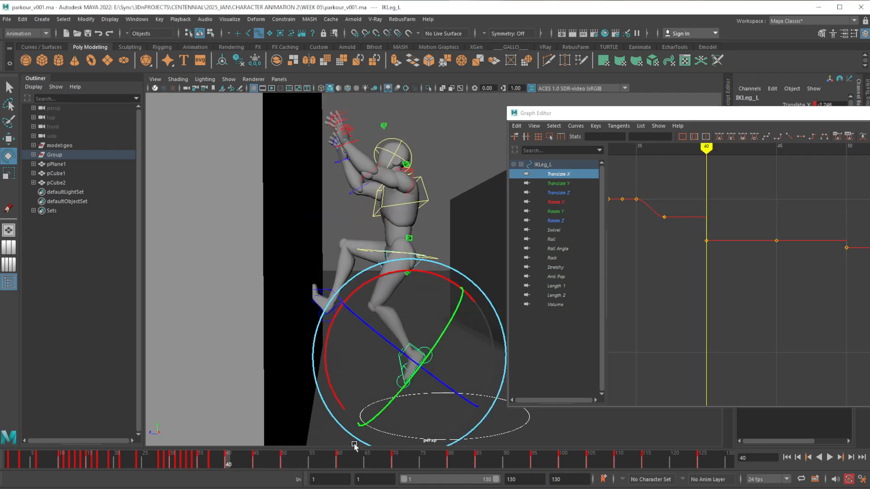
{"action": "left_click", "coordinate": [254, 458]}
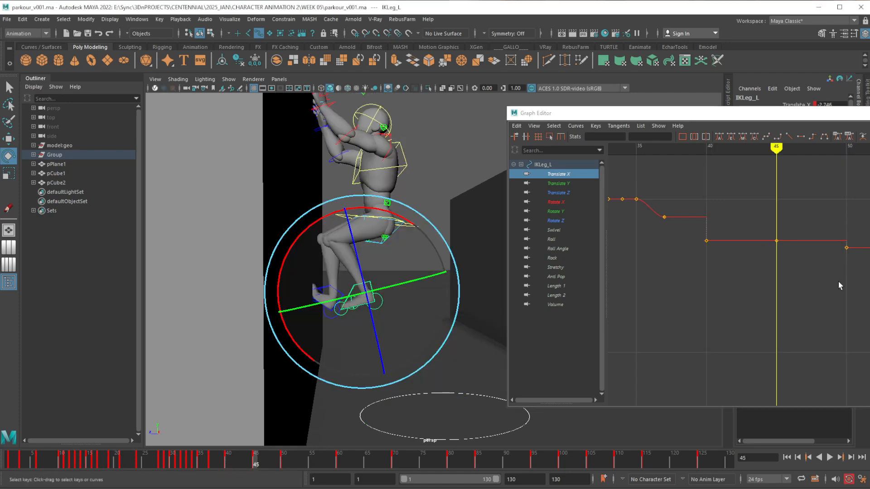
{"action": "left_click_drag", "start_coordinate": [770, 227], "coordinate": [783, 245]}
{"action": "middle_click_drag", "start_coordinate": [785, 238], "coordinate": [784, 242], "text": "shift"}
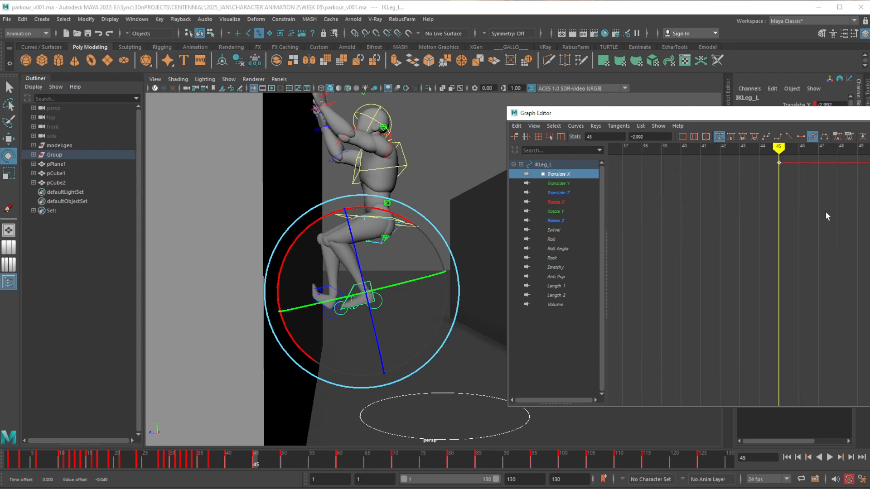
{"action": "key", "text": "f"}
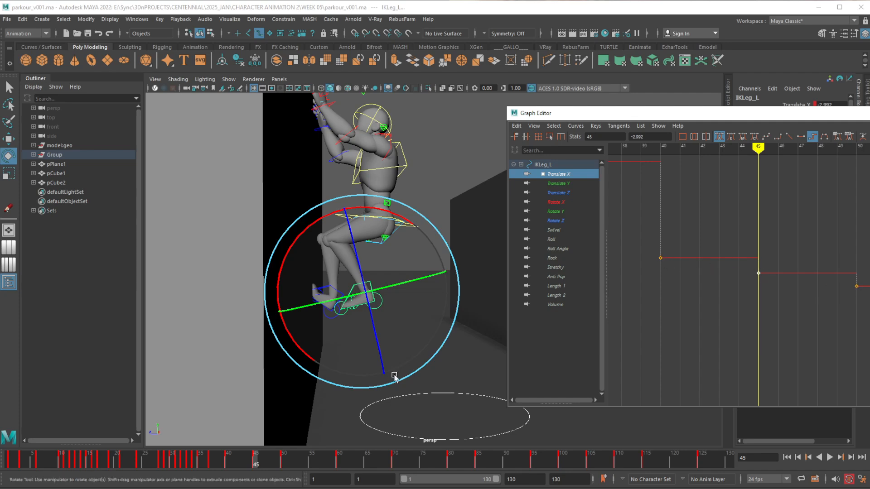
Examine the left foot's Translate Y and Translate Z curves between frames 40 and 50, and move the Graph Editor out of the way
{"action": "left_click", "coordinate": [557, 183]}
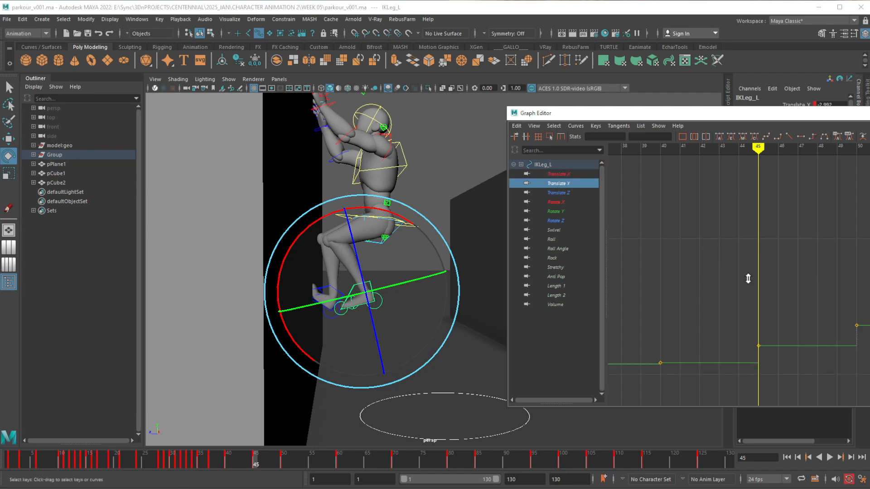
{"action": "middle_click_drag", "start_coordinate": [808, 334], "coordinate": [793, 306], "text": "alt"}
{"action": "right_click_drag", "start_coordinate": [792, 306], "coordinate": [808, 287], "text": "alt+shift"}
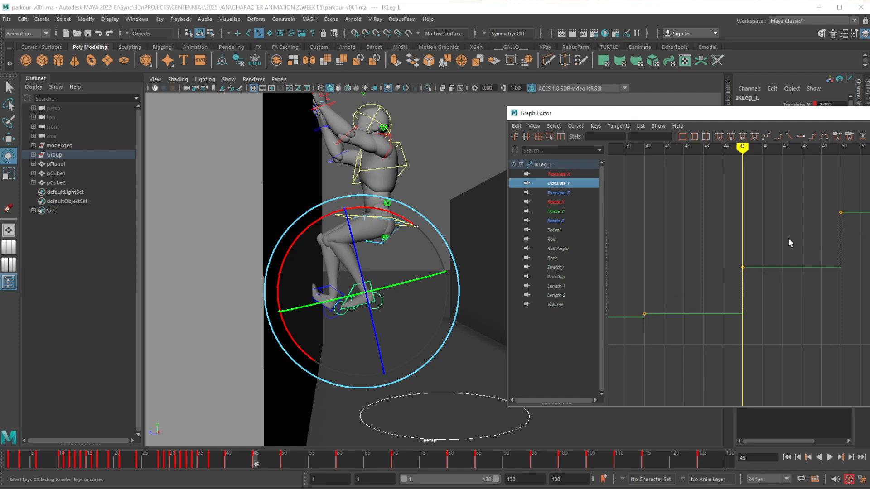
{"action": "left_click", "coordinate": [564, 193]}
{"action": "right_click_drag", "start_coordinate": [811, 237], "coordinate": [816, 304], "text": "alt+shift"}
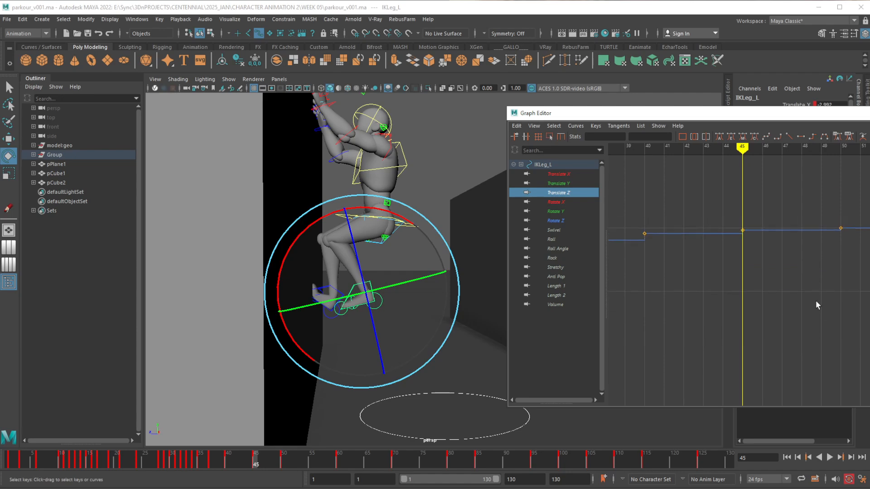
{"action": "middle_click_drag", "start_coordinate": [816, 301], "coordinate": [811, 378], "text": "alt"}
{"action": "right_click_drag", "start_coordinate": [811, 379], "coordinate": [826, 317], "text": "alt+shift"}
{"action": "middle_click_drag", "start_coordinate": [817, 356], "coordinate": [823, 194], "text": "alt"}
{"action": "right_click_drag", "start_coordinate": [825, 310], "coordinate": [832, 267], "text": "alt+shift"}
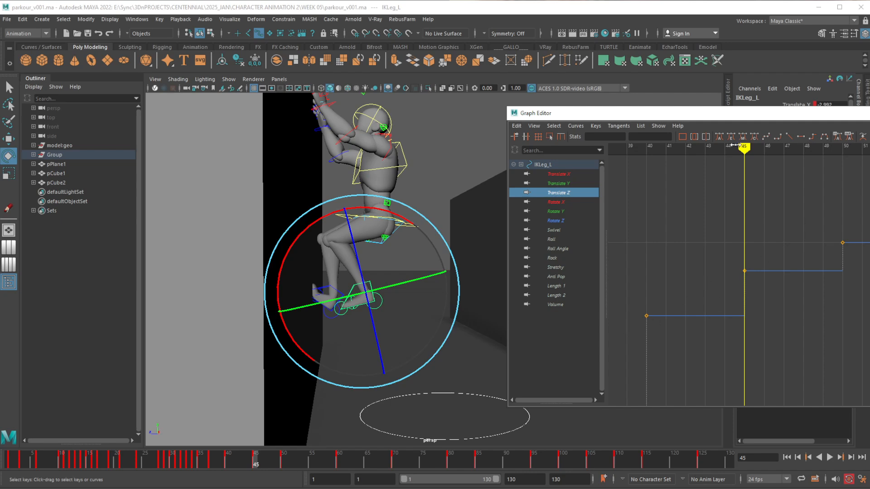
{"action": "left_click_drag", "start_coordinate": [729, 114], "coordinate": [869, 137]}
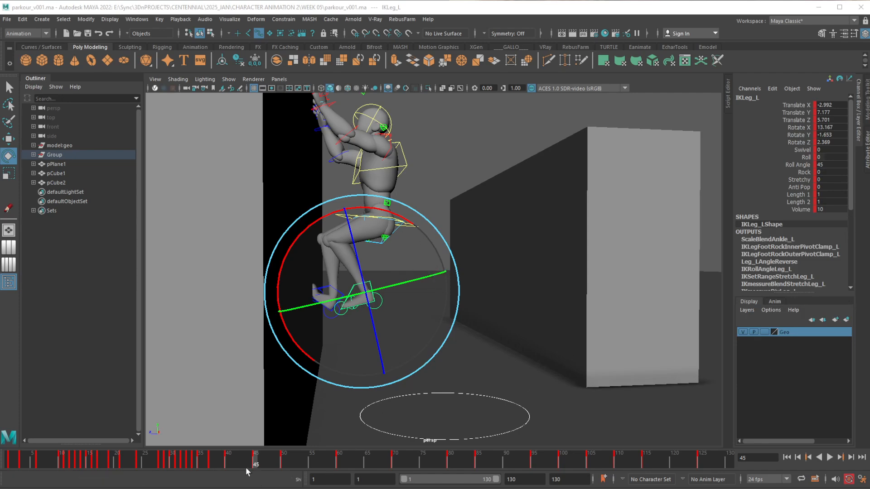
At frame 40, rotate the right FK shoulder control to Rotate Z 89.734
{"action": "mouse_move", "coordinate": [229, 463]}
{"action": "left_mouse_down"}
{"action": "mouse_move", "coordinate": [294, 461]}
{"action": "mouse_move", "coordinate": [208, 460]}
{"action": "mouse_move", "coordinate": [288, 461]}
{"action": "mouse_move", "coordinate": [231, 461]}
{"action": "mouse_move", "coordinate": [227, 452]}
{"action": "mouse_move", "coordinate": [269, 454]}
{"action": "mouse_move", "coordinate": [232, 454]}
{"action": "mouse_move", "coordinate": [263, 454]}
{"action": "mouse_move", "coordinate": [233, 462]}
{"action": "left_mouse_up"}
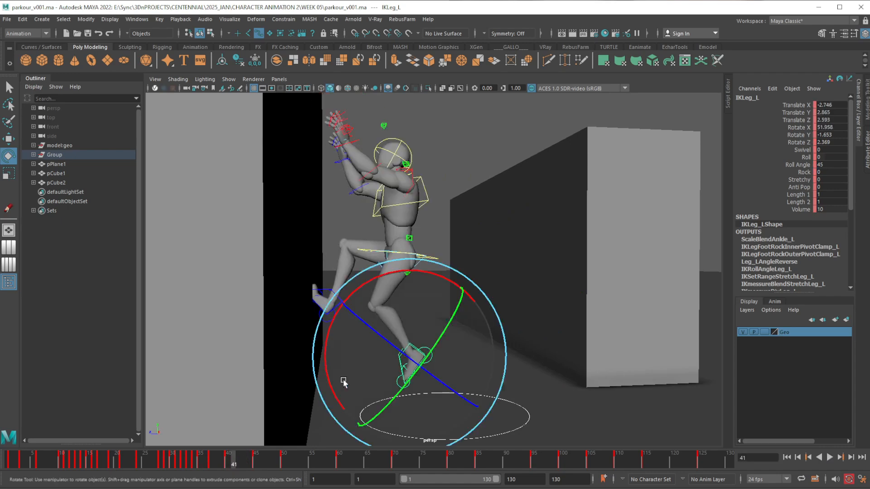
{"action": "middle_click_drag", "start_coordinate": [365, 322], "coordinate": [343, 347], "text": "alt"}
{"action": "left_click", "coordinate": [229, 461]}
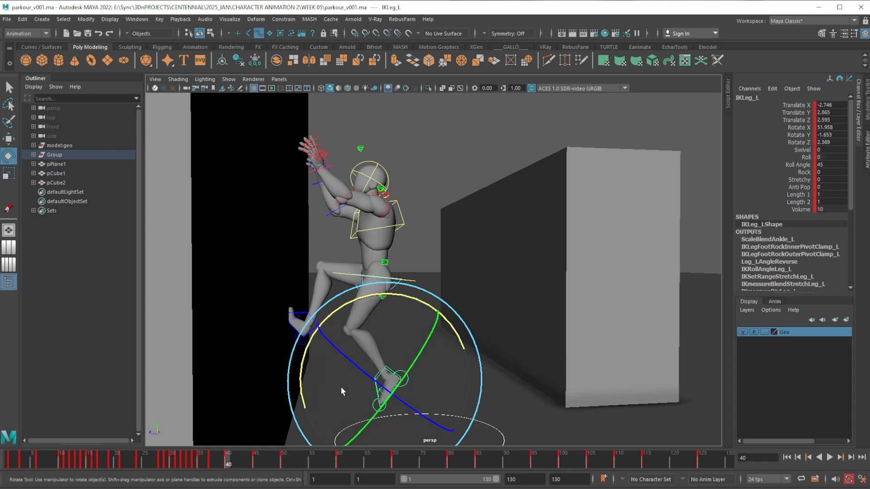
{"action": "left_click_drag", "start_coordinate": [366, 317], "coordinate": [213, 344], "text": "alt"}
{"action": "left_click_drag", "start_coordinate": [382, 261], "coordinate": [373, 261], "text": "alt"}
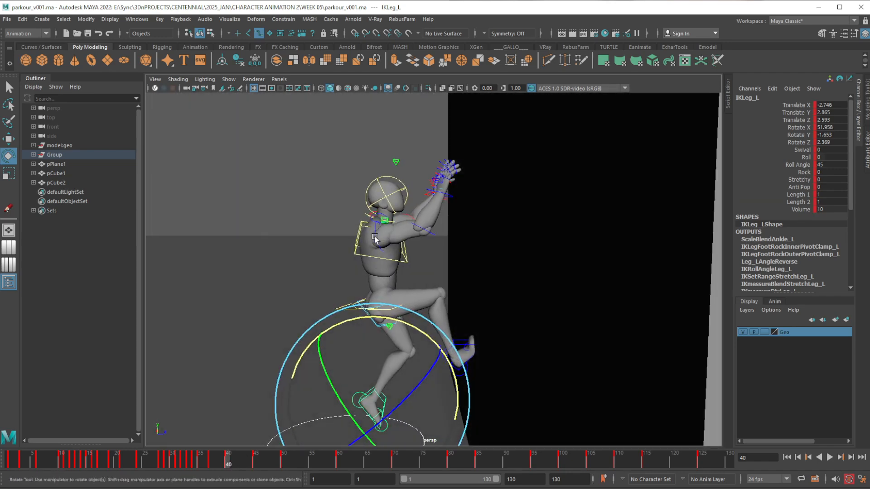
{"action": "left_click", "coordinate": [358, 247]}
{"action": "key", "text": "w"}
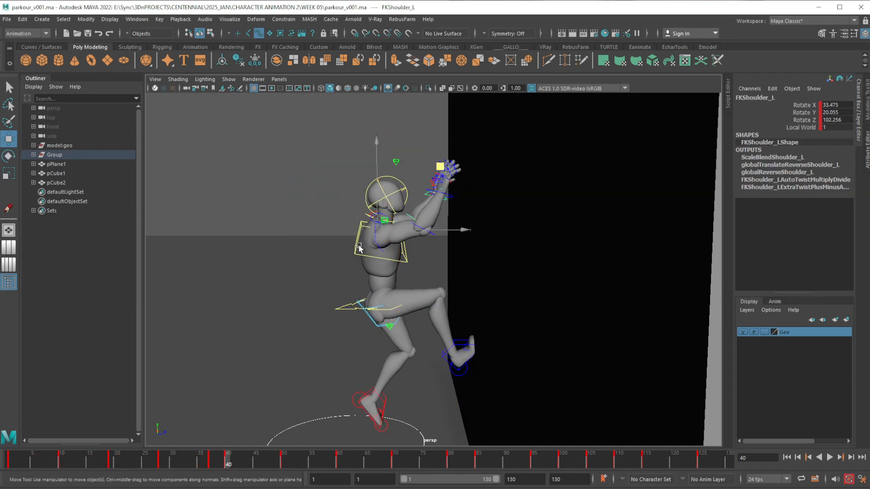
{"action": "left_click", "coordinate": [380, 251]}
{"action": "key", "text": "e"}
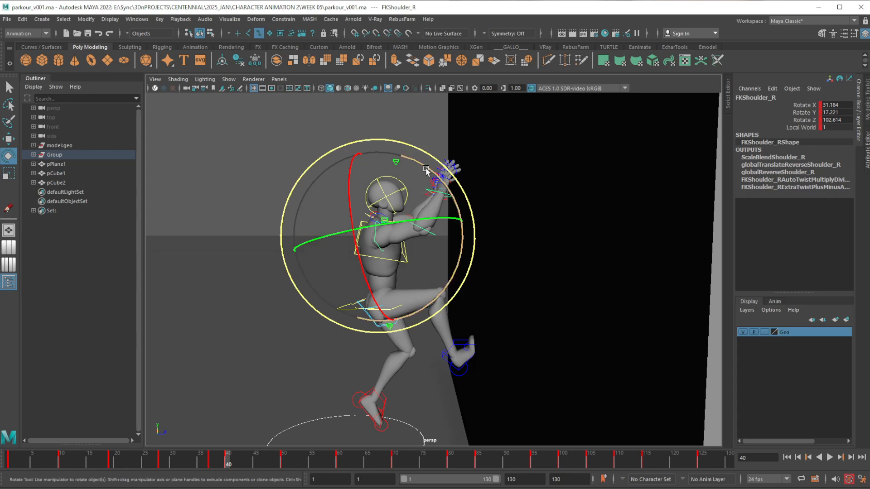
{"action": "left_click_drag", "start_coordinate": [427, 169], "coordinate": [450, 186]}
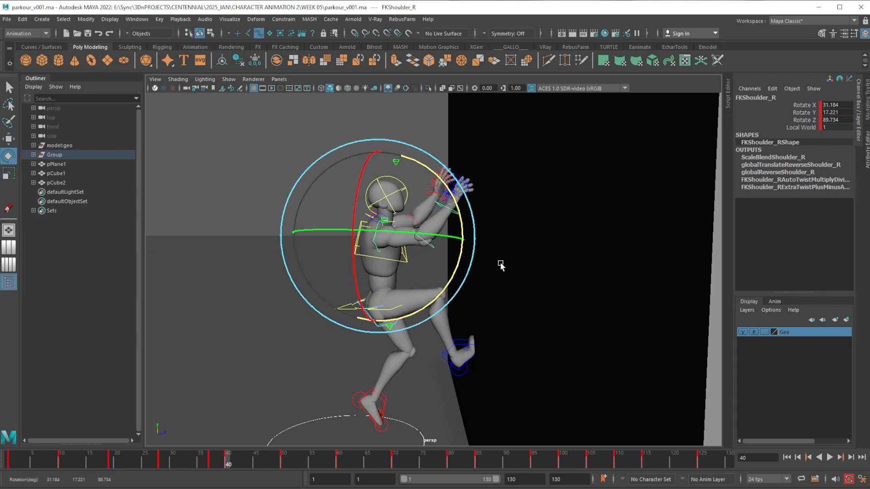
At frame 40, rotate the left FK shoulder control to Rotate Z 113.563
{"action": "left_click", "coordinate": [485, 256]}
{"action": "left_click", "coordinate": [442, 257]}
{"action": "left_click_drag", "start_coordinate": [442, 257], "coordinate": [487, 187]}
{"action": "left_click_drag", "start_coordinate": [394, 258], "coordinate": [493, 268], "text": "alt"}
{"action": "key", "text": "w"}
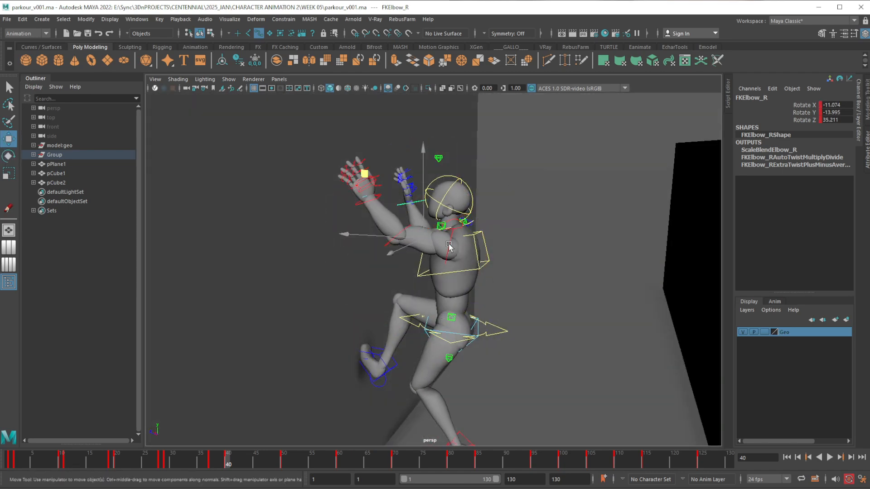
{"action": "left_click", "coordinate": [449, 245]}
{"action": "left_click_drag", "start_coordinate": [448, 247], "coordinate": [467, 275], "text": "alt"}
{"action": "key", "text": "e"}
{"action": "left_click_drag", "start_coordinate": [404, 176], "coordinate": [422, 167]}
{"action": "right_click_drag", "start_coordinate": [431, 326], "coordinate": [418, 296], "text": "alt"}
{"action": "left_click_drag", "start_coordinate": [417, 297], "coordinate": [443, 355], "text": "alt"}
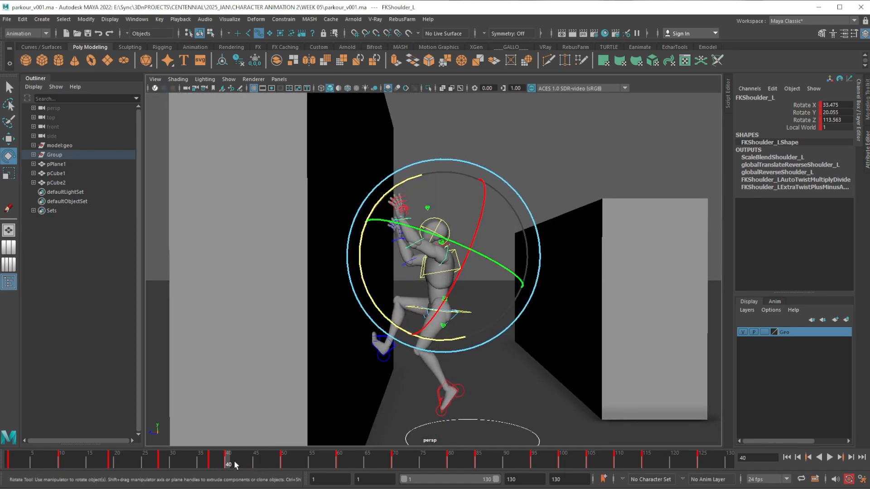
Review the arm and hand poses against the wall across frames 38 to 50 from several angles
{"action": "left_click_drag", "start_coordinate": [235, 464], "coordinate": [282, 463]}
{"action": "middle_click_drag", "start_coordinate": [402, 298], "coordinate": [394, 368], "text": "alt"}
{"action": "right_click_drag", "start_coordinate": [390, 313], "coordinate": [389, 369], "text": "alt"}
{"action": "middle_click_drag", "start_coordinate": [389, 368], "coordinate": [404, 321], "text": "alt"}
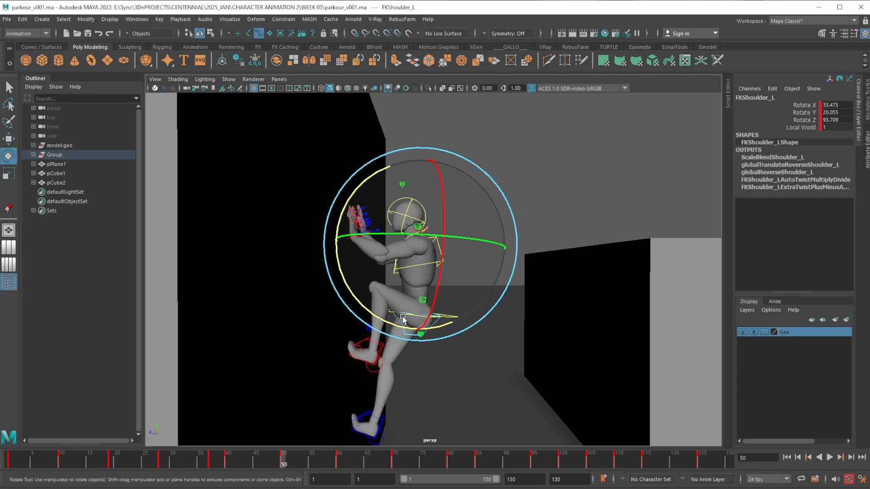
{"action": "right_click_drag", "start_coordinate": [403, 322], "coordinate": [400, 373], "text": "alt"}
{"action": "middle_click_drag", "start_coordinate": [343, 284], "coordinate": [356, 309], "text": "alt"}
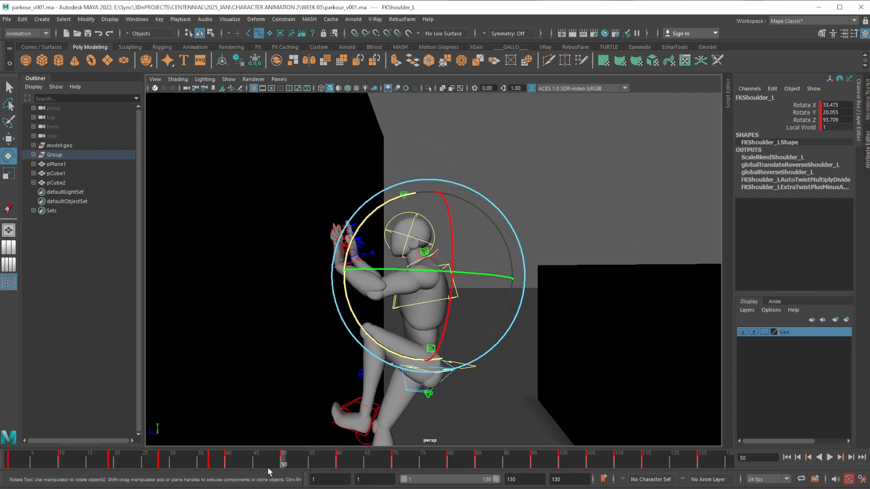
{"action": "left_click_drag", "start_coordinate": [210, 464], "coordinate": [255, 464]}
{"action": "left_click_drag", "start_coordinate": [404, 400], "coordinate": [494, 312], "text": "alt"}
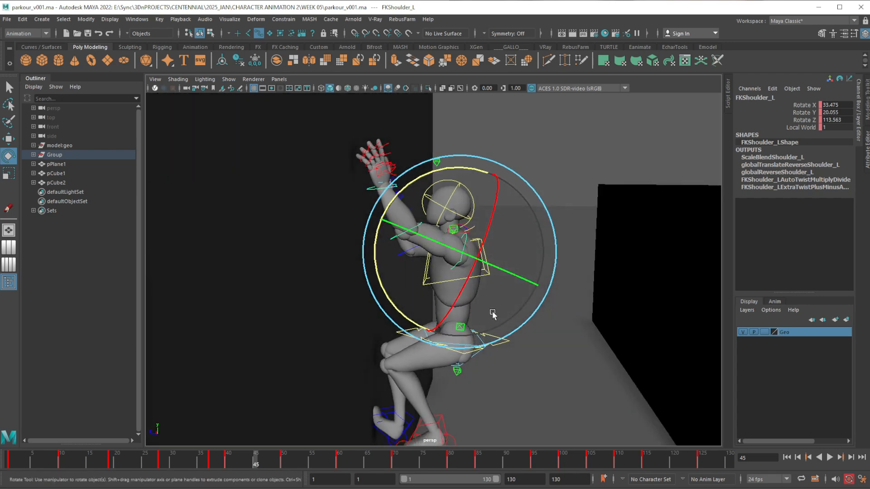
At frame 45, set the left arm's FKIKBlend to 1 to match its IK setting at frame 50
{"action": "left_click", "coordinate": [466, 239]}
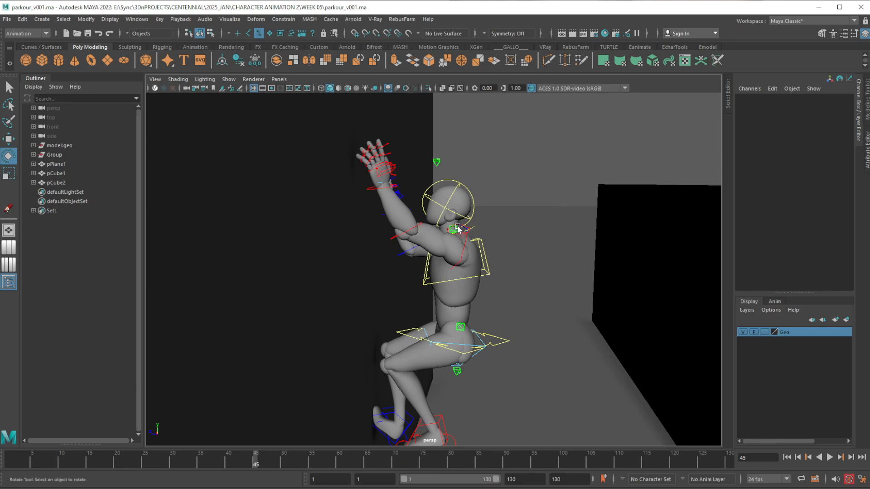
{"action": "left_click", "coordinate": [456, 229]}
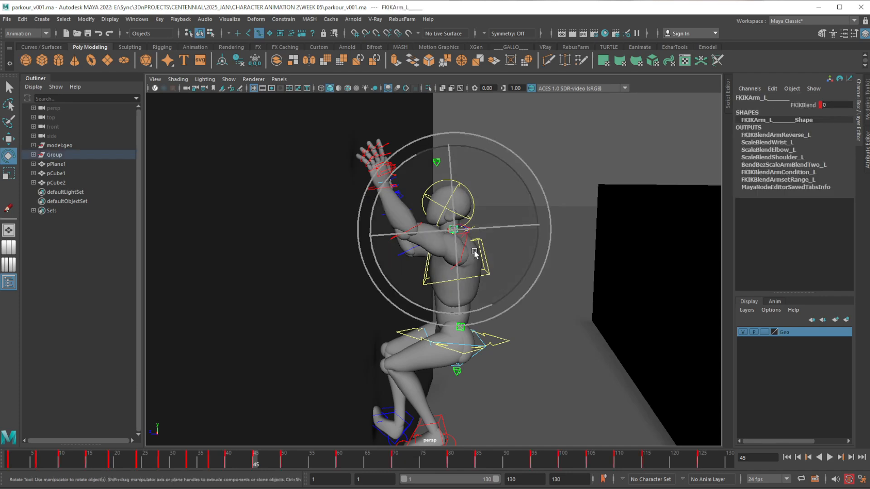
{"action": "key", "text": "w"}
{"action": "left_click_drag", "start_coordinate": [474, 256], "coordinate": [358, 379], "text": "alt"}
{"action": "left_click", "coordinate": [282, 460]}
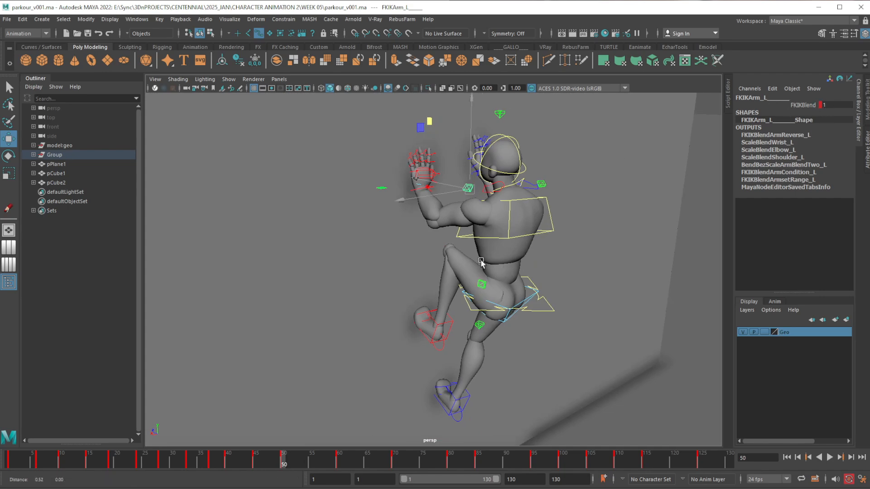
{"action": "scroll", "coordinate": [548, 198], "scroll_direction": "up", "scroll_amount": 5}
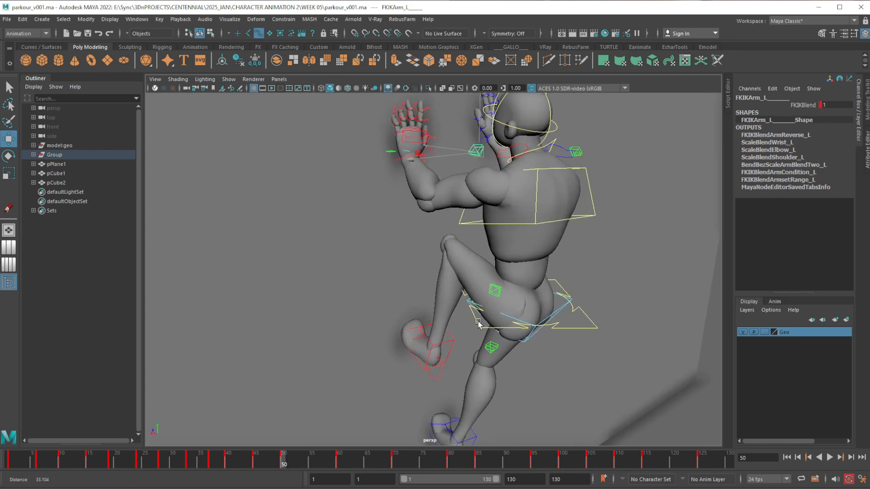
{"action": "left_click", "coordinate": [256, 462]}
{"action": "middle_click_drag", "start_coordinate": [509, 252], "coordinate": [502, 282], "text": "alt"}
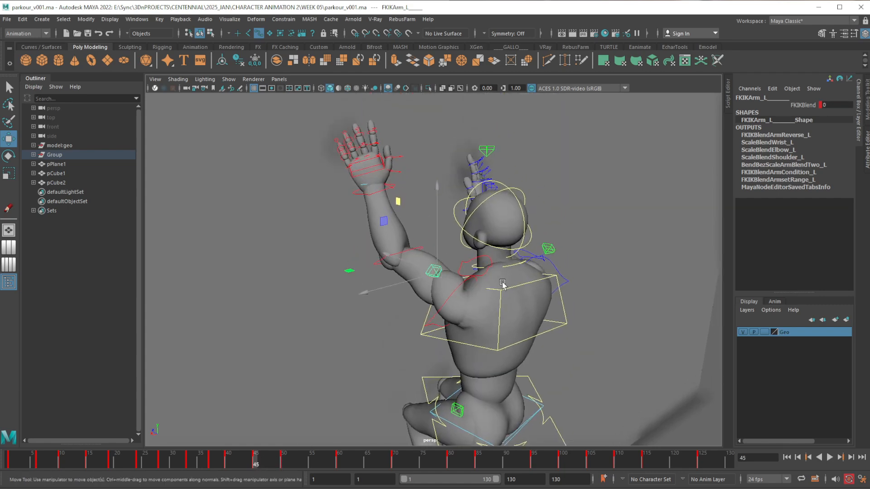
{"action": "left_click_drag", "start_coordinate": [484, 319], "coordinate": [507, 322], "text": "alt"}
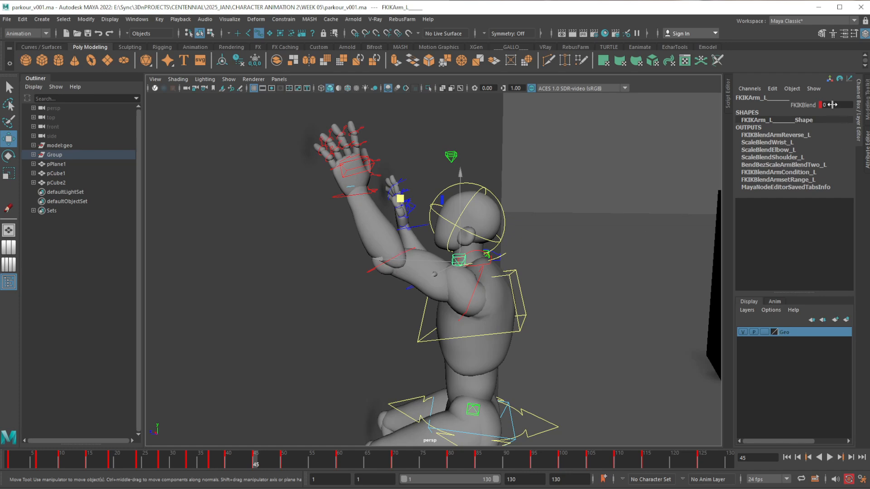
{"action": "double_click", "coordinate": [832, 105]}
{"action": "type", "text": "1"}
{"action": "key", "text": "Return"}
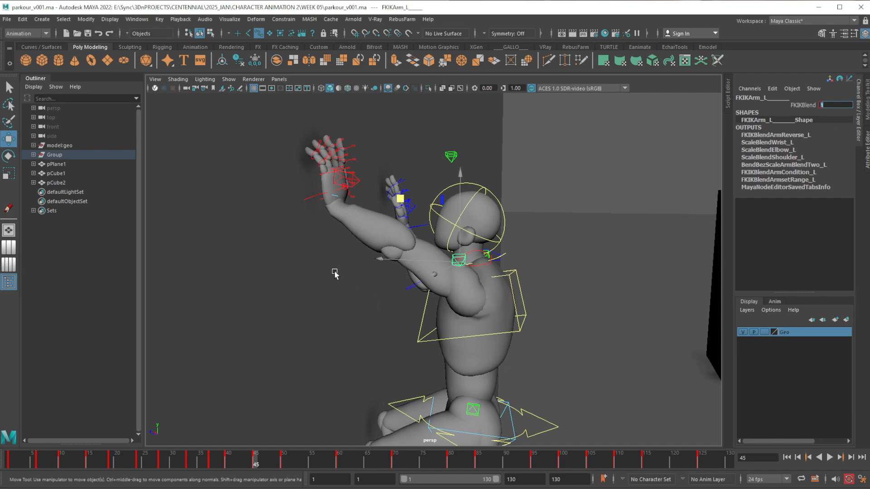
Copy the left IK arm control's key from frame 50 and paste it at frame 45
{"action": "left_click_drag", "start_coordinate": [334, 272], "coordinate": [339, 264], "text": "alt"}
{"action": "left_click", "coordinate": [312, 195]}
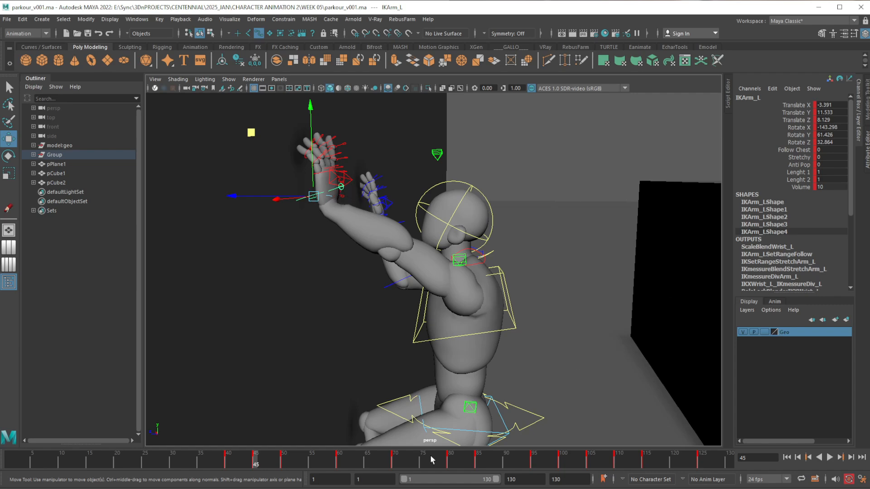
{"action": "left_click", "coordinate": [284, 462]}
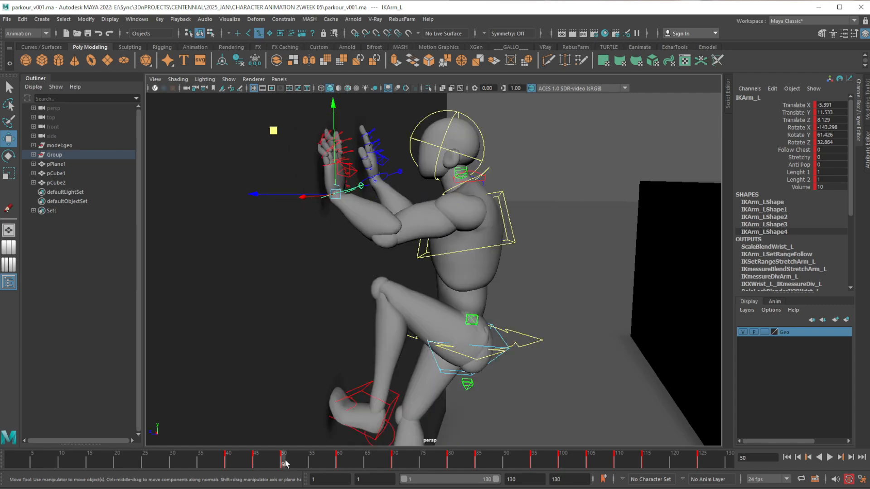
{"action": "left_click_drag", "start_coordinate": [437, 353], "coordinate": [413, 363], "text": "alt"}
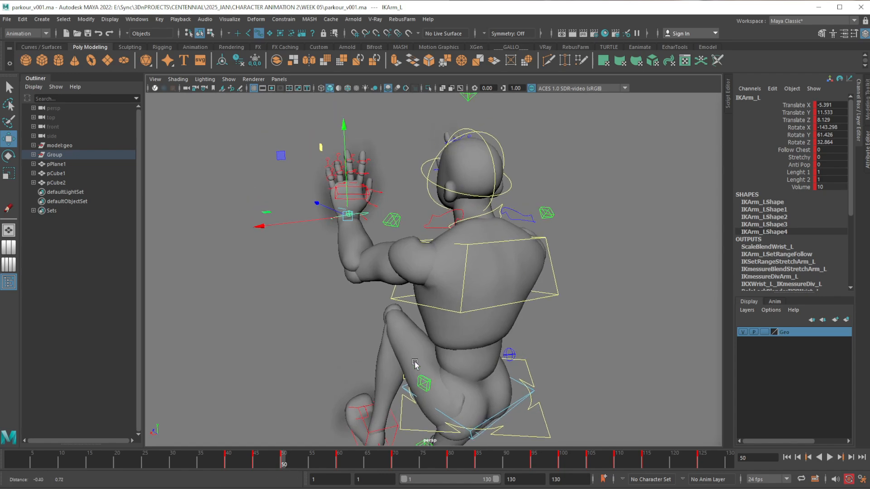
{"action": "right_click", "coordinate": [283, 462]}
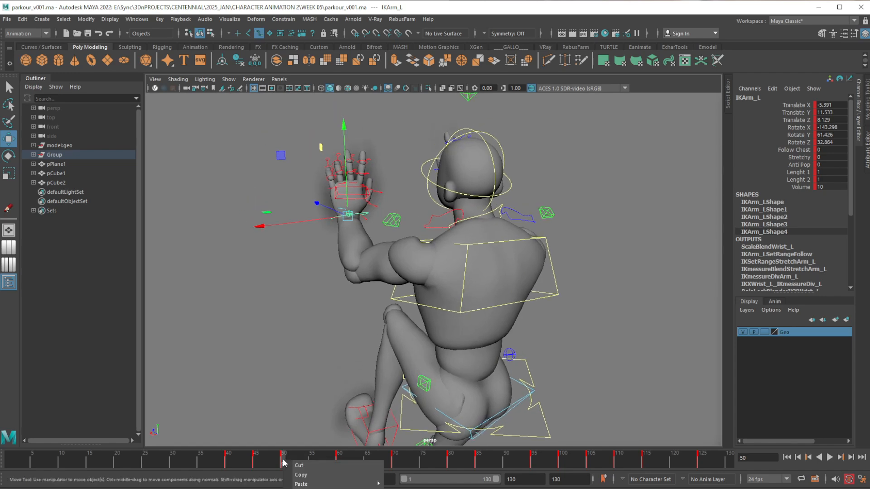
{"action": "left_click", "coordinate": [308, 475]}
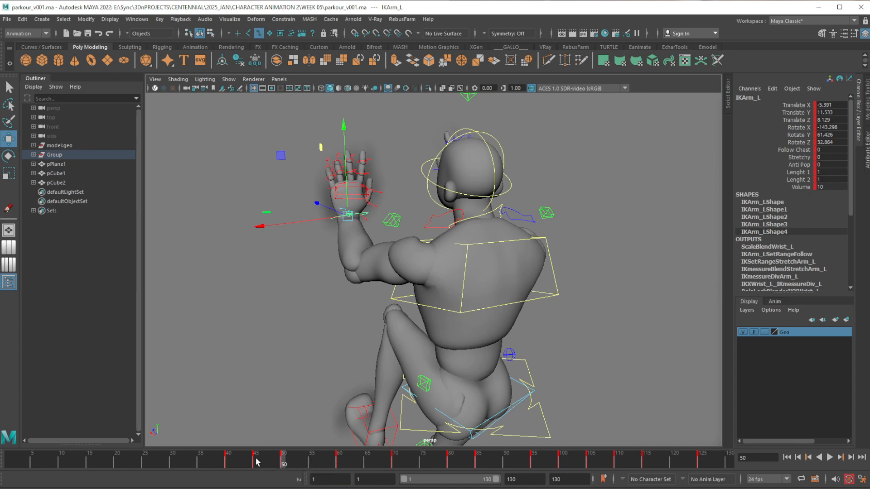
{"action": "left_click", "coordinate": [256, 462]}
{"action": "right_click", "coordinate": [256, 462]}
{"action": "mouse_move", "coordinate": [310, 483]}
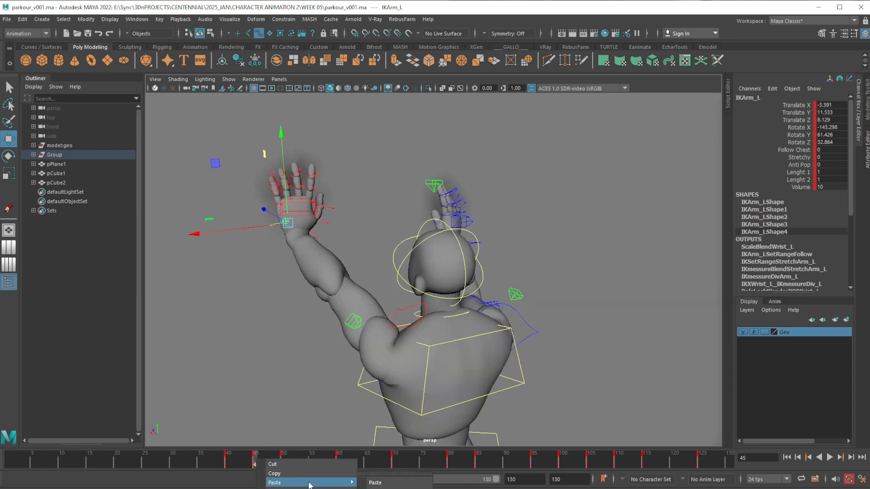
{"action": "left_click", "coordinate": [375, 482]}
At frame 45, move the root control closer to the wall, to Translate Z 4.434
{"action": "left_click_drag", "start_coordinate": [327, 335], "coordinate": [363, 385], "text": "alt"}
{"action": "middle_click_drag", "start_coordinate": [364, 385], "coordinate": [388, 321], "text": "alt"}
{"action": "left_click_drag", "start_coordinate": [388, 321], "coordinate": [426, 286], "text": "alt"}
{"action": "middle_click_drag", "start_coordinate": [426, 285], "coordinate": [428, 254], "text": "alt"}
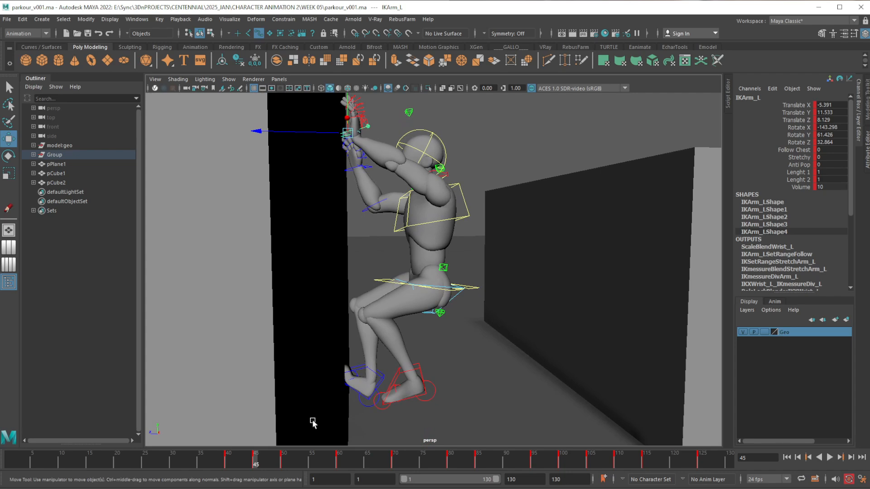
{"action": "mouse_move", "coordinate": [256, 463]}
{"action": "left_mouse_down"}
{"action": "mouse_move", "coordinate": [246, 464]}
{"action": "mouse_move", "coordinate": [295, 462]}
{"action": "mouse_move", "coordinate": [261, 467]}
{"action": "left_mouse_up"}
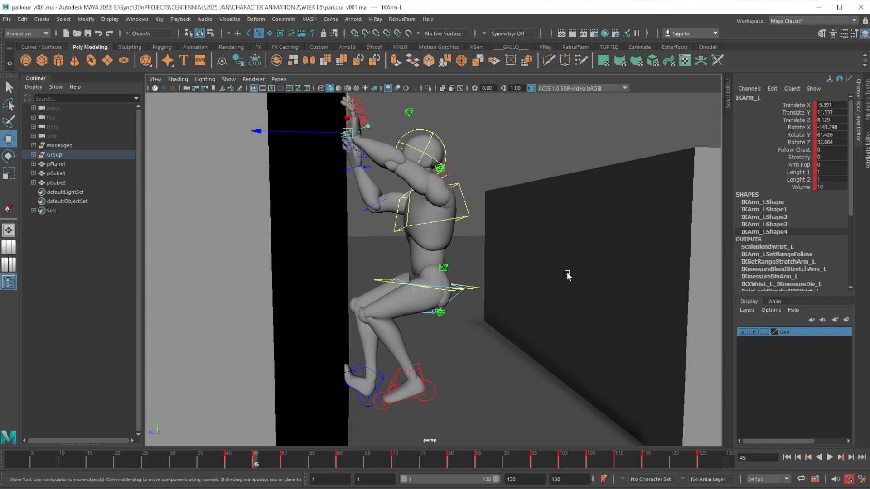
{"action": "left_click", "coordinate": [425, 292]}
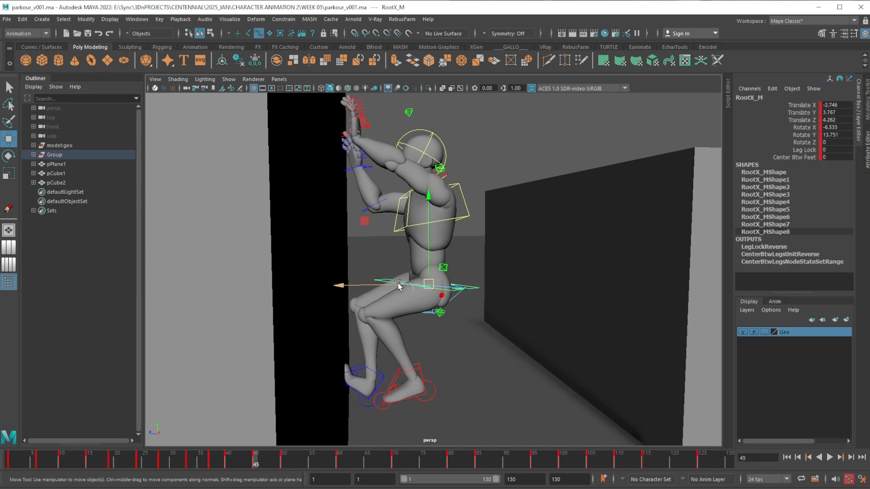
{"action": "left_click_drag", "start_coordinate": [399, 284], "coordinate": [396, 283]}
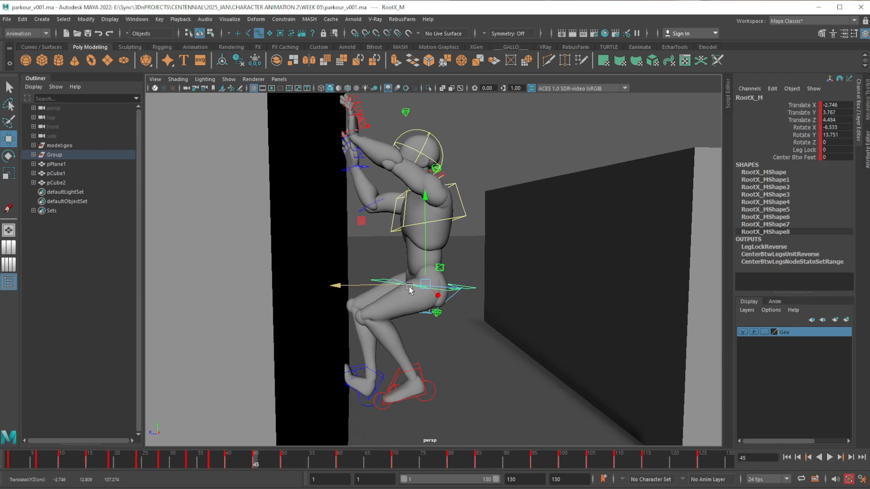
{"action": "middle_click_drag", "start_coordinate": [409, 286], "coordinate": [393, 295], "text": "alt"}
{"action": "middle_click_drag", "start_coordinate": [360, 217], "coordinate": [355, 247], "text": "alt"}
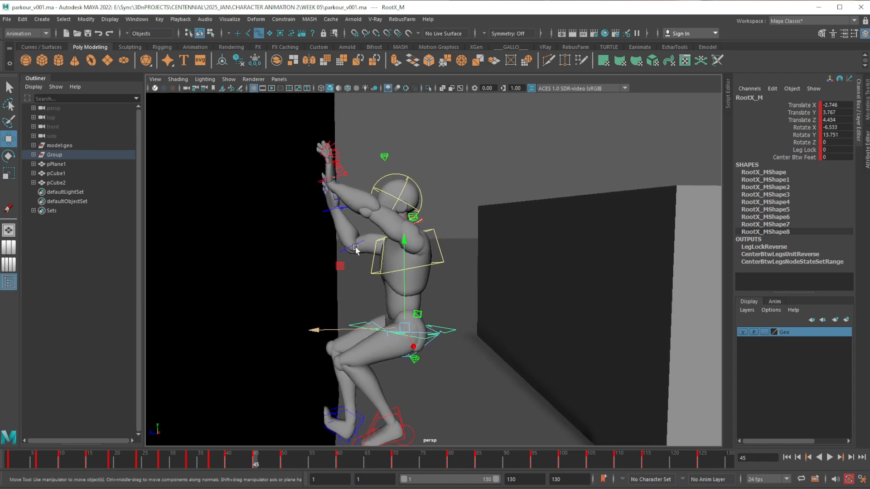
At frame 45, lower the left IK arm control to Translate Y 10.468 and push it toward the wall to Translate Z 8.221
{"action": "left_click", "coordinate": [323, 180]}
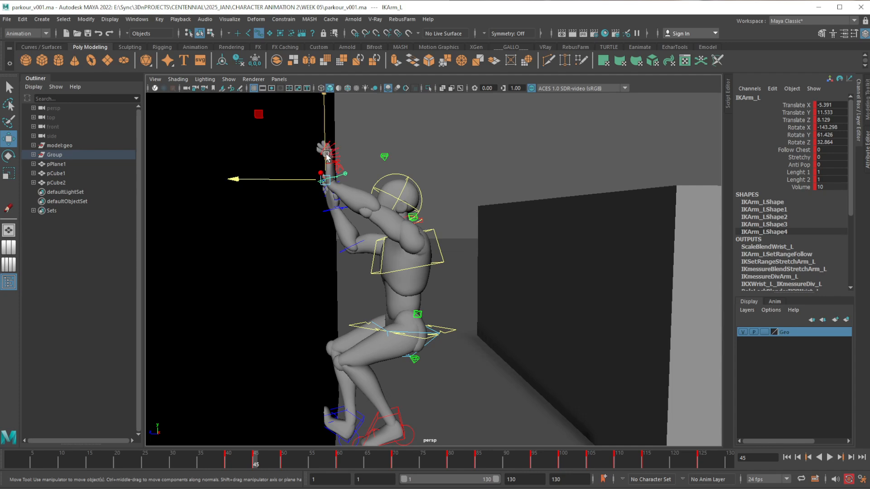
{"action": "left_click_drag", "start_coordinate": [327, 156], "coordinate": [325, 159]}
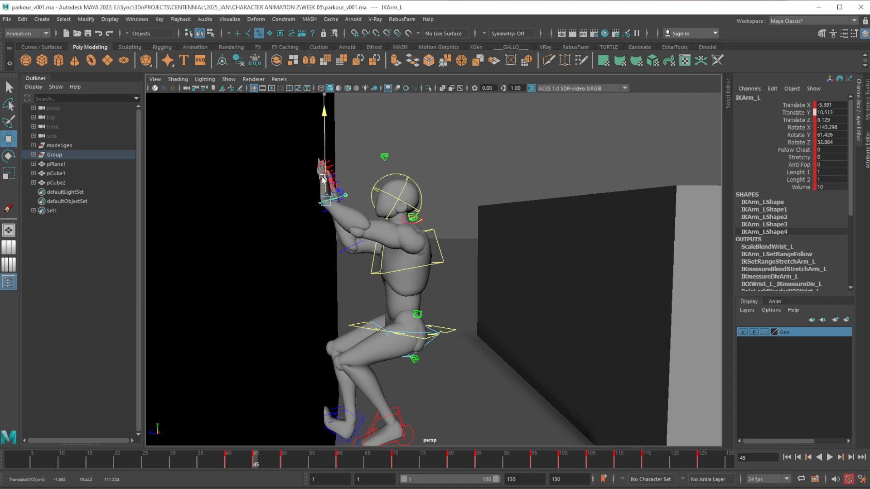
{"action": "left_click_drag", "start_coordinate": [337, 203], "coordinate": [374, 190], "text": "alt"}
{"action": "right_click_drag", "start_coordinate": [374, 190], "coordinate": [384, 254], "text": "alt"}
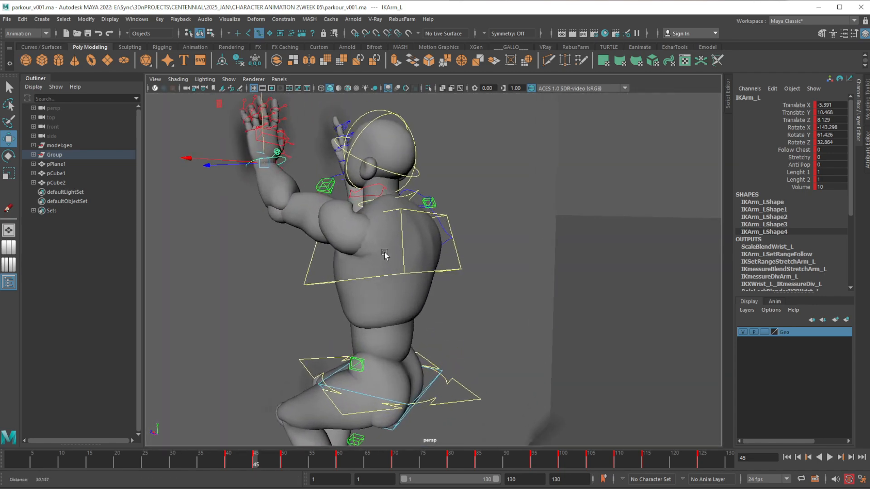
{"action": "middle_click_drag", "start_coordinate": [384, 254], "coordinate": [426, 344], "text": "alt"}
{"action": "right_click_drag", "start_coordinate": [425, 344], "coordinate": [385, 311], "text": "alt"}
{"action": "middle_click_drag", "start_coordinate": [342, 297], "coordinate": [450, 288], "text": "alt"}
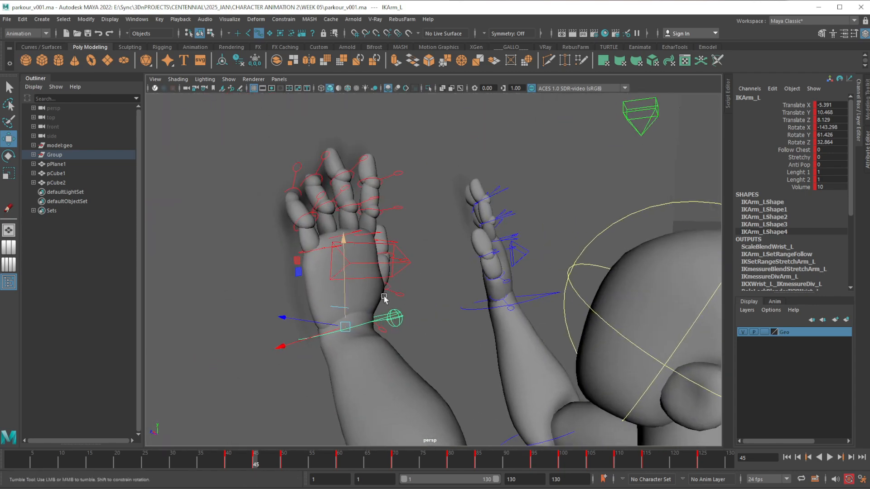
{"action": "left_click_drag", "start_coordinate": [386, 298], "coordinate": [431, 305], "text": "alt"}
{"action": "left_click_drag", "start_coordinate": [324, 327], "coordinate": [318, 325]}
{"action": "right_click_drag", "start_coordinate": [390, 323], "coordinate": [365, 286], "text": "alt"}
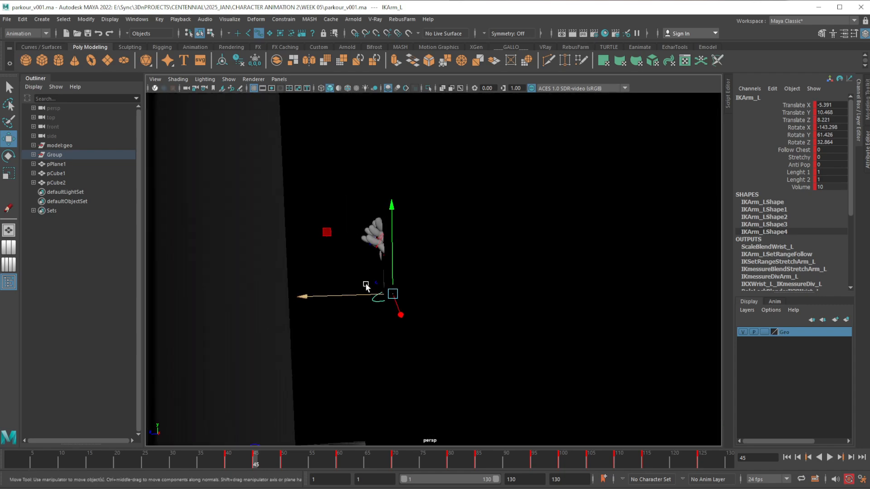
{"action": "mouse_move", "coordinate": [365, 286]}
{"action": "left_mouse_down", "text": "alt"}
{"action": "mouse_move", "coordinate": [402, 286]}
{"action": "mouse_move", "coordinate": [369, 285]}
{"action": "mouse_move", "coordinate": [358, 274]}
{"action": "left_mouse_up", "text": "alt"}
Using X-ray display temporarily, move the left arm's pole control to Translate X -3.681, Y 6.91, Z 2.182 at frame 45
{"action": "middle_click_drag", "start_coordinate": [391, 311], "coordinate": [402, 283], "text": "alt"}
{"action": "right_click_drag", "start_coordinate": [402, 283], "coordinate": [393, 215], "text": "alt"}
{"action": "left_click_drag", "start_coordinate": [393, 214], "coordinate": [427, 211], "text": "alt"}
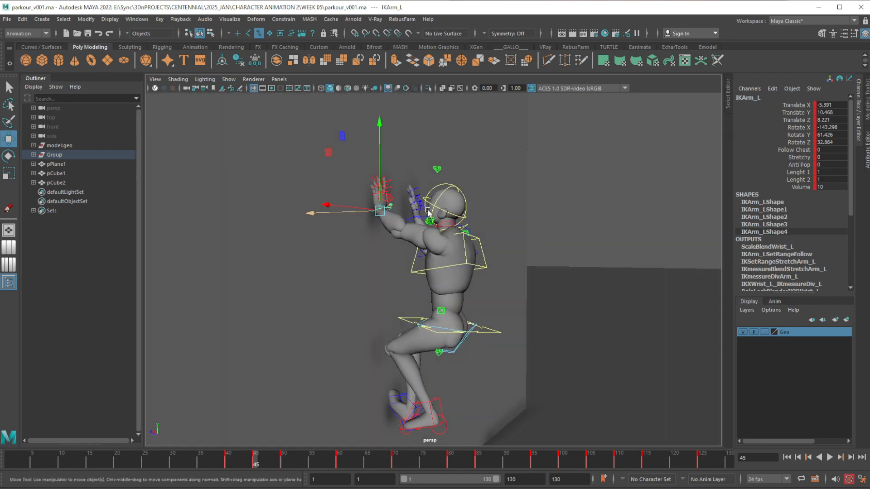
{"action": "left_click", "coordinate": [442, 88]}
{"action": "left_click", "coordinate": [323, 359]}
{"action": "left_click_drag", "start_coordinate": [329, 364], "coordinate": [310, 365], "text": "alt"}
{"action": "middle_click_drag", "start_coordinate": [260, 297], "coordinate": [313, 331]}
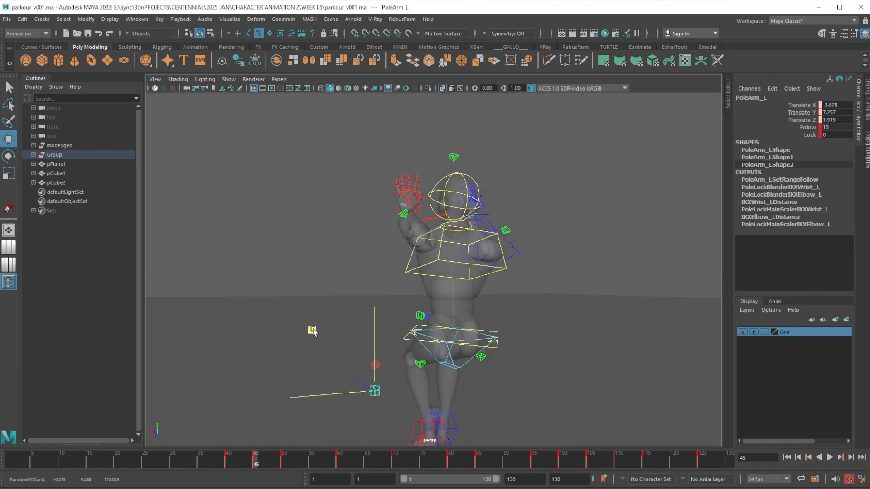
{"action": "left_click_drag", "start_coordinate": [366, 354], "coordinate": [455, 345], "text": "alt"}
{"action": "middle_click_drag", "start_coordinate": [454, 346], "coordinate": [398, 306], "text": "alt"}
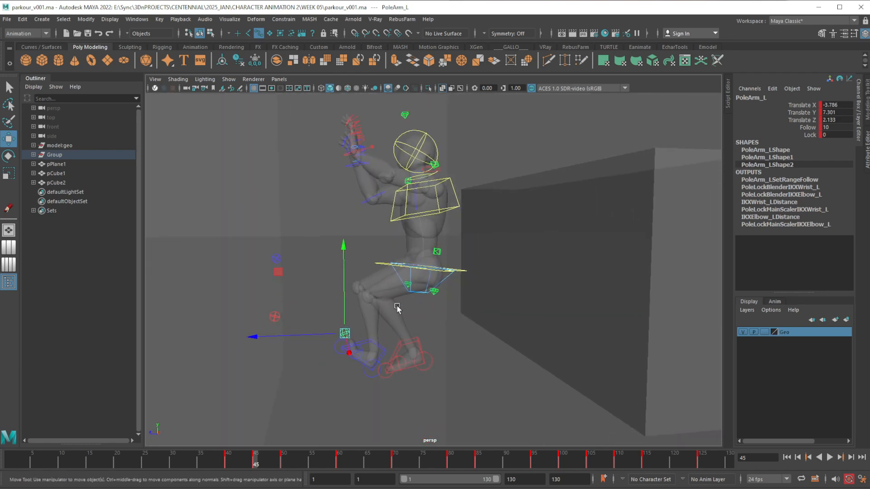
{"action": "left_click_drag", "start_coordinate": [398, 306], "coordinate": [344, 305], "text": "alt"}
{"action": "left_click", "coordinate": [442, 89]}
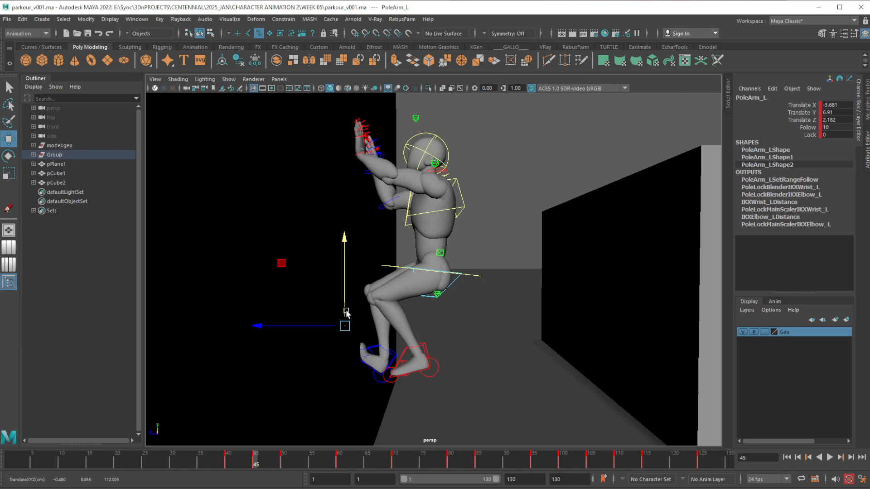
Examine the frame 45 arm and body pose against the wall from the side and behind
{"action": "middle_click_drag", "start_coordinate": [384, 287], "coordinate": [375, 278], "text": "alt"}
{"action": "left_click_drag", "start_coordinate": [382, 306], "coordinate": [375, 309], "text": "alt"}
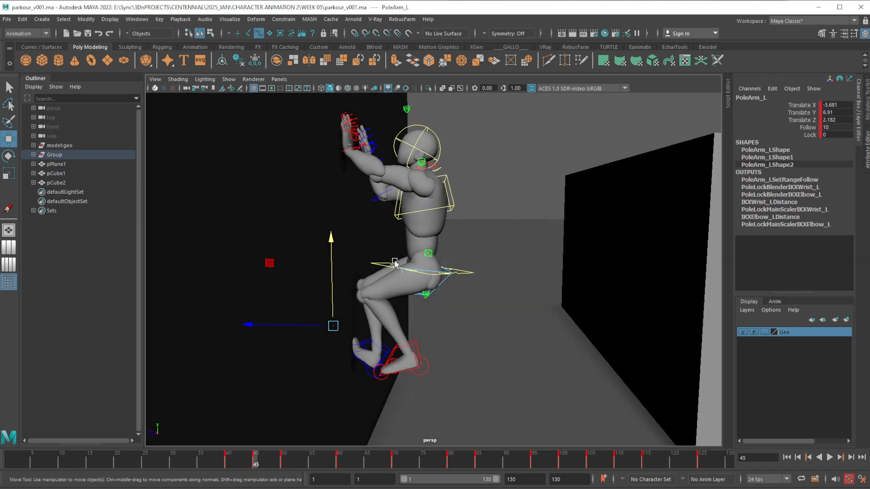
{"action": "left_click_drag", "start_coordinate": [395, 264], "coordinate": [394, 294], "text": "alt"}
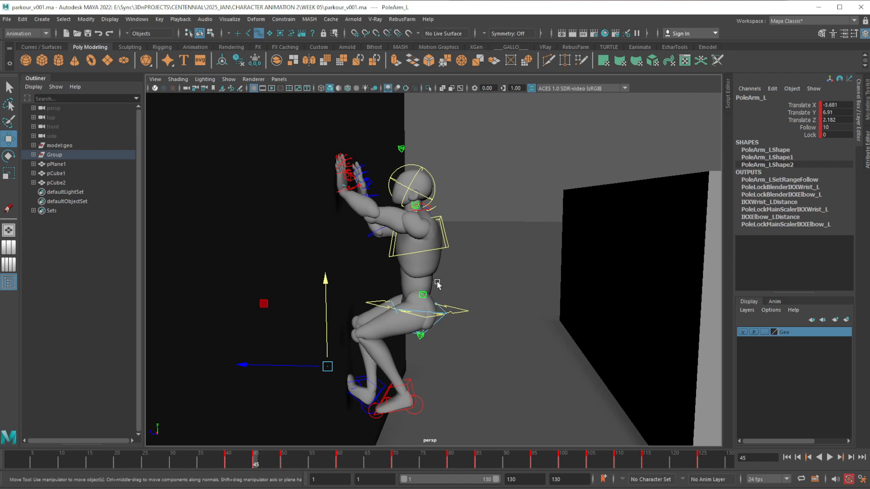
{"action": "left_click_drag", "start_coordinate": [437, 290], "coordinate": [410, 256], "text": "alt"}
{"action": "right_click_drag", "start_coordinate": [410, 256], "coordinate": [428, 293], "text": "alt"}
{"action": "left_click_drag", "start_coordinate": [428, 293], "coordinate": [406, 293], "text": "alt"}
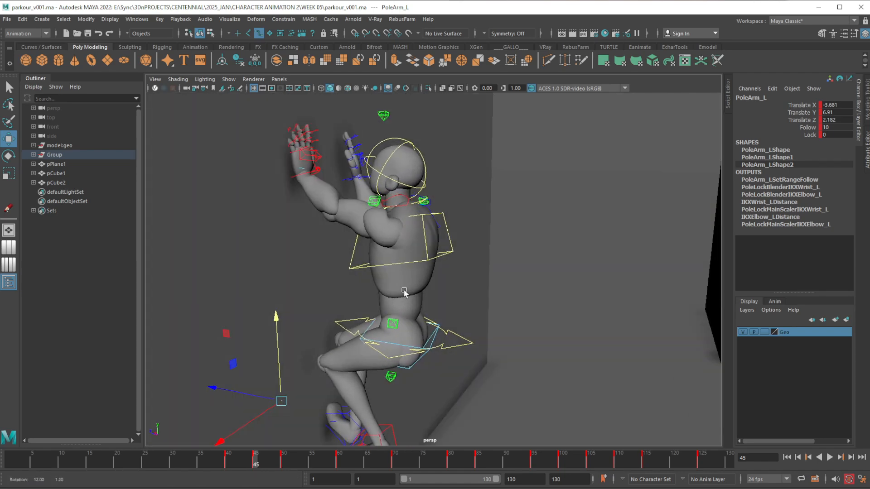
{"action": "middle_click_drag", "start_coordinate": [406, 293], "coordinate": [449, 297], "text": "alt"}
{"action": "right_click_drag", "start_coordinate": [442, 337], "coordinate": [439, 282], "text": "alt"}
{"action": "left_click_drag", "start_coordinate": [438, 282], "coordinate": [424, 301], "text": "alt"}
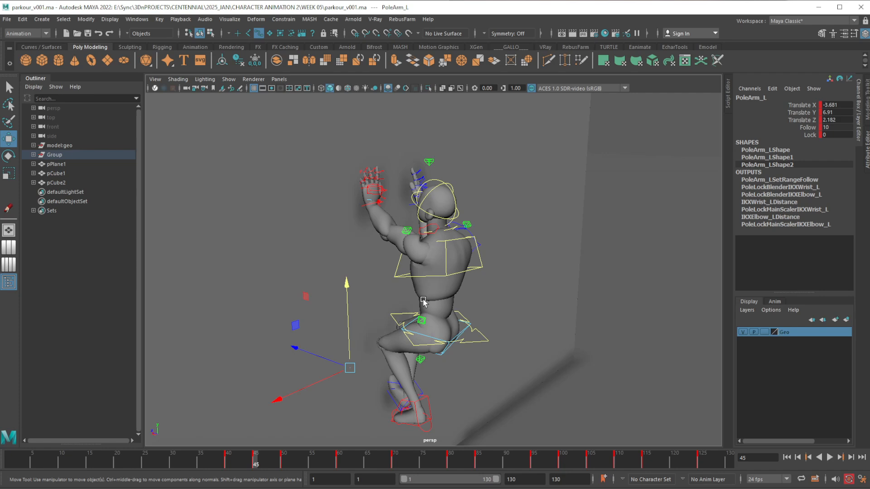
{"action": "left_click_drag", "start_coordinate": [419, 335], "coordinate": [434, 332], "text": "alt"}
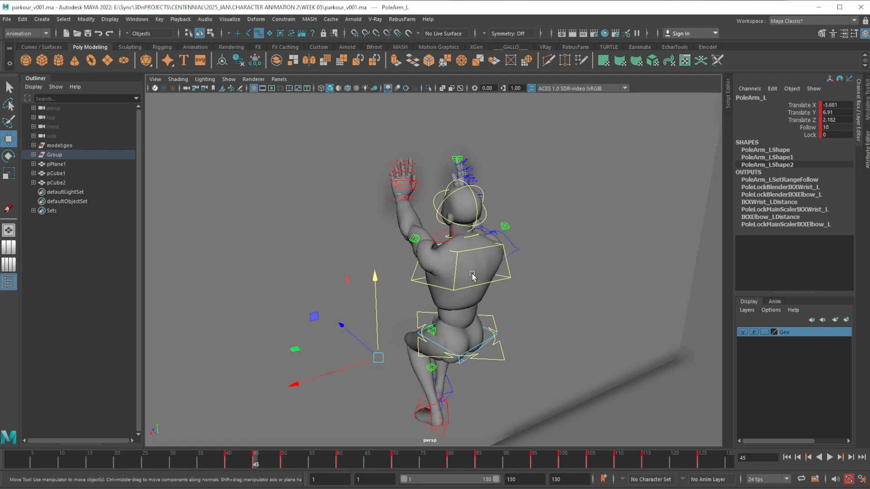
At frame 45, rotate the left FK scapula control to Rotate X 5.677, Y -14.416, Z 22.612
{"action": "left_click", "coordinate": [446, 246]}
{"action": "left_click_drag", "start_coordinate": [447, 246], "coordinate": [466, 275], "text": "alt"}
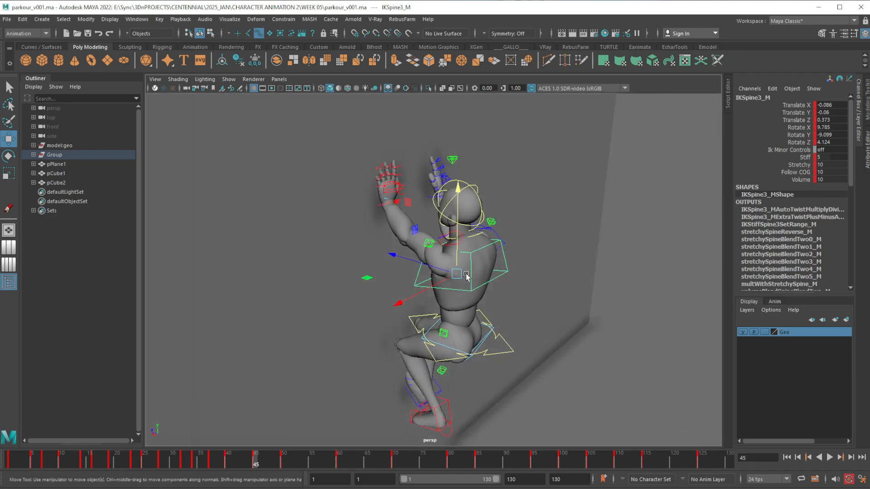
{"action": "left_click", "coordinate": [546, 225]}
{"action": "left_click", "coordinate": [460, 245]}
{"action": "left_click_drag", "start_coordinate": [460, 245], "coordinate": [481, 270], "text": "alt"}
{"action": "key", "text": "e"}
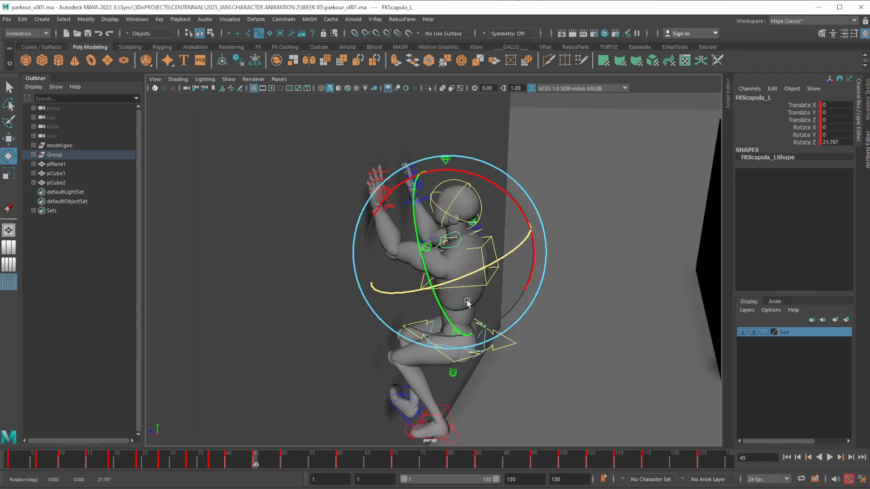
{"action": "left_click_drag", "start_coordinate": [466, 301], "coordinate": [446, 283], "text": "alt"}
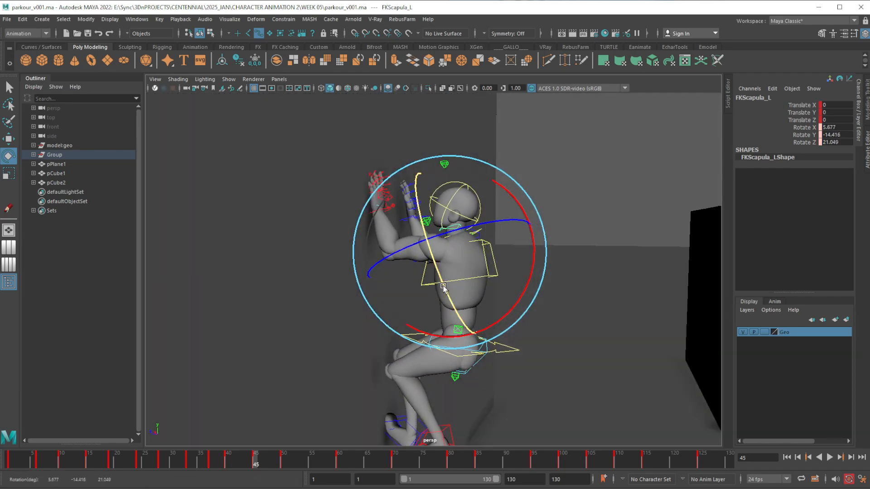
{"action": "left_click_drag", "start_coordinate": [471, 231], "coordinate": [520, 290], "text": "alt"}
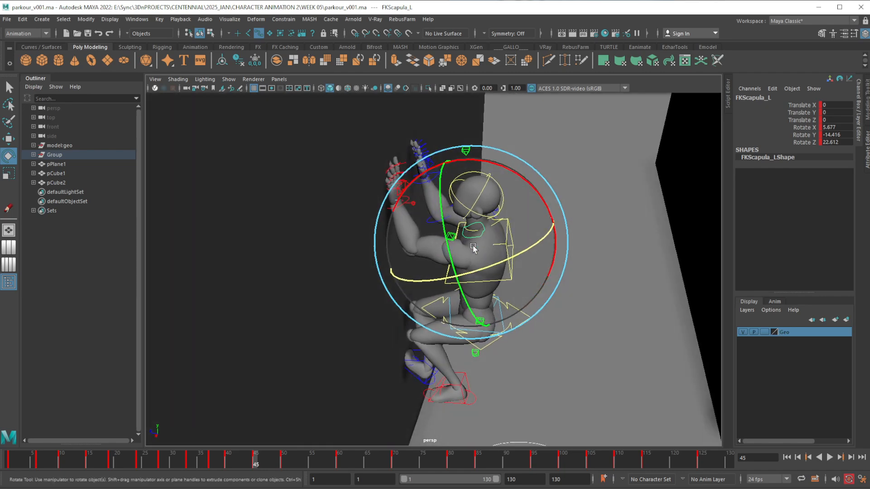
Check the left shoulder from several angles and increase the left scapula's Rotate Z to 25.527 at frame 45
{"action": "left_click_drag", "start_coordinate": [501, 230], "coordinate": [403, 335], "text": "alt"}
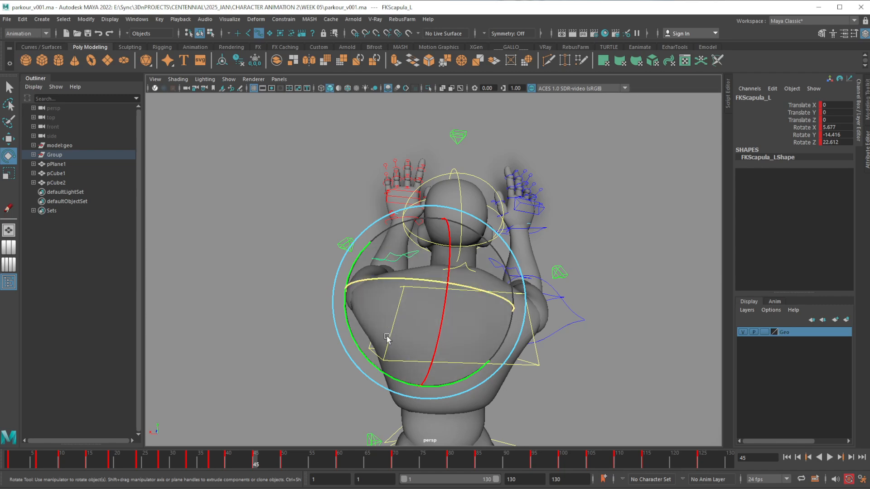
{"action": "left_click_drag", "start_coordinate": [392, 321], "coordinate": [481, 325], "text": "alt"}
{"action": "middle_click_drag", "start_coordinate": [581, 345], "coordinate": [501, 322], "text": "alt"}
{"action": "left_click_drag", "start_coordinate": [501, 322], "coordinate": [483, 326], "text": "alt"}
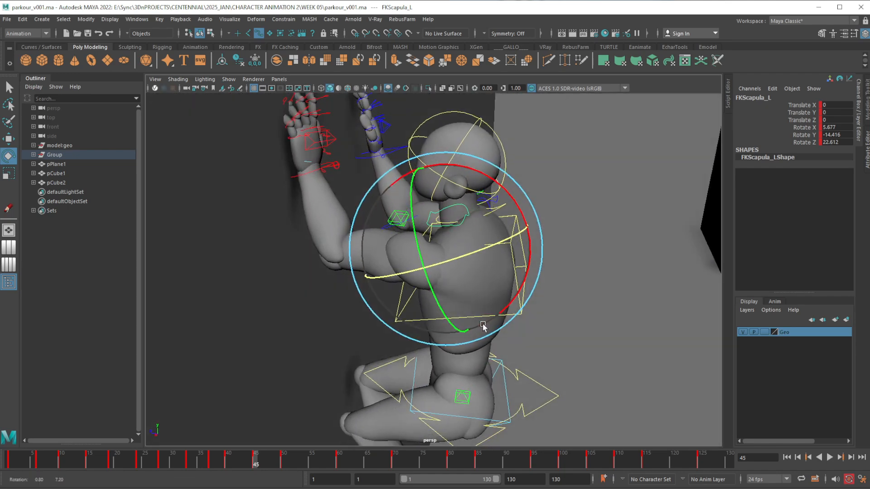
{"action": "left_click_drag", "start_coordinate": [468, 256], "coordinate": [463, 256]}
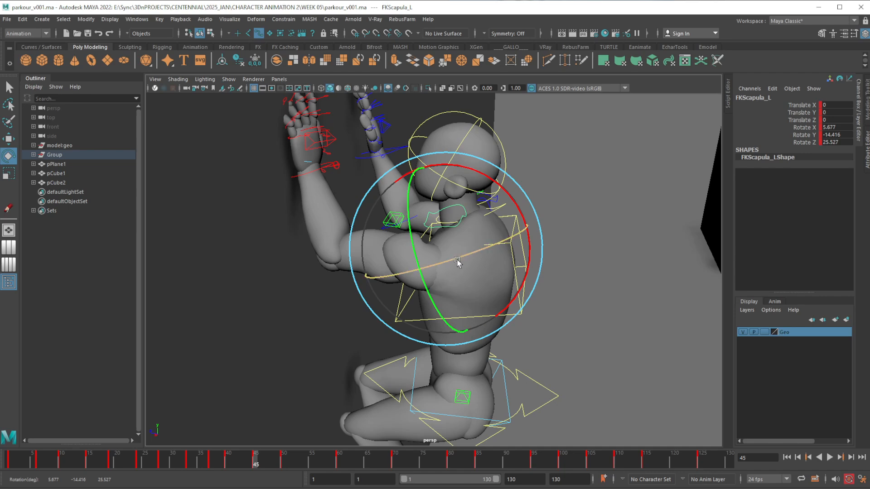
{"action": "middle_click_drag", "start_coordinate": [450, 322], "coordinate": [456, 301], "text": "alt"}
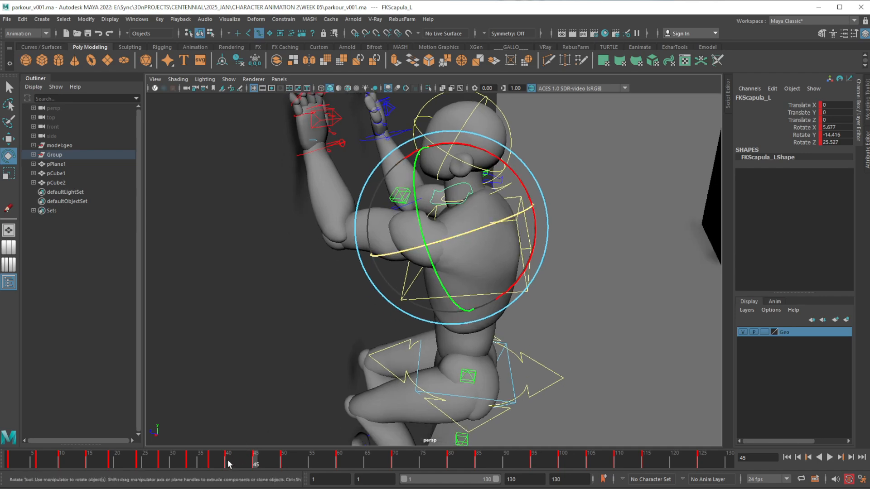
At frame 40, open the Graph Editor for the left FK scapula control and frame its Rotate X, Y and Z curves
{"action": "left_click", "coordinate": [228, 461]}
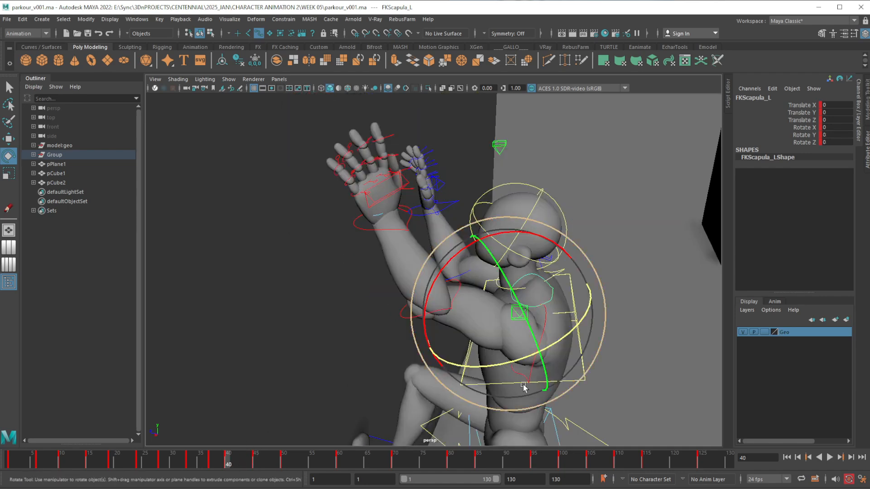
{"action": "middle_click_drag", "start_coordinate": [623, 416], "coordinate": [509, 319], "text": "alt"}
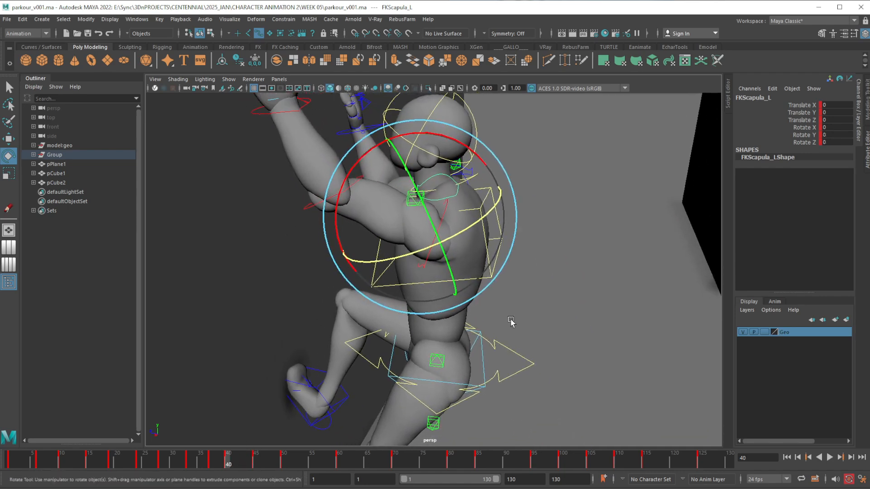
{"action": "mouse_move", "coordinate": [509, 319]}
{"action": "left_mouse_down", "text": "alt"}
{"action": "mouse_move", "coordinate": [506, 328]}
{"action": "mouse_move", "coordinate": [507, 319]}
{"action": "left_mouse_up", "text": "alt"}
{"action": "left_click_drag", "start_coordinate": [869, 92], "coordinate": [761, 114]}
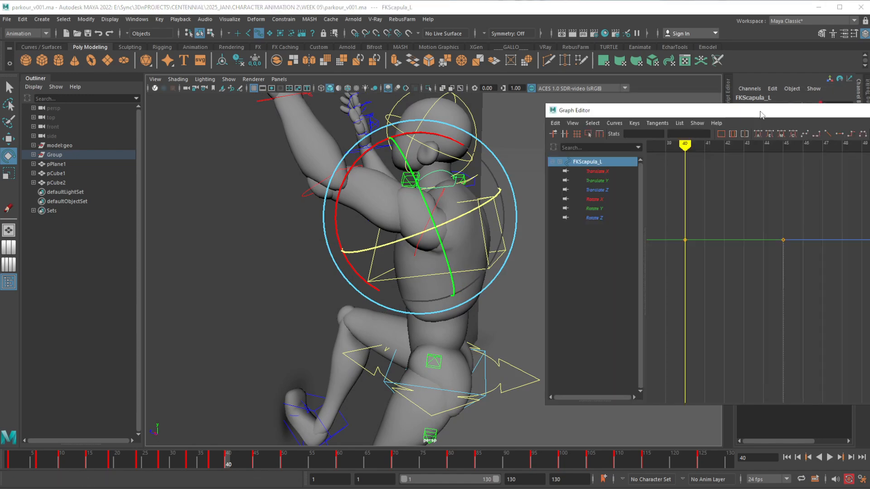
{"action": "left_click", "coordinate": [603, 172]}
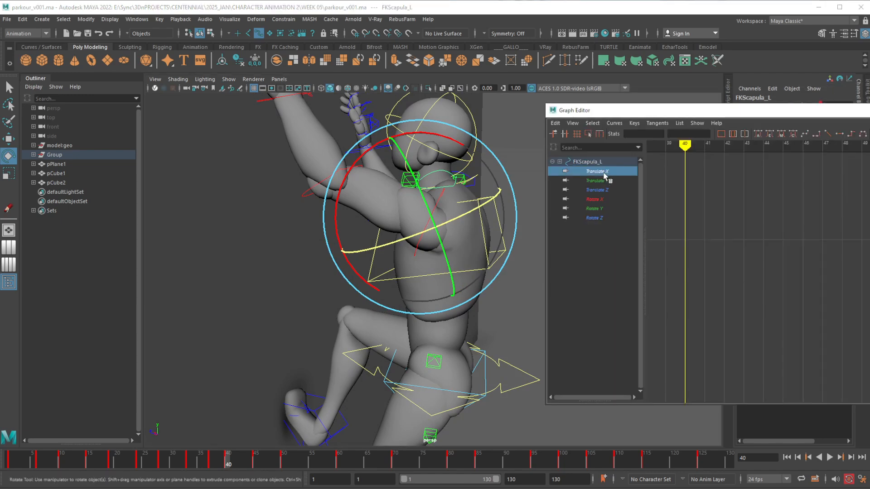
{"action": "left_click", "coordinate": [593, 200]}
{"action": "left_click", "coordinate": [594, 218], "text": "shift"}
{"action": "key", "text": "f"}
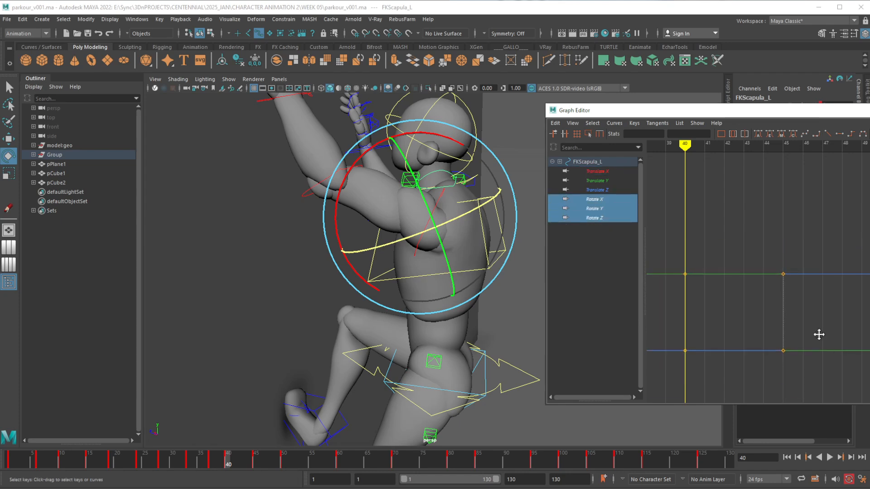
{"action": "middle_click_drag", "start_coordinate": [819, 334], "coordinate": [844, 285], "text": "alt"}
On the left scapula's frame 40 keys, raise Rotate X to about 3.6, lower Rotate Y, and raise Rotate Z to about 11.4
{"action": "left_click", "coordinate": [600, 200]}
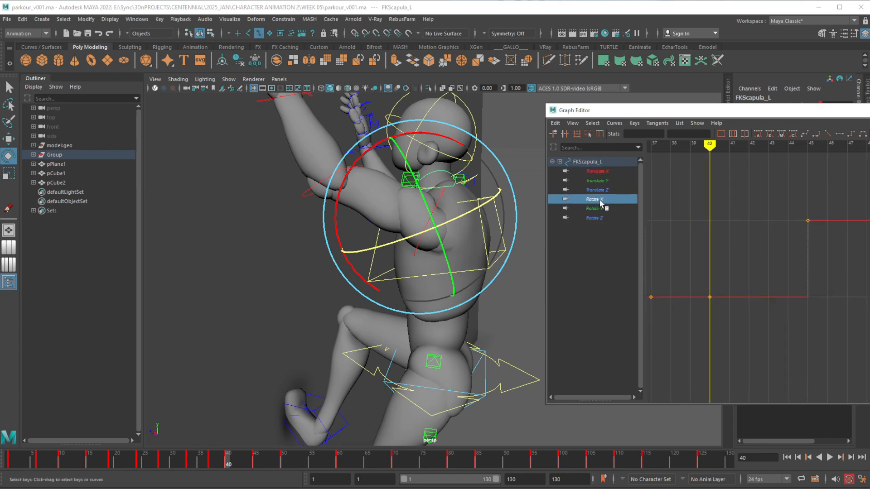
{"action": "middle_click_drag", "start_coordinate": [723, 293], "coordinate": [723, 253], "text": "shift"}
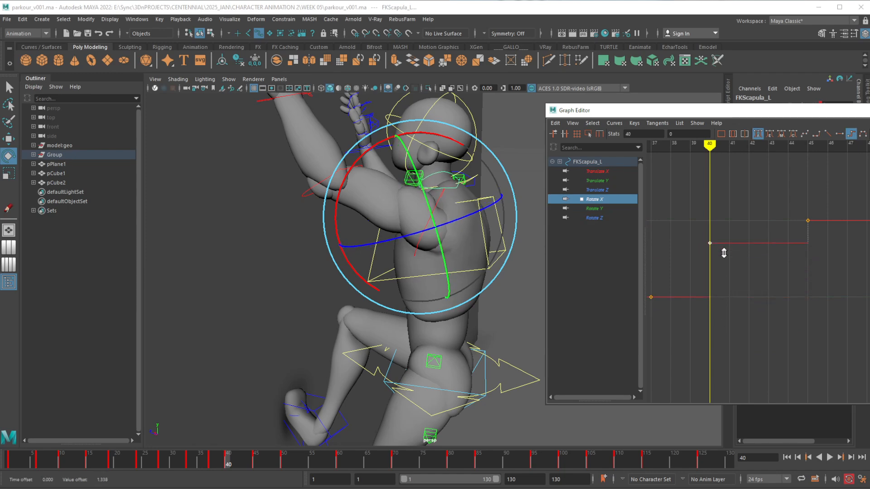
{"action": "left_click", "coordinate": [597, 209]}
{"action": "left_click_drag", "start_coordinate": [723, 237], "coordinate": [725, 240]}
{"action": "middle_click_drag", "start_coordinate": [735, 206], "coordinate": [734, 252], "text": "shift"}
{"action": "left_click", "coordinate": [595, 218]}
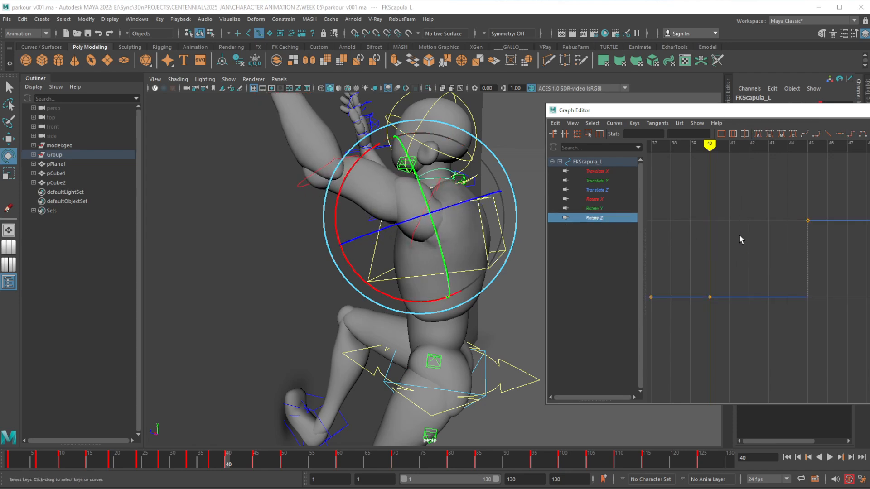
{"action": "middle_click_drag", "start_coordinate": [736, 311], "coordinate": [740, 276], "text": "shift"}
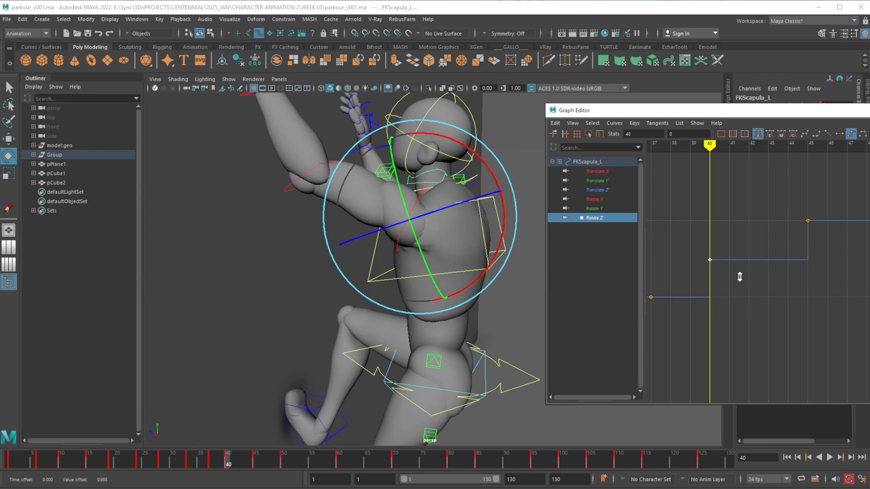
Fine-tune the left scapula's rotation at frame 40 to Rotate Y -22.554 and Rotate Z 11.201
{"action": "left_click_drag", "start_coordinate": [403, 202], "coordinate": [401, 183]}
{"action": "middle_click_drag", "start_coordinate": [408, 167], "coordinate": [407, 243], "text": "alt"}
{"action": "left_click_drag", "start_coordinate": [407, 243], "coordinate": [349, 311], "text": "alt"}
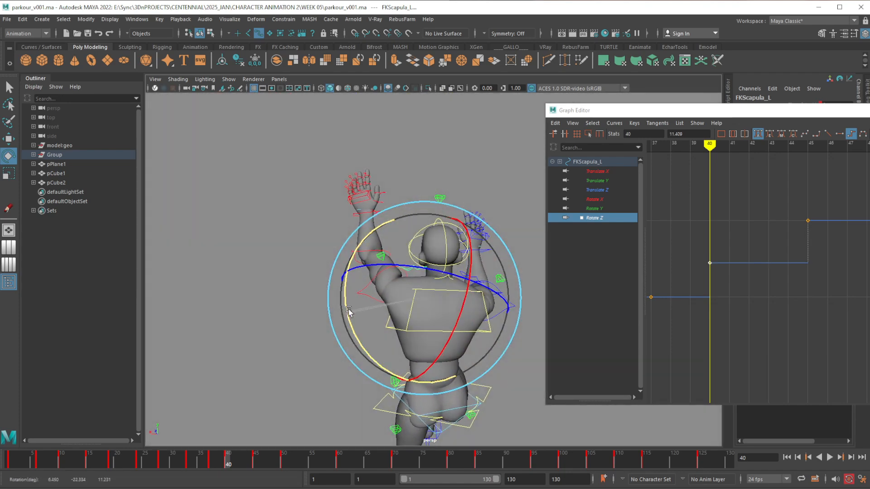
Examine the left shoulder and arm motion between frames 37 and 45 from behind and from the side
{"action": "left_click_drag", "start_coordinate": [231, 465], "coordinate": [211, 467]}
{"action": "left_click_drag", "start_coordinate": [336, 335], "coordinate": [346, 302], "text": "alt"}
{"action": "left_click_drag", "start_coordinate": [338, 334], "coordinate": [360, 347], "text": "alt"}
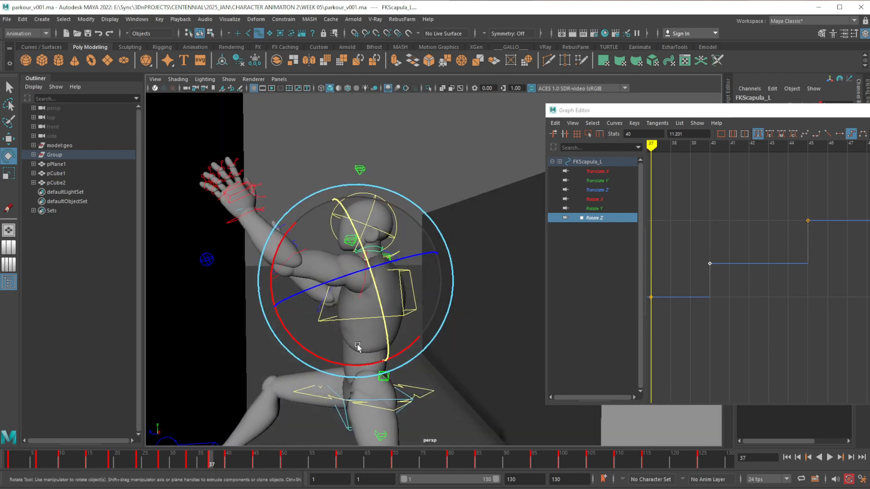
{"action": "mouse_move", "coordinate": [207, 459]}
{"action": "left_mouse_down"}
{"action": "mouse_move", "coordinate": [293, 455]}
{"action": "mouse_move", "coordinate": [246, 455]}
{"action": "left_mouse_up"}
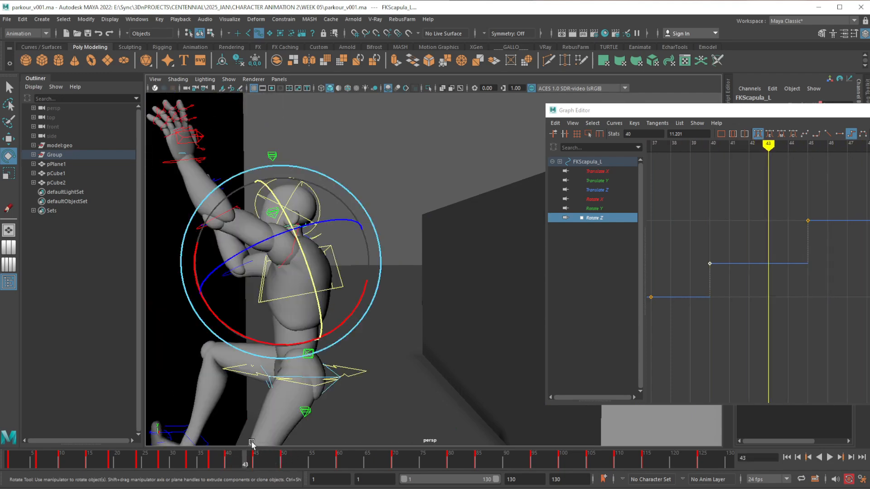
{"action": "middle_click_drag", "start_coordinate": [262, 295], "coordinate": [316, 318], "text": "alt"}
{"action": "scroll", "coordinate": [393, 290], "scroll_direction": "down", "scroll_amount": 2}
{"action": "middle_click_drag", "start_coordinate": [394, 289], "coordinate": [329, 274], "text": "alt"}
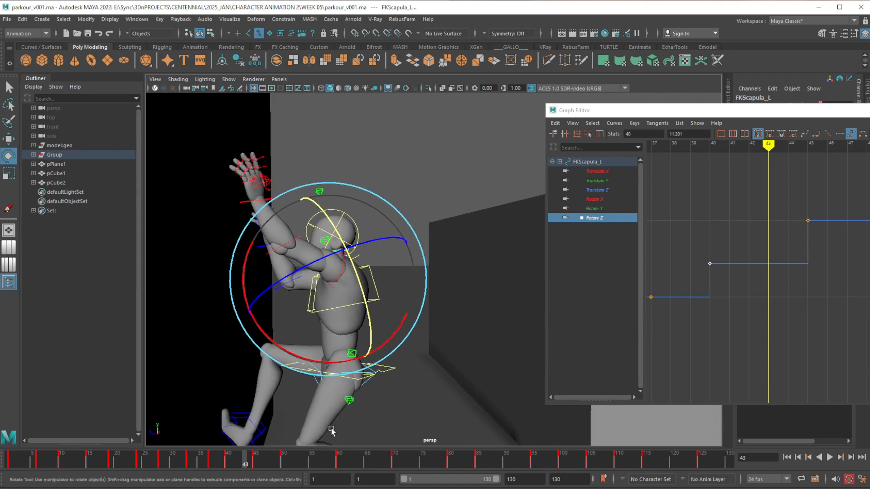
{"action": "left_click_drag", "start_coordinate": [249, 461], "coordinate": [253, 460]}
{"action": "left_click_drag", "start_coordinate": [348, 371], "coordinate": [345, 351], "text": "alt"}
Check the full-body pose around frame 41 from the side and follow its transition to the wall at frame 45
{"action": "left_click", "coordinate": [249, 462]}
{"action": "mouse_move", "coordinate": [249, 462]}
{"action": "left_mouse_down"}
{"action": "mouse_move", "coordinate": [228, 462]}
{"action": "mouse_move", "coordinate": [235, 461]}
{"action": "left_mouse_up"}
{"action": "left_click_drag", "start_coordinate": [372, 304], "coordinate": [355, 332], "text": "alt"}
{"action": "middle_click_drag", "start_coordinate": [355, 332], "coordinate": [355, 298], "text": "alt"}
{"action": "right_click_drag", "start_coordinate": [355, 297], "coordinate": [367, 264], "text": "alt"}
{"action": "middle_click_drag", "start_coordinate": [445, 319], "coordinate": [431, 326], "text": "alt"}
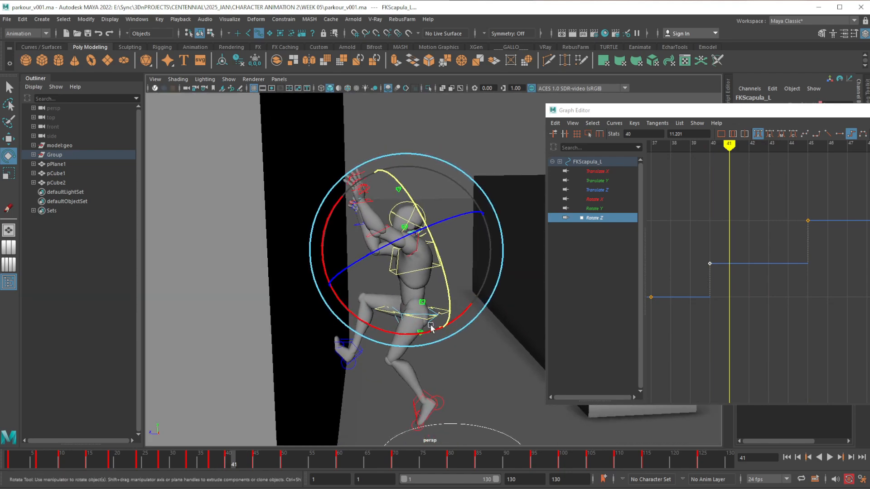
{"action": "left_click_drag", "start_coordinate": [431, 326], "coordinate": [431, 346], "text": "alt"}
{"action": "left_click_drag", "start_coordinate": [338, 386], "coordinate": [334, 381], "text": "alt"}
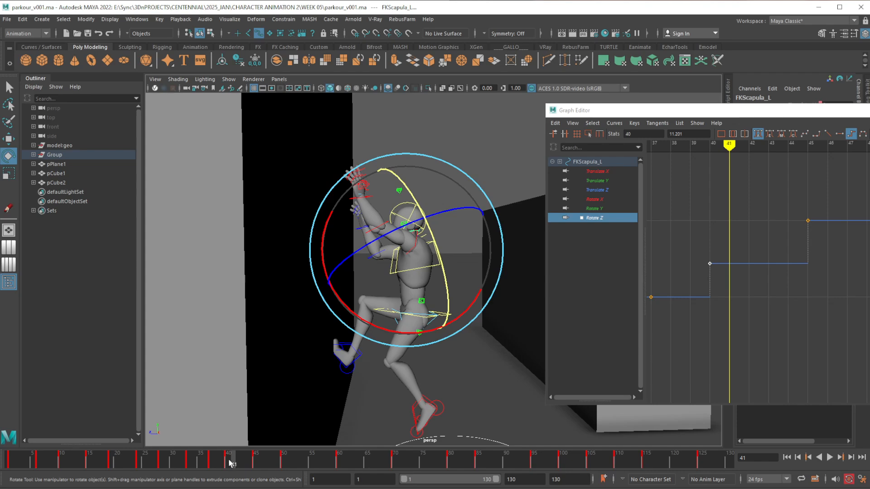
{"action": "left_click_drag", "start_coordinate": [231, 463], "coordinate": [255, 465]}
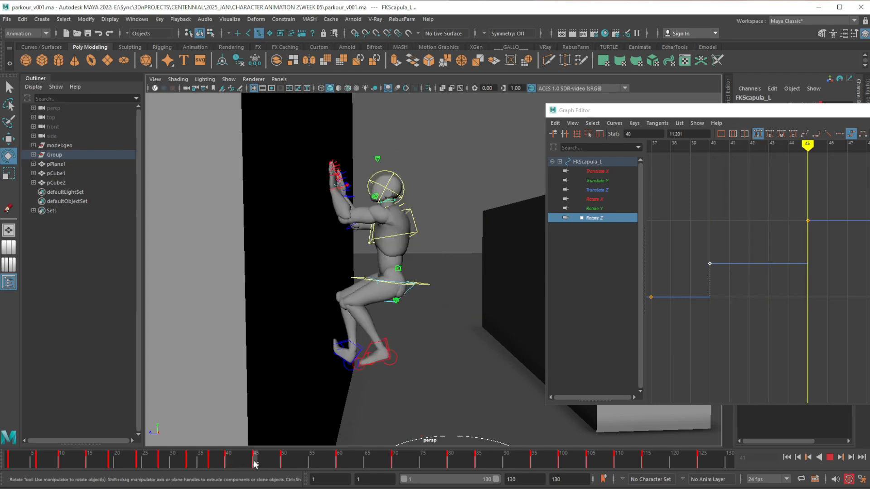
Inspect the frame 45 wall pose from several angles and compare it with frames 49 and 50
{"action": "left_click_drag", "start_coordinate": [384, 333], "coordinate": [355, 256], "text": "alt"}
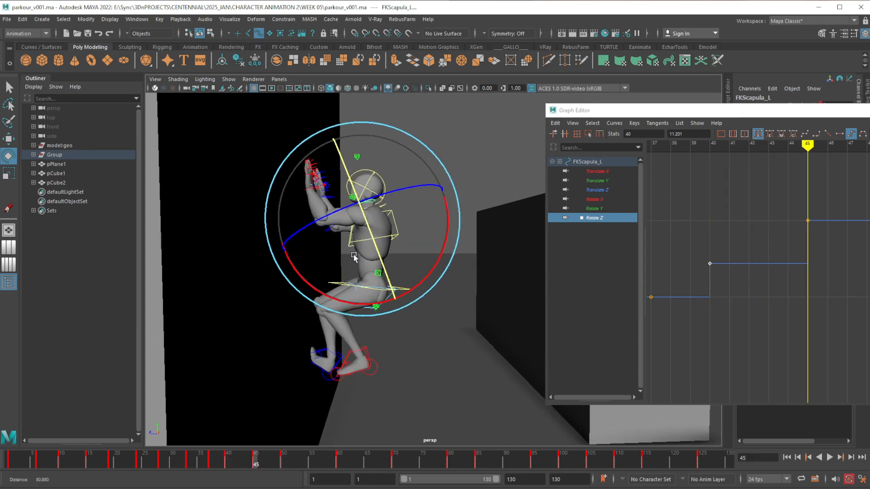
{"action": "right_click_drag", "start_coordinate": [355, 255], "coordinate": [356, 278], "text": "alt"}
{"action": "middle_click_drag", "start_coordinate": [356, 279], "coordinate": [370, 330], "text": "alt"}
{"action": "mouse_move", "coordinate": [371, 330]}
{"action": "left_mouse_down", "text": "alt"}
{"action": "mouse_move", "coordinate": [359, 324]}
{"action": "mouse_move", "coordinate": [367, 327]}
{"action": "mouse_move", "coordinate": [353, 330]}
{"action": "mouse_move", "coordinate": [360, 335]}
{"action": "left_mouse_up", "text": "alt"}
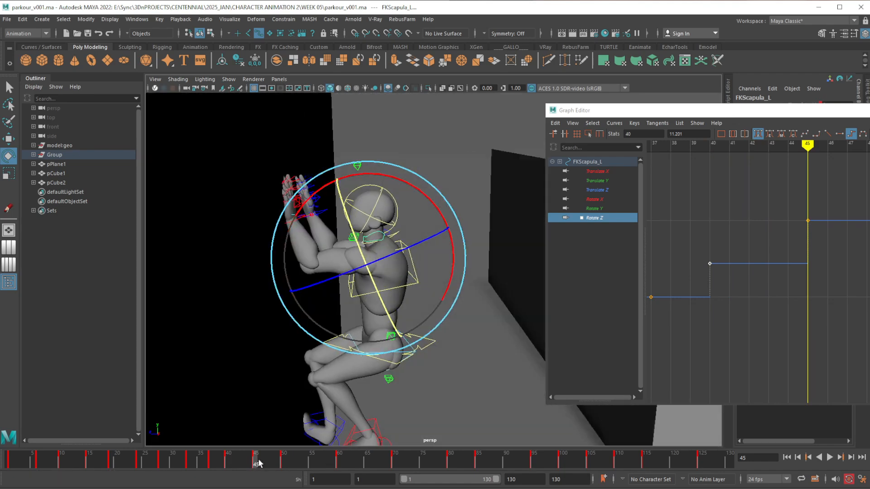
{"action": "left_click_drag", "start_coordinate": [256, 463], "coordinate": [278, 465]}
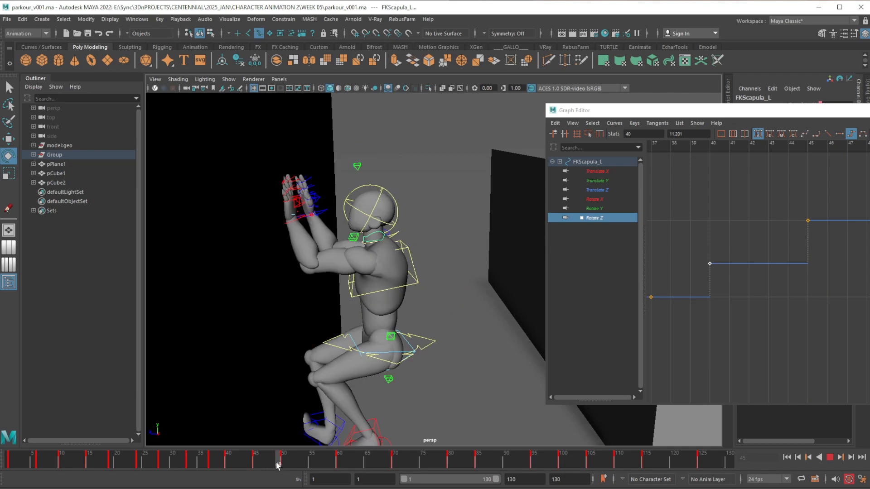
{"action": "key", "text": "e"}
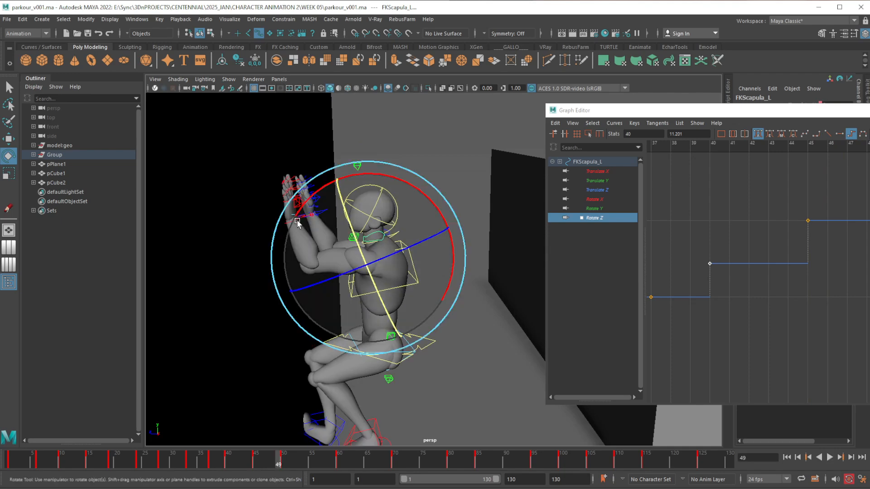
{"action": "key", "text": "alt+period"}
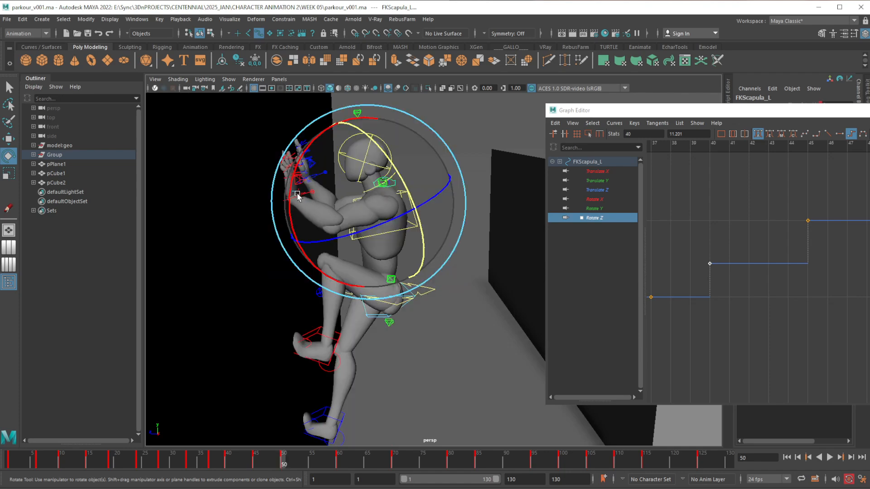
Copy the left IK arm control's key from frame 45 and paste it at frame 50
{"action": "left_click", "coordinate": [257, 465]}
{"action": "left_click", "coordinate": [312, 215]}
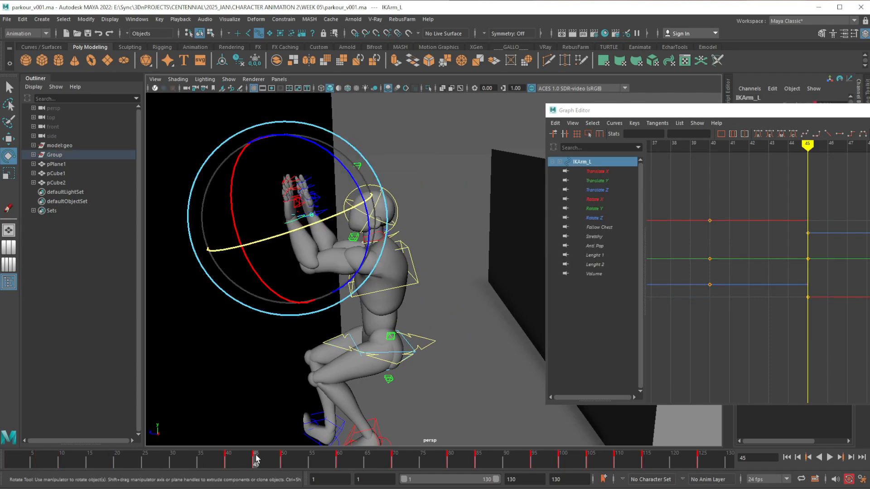
{"action": "left_click", "coordinate": [284, 463]}
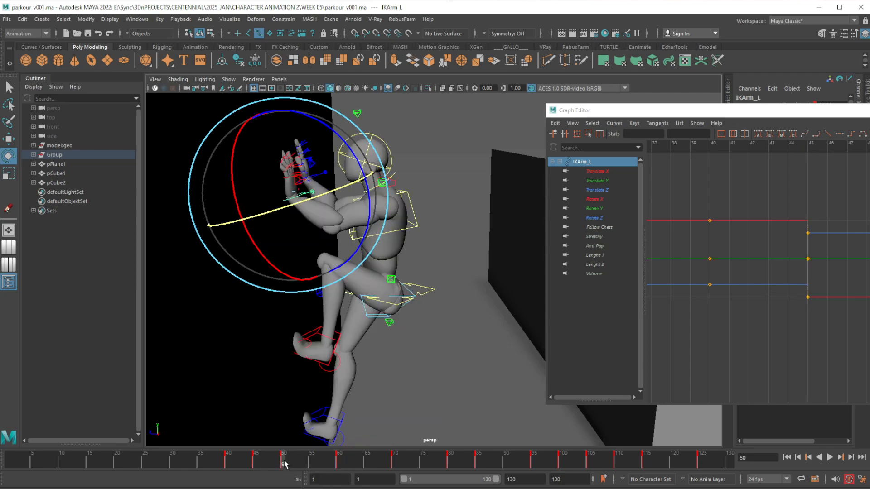
{"action": "right_click", "coordinate": [284, 463]}
{"action": "left_click", "coordinate": [390, 486]}
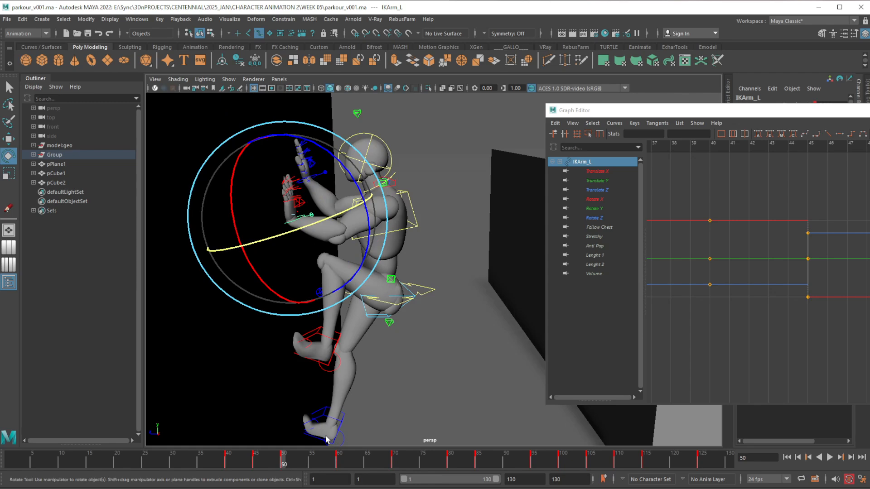
Compare the left scapula at frames 45 and 50, and rotate its FK control at frame 50 to about Rotate Z 8
{"action": "left_click", "coordinate": [443, 203]}
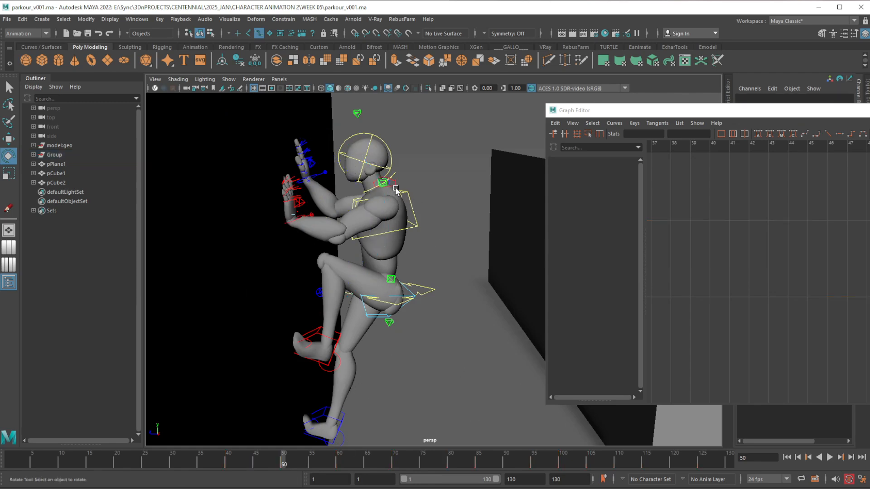
{"action": "left_click", "coordinate": [396, 190]}
{"action": "left_click_drag", "start_coordinate": [396, 190], "coordinate": [302, 356], "text": "alt"}
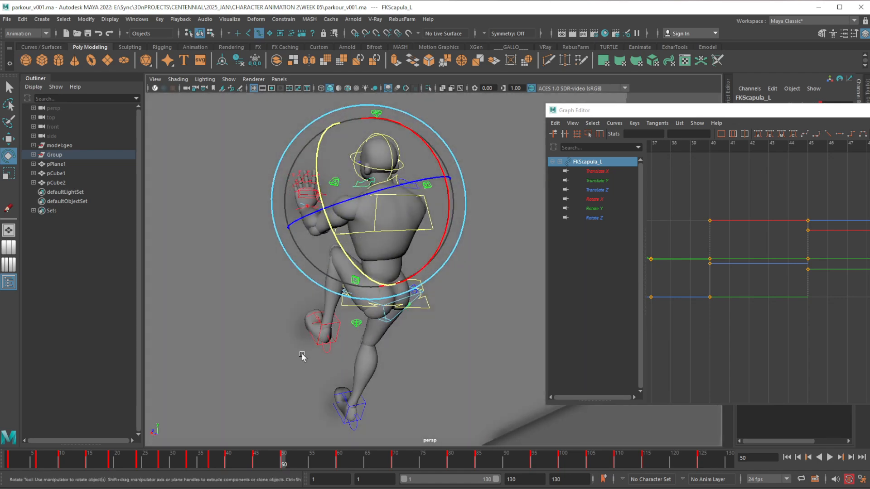
{"action": "left_click", "coordinate": [256, 463]}
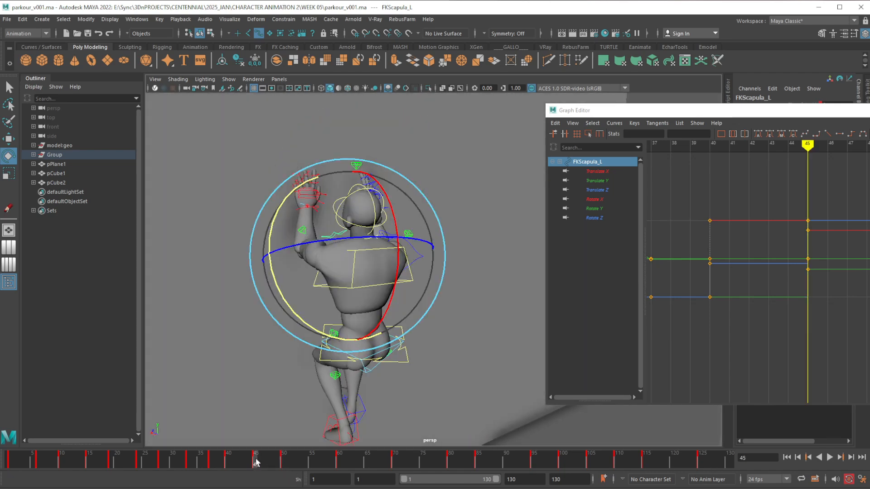
{"action": "key", "text": "alt+v"}
{"action": "mouse_move", "coordinate": [279, 459]}
{"action": "left_mouse_down"}
{"action": "mouse_move", "coordinate": [265, 462]}
{"action": "mouse_move", "coordinate": [282, 457]}
{"action": "left_mouse_up"}
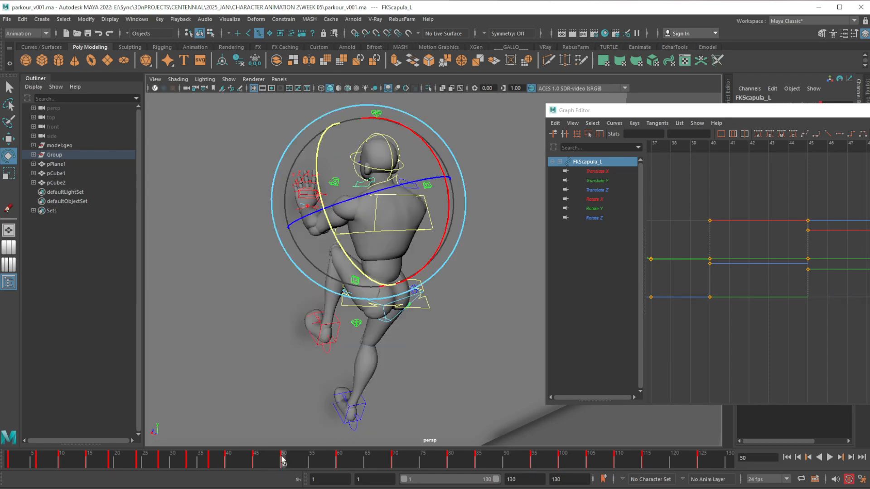
{"action": "left_click_drag", "start_coordinate": [367, 325], "coordinate": [455, 312], "text": "alt"}
{"action": "left_click_drag", "start_coordinate": [418, 218], "coordinate": [379, 218]}
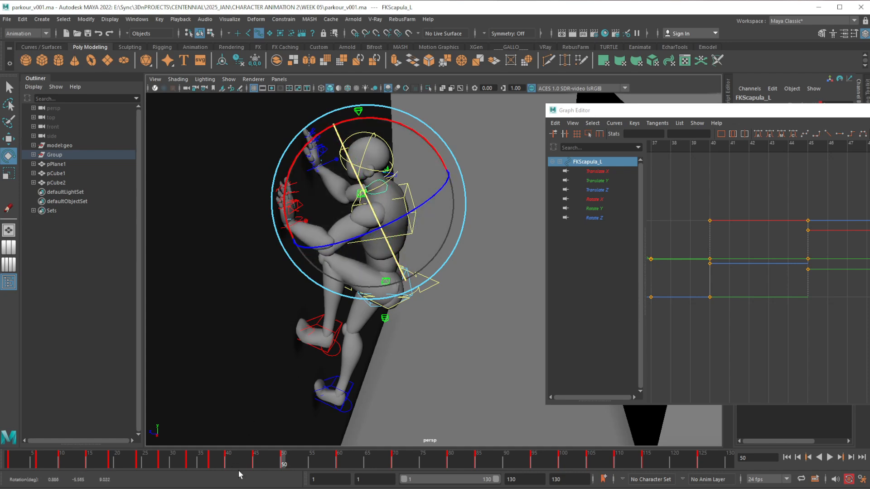
At frame 45, rotate the right FK shoulder control to Rotate X 31.184, Y 17.221, Z 115.357
{"action": "mouse_move", "coordinate": [245, 467]}
{"action": "left_mouse_down"}
{"action": "mouse_move", "coordinate": [292, 467]}
{"action": "mouse_move", "coordinate": [245, 465]}
{"action": "mouse_move", "coordinate": [288, 464]}
{"action": "mouse_move", "coordinate": [253, 462]}
{"action": "mouse_move", "coordinate": [289, 456]}
{"action": "mouse_move", "coordinate": [246, 457]}
{"action": "mouse_move", "coordinate": [286, 457]}
{"action": "mouse_move", "coordinate": [247, 457]}
{"action": "mouse_move", "coordinate": [278, 453]}
{"action": "left_mouse_up"}
{"action": "left_click_drag", "start_coordinate": [345, 380], "coordinate": [290, 355], "text": "alt"}
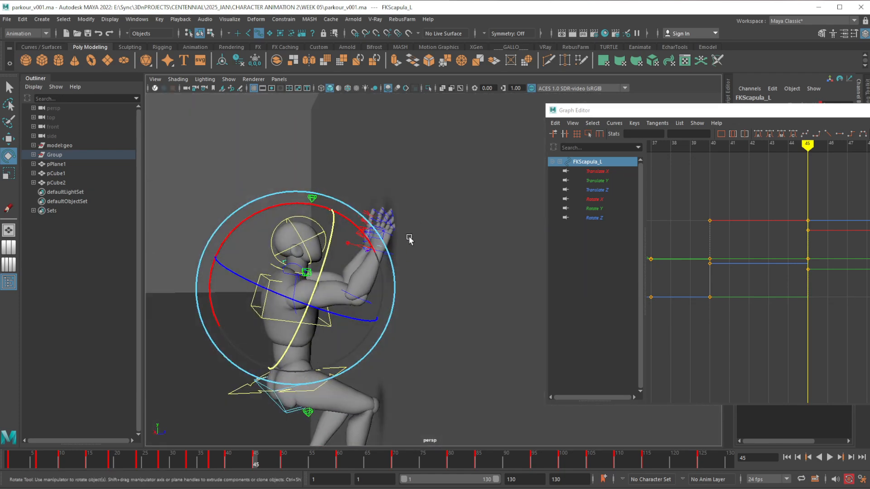
{"action": "left_click", "coordinate": [432, 256]}
{"action": "left_click", "coordinate": [299, 297]}
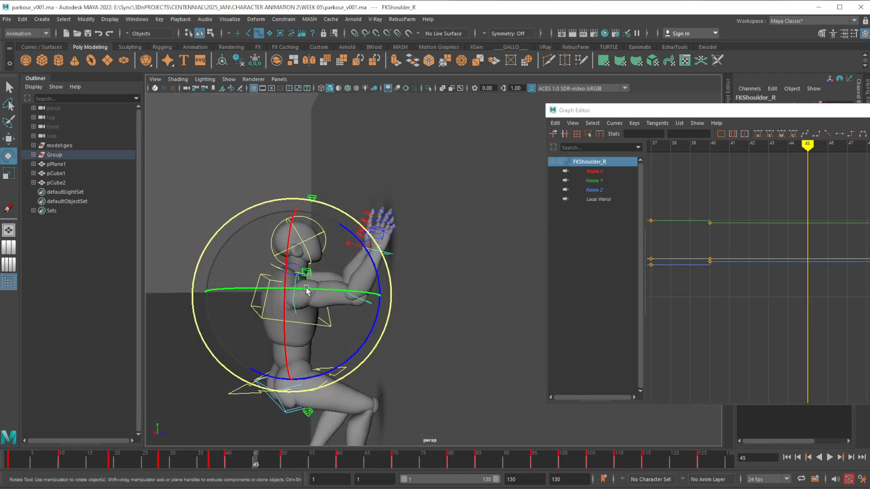
{"action": "left_click_drag", "start_coordinate": [377, 261], "coordinate": [367, 251]}
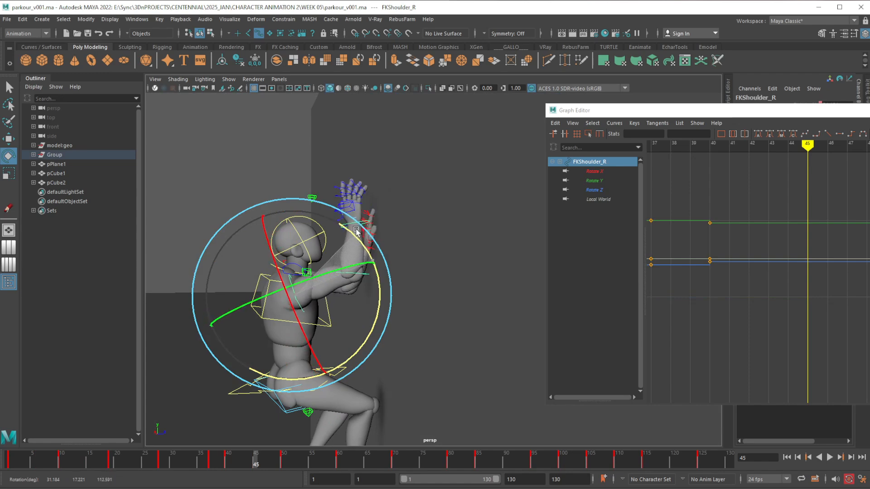
{"action": "mouse_move", "coordinate": [322, 303]}
{"action": "left_mouse_down", "text": "alt"}
{"action": "mouse_move", "coordinate": [371, 305]}
{"action": "mouse_move", "coordinate": [311, 304]}
{"action": "mouse_move", "coordinate": [336, 294]}
{"action": "left_mouse_up", "text": "alt"}
{"action": "scroll", "coordinate": [324, 303], "scroll_direction": "up", "scroll_amount": 3}
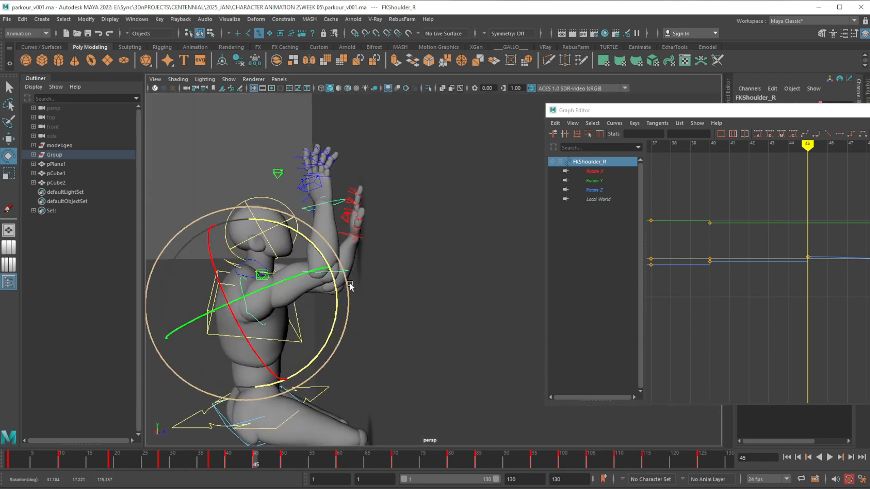
Adjust the right FK elbow control's rotation at frame 45, checking the forearm's position relative to the wall
{"action": "left_click", "coordinate": [360, 269]}
{"action": "left_click", "coordinate": [347, 271]}
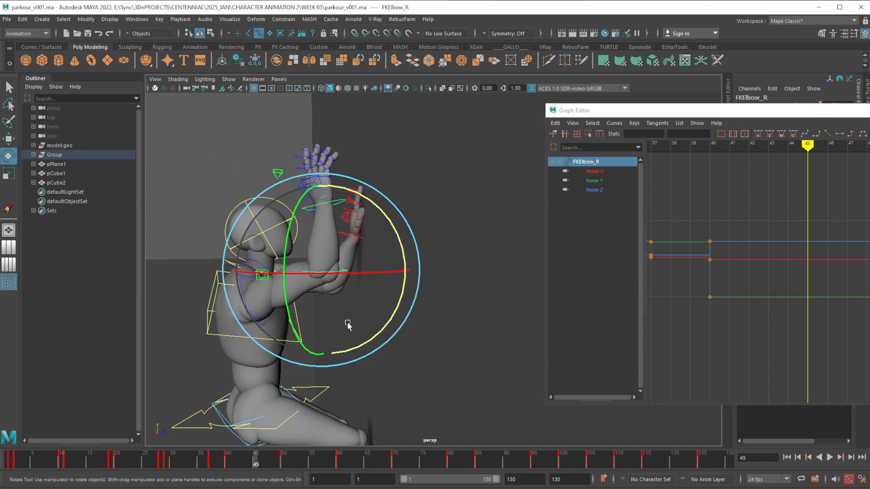
{"action": "left_click_drag", "start_coordinate": [378, 334], "coordinate": [376, 364]}
{"action": "left_click_drag", "start_coordinate": [375, 364], "coordinate": [421, 348], "text": "alt"}
{"action": "left_click_drag", "start_coordinate": [402, 250], "coordinate": [363, 278]}
{"action": "left_click_drag", "start_coordinate": [436, 222], "coordinate": [335, 225], "text": "alt"}
At frame 45, rotate the right FK wrist control to angle the hand towards the wall
{"action": "left_click", "coordinate": [418, 208]}
{"action": "left_click", "coordinate": [347, 219]}
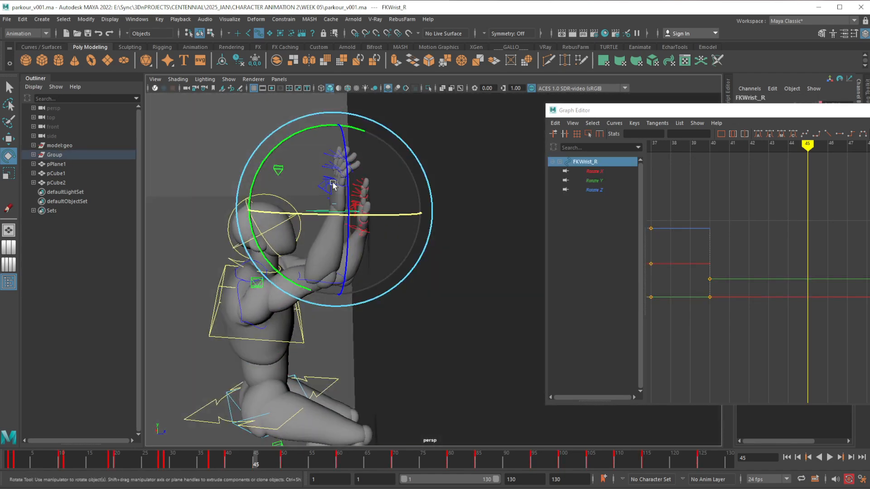
{"action": "left_click_drag", "start_coordinate": [328, 131], "coordinate": [319, 126]}
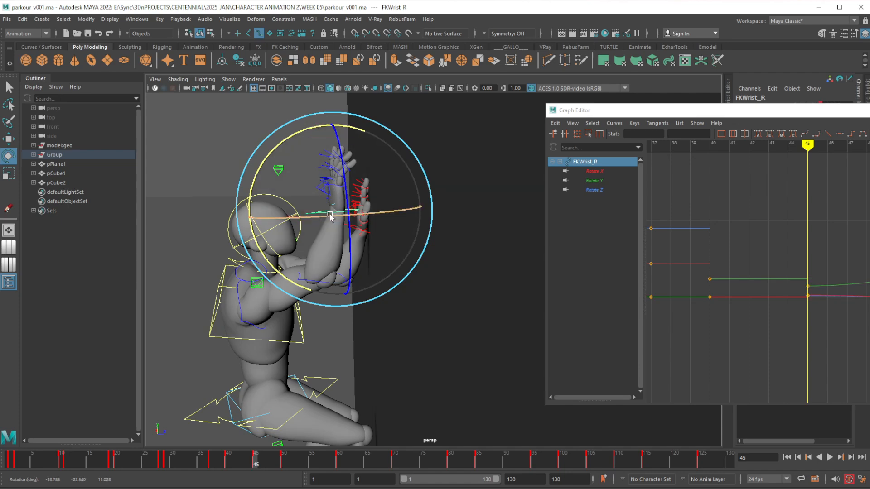
{"action": "left_click_drag", "start_coordinate": [330, 215], "coordinate": [310, 229]}
Rotate the right FK scapula control at frame 40 and again at frame 37 to adjust the shoulder's reach
{"action": "left_click_drag", "start_coordinate": [314, 294], "coordinate": [277, 301], "text": "alt"}
{"action": "left_click", "coordinate": [265, 288]}
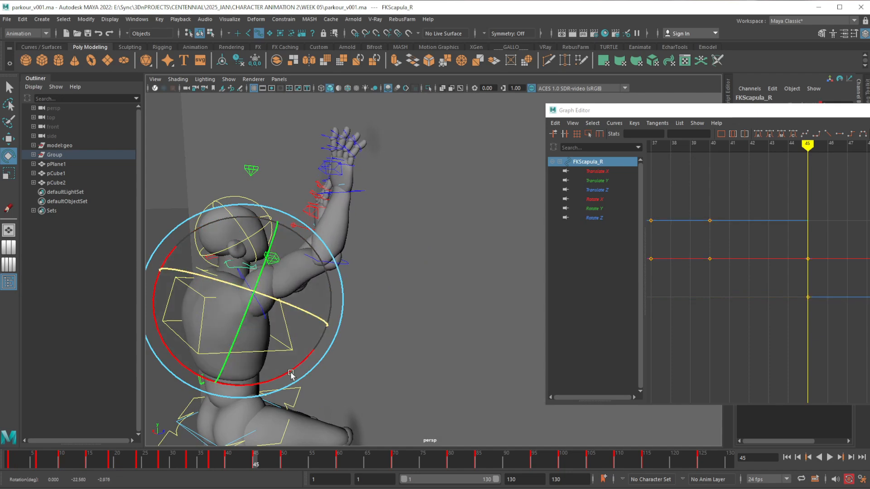
{"action": "scroll", "coordinate": [291, 375], "scroll_direction": "down", "scroll_amount": 4}
{"action": "left_click_drag", "start_coordinate": [253, 469], "coordinate": [228, 467]}
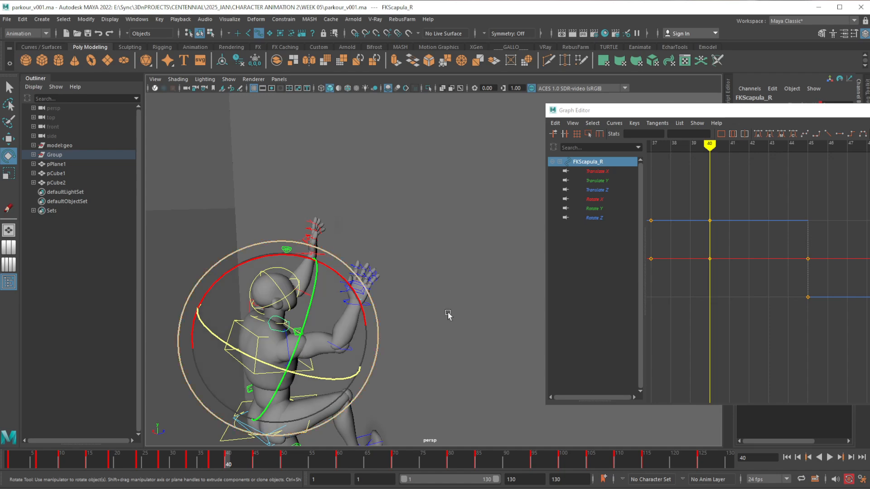
{"action": "left_click_drag", "start_coordinate": [300, 335], "coordinate": [307, 320]}
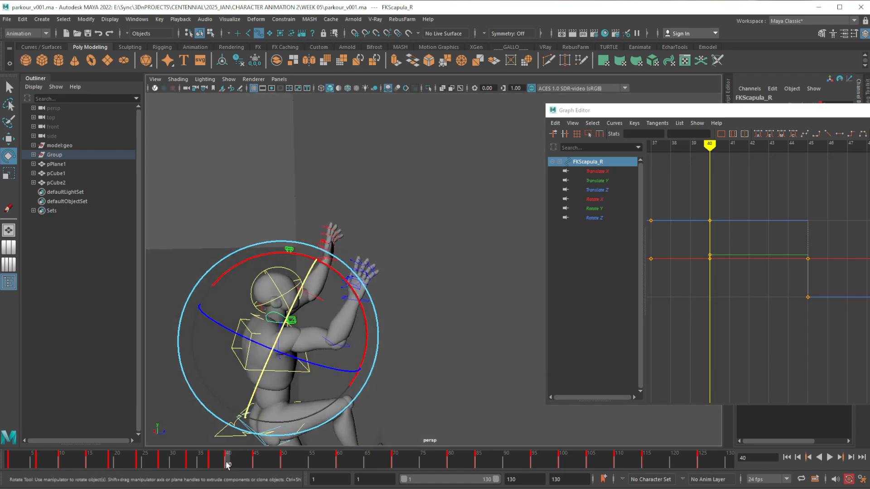
{"action": "left_click_drag", "start_coordinate": [228, 467], "coordinate": [212, 462]}
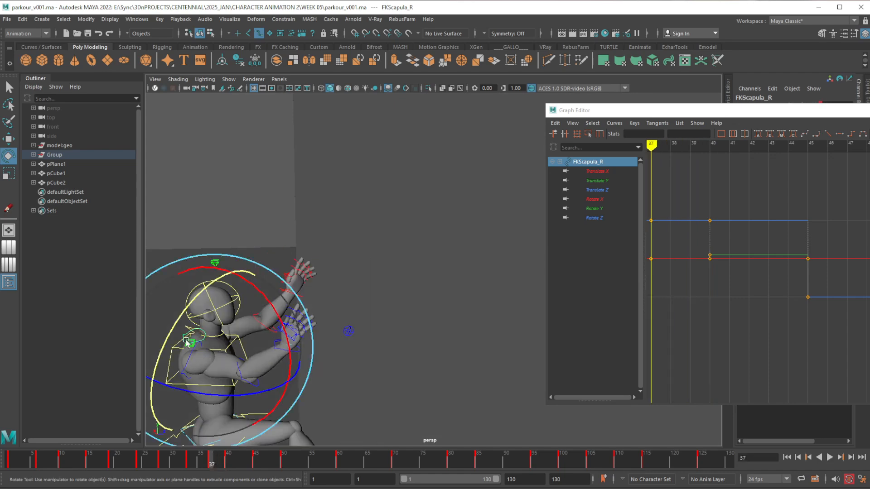
{"action": "left_click_drag", "start_coordinate": [173, 329], "coordinate": [195, 367]}
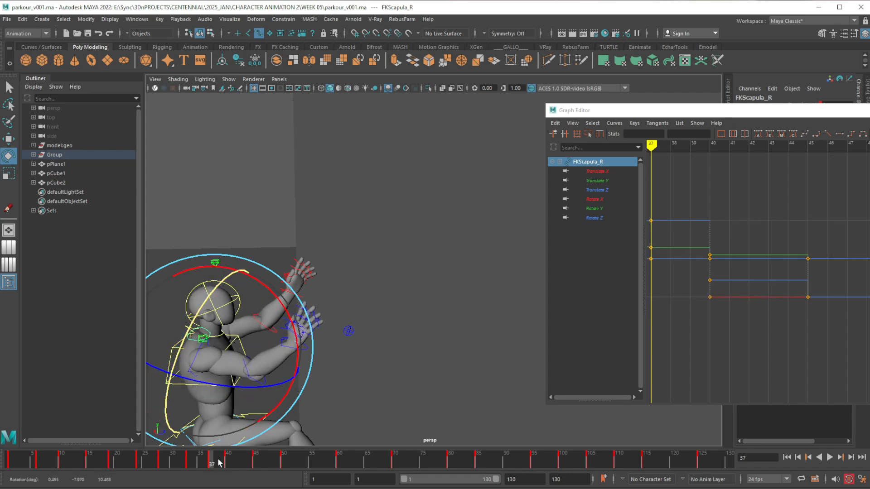
Set the right FK shoulder control's keys from frame 40 to frame 50 to stepped tangents
{"action": "mouse_move", "coordinate": [218, 463]}
{"action": "left_mouse_down"}
{"action": "mouse_move", "coordinate": [291, 455]}
{"action": "mouse_move", "coordinate": [250, 459]}
{"action": "mouse_move", "coordinate": [256, 467]}
{"action": "mouse_move", "coordinate": [280, 461]}
{"action": "mouse_move", "coordinate": [273, 460]}
{"action": "left_mouse_up"}
{"action": "key", "text": "w"}
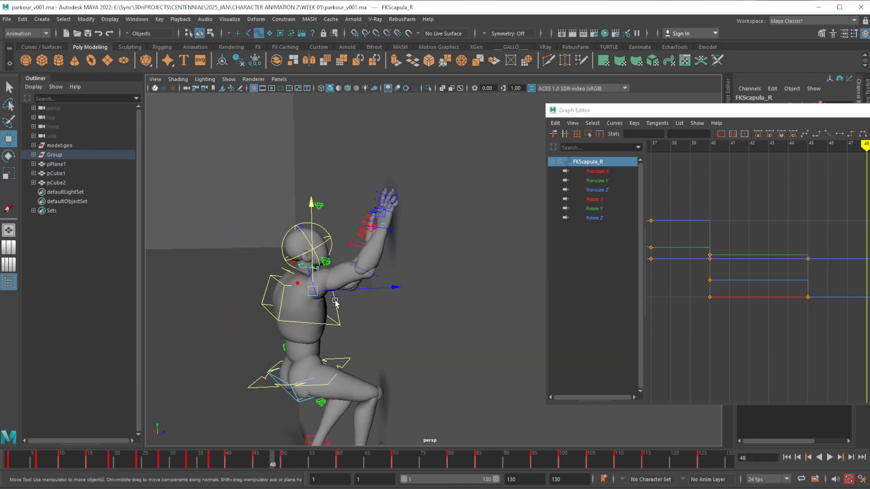
{"action": "left_click", "coordinate": [333, 287]}
{"action": "left_click", "coordinate": [311, 287]}
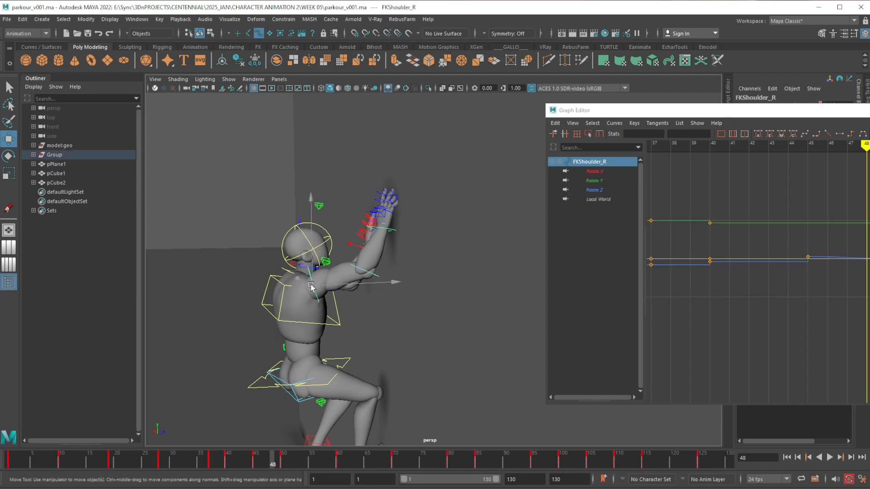
{"action": "middle_click_drag", "start_coordinate": [796, 349], "coordinate": [798, 355], "text": "alt"}
{"action": "right_click_drag", "start_coordinate": [804, 356], "coordinate": [825, 333], "text": "alt+shift"}
{"action": "right_click_drag", "start_coordinate": [848, 336], "coordinate": [824, 337], "text": "alt+shift"}
{"action": "middle_click_drag", "start_coordinate": [840, 351], "coordinate": [838, 353], "text": "alt"}
{"action": "right_click_drag", "start_coordinate": [839, 352], "coordinate": [842, 352], "text": "alt+shift"}
{"action": "right_click_drag", "start_coordinate": [848, 312], "coordinate": [826, 355], "text": "alt+shift"}
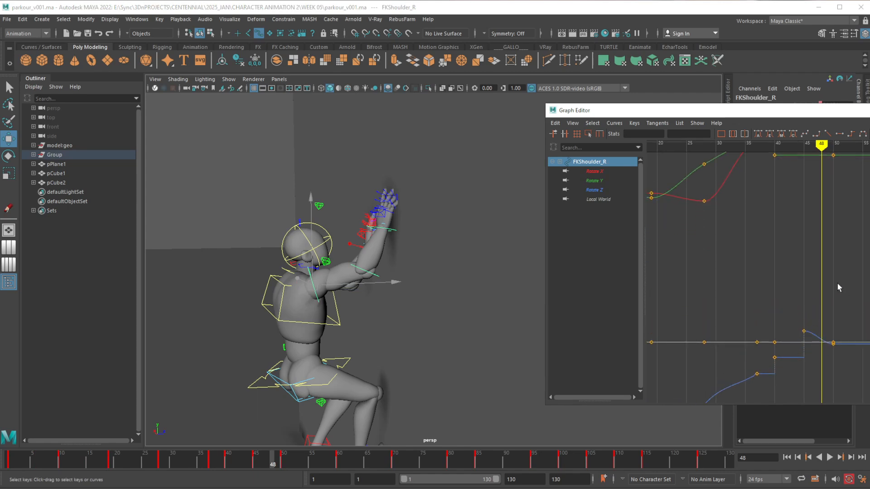
{"action": "right_click_drag", "start_coordinate": [839, 288], "coordinate": [837, 303], "text": "alt+shift"}
{"action": "left_click_drag", "start_coordinate": [820, 115], "coordinate": [808, 110]}
{"action": "mouse_move", "coordinate": [270, 463]}
{"action": "left_mouse_down"}
{"action": "mouse_move", "coordinate": [255, 459]}
{"action": "mouse_move", "coordinate": [278, 460]}
{"action": "mouse_move", "coordinate": [255, 460]}
{"action": "left_mouse_up"}
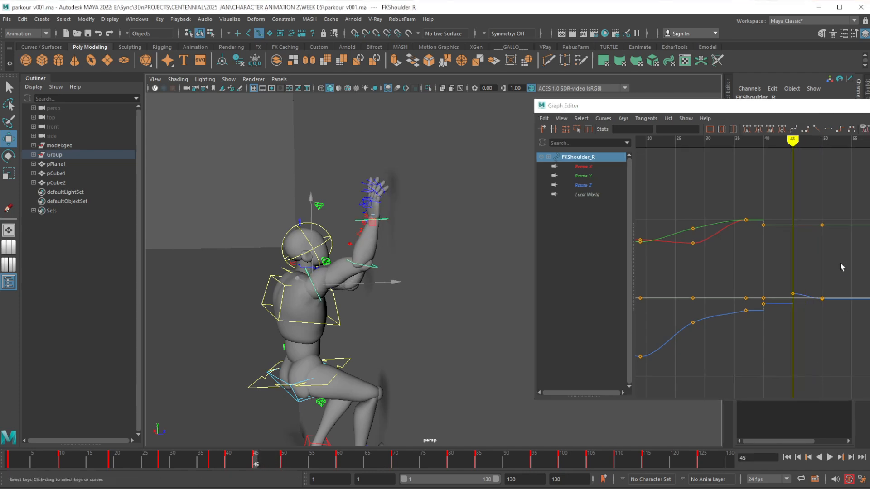
{"action": "left_click_drag", "start_coordinate": [757, 196], "coordinate": [826, 344]}
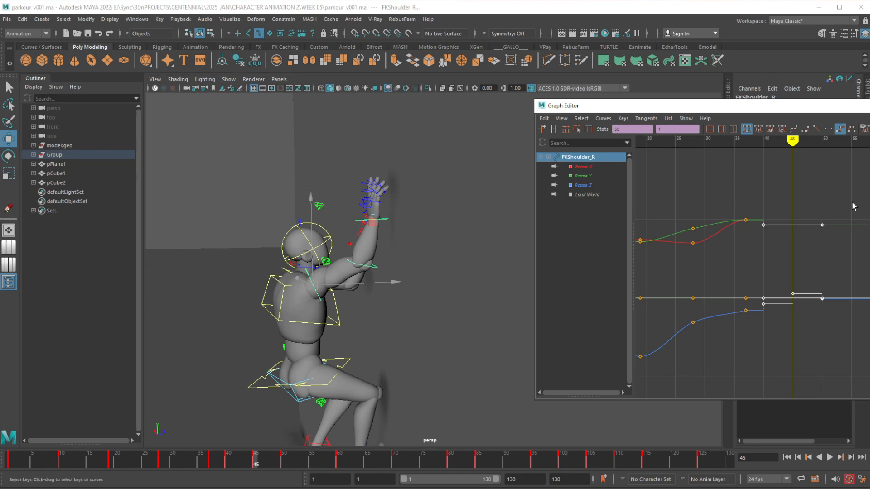
{"action": "left_click", "coordinate": [852, 202]}
Set the right FK elbow and wrist controls' keys at frames 45 and 50 to stepped tangents
{"action": "mouse_move", "coordinate": [260, 462]}
{"action": "left_mouse_down"}
{"action": "mouse_move", "coordinate": [246, 461]}
{"action": "mouse_move", "coordinate": [279, 461]}
{"action": "mouse_move", "coordinate": [256, 467]}
{"action": "left_mouse_up"}
{"action": "left_click", "coordinate": [372, 267]}
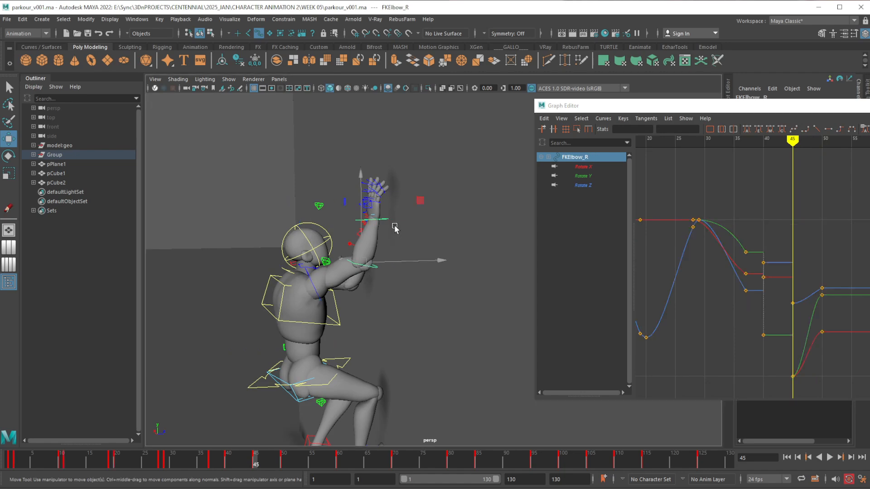
{"action": "left_click", "coordinate": [386, 220], "text": "shift"}
{"action": "right_click_drag", "start_coordinate": [812, 195], "coordinate": [822, 304], "text": "alt+shift"}
{"action": "middle_click_drag", "start_coordinate": [800, 269], "coordinate": [798, 266], "text": "alt"}
{"action": "left_click_drag", "start_coordinate": [796, 305], "coordinate": [824, 349]}
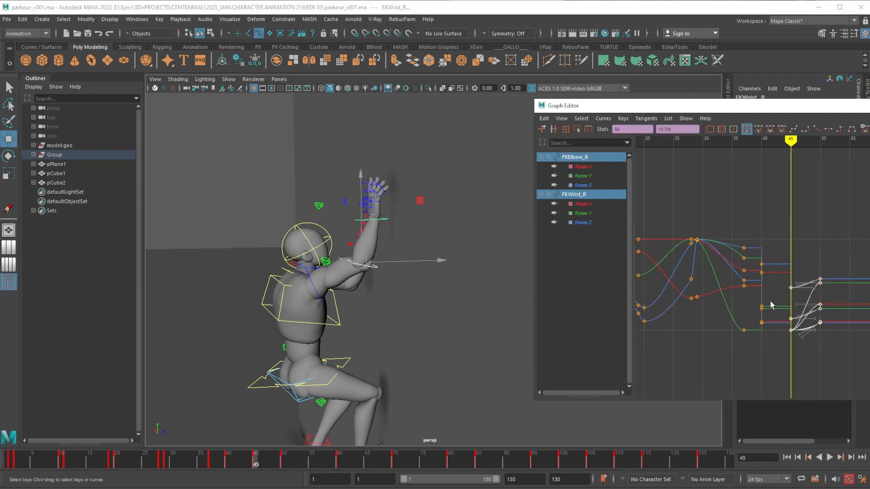
{"action": "left_click", "coordinate": [842, 130]}
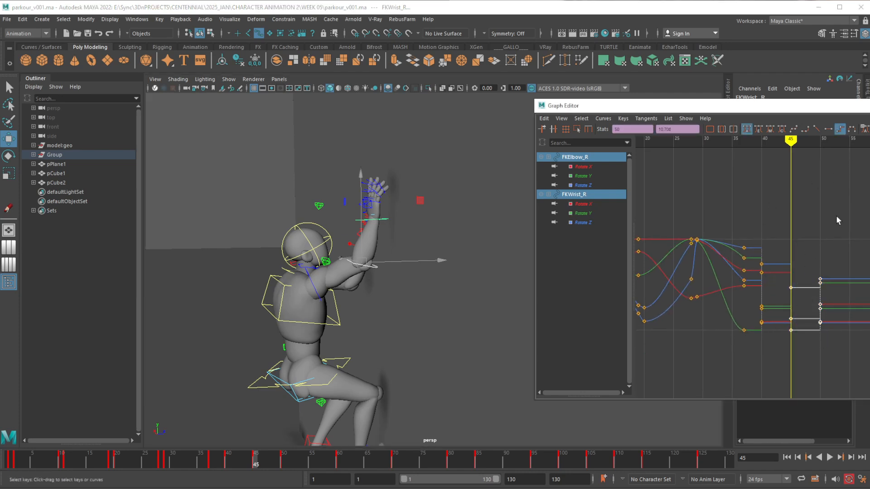
{"action": "left_click", "coordinate": [836, 216]}
Play back the wall climb and examine the character's poses from the opposite side
{"action": "key", "text": "alt+v"}
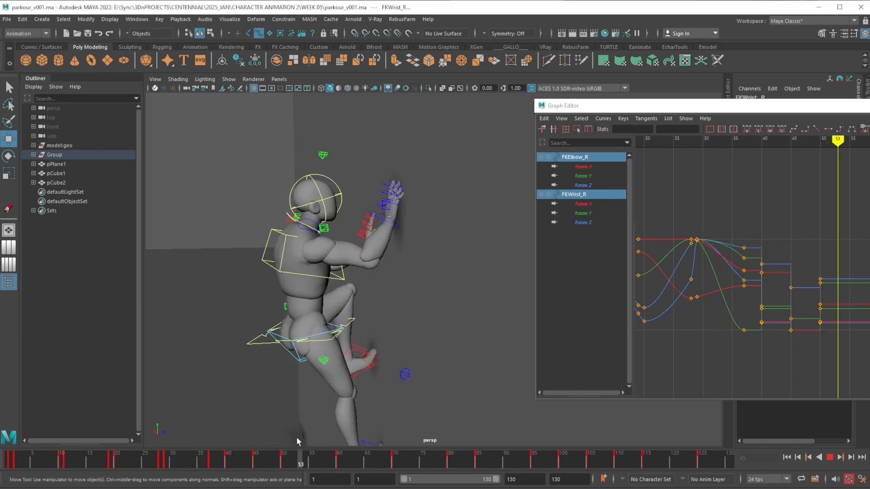
{"action": "left_click_drag", "start_coordinate": [224, 455], "coordinate": [217, 430]}
{"action": "scroll", "coordinate": [362, 264], "scroll_direction": "down", "scroll_amount": 4}
{"action": "left_click_drag", "start_coordinate": [322, 255], "coordinate": [469, 257], "text": "alt"}
{"action": "middle_click_drag", "start_coordinate": [469, 258], "coordinate": [430, 221], "text": "alt"}
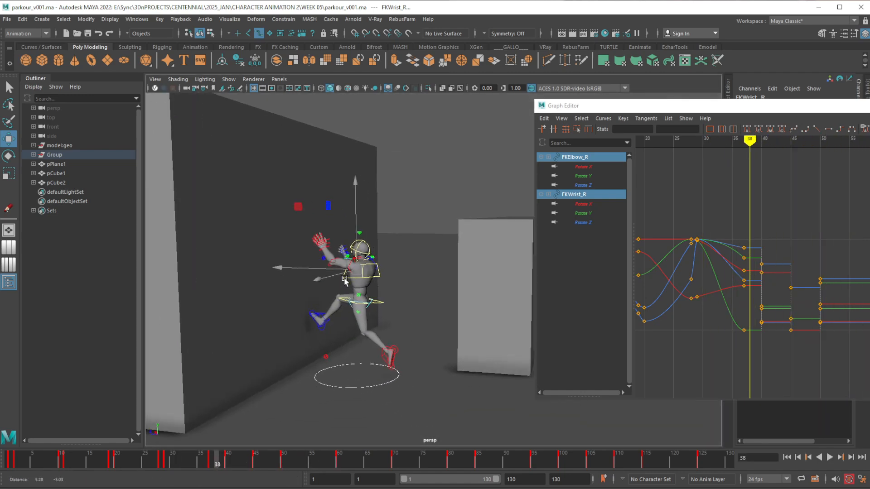
{"action": "scroll", "coordinate": [357, 317], "scroll_direction": "up", "scroll_amount": 4}
{"action": "left_click_drag", "start_coordinate": [357, 316], "coordinate": [363, 317], "text": "alt"}
{"action": "middle_click_drag", "start_coordinate": [363, 317], "coordinate": [364, 343], "text": "alt"}
At frame 50, move the right IK arm control higher up the wall
{"action": "left_click_drag", "start_coordinate": [189, 461], "coordinate": [284, 459]}
{"action": "middle_click_drag", "start_coordinate": [270, 356], "coordinate": [281, 362], "text": "alt"}
{"action": "left_click_drag", "start_coordinate": [280, 362], "coordinate": [380, 292], "text": "alt"}
{"action": "middle_click_drag", "start_coordinate": [380, 291], "coordinate": [343, 281], "text": "alt"}
{"action": "right_click_drag", "start_coordinate": [343, 271], "coordinate": [324, 325], "text": "alt"}
{"action": "left_click_drag", "start_coordinate": [324, 326], "coordinate": [340, 335], "text": "alt"}
{"action": "middle_click_drag", "start_coordinate": [340, 334], "coordinate": [333, 327], "text": "alt"}
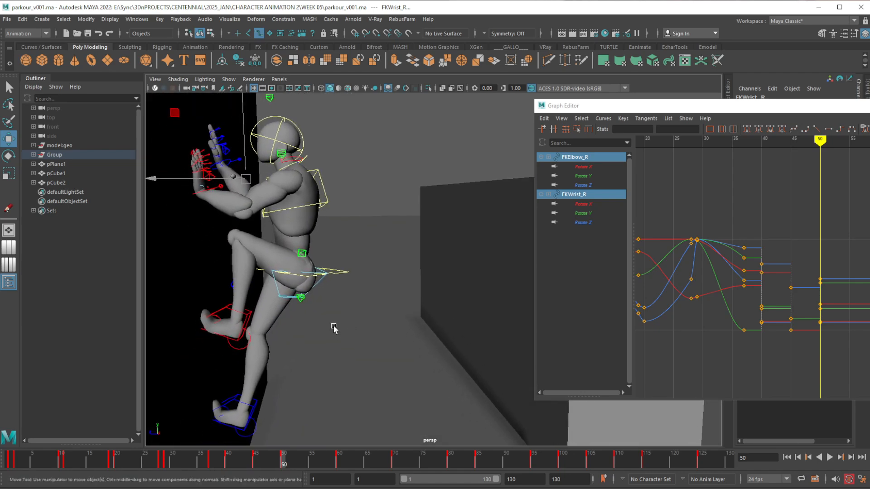
{"action": "middle_click_drag", "start_coordinate": [264, 187], "coordinate": [292, 224], "text": "alt"}
{"action": "right_click_drag", "start_coordinate": [292, 224], "coordinate": [295, 291], "text": "alt"}
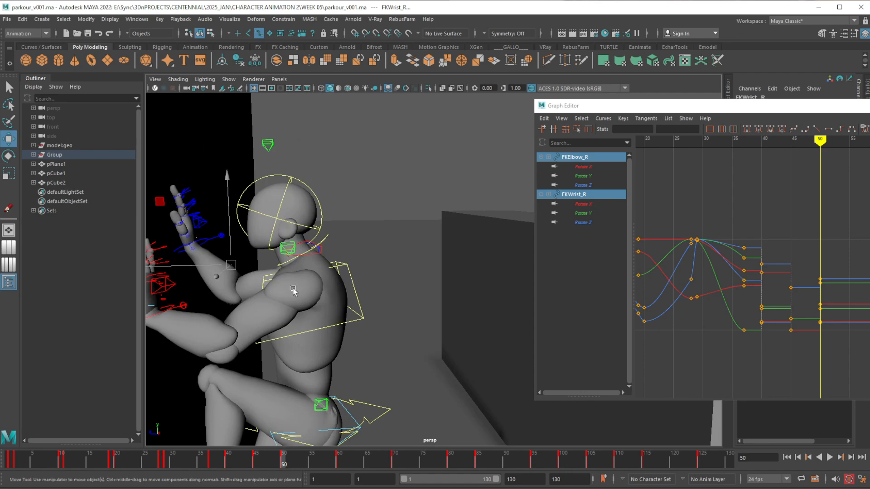
{"action": "left_click_drag", "start_coordinate": [295, 291], "coordinate": [274, 289], "text": "alt"}
{"action": "middle_click_drag", "start_coordinate": [273, 289], "coordinate": [312, 292], "text": "alt"}
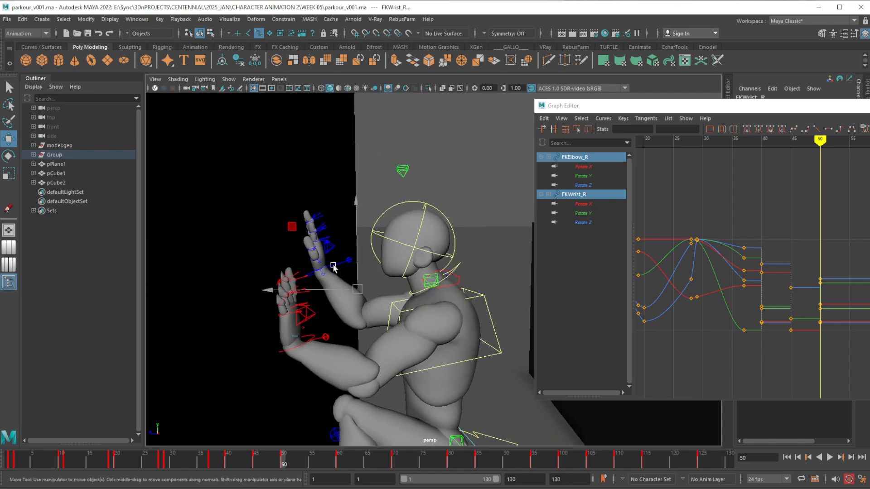
{"action": "left_click", "coordinate": [353, 285]}
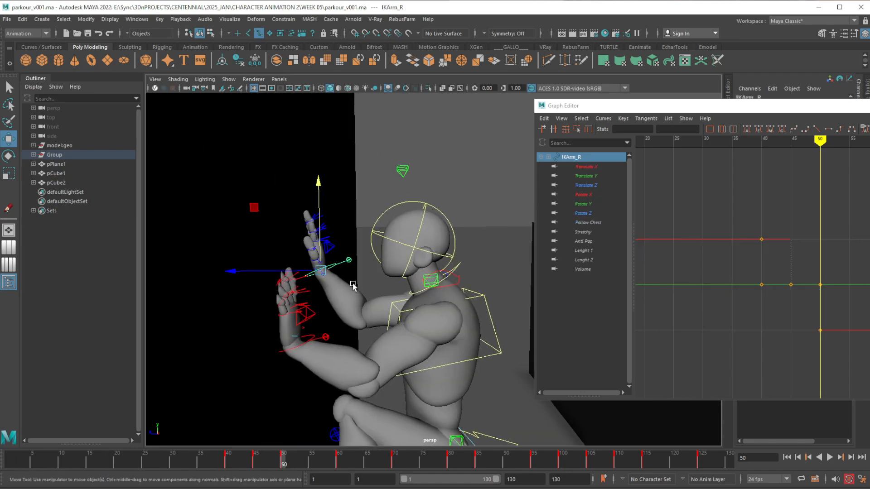
{"action": "left_click_drag", "start_coordinate": [353, 286], "coordinate": [300, 194], "text": "alt"}
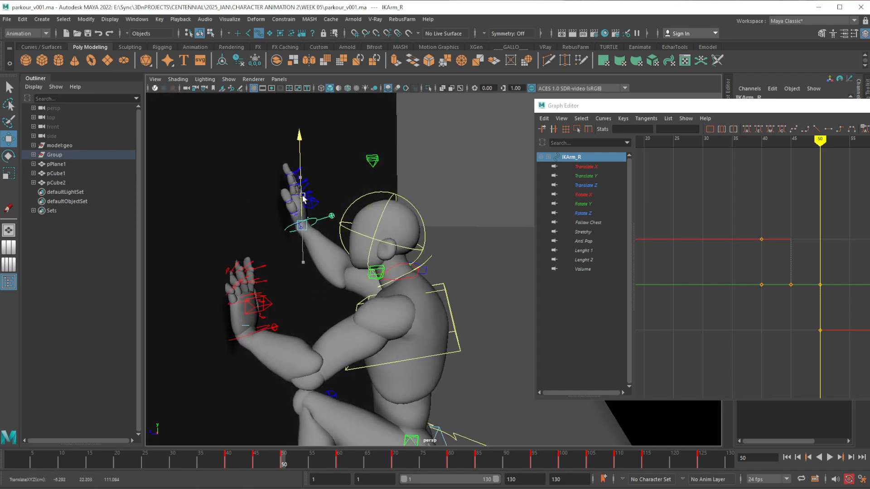
Compare the climb poses at frames 40, 45, 50 and 60, examining how the body and hands move along the wall
{"action": "mouse_move", "coordinate": [230, 462]}
{"action": "left_mouse_down"}
{"action": "mouse_move", "coordinate": [325, 462]}
{"action": "mouse_move", "coordinate": [267, 460]}
{"action": "left_mouse_up"}
{"action": "scroll", "coordinate": [353, 283], "scroll_direction": "down", "scroll_amount": 8}
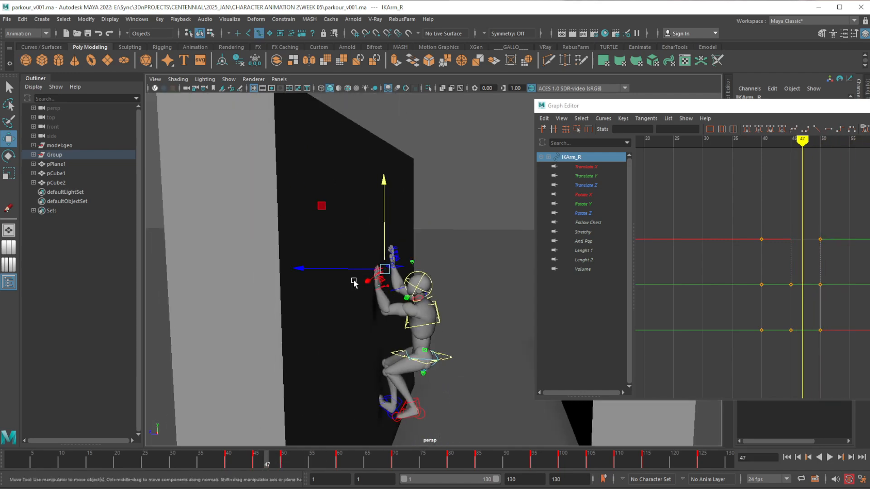
{"action": "left_click_drag", "start_coordinate": [353, 283], "coordinate": [348, 311], "text": "alt"}
{"action": "mouse_move", "coordinate": [222, 466]}
{"action": "left_mouse_down"}
{"action": "mouse_move", "coordinate": [305, 462]}
{"action": "mouse_move", "coordinate": [165, 446]}
{"action": "mouse_move", "coordinate": [341, 444]}
{"action": "mouse_move", "coordinate": [202, 431]}
{"action": "mouse_move", "coordinate": [334, 442]}
{"action": "mouse_move", "coordinate": [398, 435]}
{"action": "mouse_move", "coordinate": [210, 427]}
{"action": "mouse_move", "coordinate": [326, 442]}
{"action": "mouse_move", "coordinate": [216, 431]}
{"action": "mouse_move", "coordinate": [306, 426]}
{"action": "mouse_move", "coordinate": [206, 436]}
{"action": "mouse_move", "coordinate": [263, 444]}
{"action": "mouse_move", "coordinate": [227, 463]}
{"action": "mouse_move", "coordinate": [257, 462]}
{"action": "left_mouse_up"}
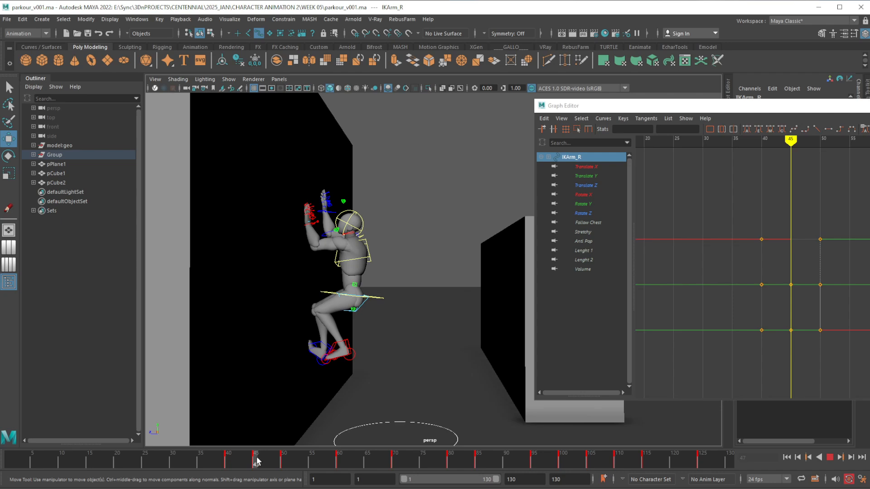
{"action": "mouse_move", "coordinate": [256, 461]}
{"action": "left_mouse_down"}
{"action": "mouse_move", "coordinate": [286, 457]}
{"action": "mouse_move", "coordinate": [240, 463]}
{"action": "mouse_move", "coordinate": [289, 457]}
{"action": "mouse_move", "coordinate": [240, 462]}
{"action": "left_mouse_up"}
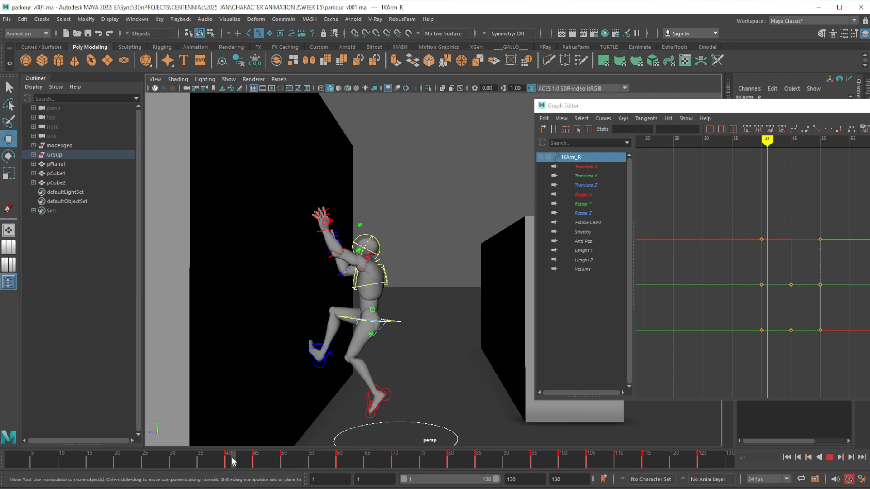
{"action": "left_click_drag", "start_coordinate": [232, 461], "coordinate": [256, 453]}
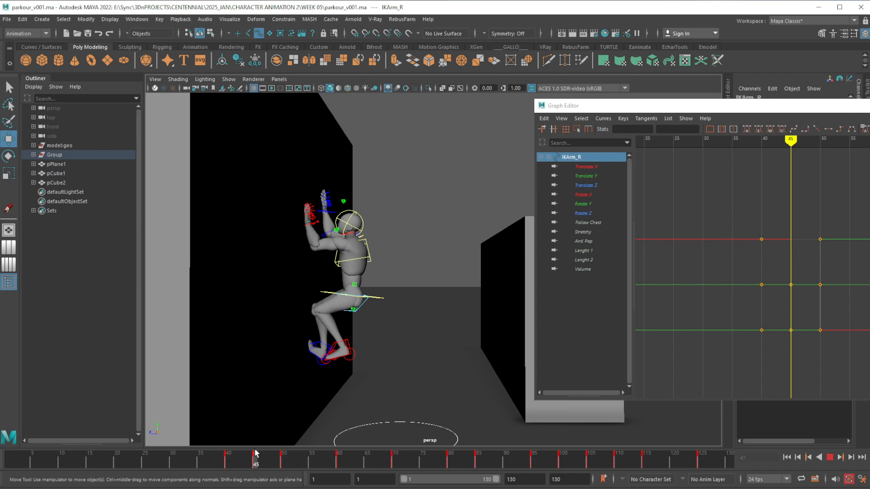
{"action": "left_click_drag", "start_coordinate": [256, 453], "coordinate": [258, 455]}
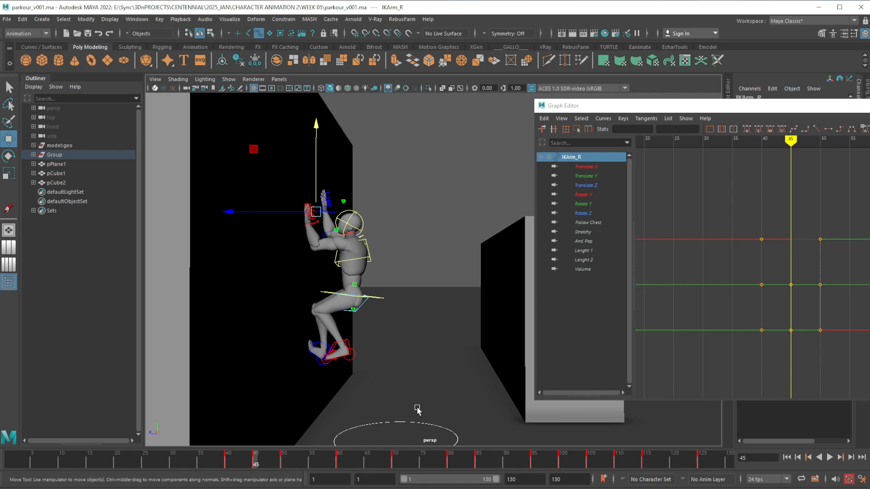
{"action": "mouse_move", "coordinate": [255, 463]}
{"action": "left_mouse_down"}
{"action": "mouse_move", "coordinate": [227, 458]}
{"action": "mouse_move", "coordinate": [342, 462]}
{"action": "mouse_move", "coordinate": [229, 459]}
{"action": "mouse_move", "coordinate": [257, 457]}
{"action": "left_mouse_up"}
{"action": "left_click_drag", "start_coordinate": [254, 465], "coordinate": [227, 460]}
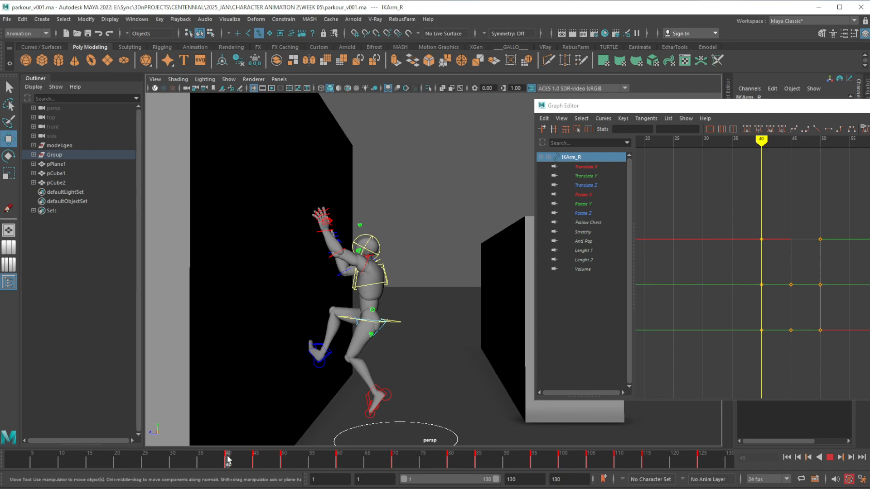
{"action": "mouse_move", "coordinate": [228, 459]}
{"action": "left_mouse_down"}
{"action": "mouse_move", "coordinate": [395, 442]}
{"action": "mouse_move", "coordinate": [229, 459]}
{"action": "mouse_move", "coordinate": [430, 455]}
{"action": "mouse_move", "coordinate": [228, 461]}
{"action": "mouse_move", "coordinate": [477, 458]}
{"action": "mouse_move", "coordinate": [223, 463]}
{"action": "mouse_move", "coordinate": [344, 461]}
{"action": "mouse_move", "coordinate": [279, 460]}
{"action": "left_mouse_up"}
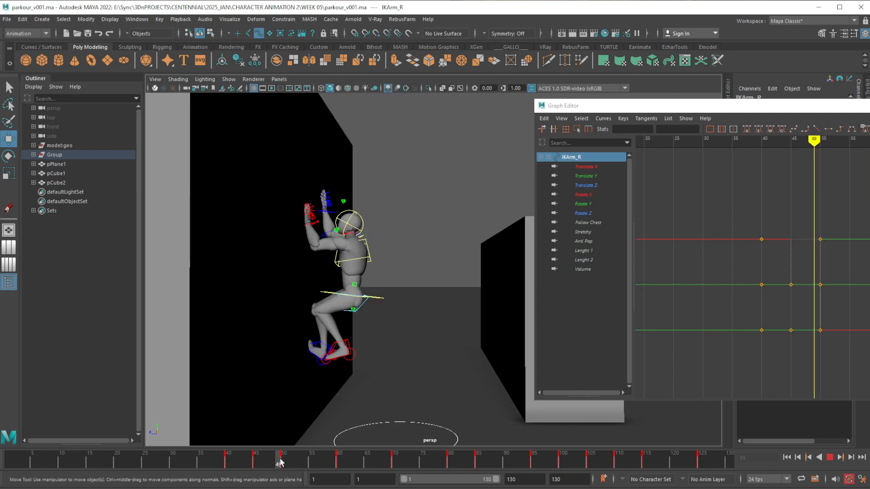
{"action": "left_click", "coordinate": [337, 460]}
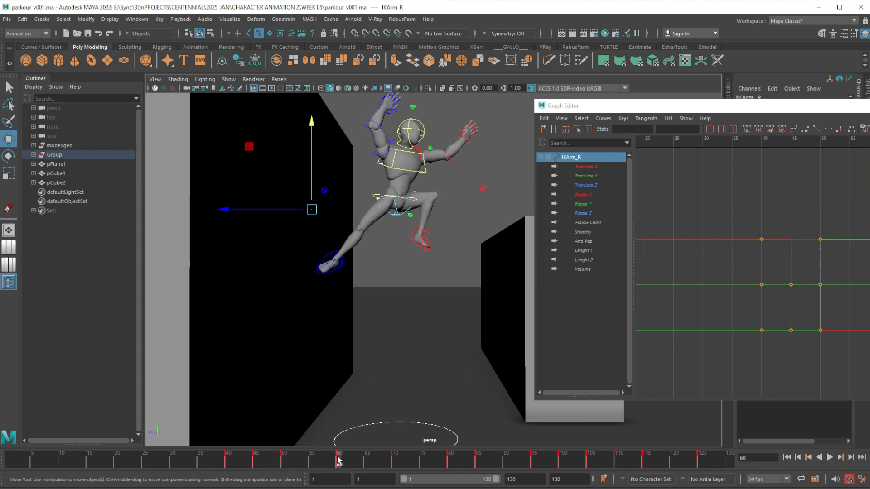
{"action": "left_click", "coordinate": [284, 461]}
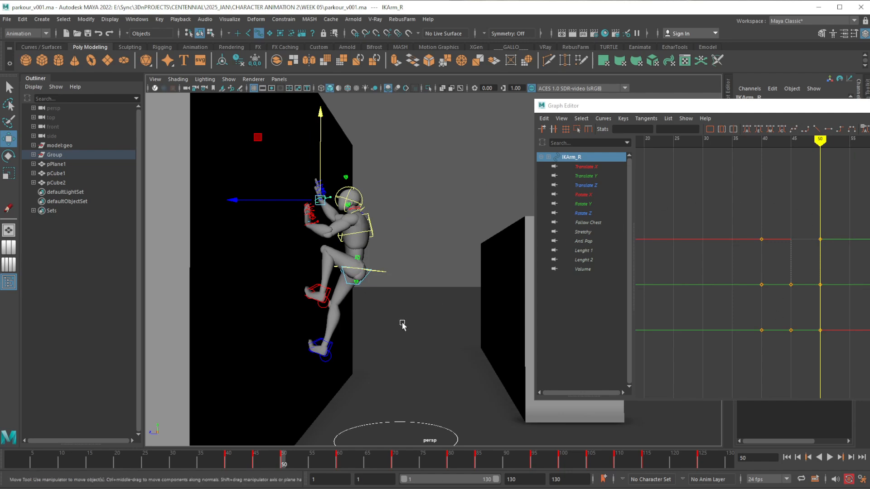
Select all of the character's body controls at frame 50, using X-ray display only during the selection
{"action": "left_click_drag", "start_coordinate": [402, 325], "coordinate": [378, 338], "text": "alt"}
{"action": "left_click", "coordinate": [443, 88]}
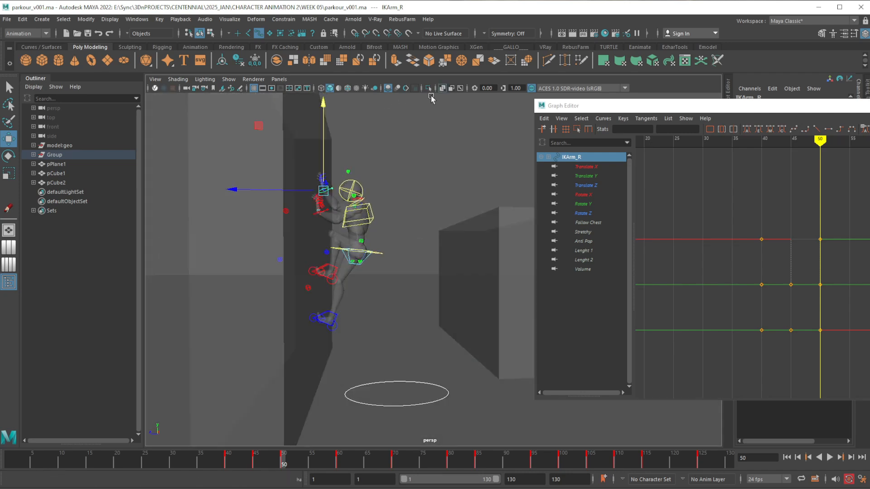
{"action": "left_click", "coordinate": [409, 155]}
{"action": "left_click_drag", "start_coordinate": [425, 132], "coordinate": [238, 344]}
{"action": "left_click", "coordinate": [443, 88]}
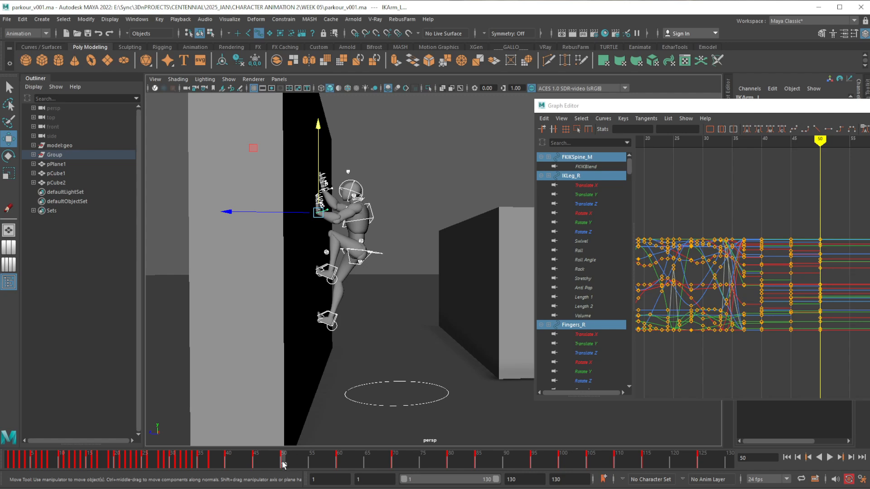
At frame 55, give all selected body controls' keys from frame 50 to 60 smooth auto tangents to generate an in-between pose
{"action": "left_click", "coordinate": [313, 461]}
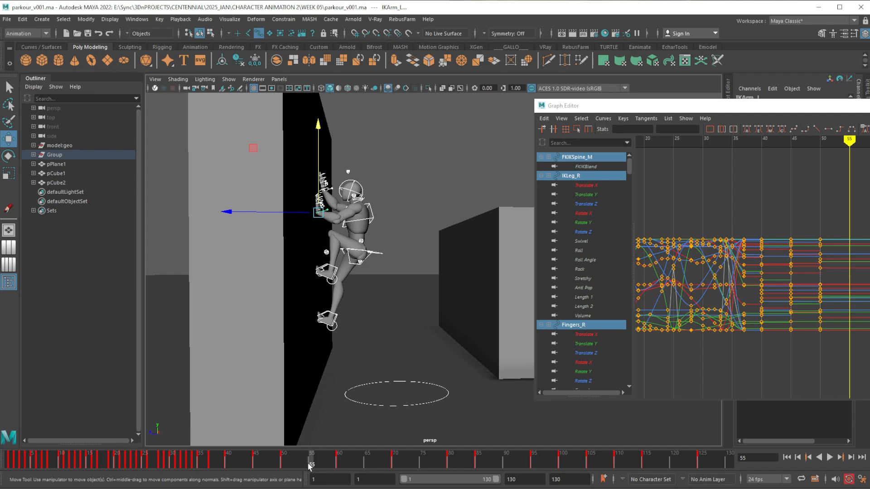
{"action": "right_click_drag", "start_coordinate": [802, 343], "coordinate": [742, 301], "text": "alt+shift"}
{"action": "middle_click_drag", "start_coordinate": [753, 303], "coordinate": [785, 324], "text": "alt"}
{"action": "right_click_drag", "start_coordinate": [791, 334], "coordinate": [792, 319], "text": "alt+shift"}
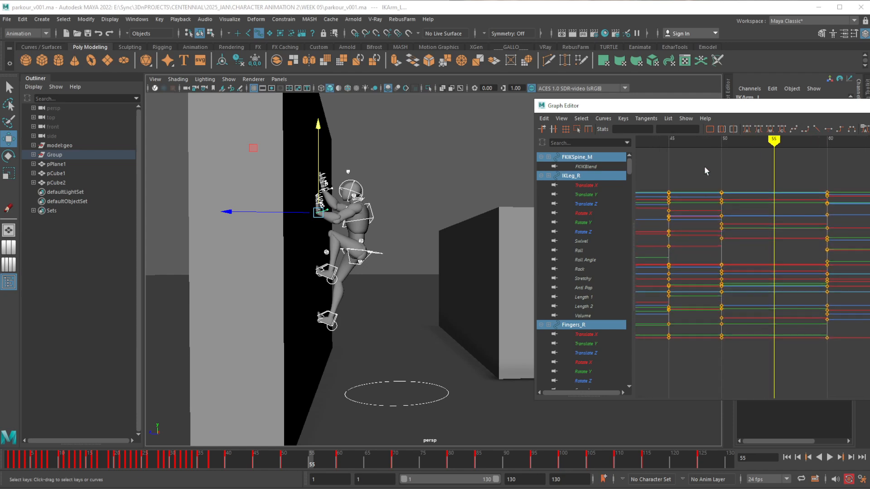
{"action": "left_click_drag", "start_coordinate": [704, 167], "coordinate": [845, 362]}
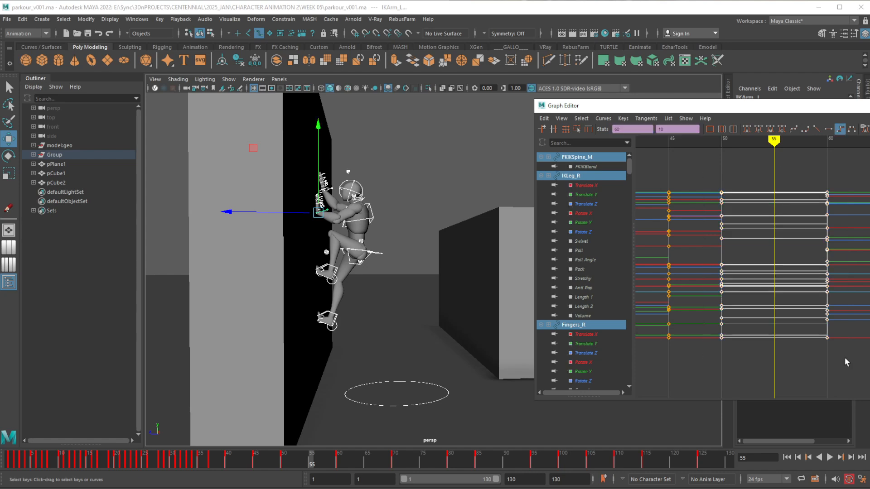
{"action": "left_click", "coordinate": [747, 130]}
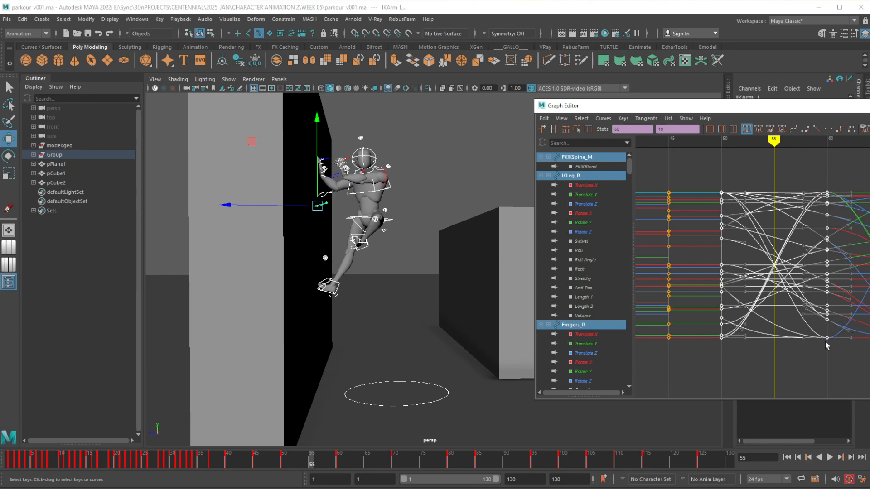
Check the interpolated motion from frame 50 to 55 and key all selected body controls at frame 55
{"action": "left_click", "coordinate": [282, 464]}
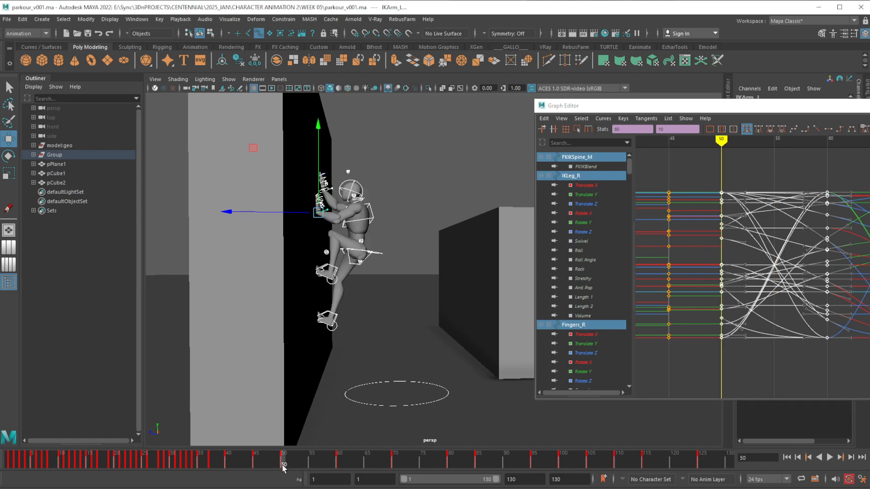
{"action": "left_click_drag", "start_coordinate": [283, 464], "coordinate": [311, 462]}
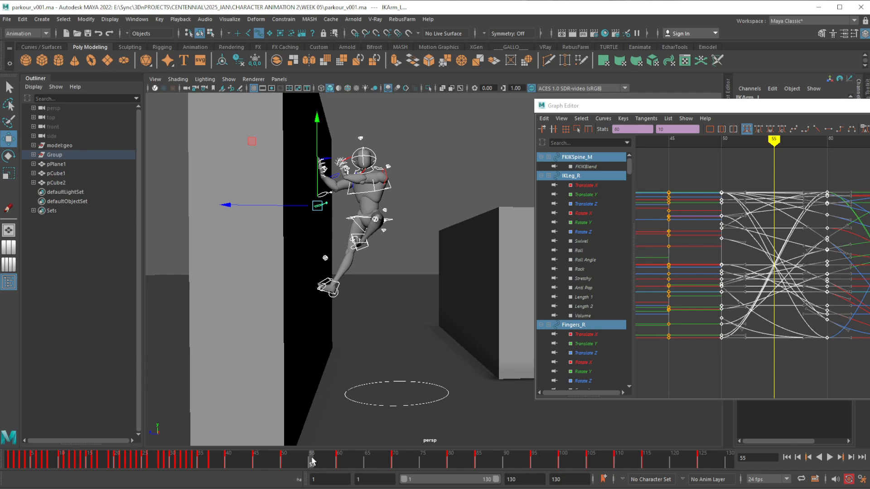
{"action": "key", "text": "s"}
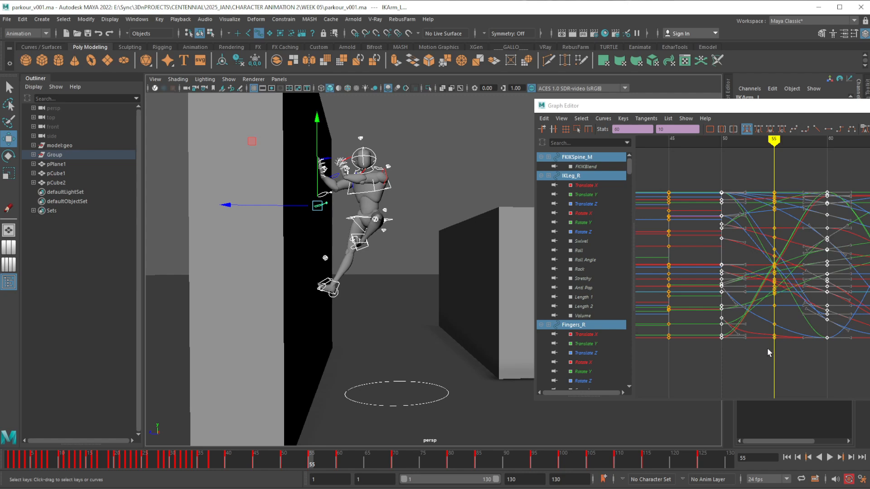
Return the body controls' keys from frame 50 through 60 to stepped tangents
{"action": "left_click", "coordinate": [813, 176]}
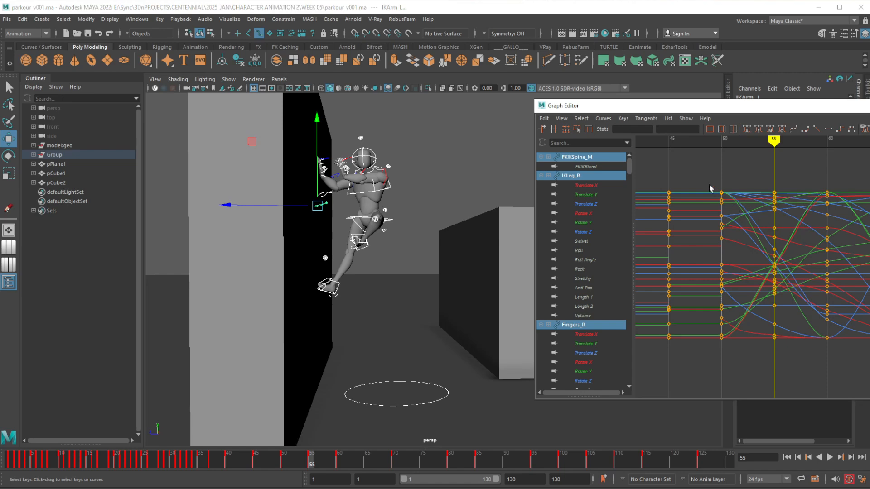
{"action": "left_click_drag", "start_coordinate": [687, 163], "coordinate": [847, 353]}
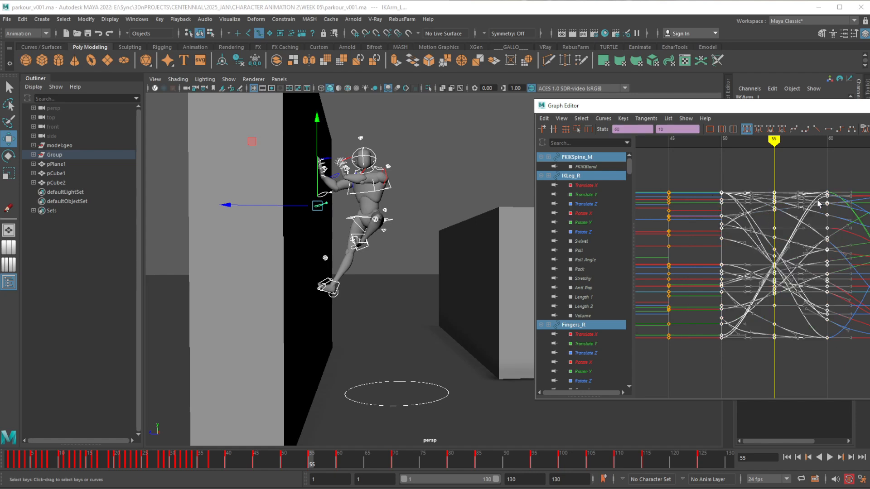
{"action": "left_click", "coordinate": [840, 130]}
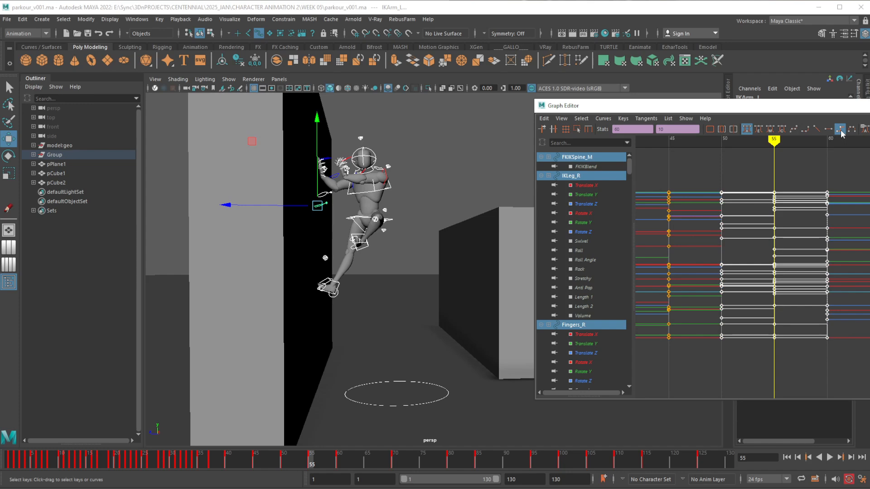
{"action": "left_click", "coordinate": [837, 144]}
Compare the new frame 55 in-between with its neighbouring poses and examine it from another angle beside the wall
{"action": "mouse_move", "coordinate": [305, 460]}
{"action": "left_mouse_down"}
{"action": "mouse_move", "coordinate": [256, 460]}
{"action": "mouse_move", "coordinate": [355, 459]}
{"action": "mouse_move", "coordinate": [283, 461]}
{"action": "mouse_move", "coordinate": [338, 458]}
{"action": "mouse_move", "coordinate": [311, 460]}
{"action": "left_mouse_up"}
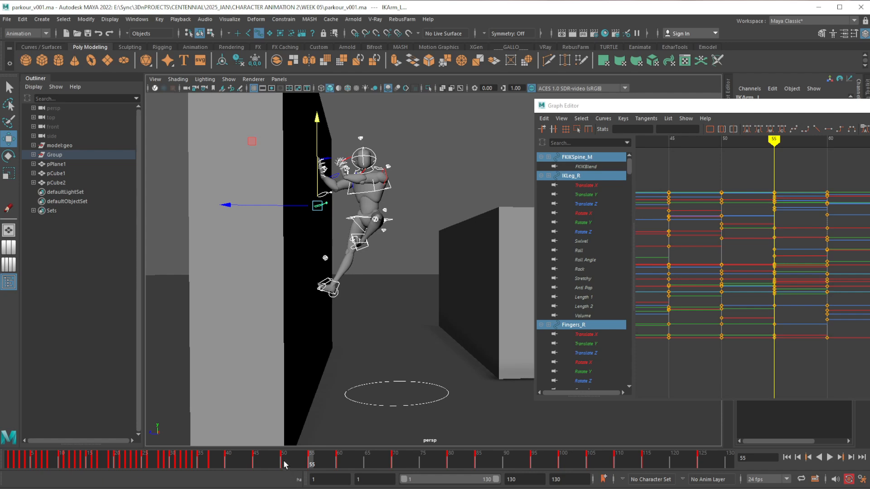
{"action": "left_click", "coordinate": [339, 462]}
{"action": "left_click", "coordinate": [308, 460]}
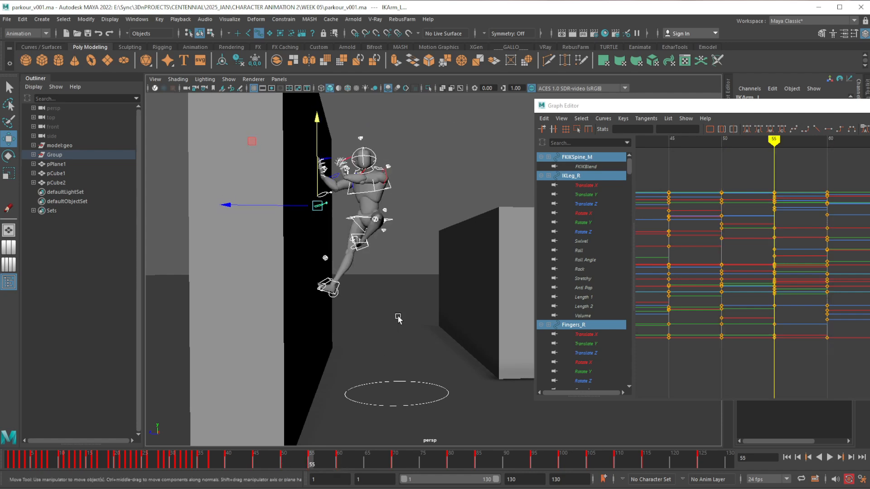
{"action": "middle_click_drag", "start_coordinate": [383, 289], "coordinate": [372, 299], "text": "alt"}
{"action": "right_click_drag", "start_coordinate": [359, 254], "coordinate": [370, 300], "text": "alt"}
{"action": "left_click_drag", "start_coordinate": [372, 303], "coordinate": [361, 319], "text": "alt"}
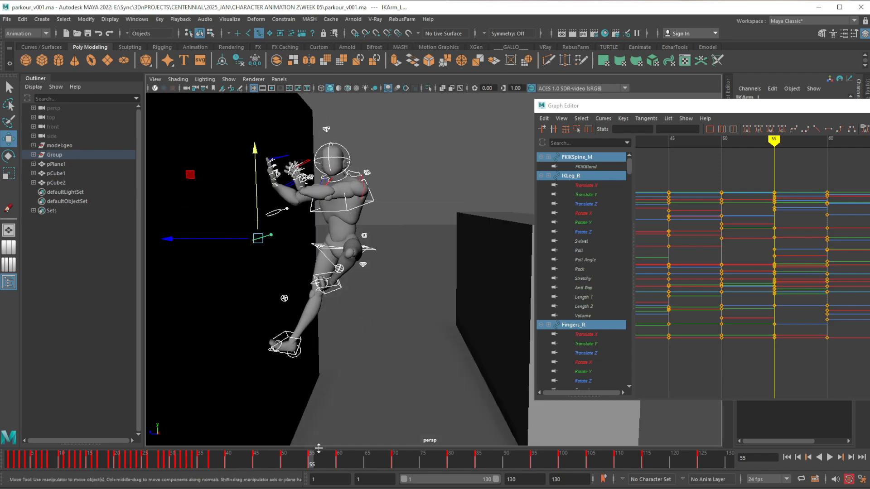
{"action": "mouse_move", "coordinate": [311, 463]}
{"action": "left_mouse_down"}
{"action": "mouse_move", "coordinate": [285, 463]}
{"action": "mouse_move", "coordinate": [333, 463]}
{"action": "mouse_move", "coordinate": [283, 463]}
{"action": "mouse_move", "coordinate": [337, 463]}
{"action": "mouse_move", "coordinate": [313, 460]}
{"action": "left_mouse_up"}
{"action": "left_click_drag", "start_coordinate": [334, 398], "coordinate": [359, 339], "text": "alt"}
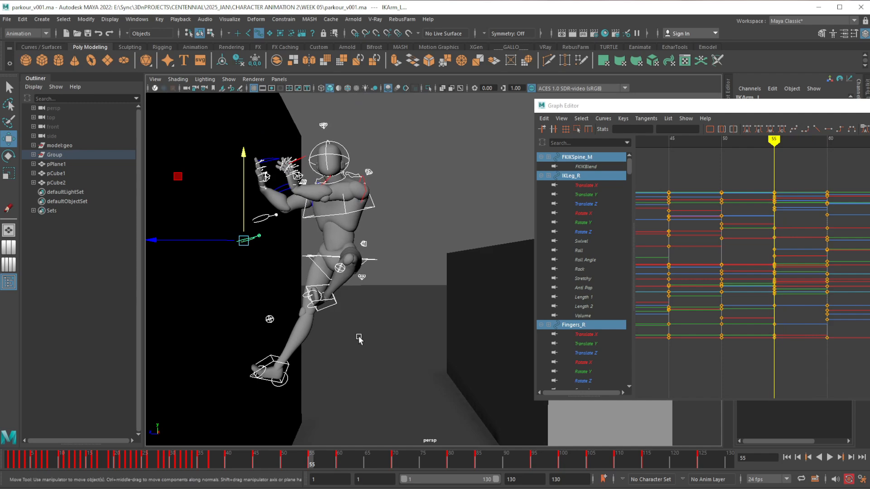
At frame 55, move the RootX_M control closer to the wall and slightly upward, checking it against frames 50 and 60
{"action": "left_click", "coordinate": [376, 260]}
{"action": "left_click_drag", "start_coordinate": [376, 267], "coordinate": [363, 311], "text": "alt"}
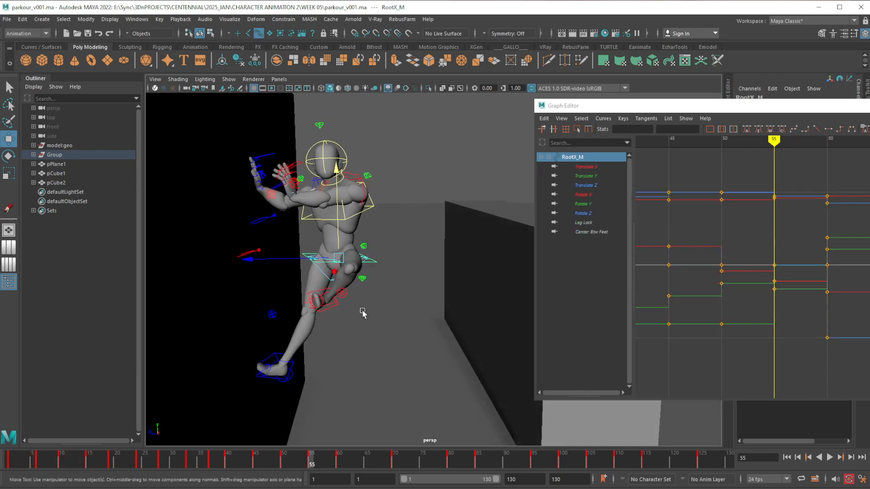
{"action": "left_click_drag", "start_coordinate": [339, 417], "coordinate": [316, 435], "text": "alt"}
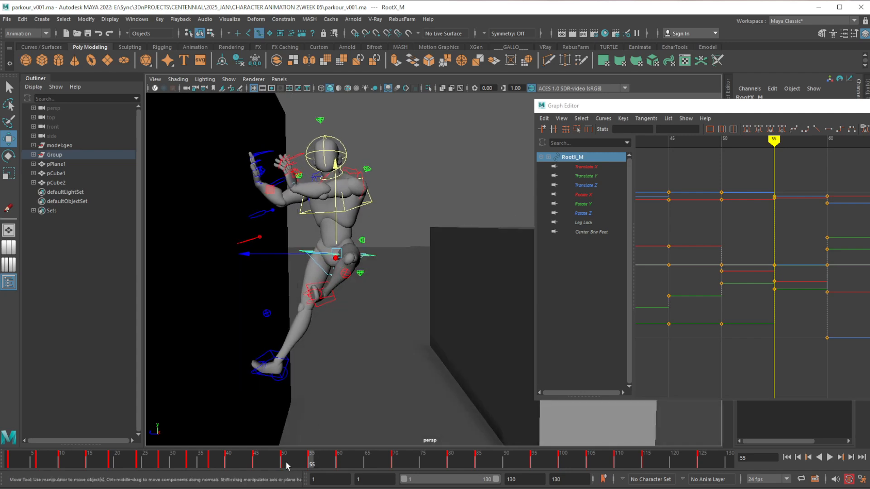
{"action": "left_click", "coordinate": [284, 468]}
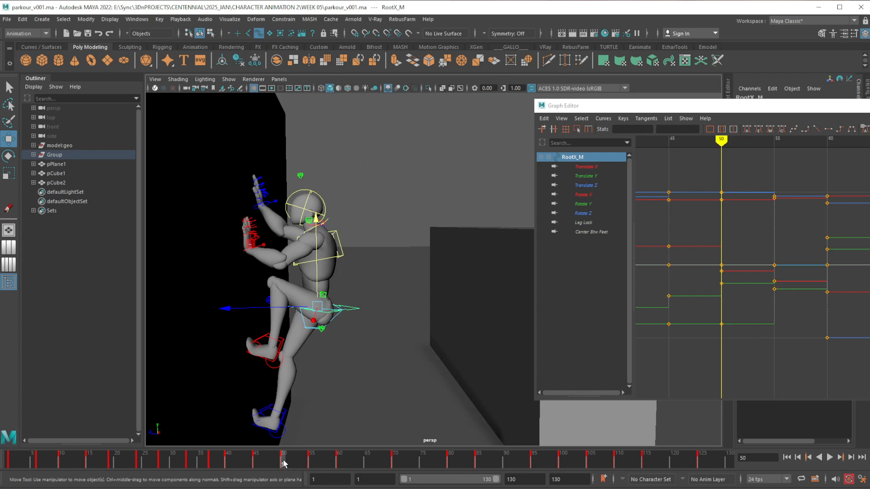
{"action": "left_click", "coordinate": [339, 462]}
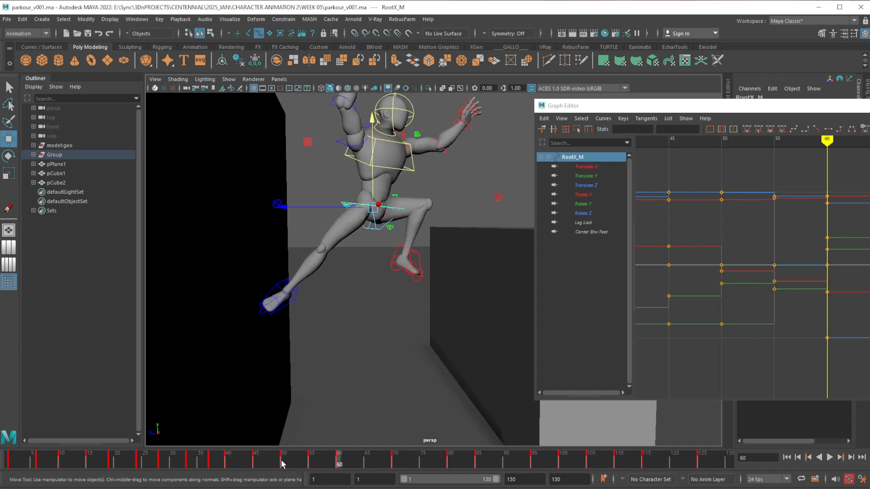
{"action": "left_click_drag", "start_coordinate": [282, 463], "coordinate": [311, 462]}
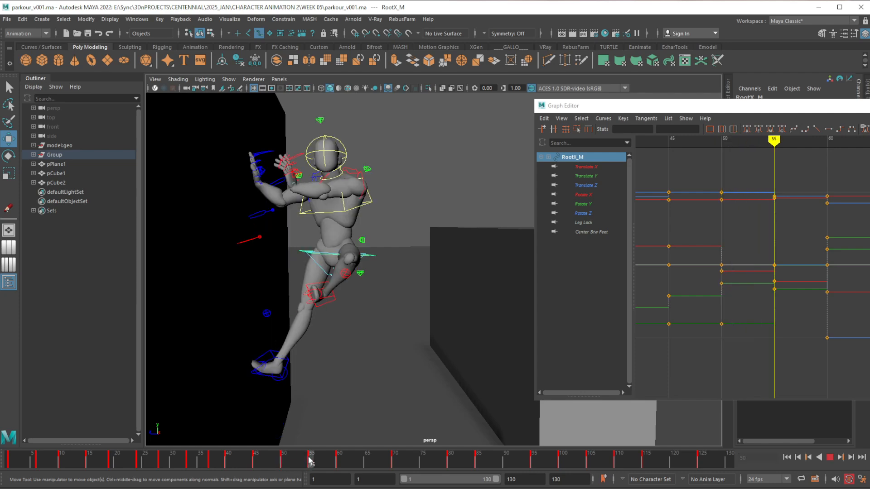
{"action": "left_click_drag", "start_coordinate": [319, 398], "coordinate": [352, 378], "text": "alt"}
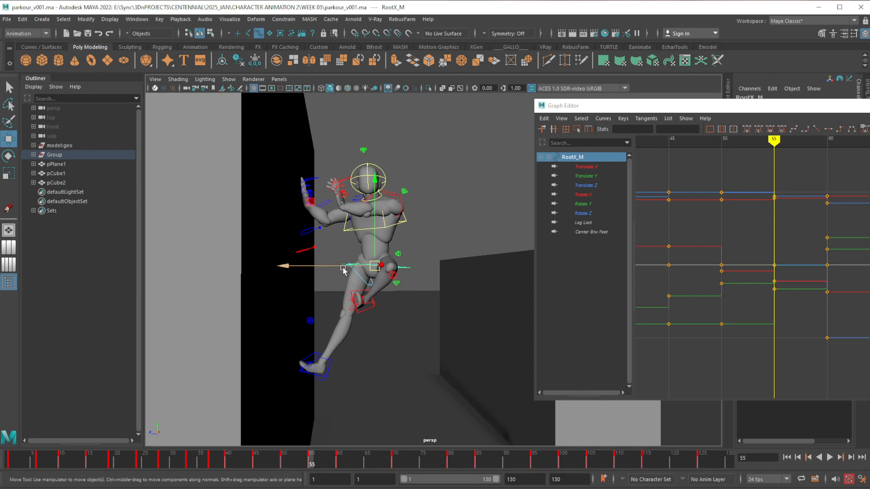
{"action": "left_click_drag", "start_coordinate": [343, 269], "coordinate": [311, 272]}
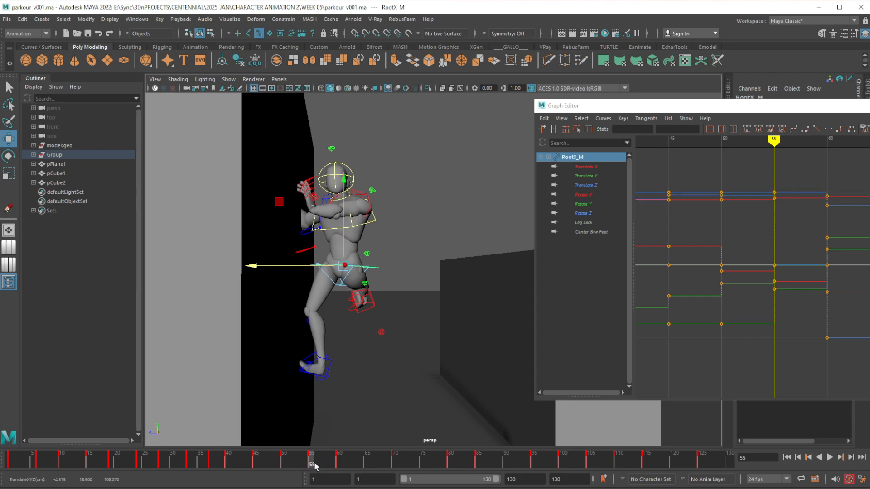
{"action": "left_click_drag", "start_coordinate": [341, 243], "coordinate": [344, 240]}
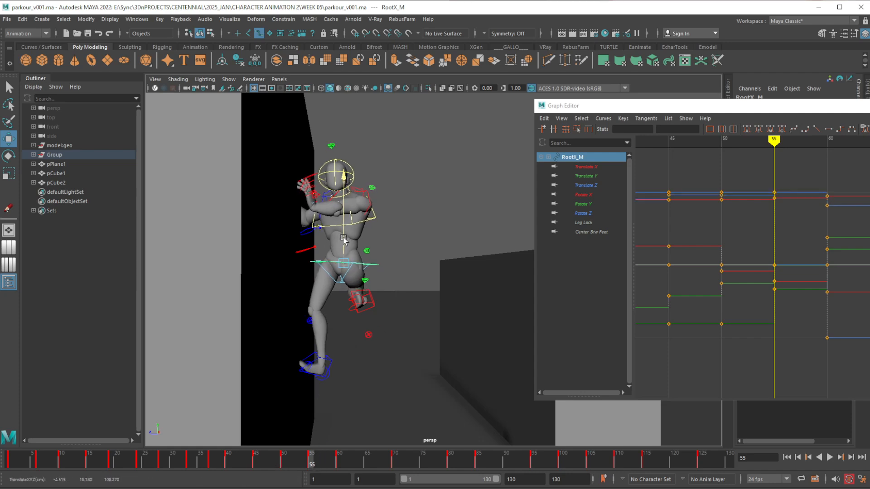
{"action": "mouse_move", "coordinate": [284, 458]}
{"action": "left_mouse_down"}
{"action": "mouse_move", "coordinate": [347, 457]}
{"action": "mouse_move", "coordinate": [289, 456]}
{"action": "mouse_move", "coordinate": [339, 458]}
{"action": "mouse_move", "coordinate": [314, 462]}
{"action": "left_mouse_up"}
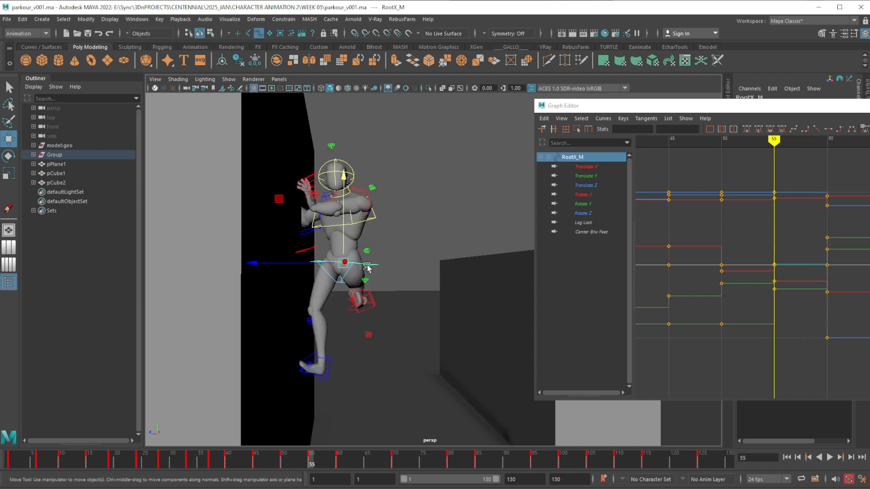
Rotate the RootX_M control around its vertical axis at frame 55 to turn the hips, and review the motion
{"action": "key", "text": "e"}
{"action": "left_click_drag", "start_coordinate": [349, 262], "coordinate": [331, 262]}
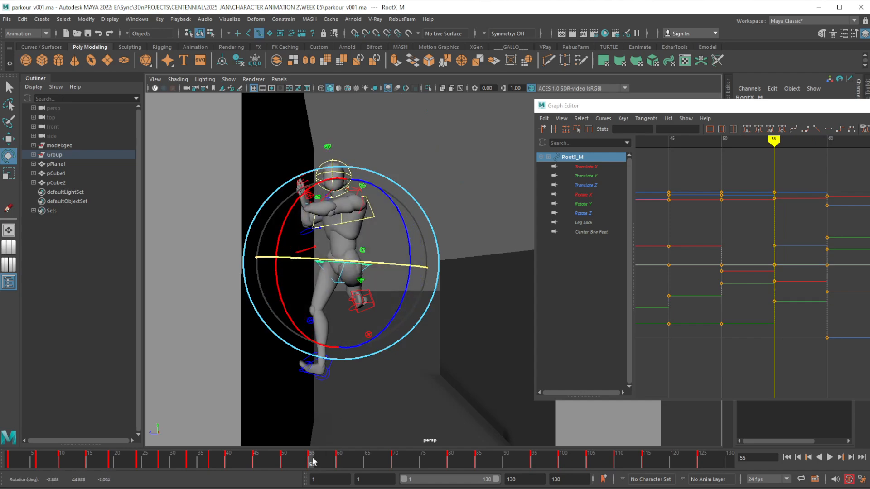
{"action": "key", "text": "alt+v"}
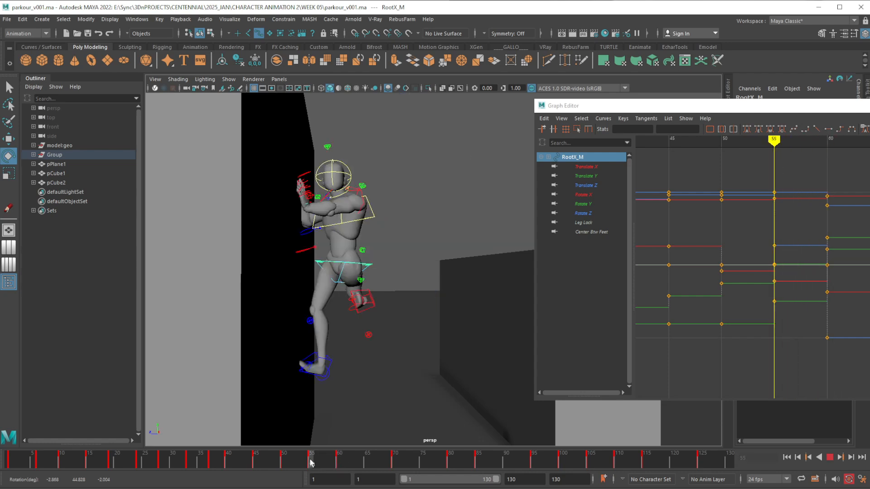
{"action": "mouse_move", "coordinate": [310, 462]}
{"action": "left_mouse_down"}
{"action": "mouse_move", "coordinate": [365, 462]}
{"action": "mouse_move", "coordinate": [287, 465]}
{"action": "mouse_move", "coordinate": [343, 465]}
{"action": "mouse_move", "coordinate": [308, 467]}
{"action": "left_mouse_up"}
{"action": "left_click", "coordinate": [312, 463]}
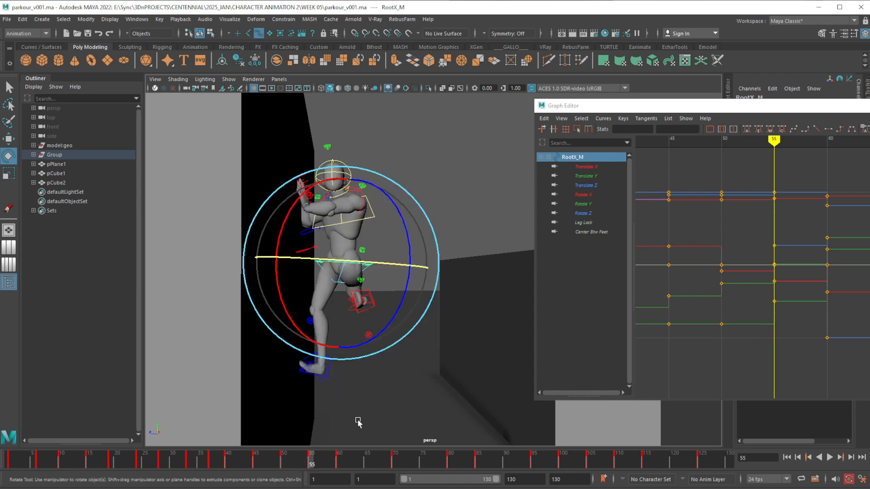
Select the IKLeg_R control and compare the foot's placement on the wall at frames 50, 55 and 60
{"action": "middle_click_drag", "start_coordinate": [358, 423], "coordinate": [334, 361], "text": "alt"}
{"action": "scroll", "coordinate": [323, 365], "scroll_direction": "up", "scroll_amount": 3}
{"action": "left_click", "coordinate": [375, 271]}
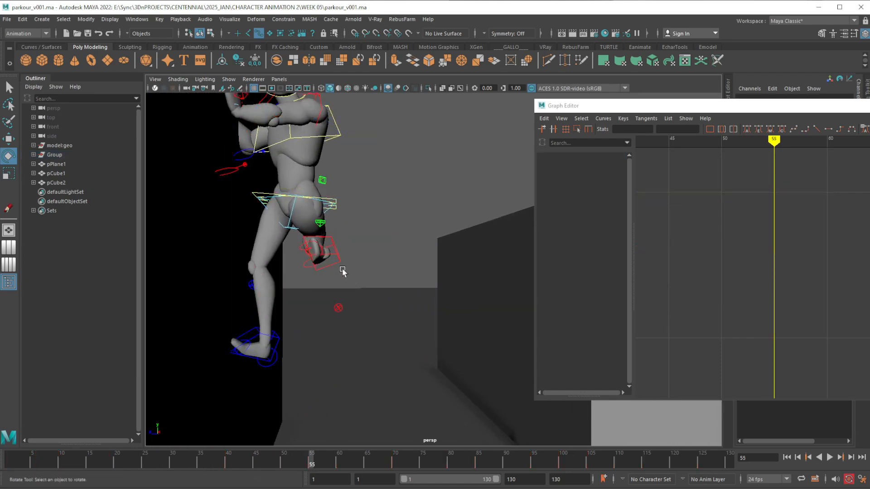
{"action": "left_click", "coordinate": [278, 349]}
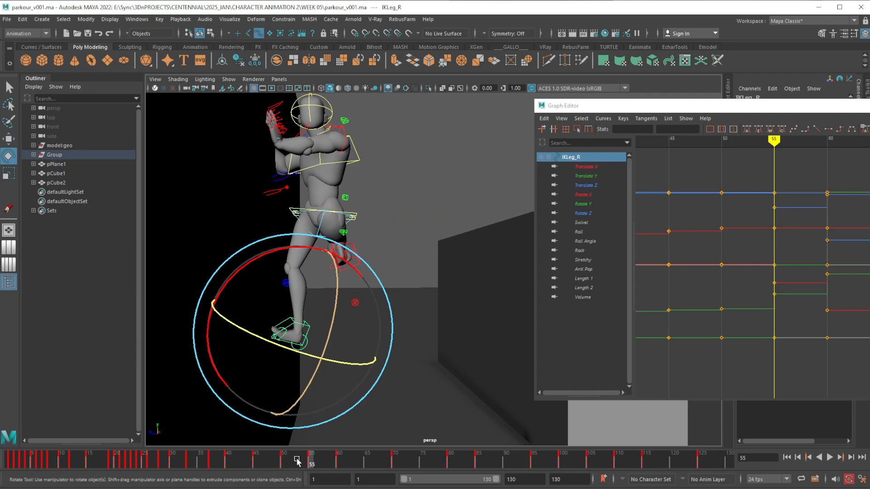
{"action": "left_click_drag", "start_coordinate": [261, 459], "coordinate": [284, 462]}
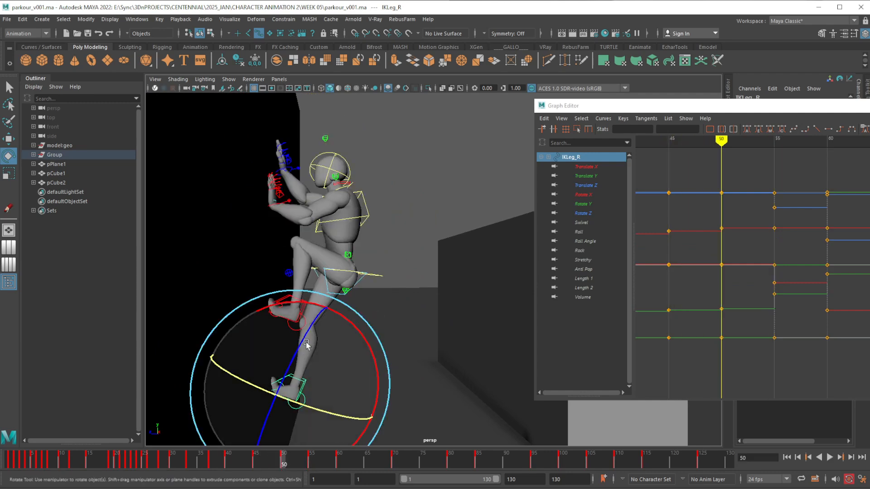
{"action": "left_click", "coordinate": [338, 461]}
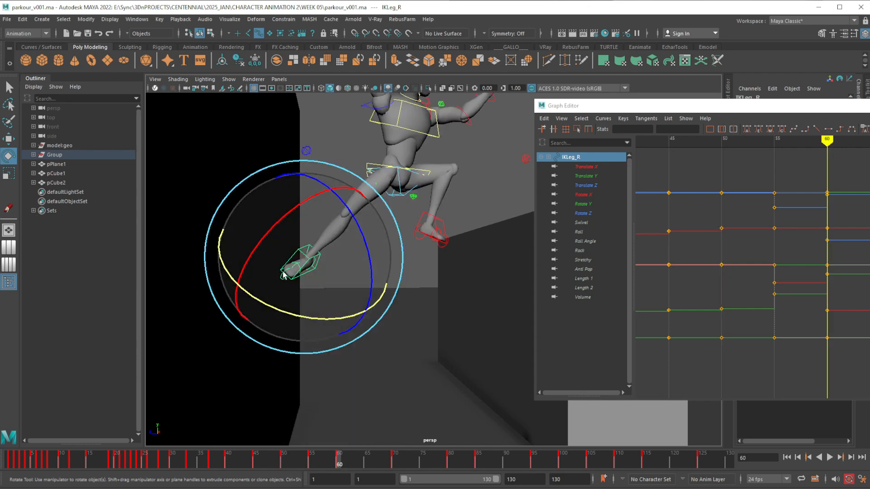
{"action": "left_click", "coordinate": [311, 461]}
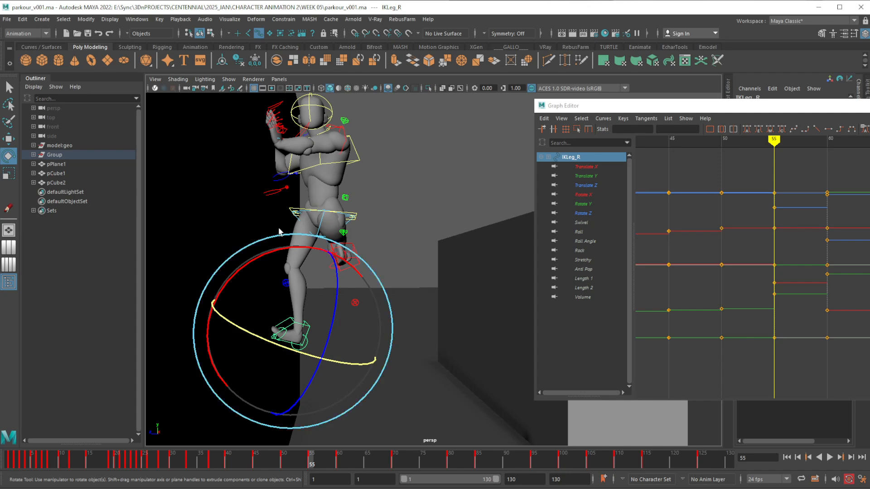
{"action": "key", "text": "w"}
{"action": "left_click_drag", "start_coordinate": [301, 299], "coordinate": [320, 303], "text": "alt"}
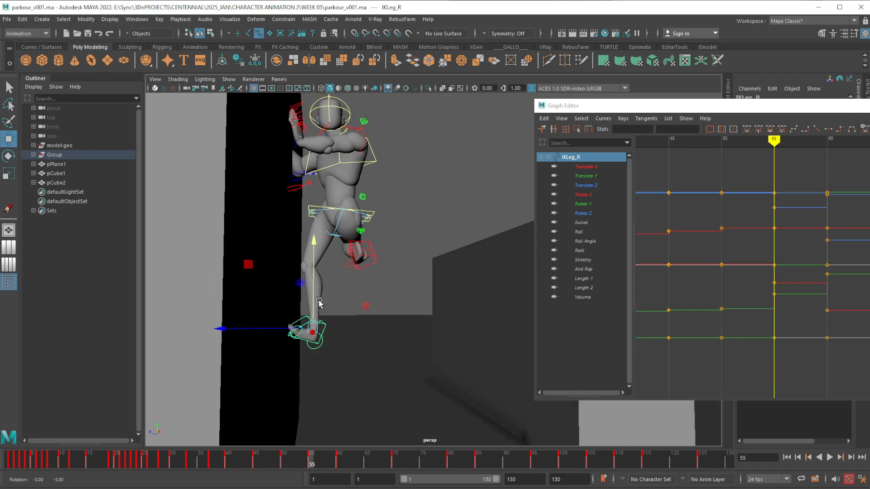
Copy the IKLeg_R key from frame 60 and paste it at frame 55
{"action": "left_click", "coordinate": [339, 461]}
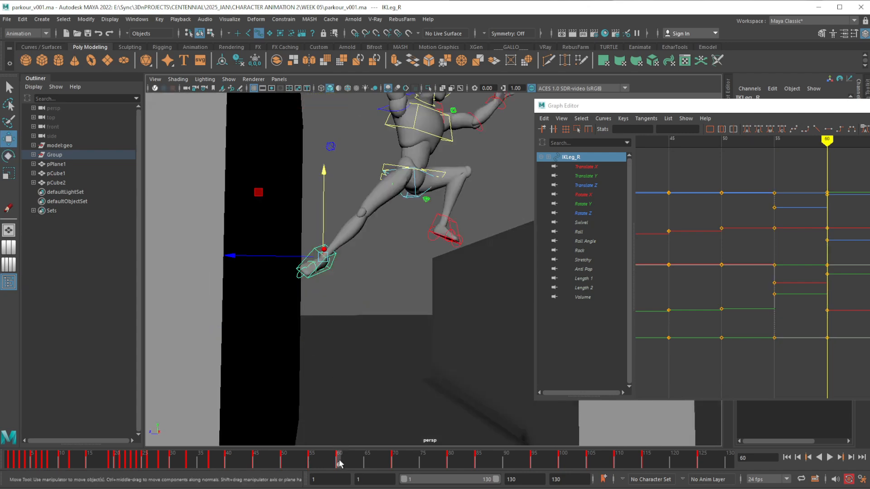
{"action": "right_click", "coordinate": [339, 461]}
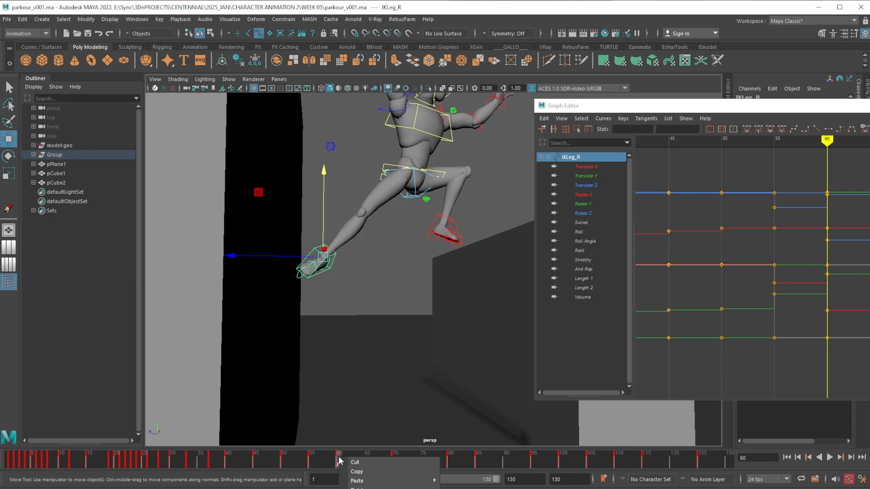
{"action": "left_click", "coordinate": [379, 471]}
{"action": "left_click", "coordinate": [312, 460]}
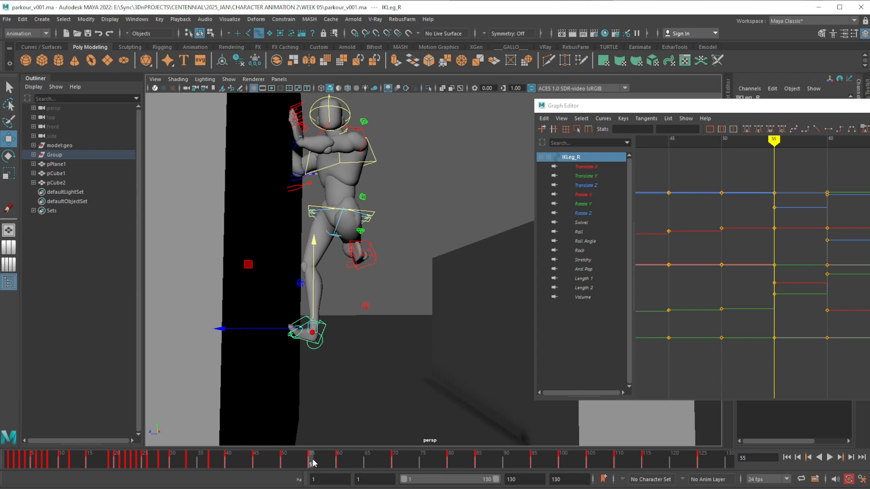
{"action": "right_click", "coordinate": [312, 459]}
{"action": "mouse_move", "coordinate": [376, 484]}
{"action": "left_click", "coordinate": [430, 483]}
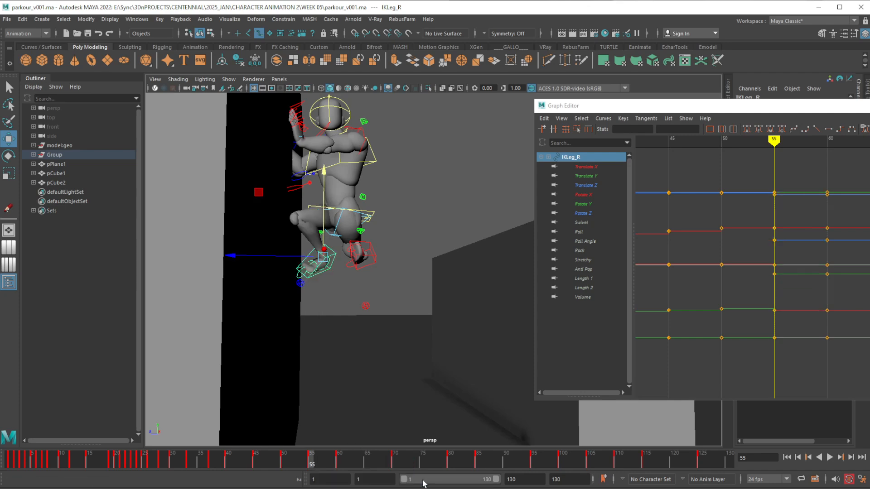
Rotate the IKLeg_R control at frame 55 to level the right foot and move it to the wall surface
{"action": "right_click_drag", "start_coordinate": [335, 301], "coordinate": [338, 337], "text": "alt"}
{"action": "middle_click_drag", "start_coordinate": [308, 298], "coordinate": [334, 308], "text": "alt"}
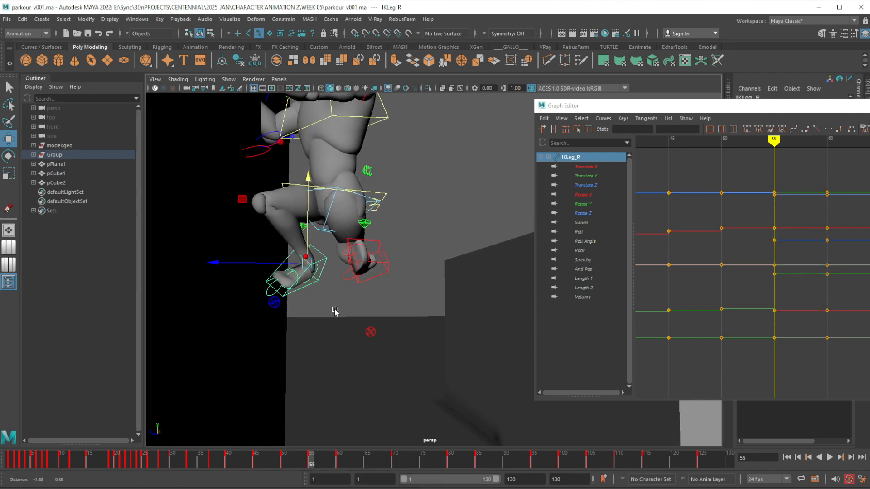
{"action": "right_click_drag", "start_coordinate": [313, 296], "coordinate": [326, 308], "text": "alt"}
{"action": "middle_click_drag", "start_coordinate": [297, 312], "coordinate": [334, 310], "text": "alt"}
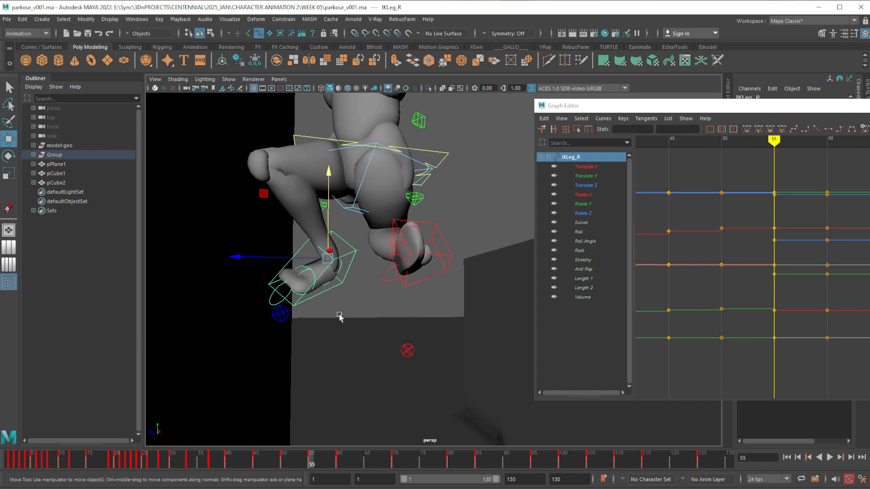
{"action": "key", "text": "e"}
{"action": "right_click_drag", "start_coordinate": [347, 338], "coordinate": [343, 319], "text": "alt"}
{"action": "left_click_drag", "start_coordinate": [348, 316], "coordinate": [306, 291]}
{"action": "left_click_drag", "start_coordinate": [384, 249], "coordinate": [382, 225]}
{"action": "key", "text": "w"}
{"action": "left_click_drag", "start_coordinate": [306, 267], "coordinate": [287, 261]}
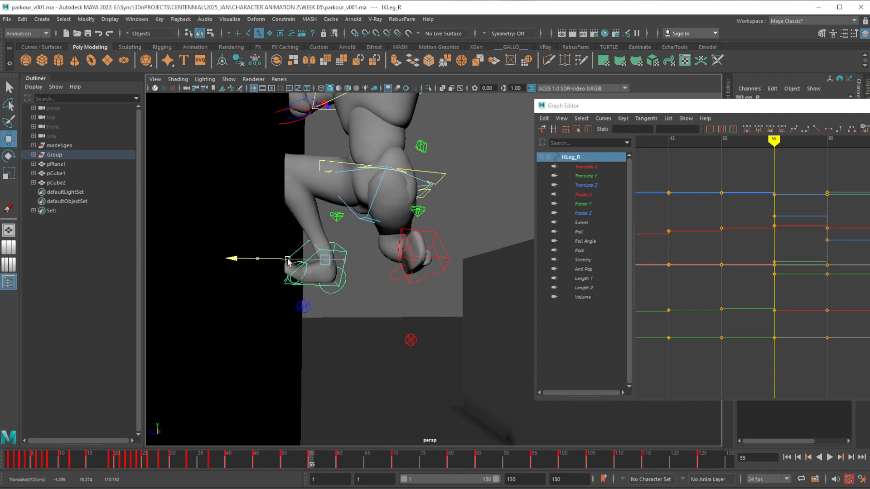
Rotate the IKToes_R control at frame 55 to bend the right toes upward against the wall
{"action": "left_click", "coordinate": [294, 278]}
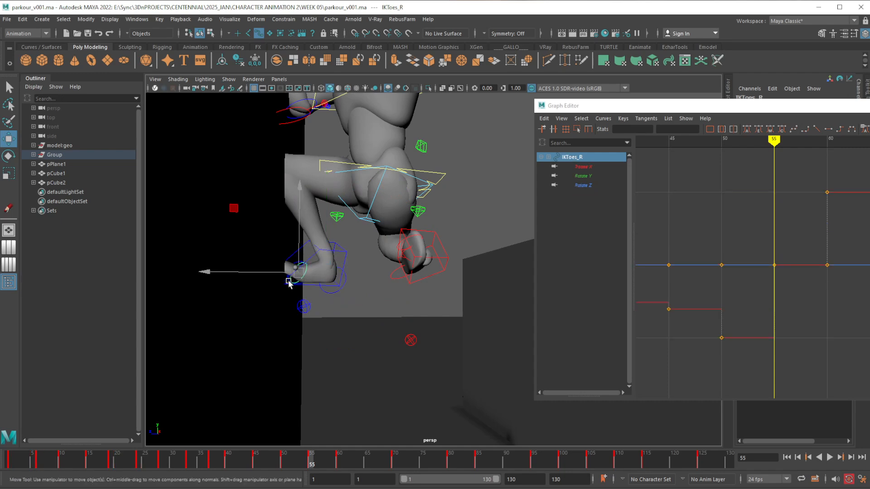
{"action": "key", "text": "e"}
{"action": "left_click_drag", "start_coordinate": [243, 223], "coordinate": [282, 198]}
{"action": "left_click", "coordinate": [356, 284]}
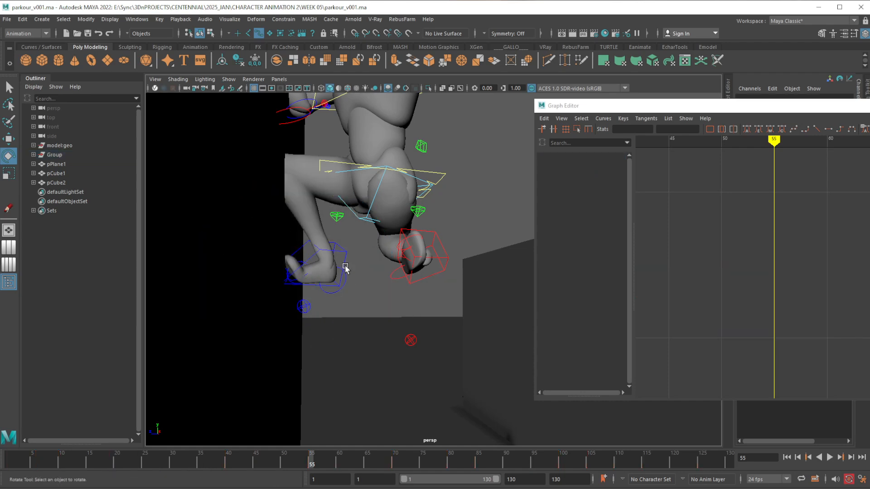
Adjust the rotation of the IKLeg_R control at frame 55 and check the foot contact against frame 50
{"action": "left_click", "coordinate": [345, 268]}
{"action": "left_click_drag", "start_coordinate": [323, 287], "coordinate": [295, 284]}
{"action": "left_click_drag", "start_coordinate": [274, 460], "coordinate": [282, 461]}
{"action": "right_click_drag", "start_coordinate": [408, 294], "coordinate": [375, 299], "text": "alt"}
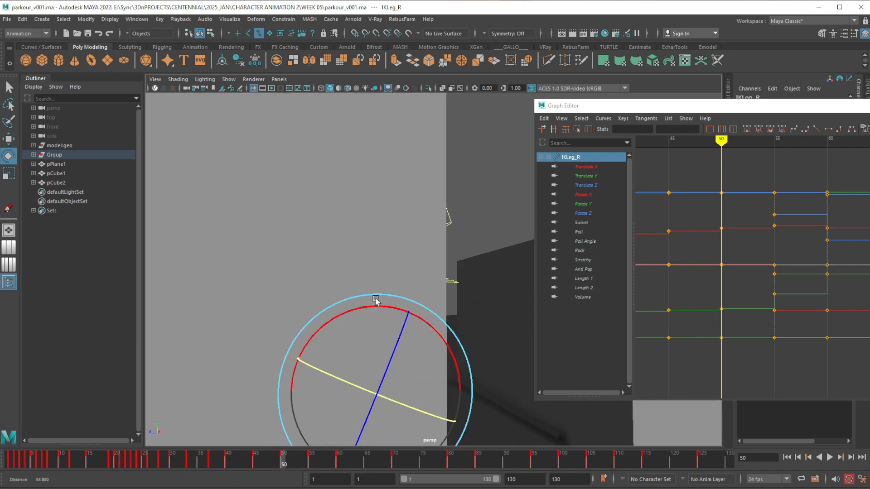
{"action": "left_click_drag", "start_coordinate": [398, 349], "coordinate": [361, 359], "text": "alt"}
{"action": "right_click_drag", "start_coordinate": [362, 359], "coordinate": [333, 365], "text": "alt"}
{"action": "mouse_move", "coordinate": [284, 462]}
{"action": "left_mouse_down"}
{"action": "mouse_move", "coordinate": [339, 461]}
{"action": "mouse_move", "coordinate": [306, 466]}
{"action": "mouse_move", "coordinate": [337, 472]}
{"action": "mouse_move", "coordinate": [313, 468]}
{"action": "left_mouse_up"}
{"action": "left_click_drag", "start_coordinate": [371, 330], "coordinate": [342, 364], "text": "alt"}
{"action": "key", "text": "w"}
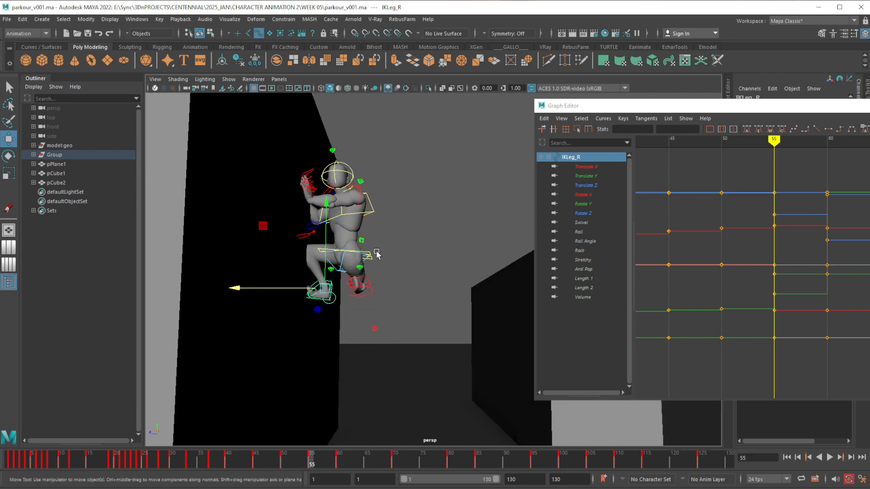
Turn the RootX_M control at frame 55 to about 47.5 degrees around its vertical axis and scrub toward frame 60
{"action": "left_click", "coordinate": [369, 255]}
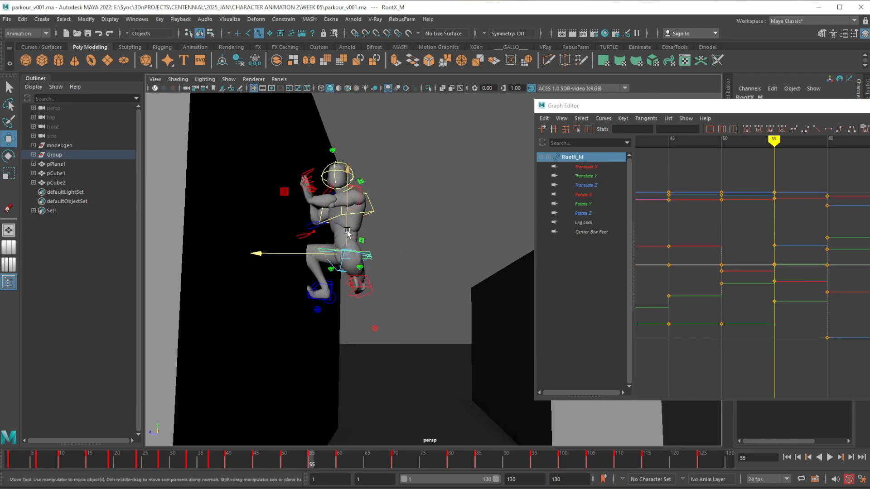
{"action": "middle_click_drag", "start_coordinate": [347, 233], "coordinate": [334, 249]}
{"action": "left_click_drag", "start_coordinate": [336, 281], "coordinate": [366, 252], "text": "alt"}
{"action": "key", "text": "e"}
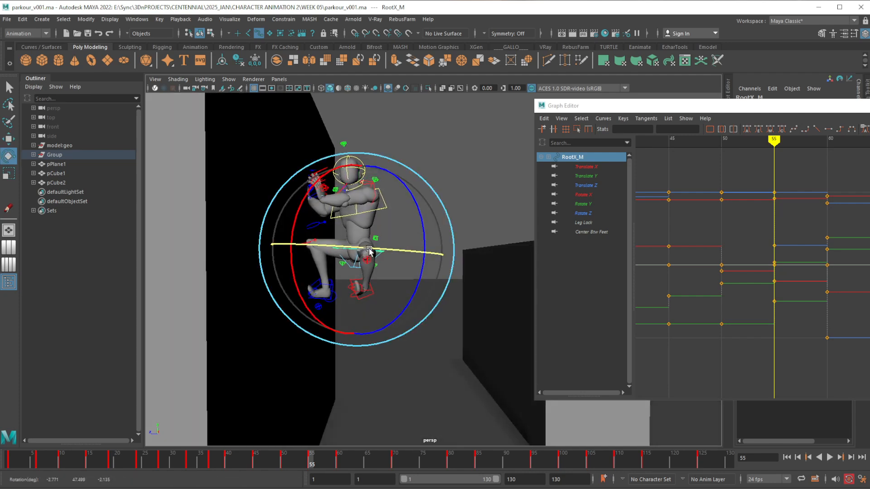
{"action": "left_click_drag", "start_coordinate": [302, 457], "coordinate": [323, 457]}
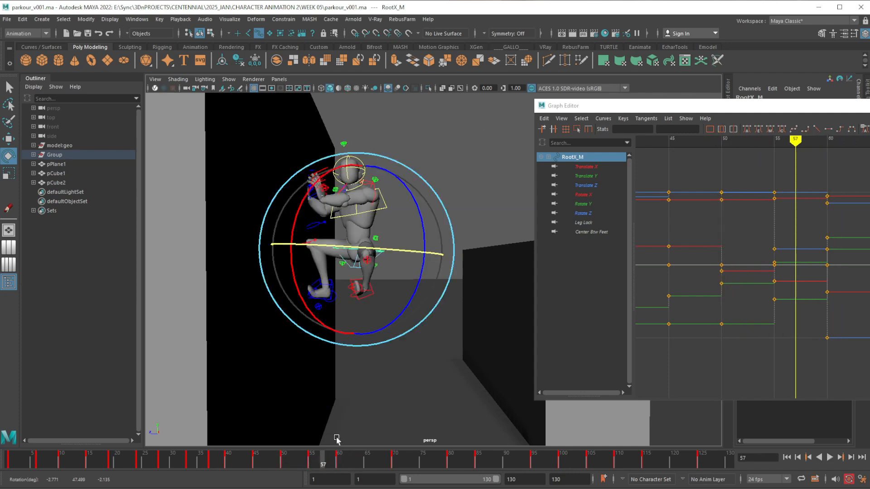
Compare the left foot at frames 50, 55 and 60, and rotate the IKLeg_L control at frame 55 so the foot points downward
{"action": "key", "text": "w"}
{"action": "left_click", "coordinate": [371, 294]}
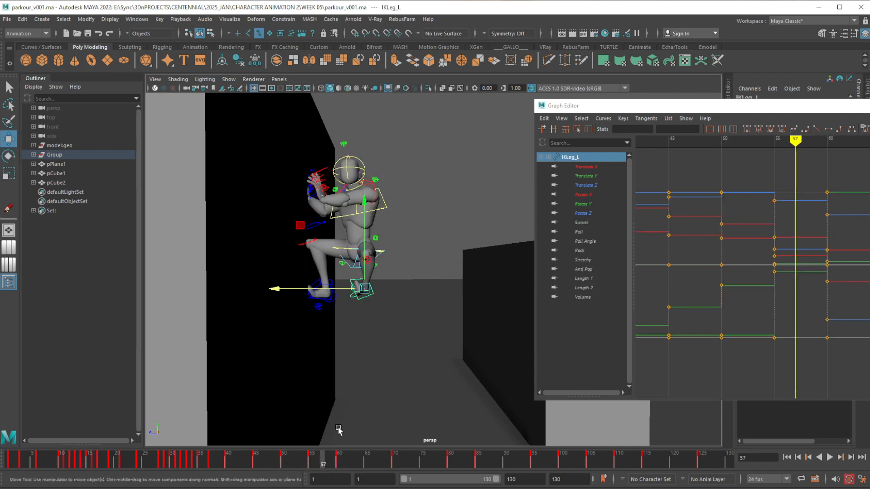
{"action": "left_click_drag", "start_coordinate": [314, 461], "coordinate": [339, 461]}
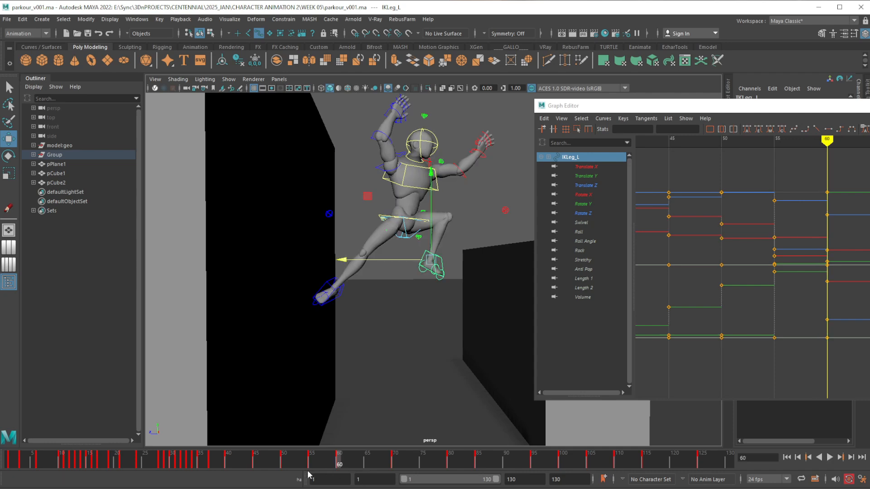
{"action": "left_click_drag", "start_coordinate": [286, 465], "coordinate": [311, 462]}
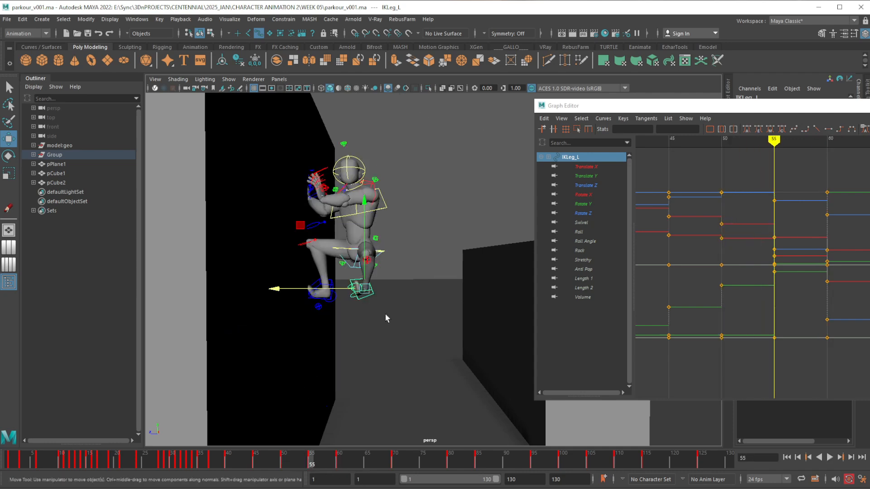
{"action": "key", "text": "e"}
{"action": "left_click_drag", "start_coordinate": [432, 319], "coordinate": [321, 358]}
{"action": "right_click_drag", "start_coordinate": [379, 285], "coordinate": [384, 380], "text": "alt"}
{"action": "middle_click_drag", "start_coordinate": [383, 362], "coordinate": [412, 342], "text": "alt"}
{"action": "right_click_drag", "start_coordinate": [461, 362], "coordinate": [468, 385], "text": "alt"}
{"action": "left_click", "coordinate": [466, 384]}
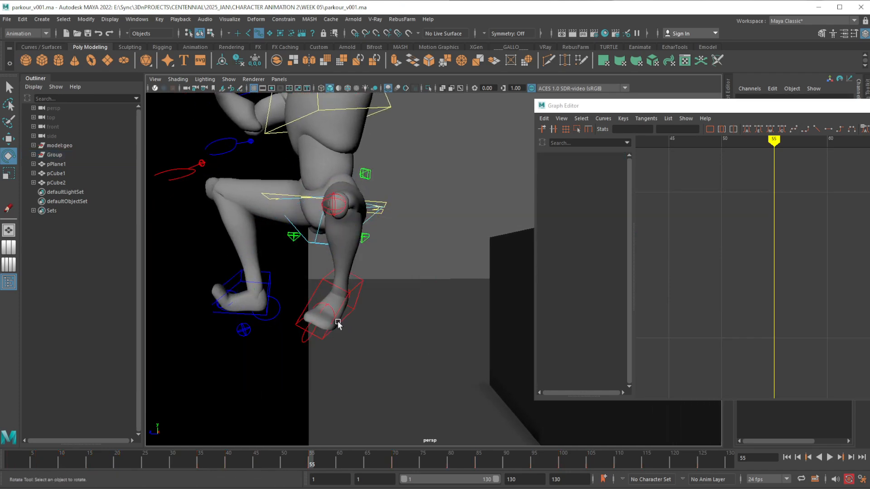
Set Rotate X of the IKToes_L control to 0 at frame 55
{"action": "left_click", "coordinate": [332, 312]}
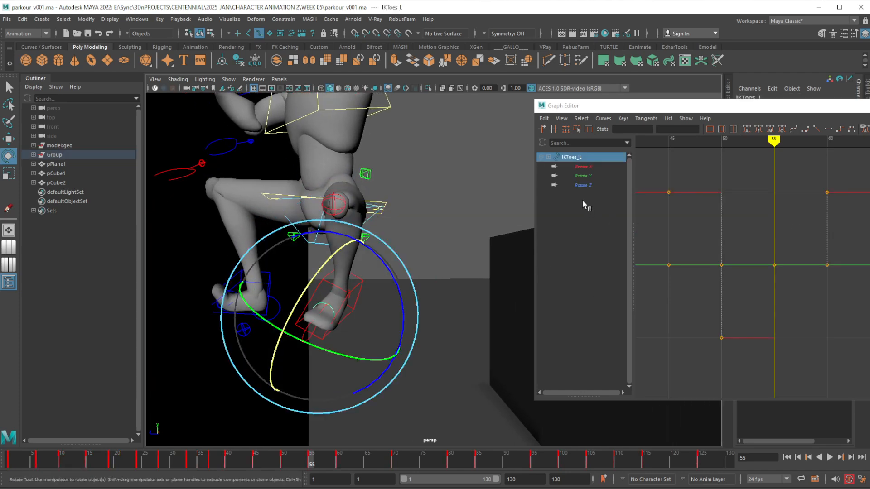
{"action": "left_click_drag", "start_coordinate": [793, 117], "coordinate": [797, 212]}
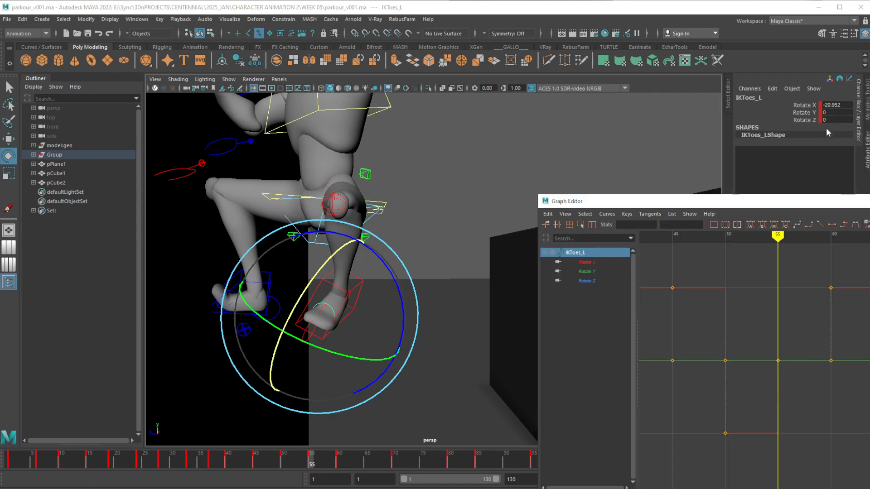
{"action": "double_click", "coordinate": [837, 105]}
{"action": "type", "text": "0"}
{"action": "key", "text": "Return"}
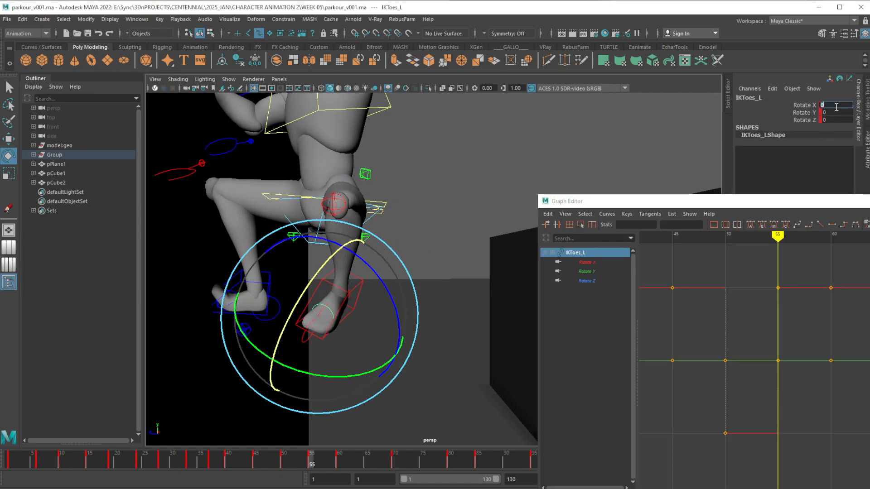
{"action": "left_click_drag", "start_coordinate": [762, 204], "coordinate": [797, 83]}
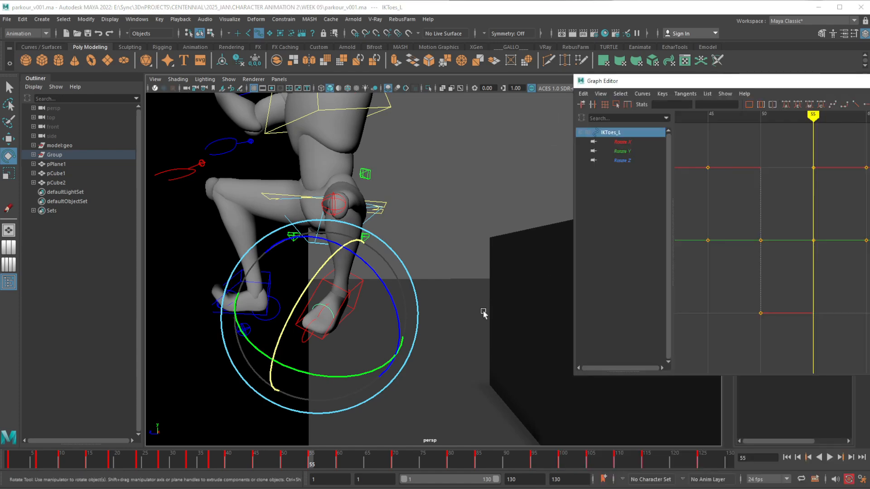
Move the IKLeg_L control lower and closer to the wall at frame 55, and refine the left foot's rotation
{"action": "left_click", "coordinate": [438, 280]}
{"action": "left_click", "coordinate": [361, 285]}
{"action": "key", "text": "w"}
{"action": "right_click_drag", "start_coordinate": [362, 311], "coordinate": [327, 333], "text": "alt"}
{"action": "left_click_drag", "start_coordinate": [338, 356], "coordinate": [349, 335], "text": "alt"}
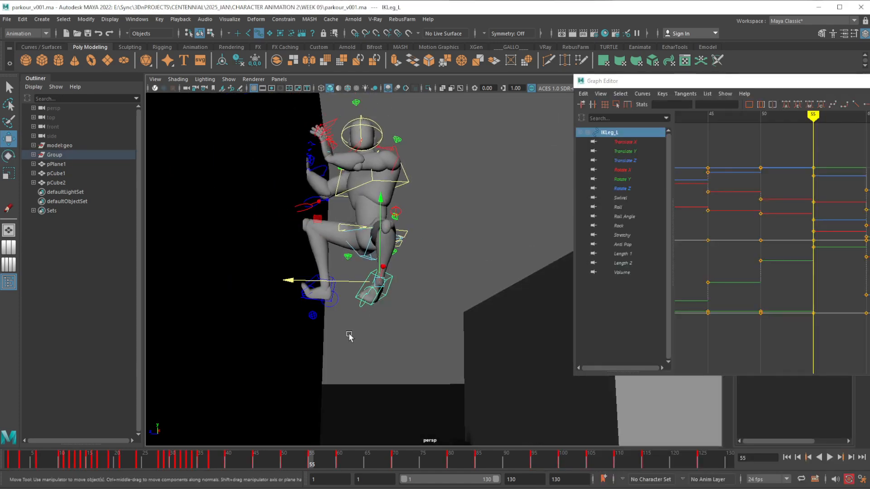
{"action": "mouse_move", "coordinate": [302, 466]}
{"action": "left_mouse_down"}
{"action": "mouse_move", "coordinate": [278, 460]}
{"action": "mouse_move", "coordinate": [357, 462]}
{"action": "mouse_move", "coordinate": [312, 462]}
{"action": "left_mouse_up"}
{"action": "left_click_drag", "start_coordinate": [349, 431], "coordinate": [357, 344], "text": "alt"}
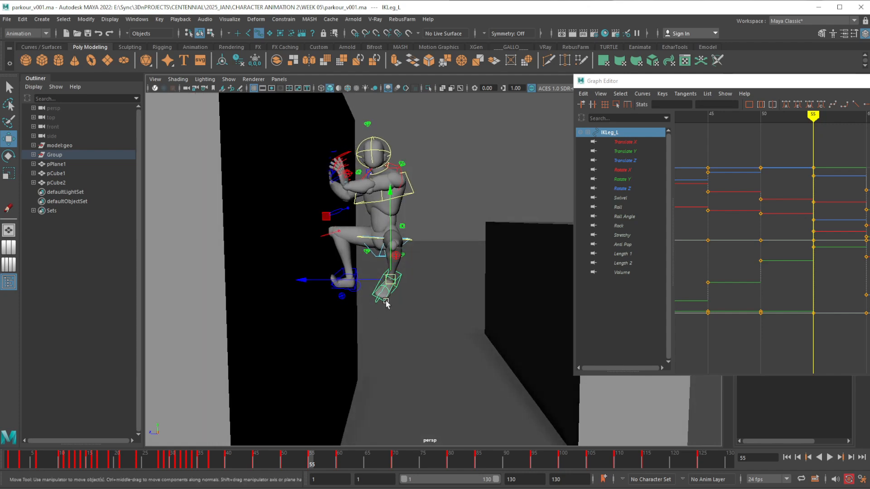
{"action": "left_click_drag", "start_coordinate": [333, 223], "coordinate": [296, 243]}
{"action": "key", "text": "e"}
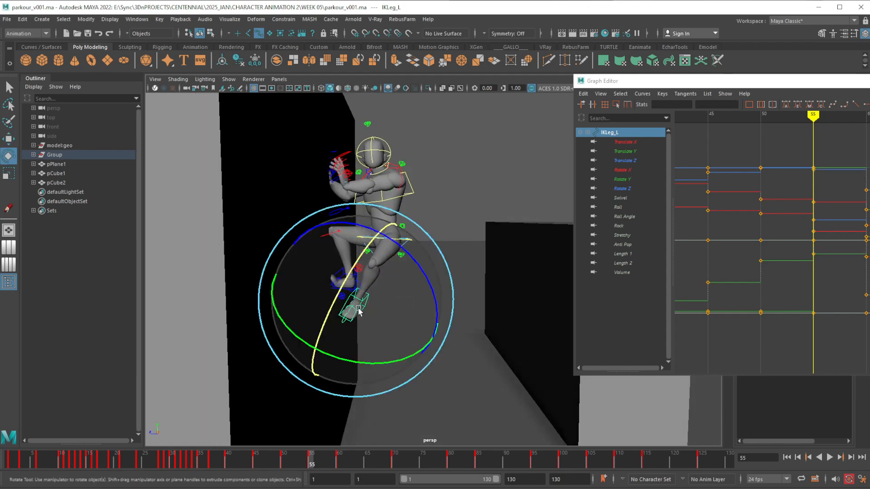
{"action": "mouse_move", "coordinate": [320, 458]}
{"action": "left_mouse_down"}
{"action": "mouse_move", "coordinate": [282, 460]}
{"action": "mouse_move", "coordinate": [356, 462]}
{"action": "mouse_move", "coordinate": [277, 460]}
{"action": "mouse_move", "coordinate": [360, 465]}
{"action": "mouse_move", "coordinate": [291, 463]}
{"action": "mouse_move", "coordinate": [358, 464]}
{"action": "mouse_move", "coordinate": [291, 466]}
{"action": "mouse_move", "coordinate": [353, 462]}
{"action": "mouse_move", "coordinate": [292, 473]}
{"action": "mouse_move", "coordinate": [295, 465]}
{"action": "mouse_move", "coordinate": [341, 466]}
{"action": "mouse_move", "coordinate": [312, 470]}
{"action": "left_mouse_up"}
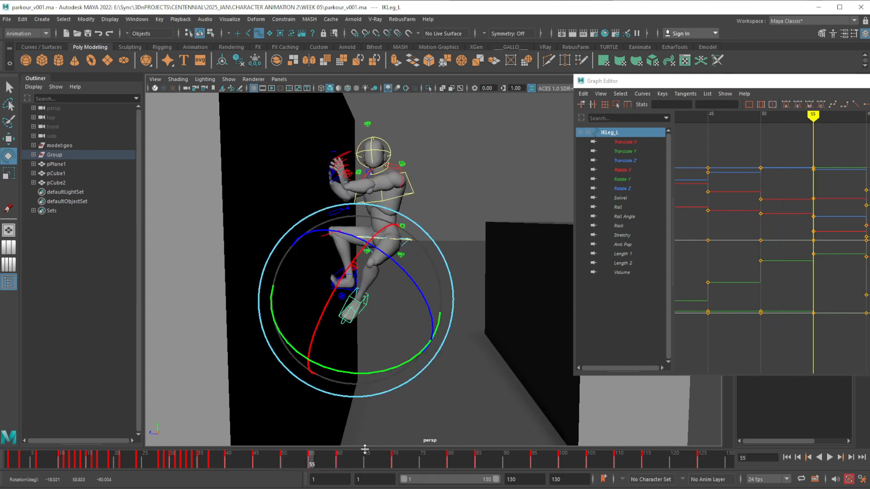
Select the IKSpine3_M chest control at frame 55 and rotate the upper torso
{"action": "scroll", "coordinate": [346, 306], "scroll_direction": "up", "scroll_amount": 8}
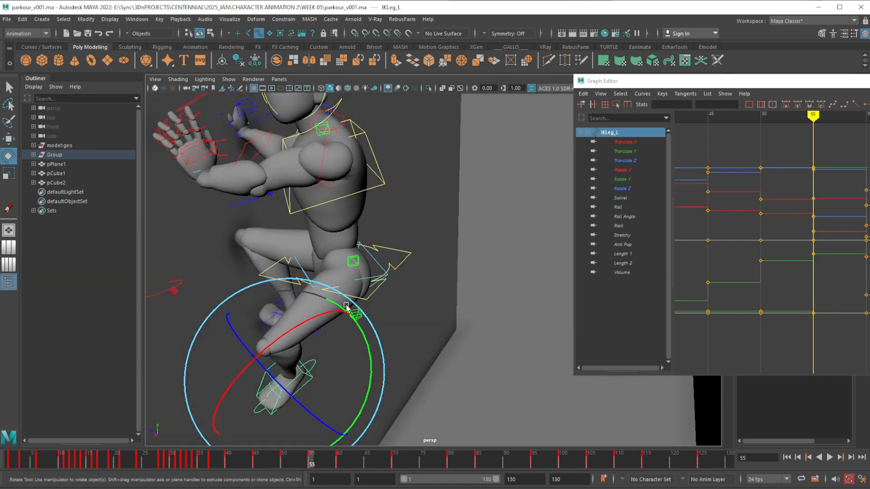
{"action": "middle_click_drag", "start_coordinate": [346, 306], "coordinate": [364, 350], "text": "alt"}
{"action": "scroll", "coordinate": [364, 350], "scroll_direction": "down", "scroll_amount": 4}
{"action": "scroll", "coordinate": [391, 322], "scroll_direction": "up", "scroll_amount": 2}
{"action": "middle_click_drag", "start_coordinate": [407, 322], "coordinate": [390, 316], "text": "alt"}
{"action": "scroll", "coordinate": [390, 316], "scroll_direction": "up", "scroll_amount": 2}
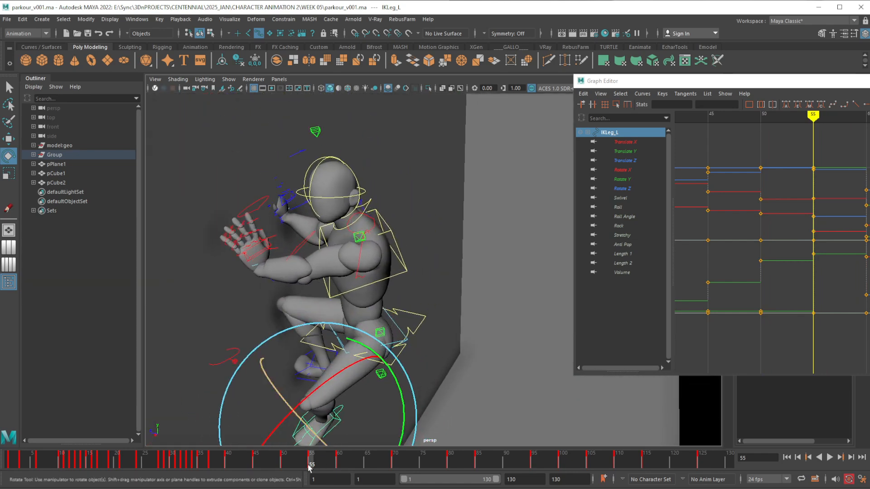
{"action": "left_click_drag", "start_coordinate": [353, 376], "coordinate": [413, 333], "text": "alt"}
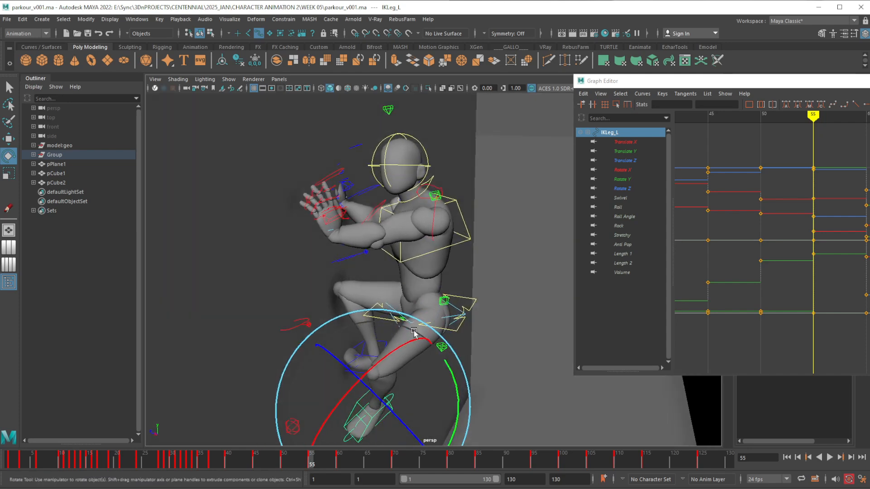
{"action": "left_click", "coordinate": [461, 244]}
{"action": "left_click_drag", "start_coordinate": [462, 245], "coordinate": [402, 295], "text": "alt"}
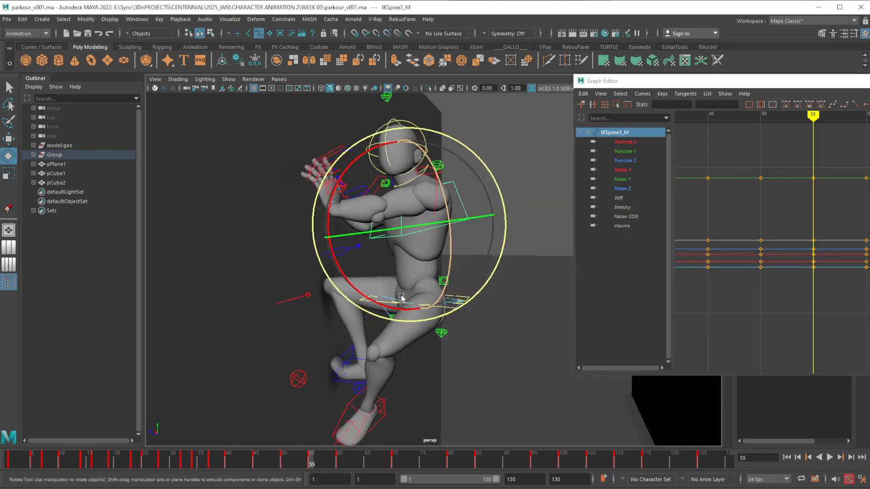
{"action": "left_click_drag", "start_coordinate": [400, 229], "coordinate": [410, 227]}
{"action": "left_click_drag", "start_coordinate": [438, 172], "coordinate": [422, 240]}
Reposition the IKSpine3_M chest control at frame 55 and compare the torso with frame 60
{"action": "key", "text": "w"}
{"action": "left_click_drag", "start_coordinate": [399, 278], "coordinate": [378, 245], "text": "alt"}
{"action": "key", "text": "e"}
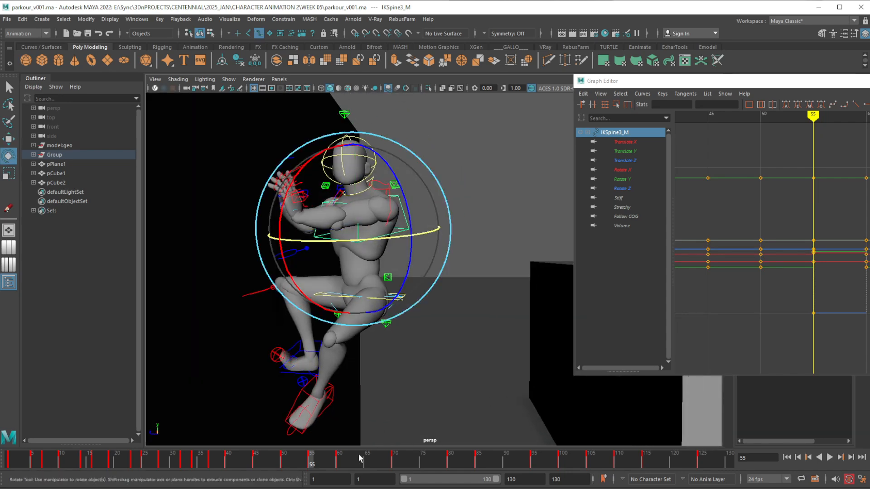
{"action": "left_click_drag", "start_coordinate": [311, 462], "coordinate": [336, 461]}
{"action": "left_click_drag", "start_coordinate": [341, 460], "coordinate": [312, 464]}
Rotate the FKHead_M control at frame 55 to turn the face away from the wall
{"action": "middle_click_drag", "start_coordinate": [416, 152], "coordinate": [408, 230], "text": "alt"}
{"action": "left_click", "coordinate": [379, 237]}
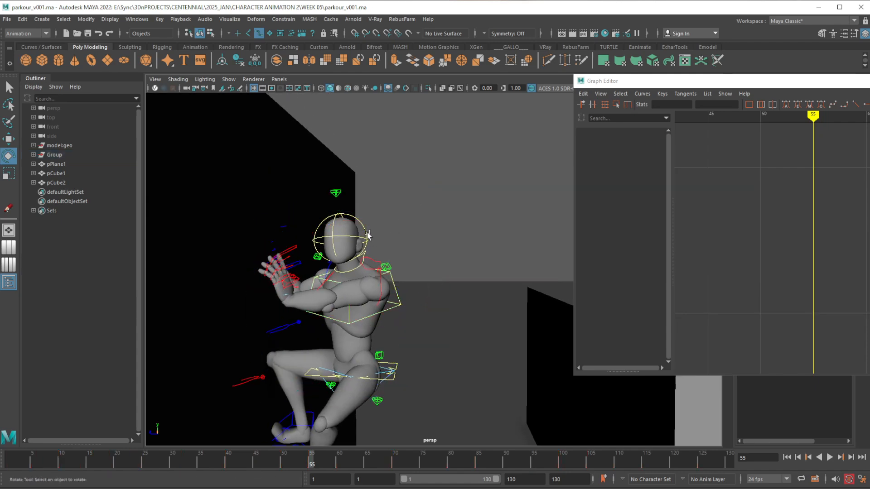
{"action": "left_click", "coordinate": [367, 235]}
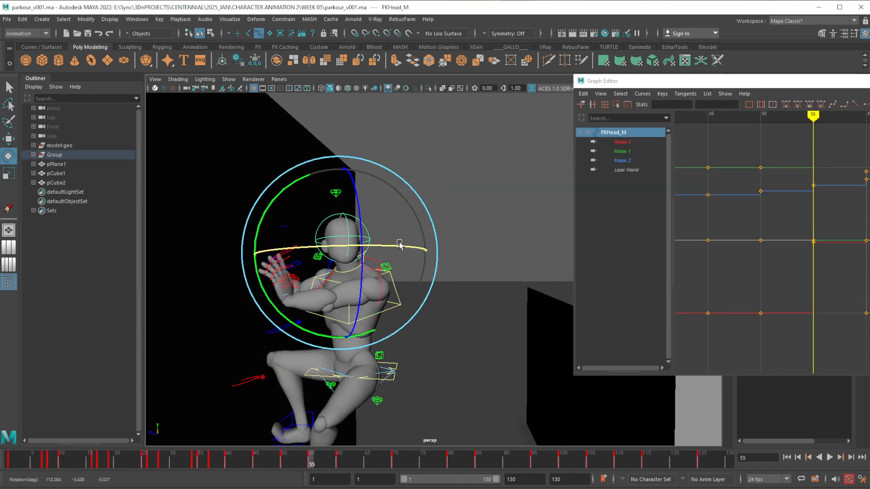
Rotate the FKNeck_M control at frame 55 to tilt the neck and head away from the wall
{"action": "left_click", "coordinate": [372, 277]}
{"action": "left_click", "coordinate": [351, 274]}
{"action": "left_click_drag", "start_coordinate": [277, 284], "coordinate": [293, 252]}
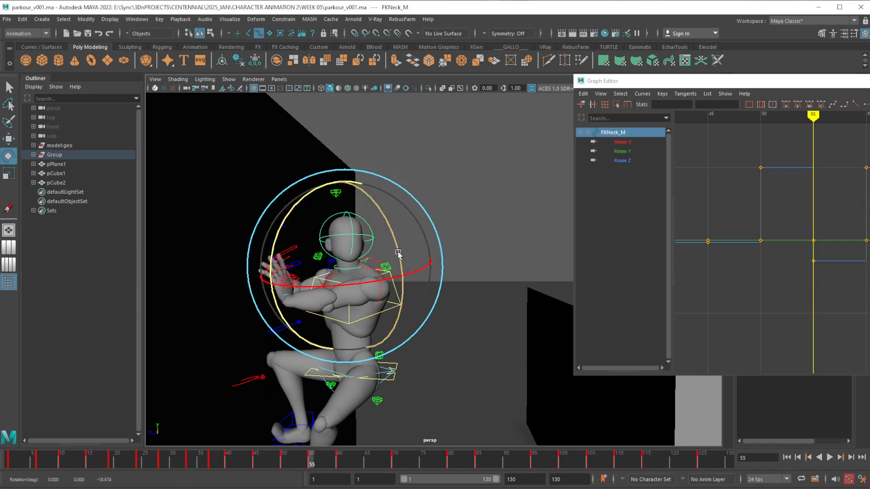
{"action": "left_click_drag", "start_coordinate": [407, 273], "coordinate": [407, 264]}
{"action": "left_click", "coordinate": [441, 309]}
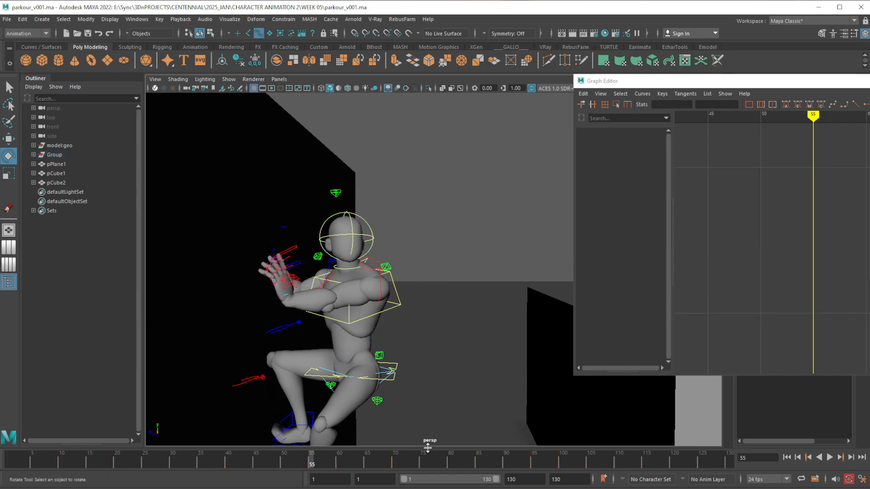
Compare the left arm pose at frame 55 with frame 60 and examine both arms from several angles
{"action": "left_click", "coordinate": [381, 288]}
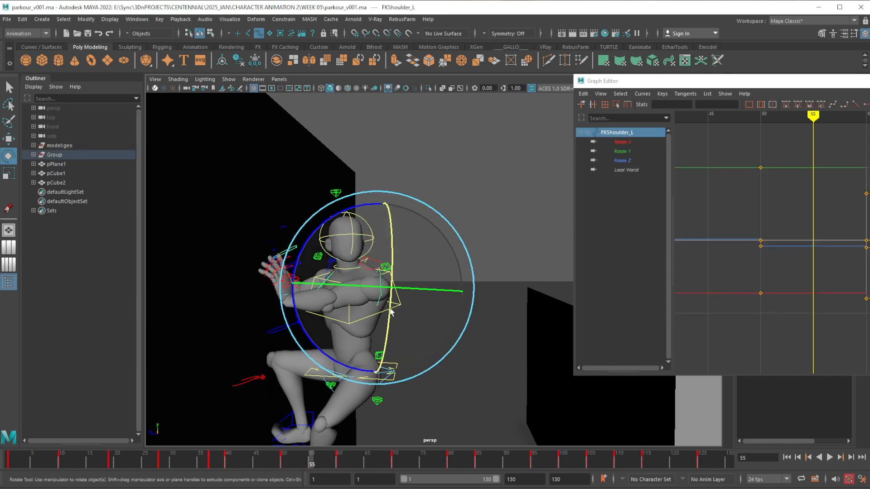
{"action": "key", "text": "w"}
{"action": "key", "text": "alt+v"}
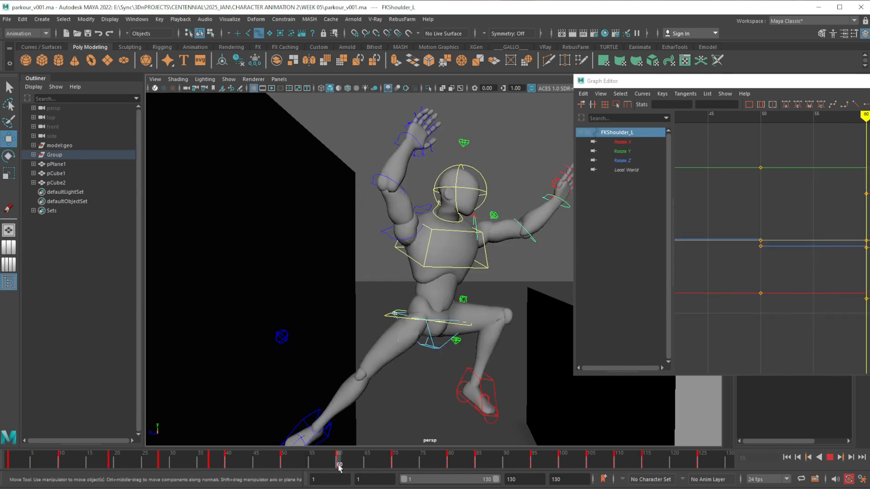
{"action": "mouse_move", "coordinate": [306, 470]}
{"action": "left_mouse_down"}
{"action": "mouse_move", "coordinate": [301, 460]}
{"action": "mouse_move", "coordinate": [345, 463]}
{"action": "mouse_move", "coordinate": [290, 461]}
{"action": "mouse_move", "coordinate": [337, 458]}
{"action": "mouse_move", "coordinate": [311, 461]}
{"action": "left_mouse_up"}
{"action": "middle_click_drag", "start_coordinate": [387, 390], "coordinate": [391, 363], "text": "alt"}
{"action": "right_click_drag", "start_coordinate": [392, 362], "coordinate": [387, 328], "text": "alt"}
{"action": "middle_click_drag", "start_coordinate": [388, 329], "coordinate": [402, 352], "text": "alt"}
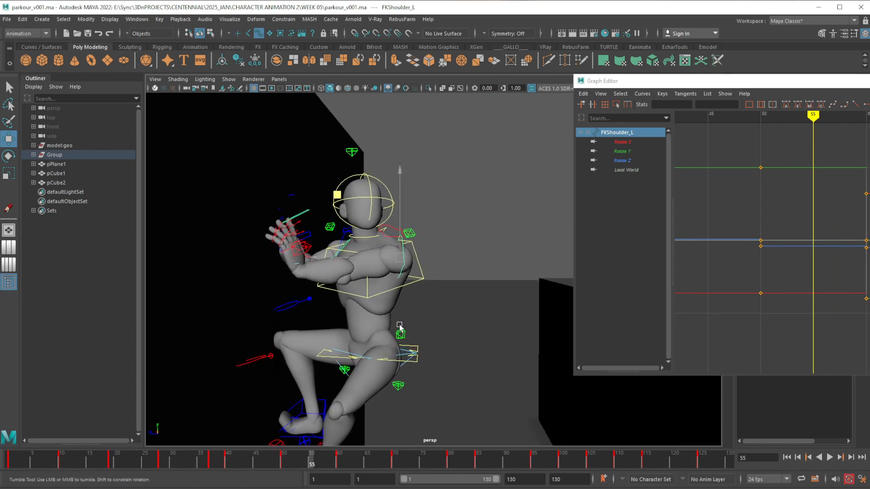
{"action": "left_click_drag", "start_coordinate": [401, 323], "coordinate": [386, 292], "text": "alt"}
{"action": "right_click_drag", "start_coordinate": [386, 292], "coordinate": [387, 340], "text": "alt"}
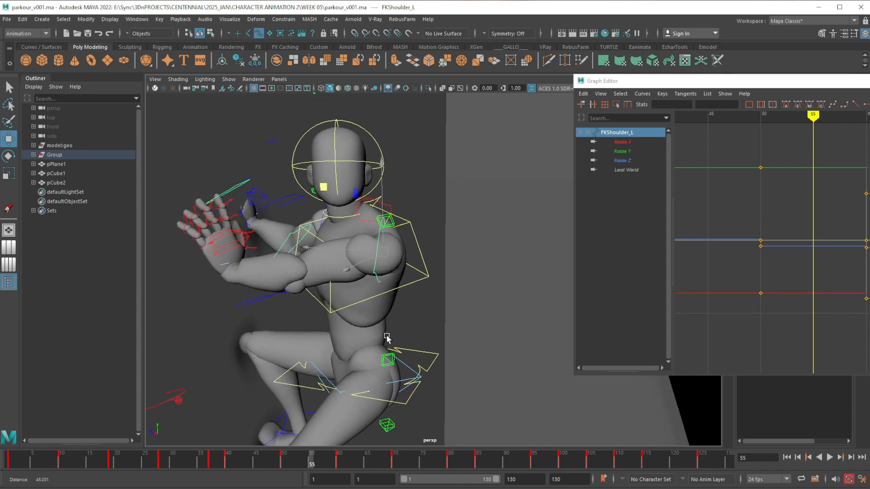
{"action": "middle_click_drag", "start_coordinate": [367, 299], "coordinate": [404, 363], "text": "alt"}
{"action": "left_click_drag", "start_coordinate": [406, 362], "coordinate": [391, 360], "text": "alt"}
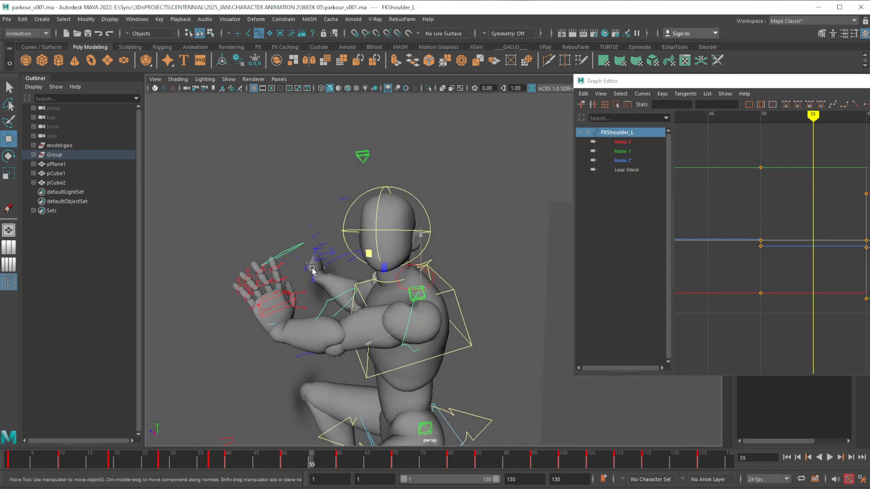
{"action": "left_click_drag", "start_coordinate": [313, 269], "coordinate": [351, 287], "text": "alt"}
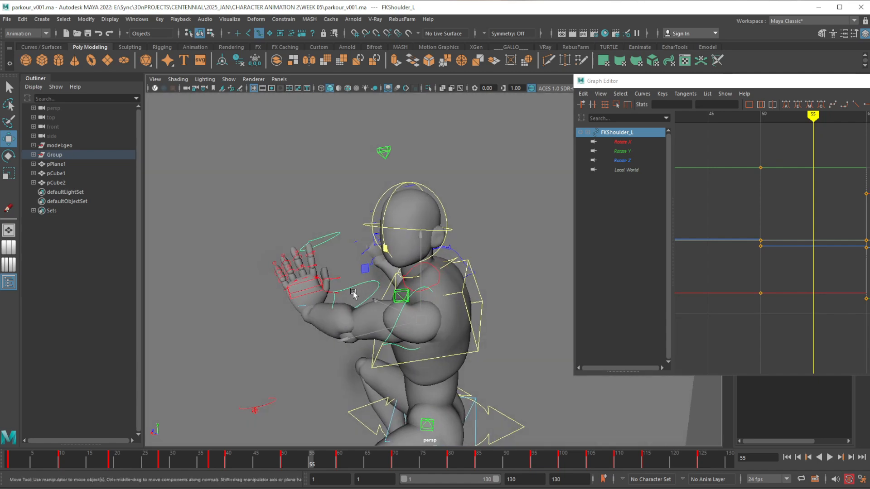
{"action": "left_click_drag", "start_coordinate": [361, 359], "coordinate": [392, 373], "text": "alt"}
{"action": "right_click_drag", "start_coordinate": [385, 382], "coordinate": [385, 359], "text": "alt"}
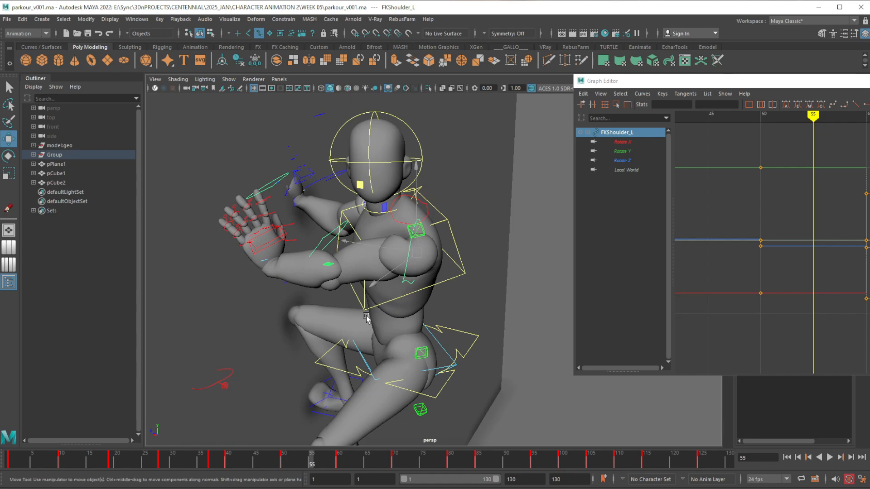
Set FKIKBlend on the left arm's FKIKArm_L control to 0 at frame 55 and move the Graph Editor aside
{"action": "left_click", "coordinate": [424, 233]}
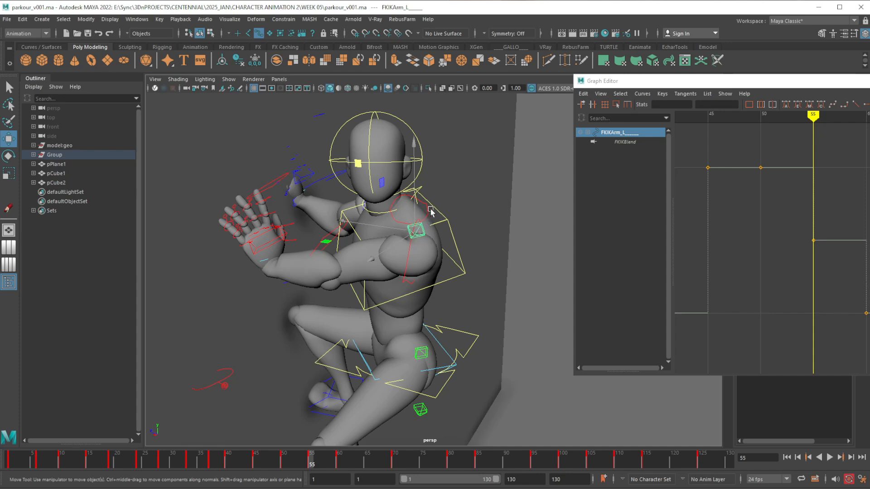
{"action": "left_click_drag", "start_coordinate": [748, 85], "coordinate": [738, 182]}
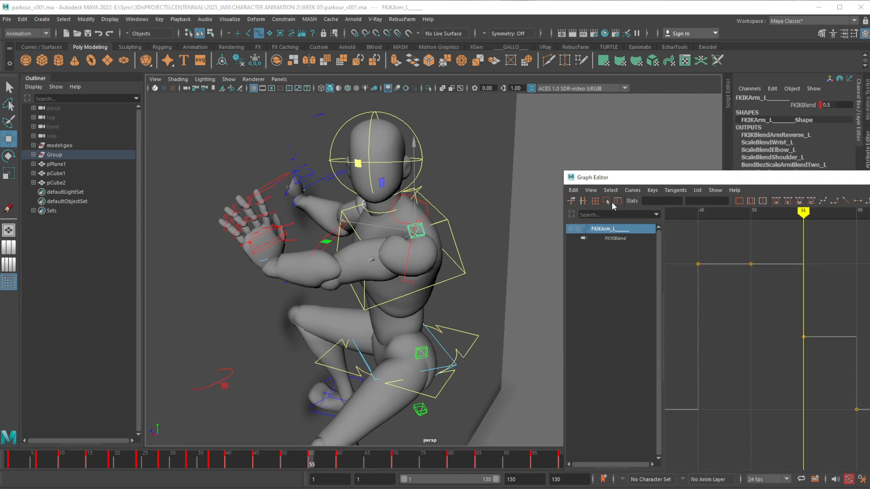
{"action": "double_click", "coordinate": [833, 103]}
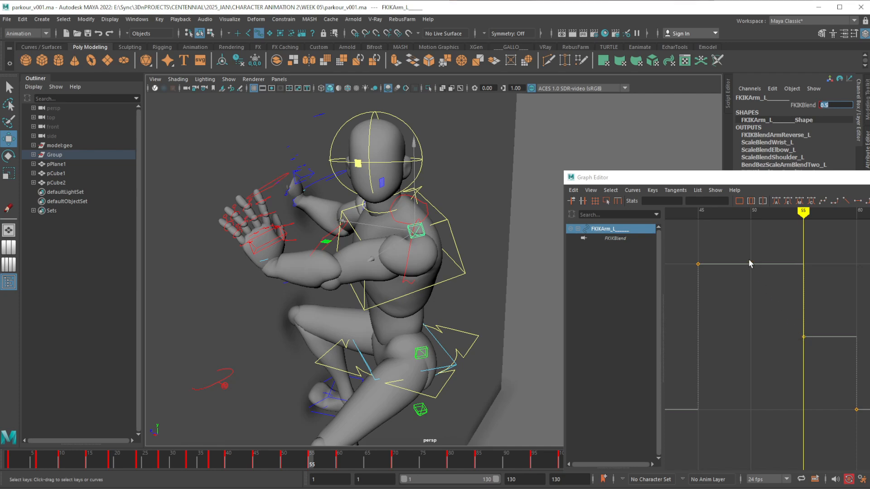
{"action": "key", "text": "w"}
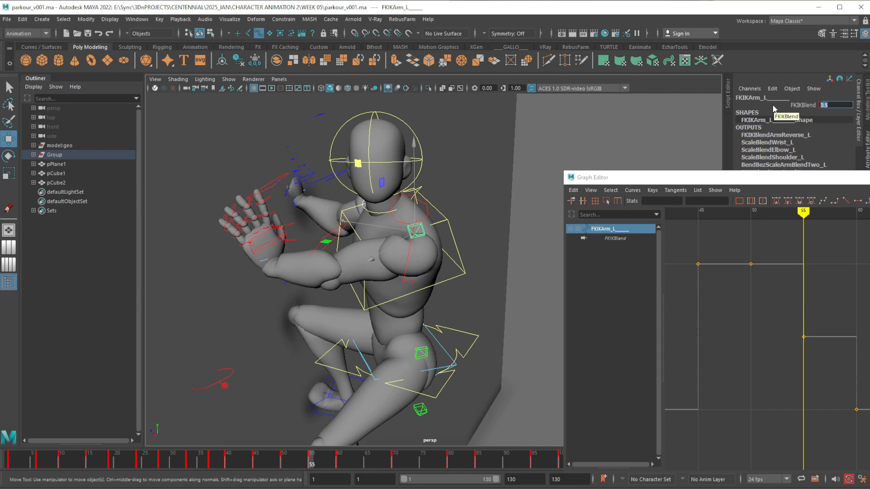
{"action": "key", "text": "Return"}
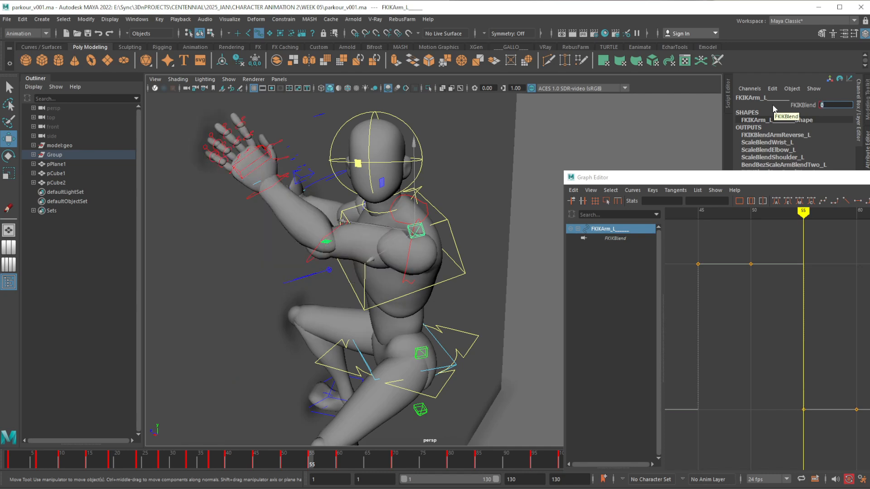
{"action": "left_click_drag", "start_coordinate": [788, 180], "coordinate": [866, 144]}
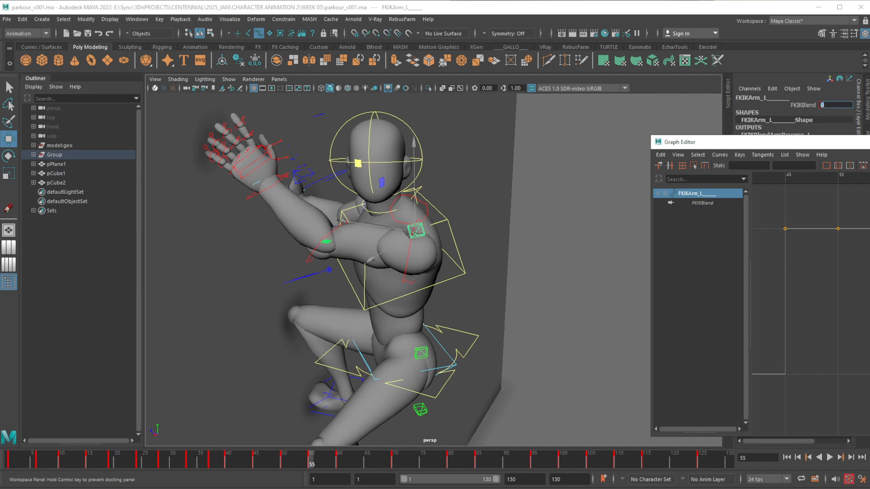
{"action": "left_click", "coordinate": [869, 142]}
Inspect the left arm's FK shoulder, elbow and wrist controls at frame 55
{"action": "right_click_drag", "start_coordinate": [487, 322], "coordinate": [419, 260], "text": "alt"}
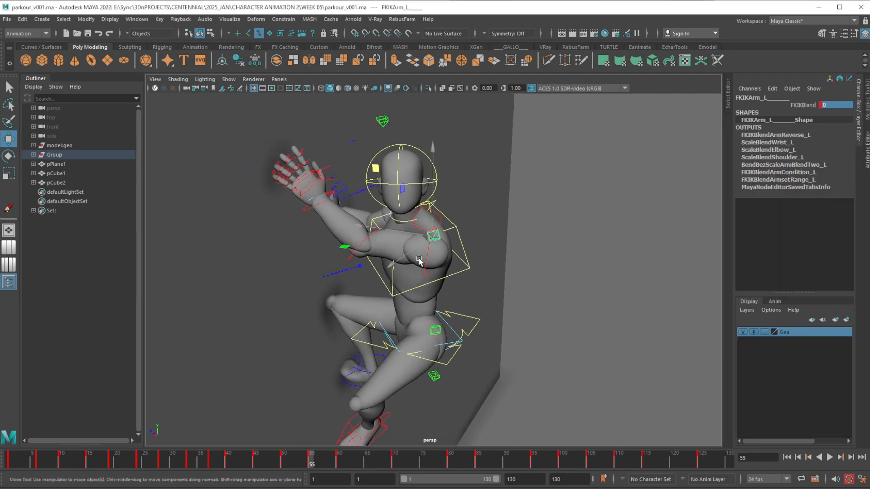
{"action": "left_click", "coordinate": [424, 261]}
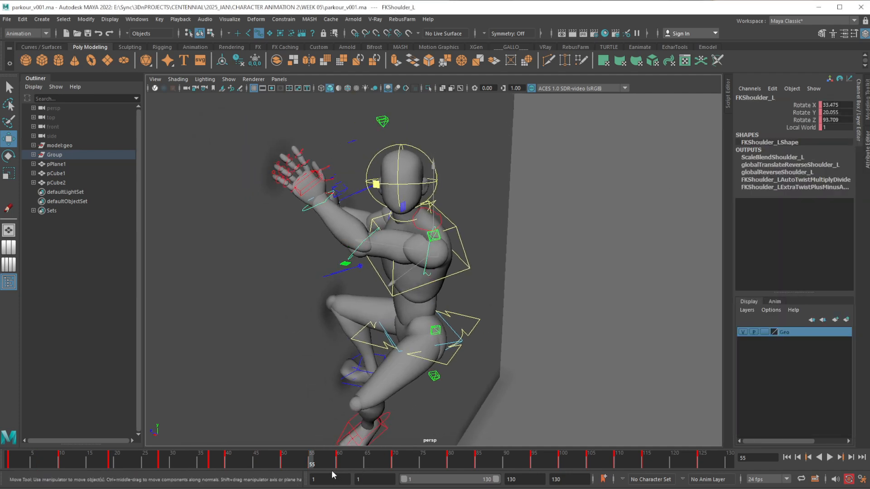
{"action": "left_click", "coordinate": [353, 255]}
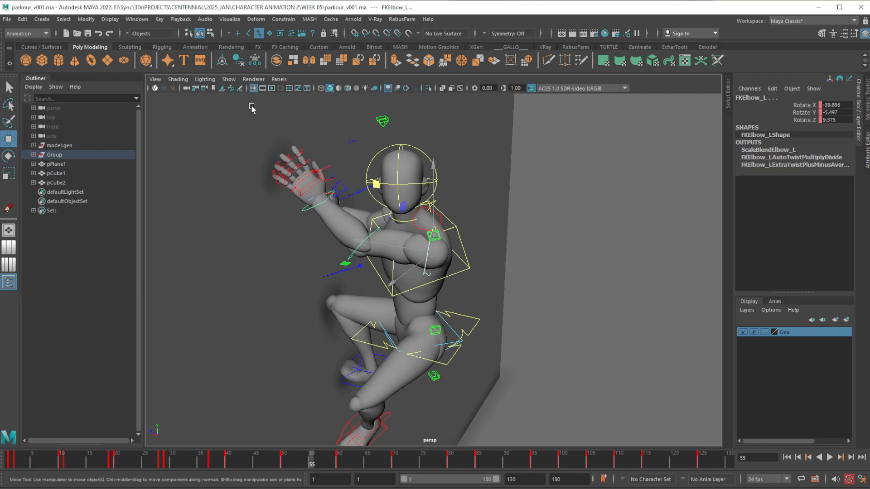
{"action": "left_click_drag", "start_coordinate": [232, 101], "coordinate": [517, 321]}
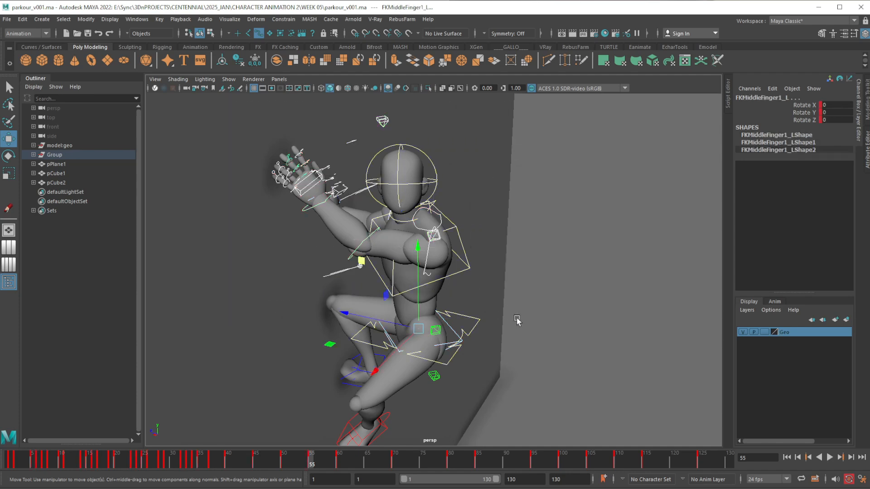
{"action": "left_click", "coordinate": [451, 283]}
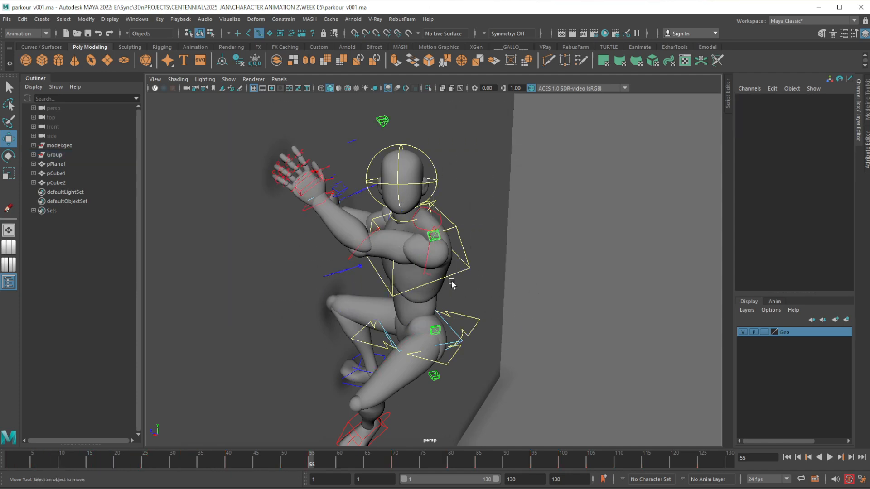
{"action": "left_click", "coordinate": [377, 268]}
{"action": "left_click", "coordinate": [323, 226]}
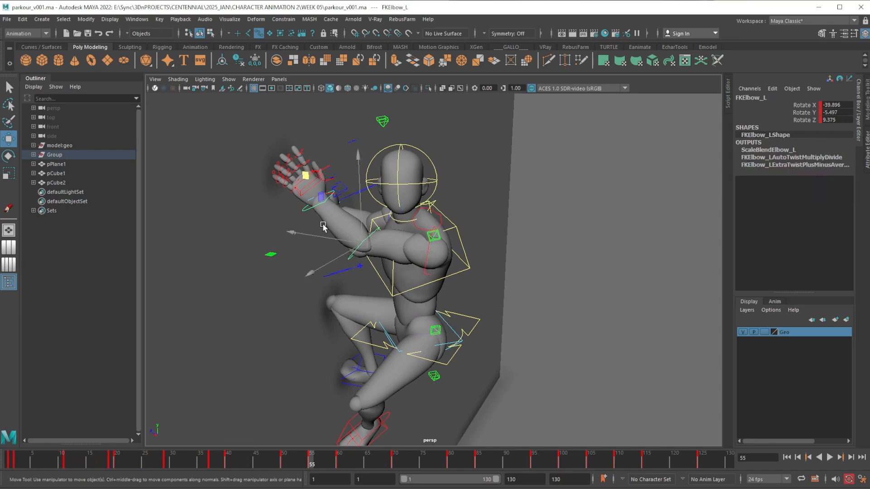
{"action": "left_click", "coordinate": [310, 209]}
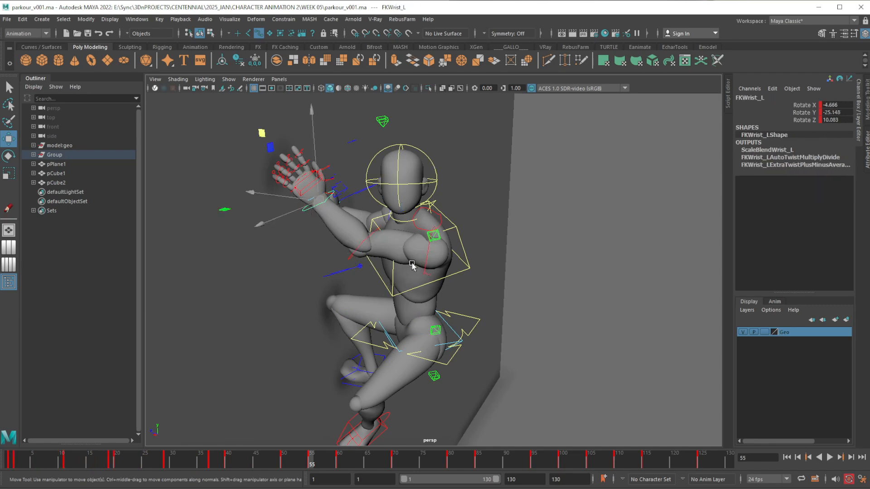
Rotate the FKShoulder_L control at frame 55 to bring the upper arm away from the wall, using frame 60 as reference
{"action": "left_click", "coordinate": [425, 259]}
{"action": "left_click_drag", "start_coordinate": [426, 272], "coordinate": [426, 294], "text": "alt"}
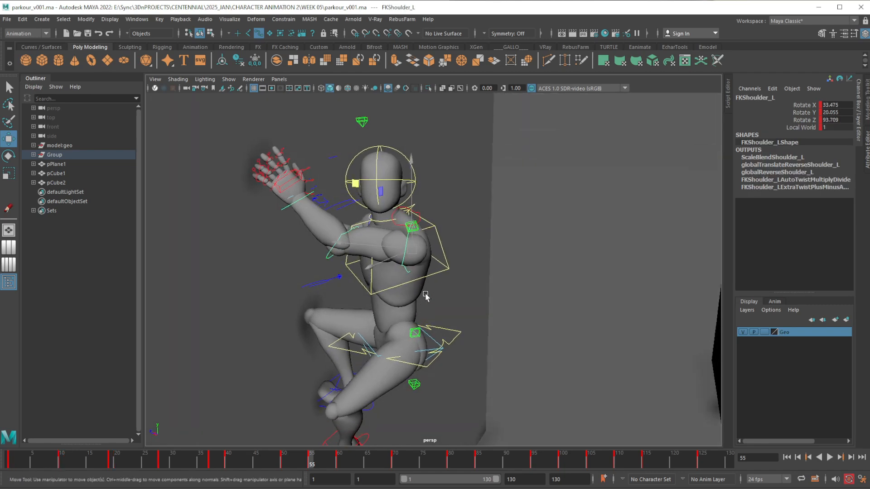
{"action": "key", "text": "e"}
{"action": "left_click", "coordinate": [338, 462]}
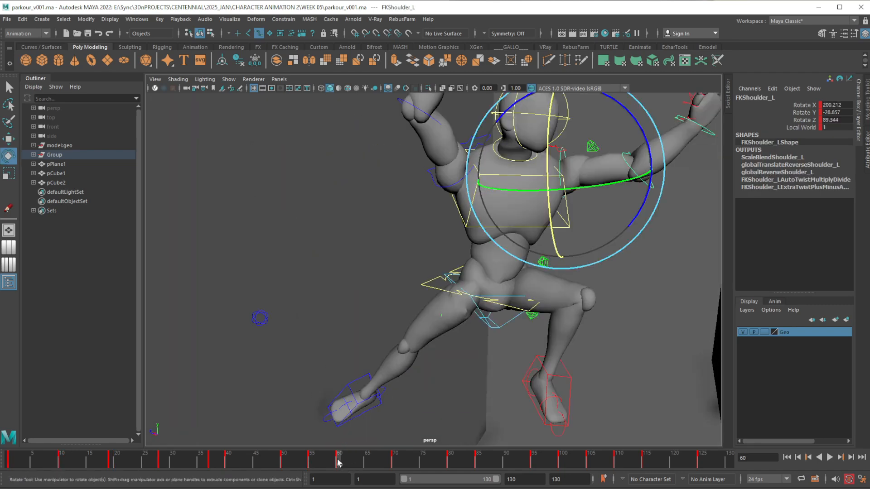
{"action": "left_click", "coordinate": [311, 463]}
{"action": "left_click_drag", "start_coordinate": [368, 260], "coordinate": [497, 263]}
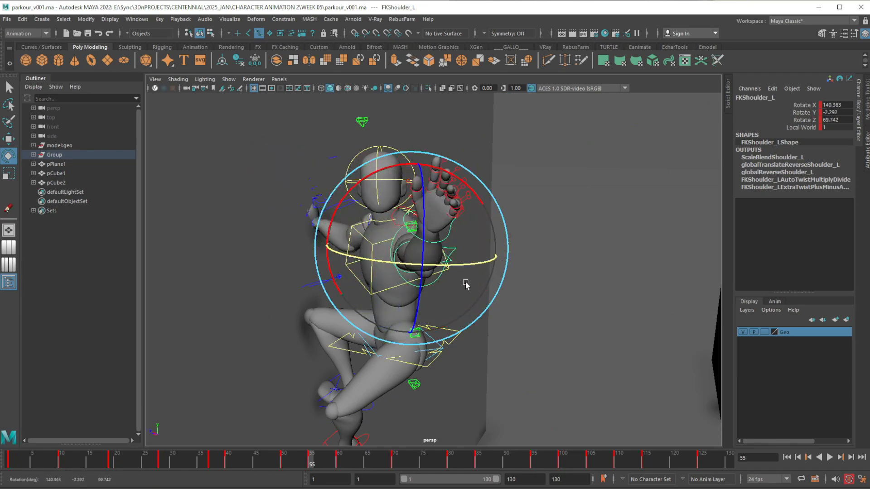
{"action": "middle_click_drag", "start_coordinate": [467, 302], "coordinate": [478, 310], "text": "alt"}
{"action": "left_click_drag", "start_coordinate": [478, 310], "coordinate": [488, 298], "text": "alt"}
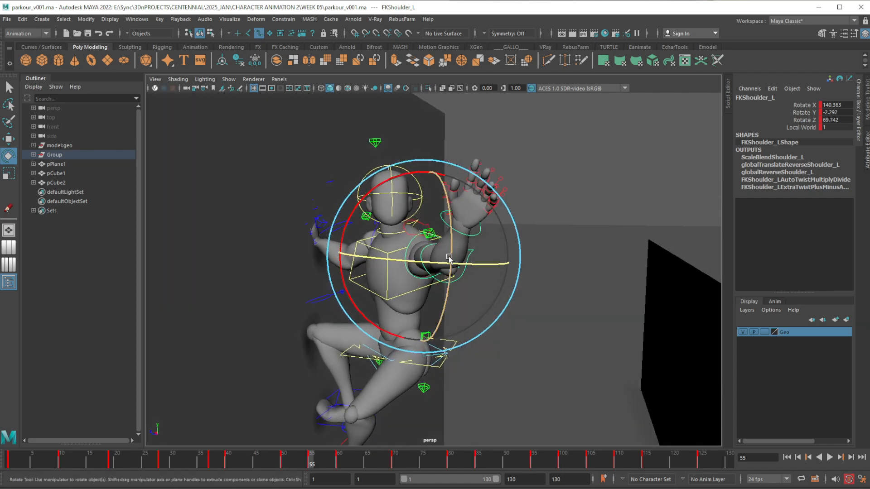
{"action": "left_click_drag", "start_coordinate": [439, 264], "coordinate": [387, 277]}
{"action": "left_click", "coordinate": [530, 220]}
Rotate the FKElbow_L control at frame 55 to about -39, 7, 85 so the forearm folds across the chest
{"action": "left_click", "coordinate": [451, 240]}
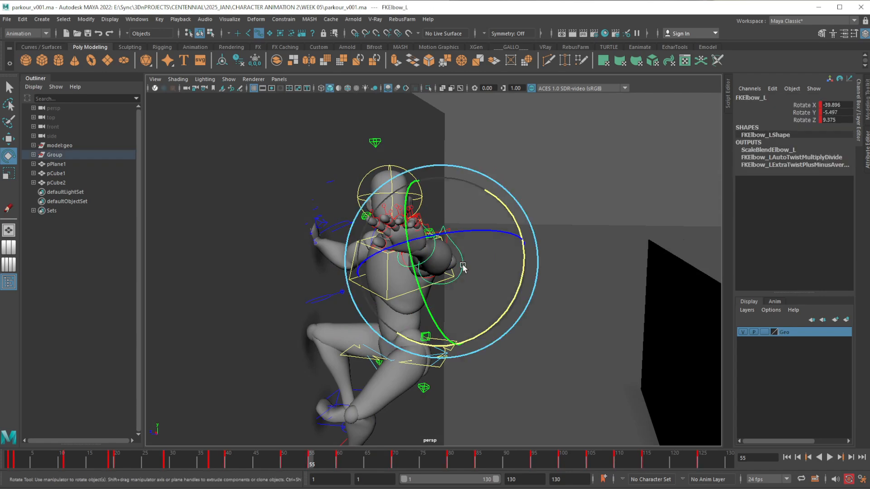
{"action": "left_click_drag", "start_coordinate": [450, 240], "coordinate": [365, 264]}
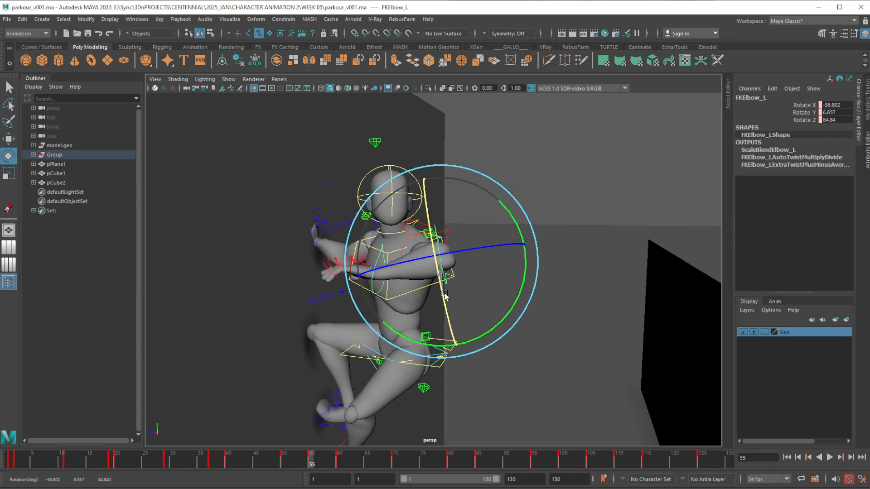
{"action": "left_click", "coordinate": [538, 215]}
Rotate the FKWrist_L control at frame 55 to about 34.5, 4.8, 8 and review the left hand in the pose
{"action": "left_click", "coordinate": [376, 273]}
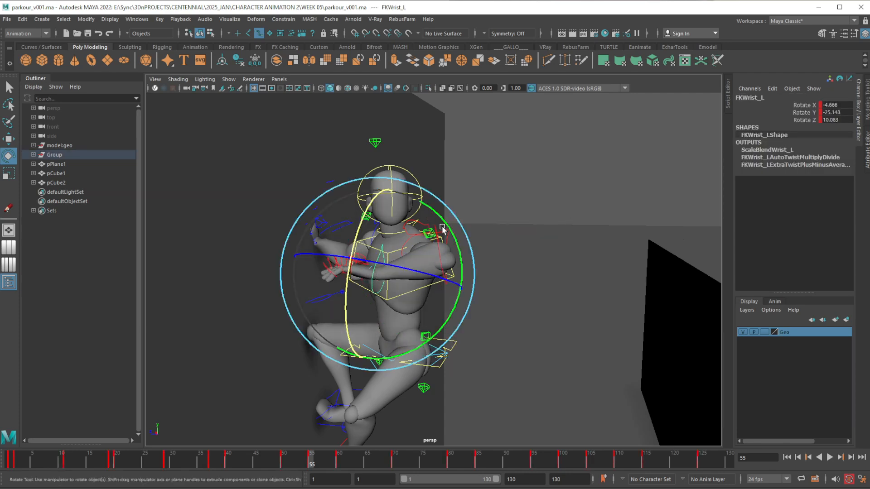
{"action": "left_click_drag", "start_coordinate": [443, 228], "coordinate": [387, 362]}
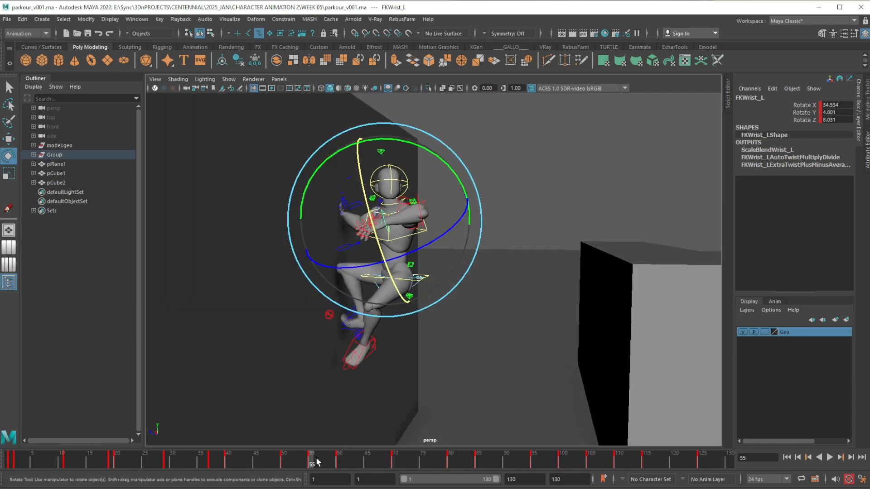
{"action": "mouse_move", "coordinate": [317, 461]}
{"action": "left_mouse_down"}
{"action": "mouse_move", "coordinate": [265, 460]}
{"action": "mouse_move", "coordinate": [349, 464]}
{"action": "mouse_move", "coordinate": [277, 462]}
{"action": "mouse_move", "coordinate": [327, 462]}
{"action": "mouse_move", "coordinate": [310, 466]}
{"action": "left_mouse_up"}
{"action": "scroll", "coordinate": [400, 328], "scroll_direction": "up", "scroll_amount": 5}
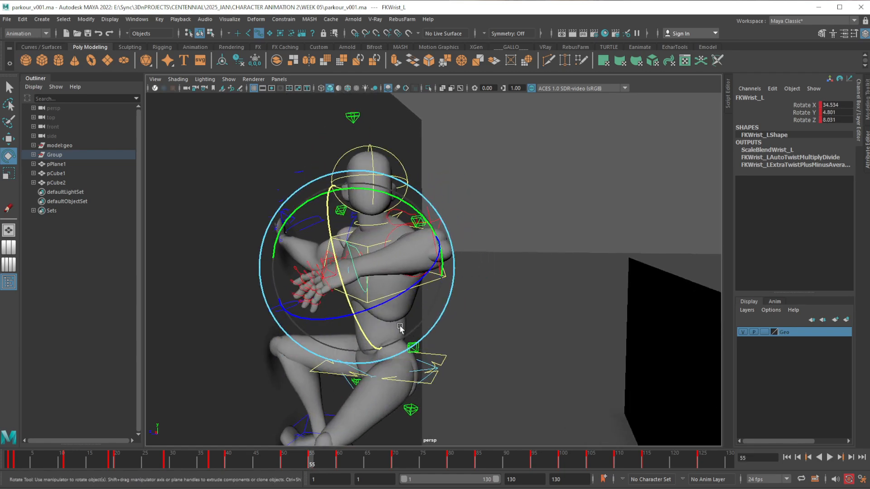
{"action": "middle_click_drag", "start_coordinate": [400, 328], "coordinate": [460, 307], "text": "alt"}
{"action": "scroll", "coordinate": [476, 319], "scroll_direction": "up", "scroll_amount": 5}
{"action": "middle_click_drag", "start_coordinate": [491, 332], "coordinate": [499, 375], "text": "alt"}
{"action": "scroll", "coordinate": [503, 361], "scroll_direction": "down", "scroll_amount": 4}
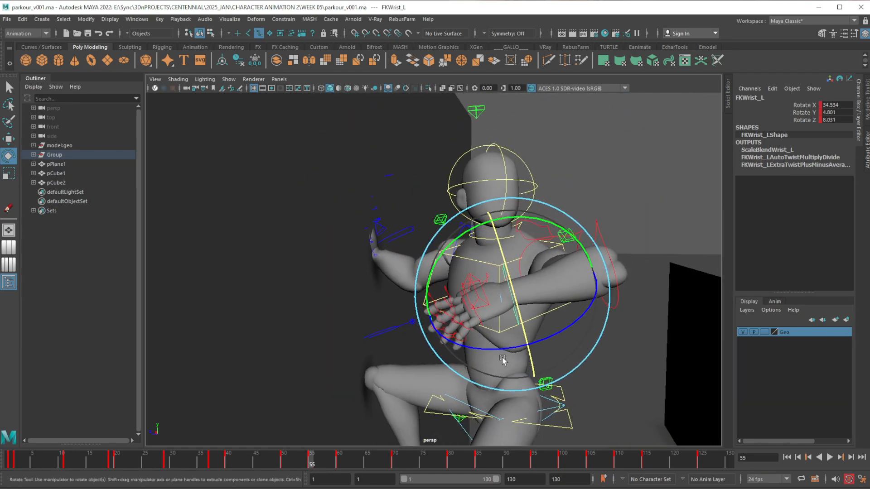
Set FKIKBlend on the right arm's FKIKArm_R control to 1 at frame 55
{"action": "left_click_drag", "start_coordinate": [502, 360], "coordinate": [367, 253], "text": "alt"}
{"action": "left_click", "coordinate": [393, 239]}
{"action": "key", "text": "w"}
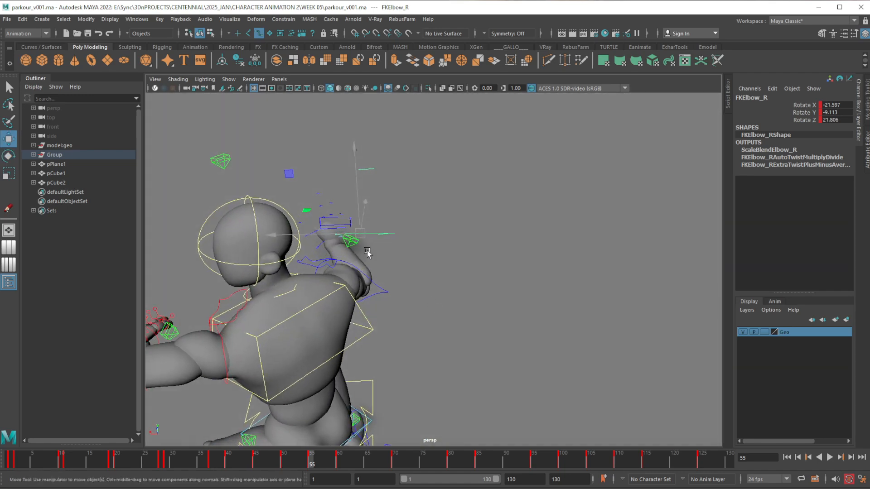
{"action": "left_click", "coordinate": [355, 244]}
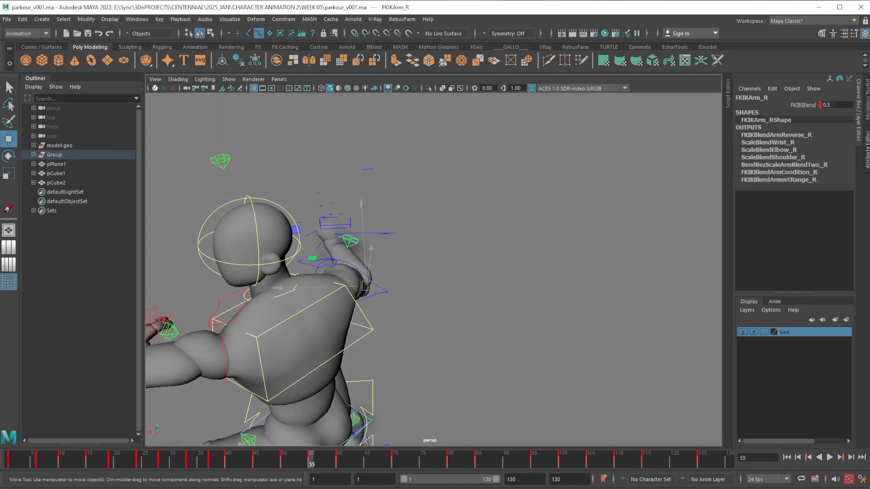
{"action": "double_click", "coordinate": [837, 107]}
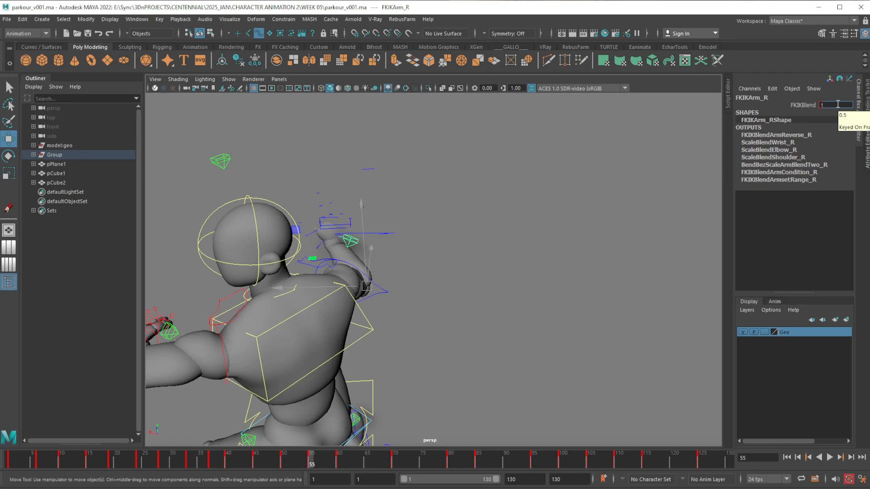
{"action": "type", "text": "1"}
{"action": "key", "text": "Return"}
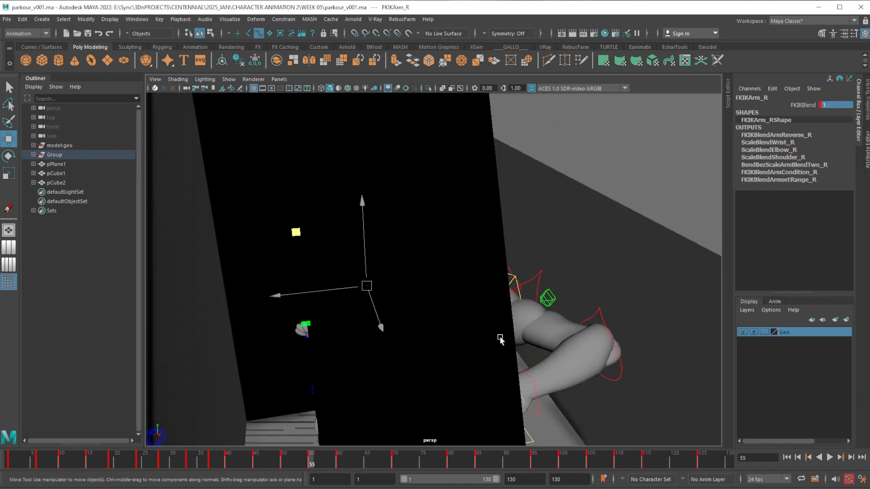
Copy the key at frame 50 of the right hand's IKArm_R control
{"action": "left_click_drag", "start_coordinate": [500, 339], "coordinate": [428, 307], "text": "alt"}
{"action": "middle_click_drag", "start_coordinate": [429, 308], "coordinate": [455, 311], "text": "alt"}
{"action": "left_click", "coordinate": [317, 288]}
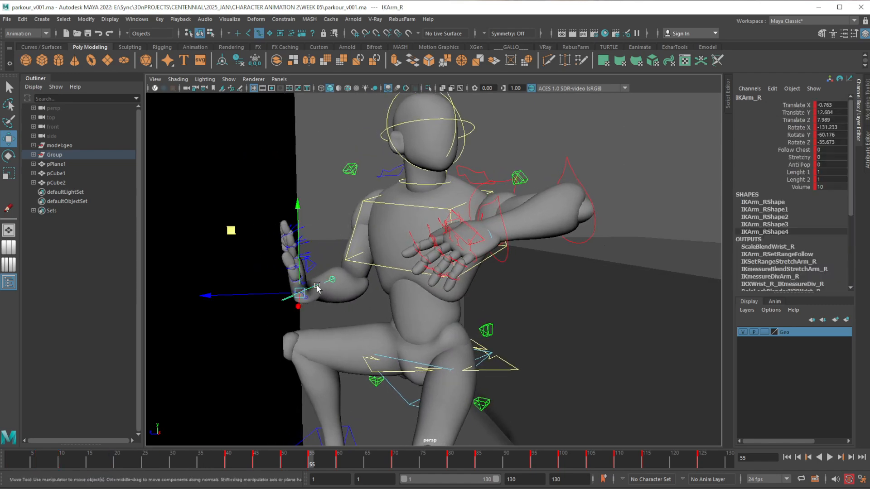
{"action": "middle_click_drag", "start_coordinate": [483, 388], "coordinate": [484, 362], "text": "alt"}
{"action": "left_click", "coordinate": [283, 461]}
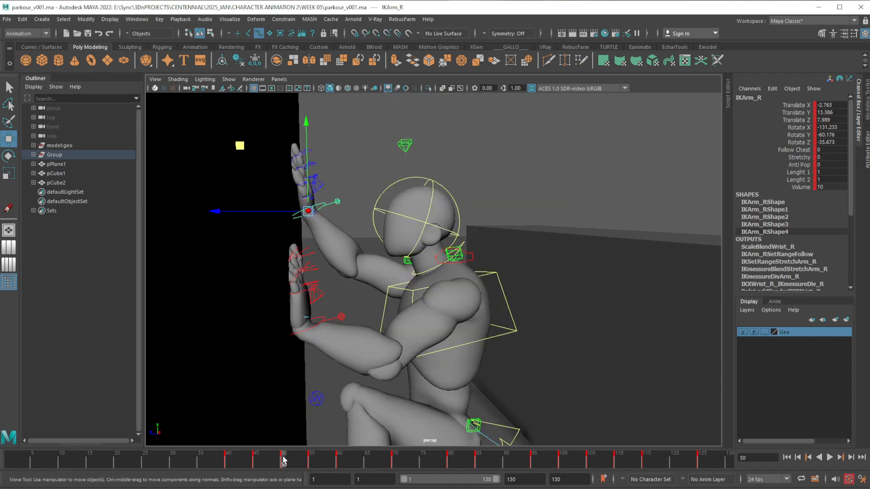
{"action": "left_click_drag", "start_coordinate": [365, 373], "coordinate": [355, 379], "text": "alt"}
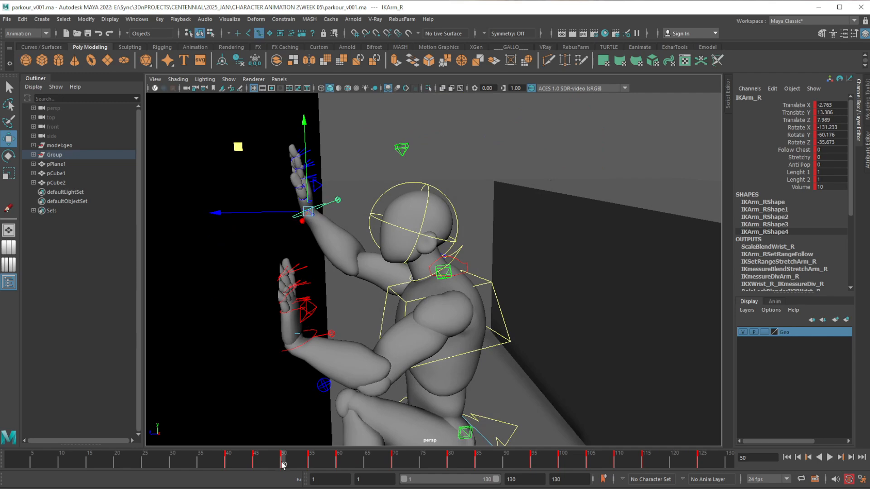
{"action": "right_click", "coordinate": [283, 462]}
{"action": "left_click", "coordinate": [338, 223]}
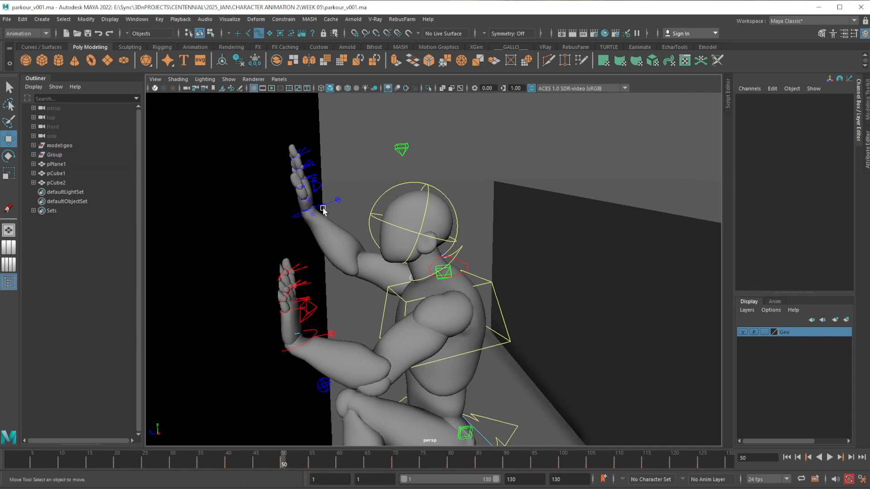
{"action": "left_click", "coordinate": [320, 209]}
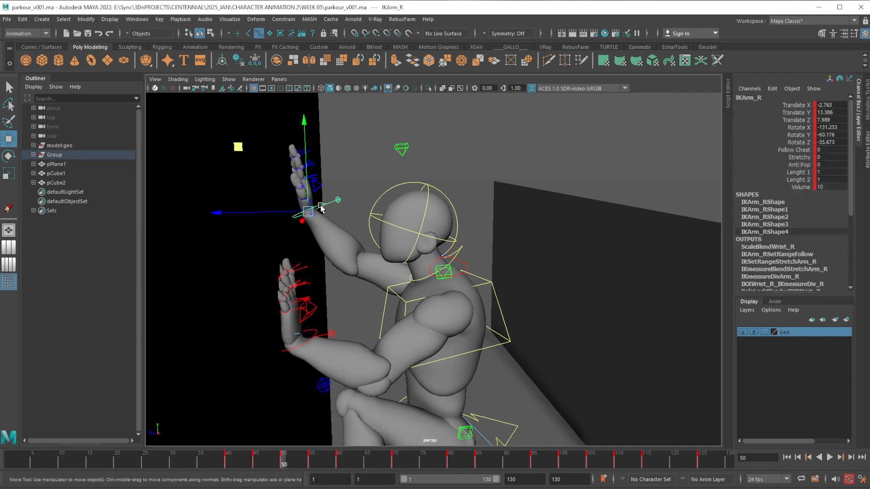
{"action": "right_click", "coordinate": [283, 464]}
{"action": "left_click", "coordinate": [310, 474]}
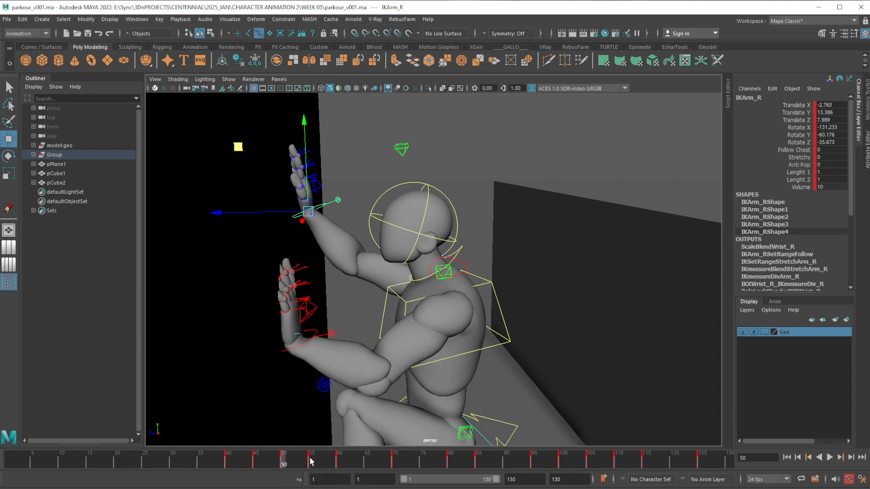
Paste the copied IKArm_R key at frame 55 and review the motion from the wall climb into frame 60
{"action": "left_click", "coordinate": [311, 461]}
{"action": "right_click", "coordinate": [310, 461]}
{"action": "mouse_move", "coordinate": [358, 483]}
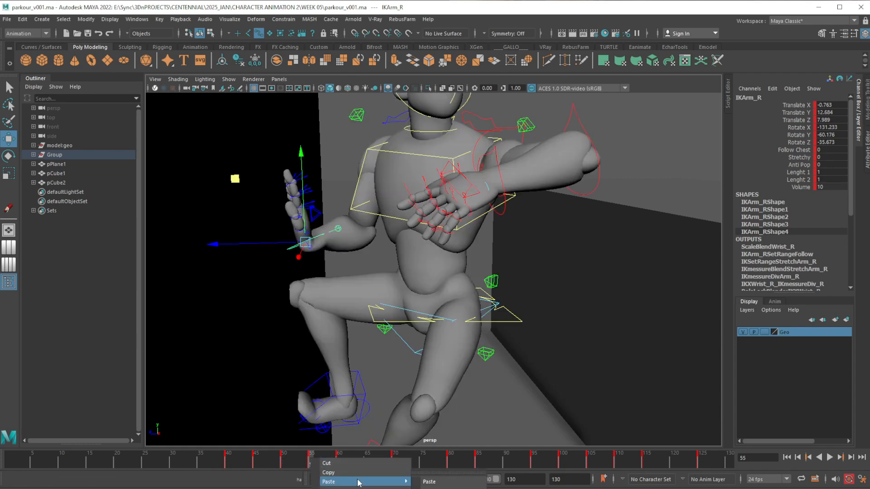
{"action": "left_click", "coordinate": [429, 481]}
{"action": "scroll", "coordinate": [399, 348], "scroll_direction": "down", "scroll_amount": 3}
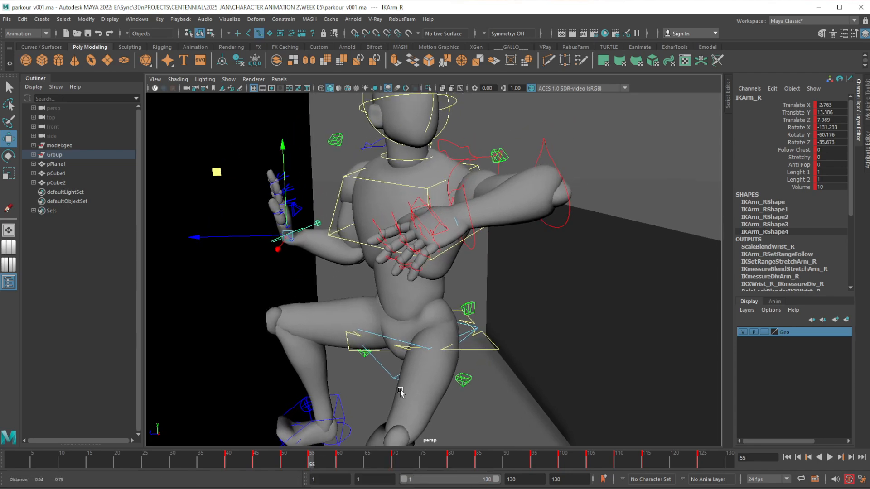
{"action": "left_click_drag", "start_coordinate": [399, 348], "coordinate": [393, 354], "text": "alt"}
{"action": "left_click_drag", "start_coordinate": [268, 465], "coordinate": [338, 465]}
{"action": "scroll", "coordinate": [393, 337], "scroll_direction": "down", "scroll_amount": 5}
{"action": "left_click_drag", "start_coordinate": [393, 335], "coordinate": [388, 363], "text": "alt"}
{"action": "left_click_drag", "start_coordinate": [312, 468], "coordinate": [328, 466]}
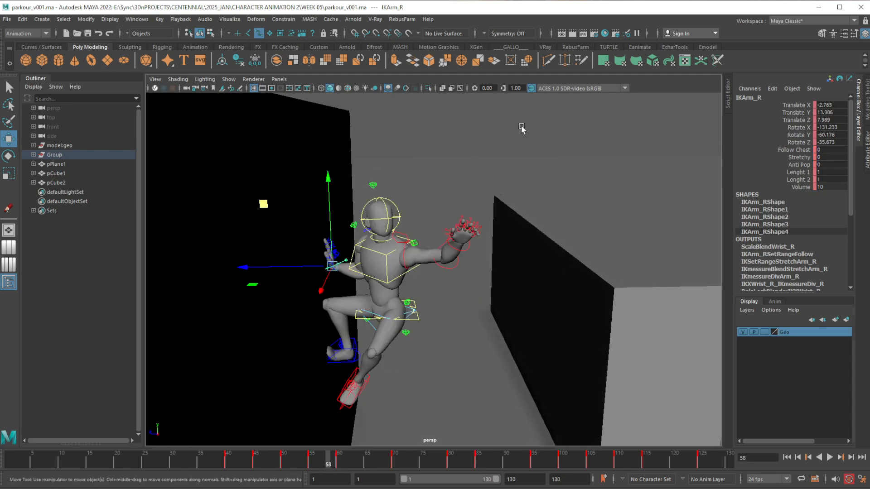
Set stepped tangents on the keys from frame 50 to 60 for all the character's controls in the Graph Editor
{"action": "left_click_drag", "start_coordinate": [521, 129], "coordinate": [238, 301]}
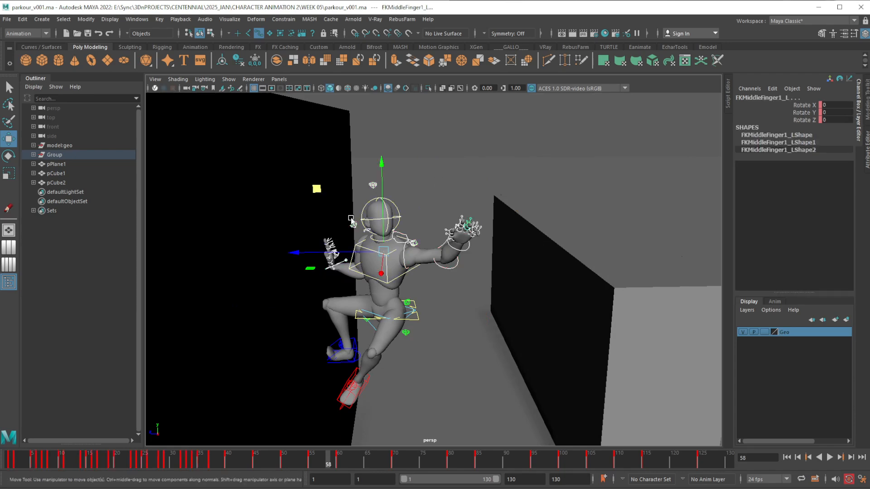
{"action": "left_click_drag", "start_coordinate": [383, 330], "coordinate": [412, 316], "text": "alt"}
{"action": "left_click_drag", "start_coordinate": [512, 138], "coordinate": [199, 385]}
{"action": "left_click_drag", "start_coordinate": [869, 132], "coordinate": [525, 124]}
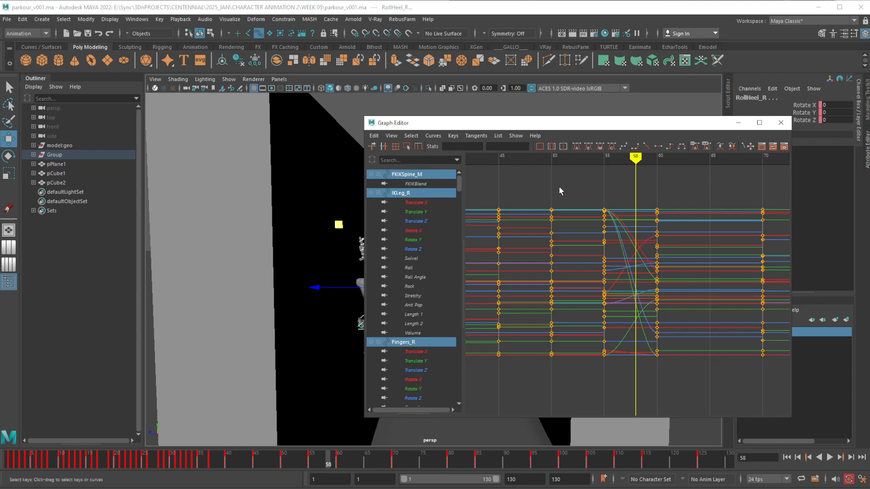
{"action": "left_click_drag", "start_coordinate": [544, 184], "coordinate": [733, 376]}
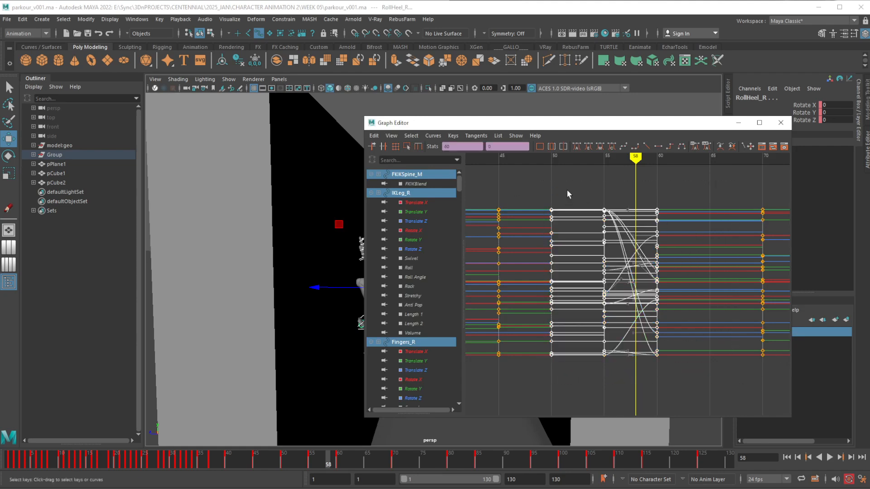
{"action": "left_click", "coordinate": [669, 146]}
{"action": "left_click_drag", "start_coordinate": [652, 123], "coordinate": [869, 121]}
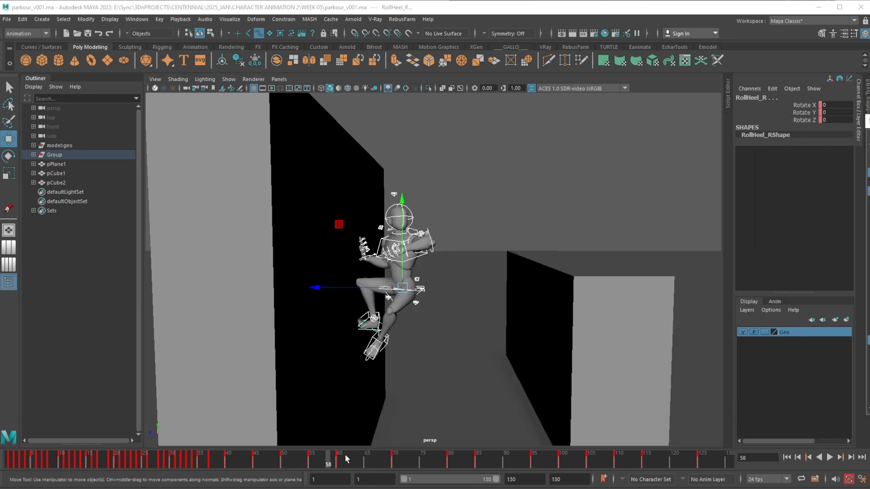
Examine the stepped poses from the wall approach around frame 39 through the climb at frame 52
{"action": "mouse_move", "coordinate": [204, 460]}
{"action": "left_mouse_down"}
{"action": "mouse_move", "coordinate": [373, 459]}
{"action": "mouse_move", "coordinate": [228, 459]}
{"action": "mouse_move", "coordinate": [347, 447]}
{"action": "mouse_move", "coordinate": [224, 443]}
{"action": "left_mouse_up"}
{"action": "middle_click_drag", "start_coordinate": [382, 375], "coordinate": [401, 292], "text": "alt"}
{"action": "right_click_drag", "start_coordinate": [400, 293], "coordinate": [441, 353], "text": "alt"}
{"action": "middle_click_drag", "start_coordinate": [441, 353], "coordinate": [420, 321], "text": "alt"}
{"action": "right_click_drag", "start_coordinate": [466, 385], "coordinate": [444, 358], "text": "alt"}
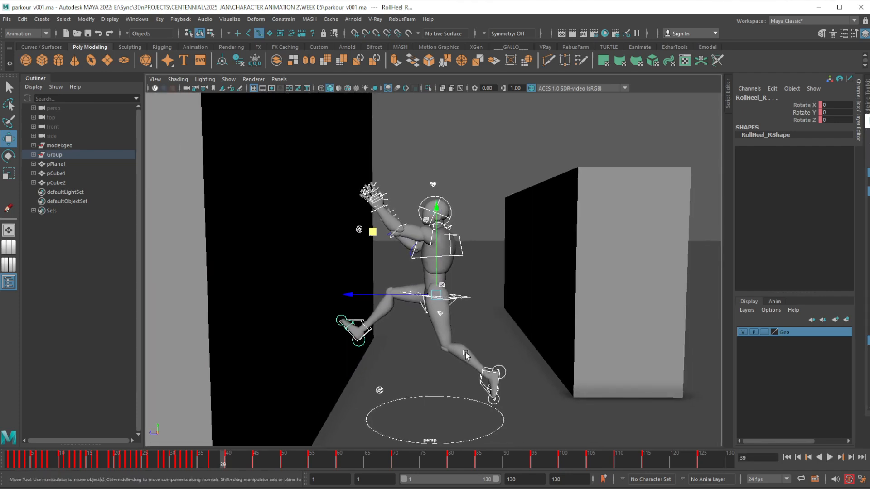
{"action": "left_click_drag", "start_coordinate": [458, 369], "coordinate": [463, 357], "text": "alt"}
{"action": "left_click_drag", "start_coordinate": [217, 466], "coordinate": [295, 463]}
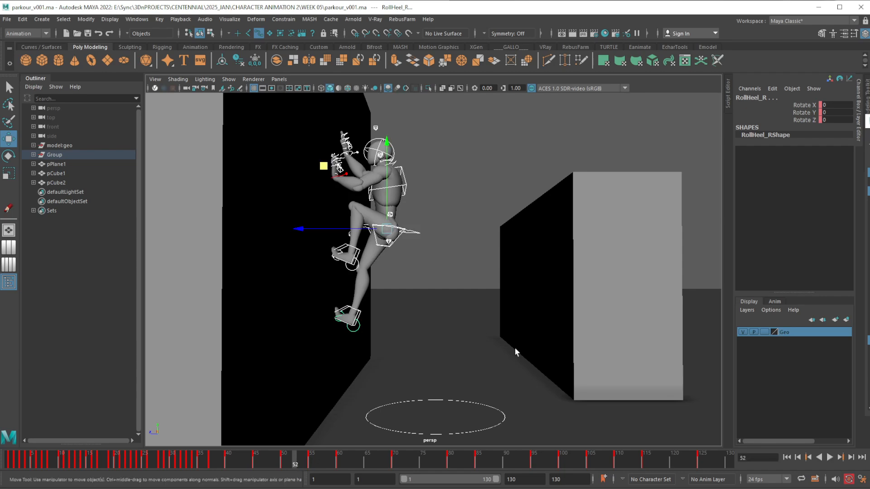
{"action": "left_click_drag", "start_coordinate": [515, 347], "coordinate": [358, 448], "text": "alt"}
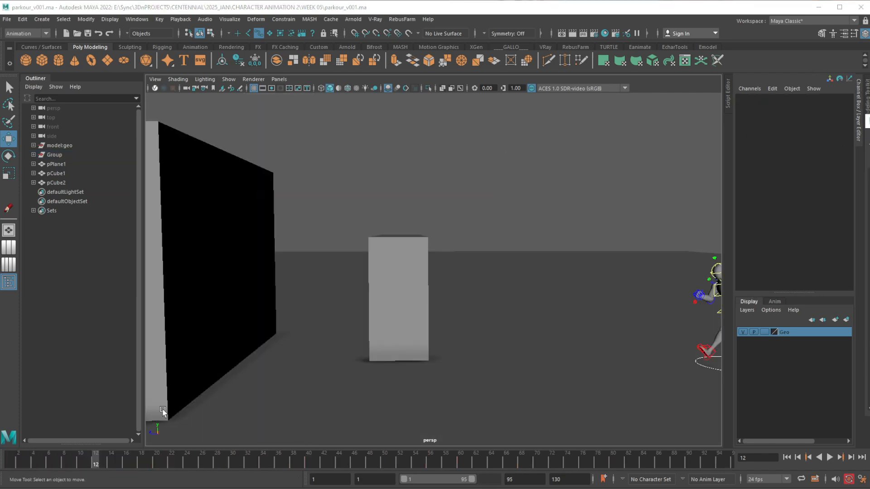
Select the character's controls, scrub the animation through frame 86 and play it back to check the overall timing
{"action": "mouse_move", "coordinate": [96, 455]}
{"action": "left_mouse_down"}
{"action": "mouse_move", "coordinate": [59, 450]}
{"action": "mouse_move", "coordinate": [186, 451]}
{"action": "left_mouse_up"}
{"action": "left_click_drag", "start_coordinate": [433, 404], "coordinate": [627, 214]}
{"action": "mouse_move", "coordinate": [290, 464]}
{"action": "left_mouse_down"}
{"action": "mouse_move", "coordinate": [279, 460]}
{"action": "mouse_move", "coordinate": [666, 466]}
{"action": "mouse_move", "coordinate": [501, 464]}
{"action": "mouse_move", "coordinate": [563, 453]}
{"action": "mouse_move", "coordinate": [658, 458]}
{"action": "left_mouse_up"}
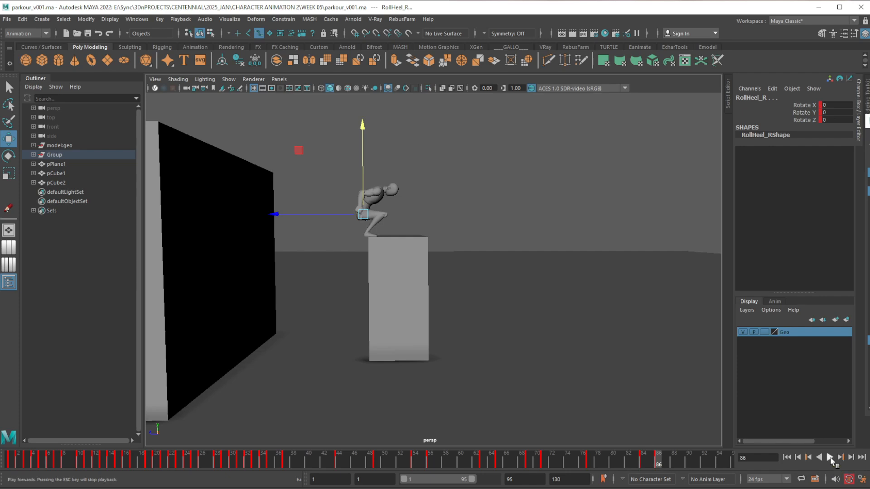
{"action": "left_click", "coordinate": [830, 458]}
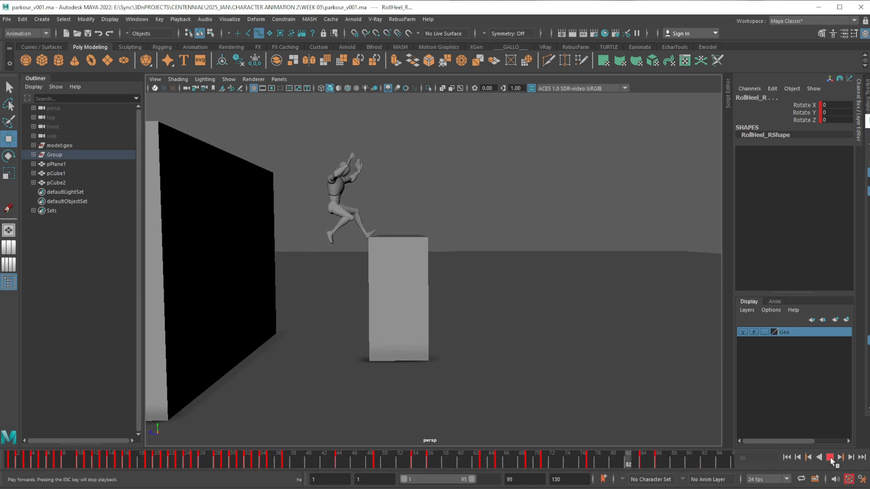
{"action": "left_click", "coordinate": [830, 457]}
Compare the wall-contact poses at frames 37 and 44, playing the animation and viewing the wall more closely
{"action": "left_click", "coordinate": [258, 459]}
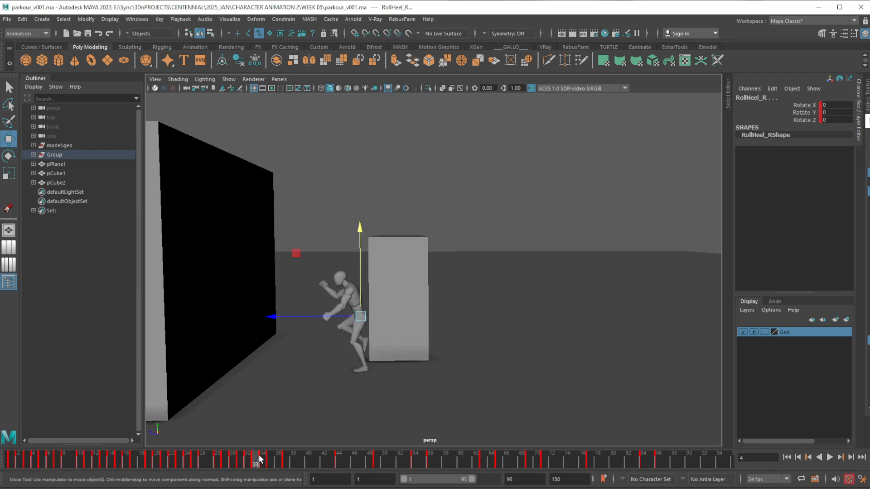
{"action": "left_click_drag", "start_coordinate": [258, 459], "coordinate": [287, 460]}
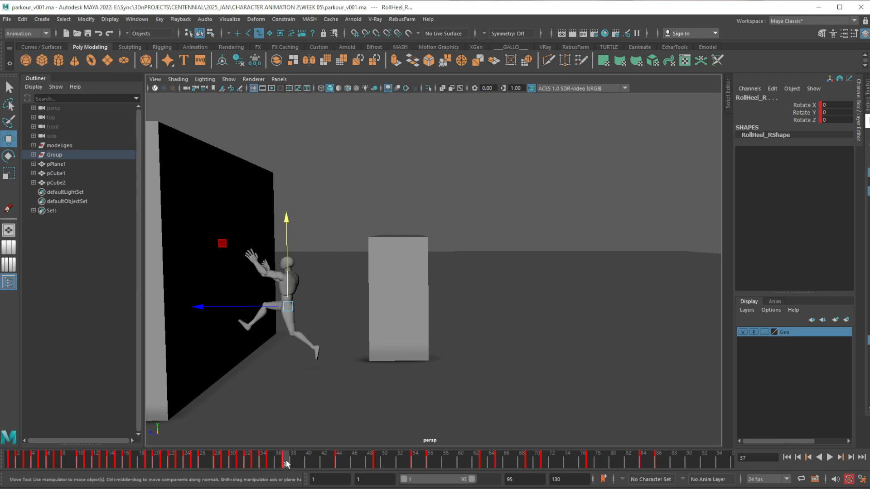
{"action": "key", "text": "alt+v"}
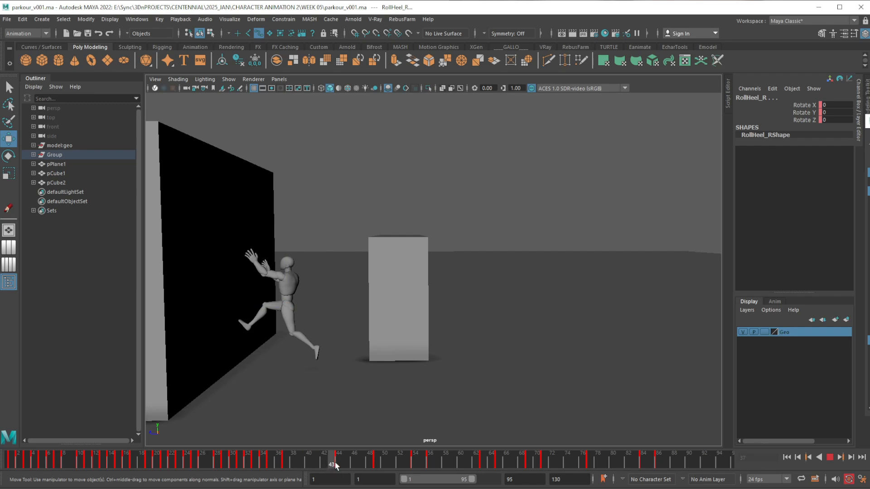
{"action": "left_click_drag", "start_coordinate": [335, 463], "coordinate": [338, 462]}
{"action": "key", "text": "alt+v"}
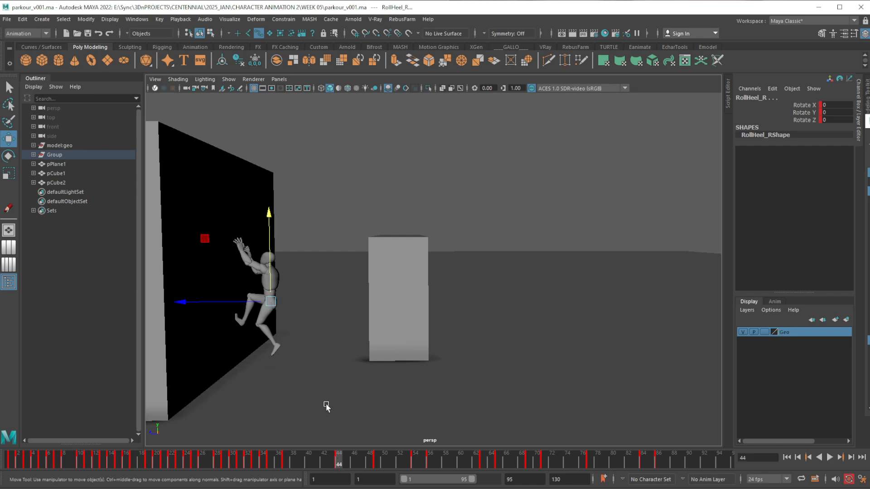
{"action": "left_click_drag", "start_coordinate": [326, 406], "coordinate": [390, 379], "text": "alt"}
{"action": "mouse_move", "coordinate": [287, 462]}
{"action": "left_mouse_down"}
{"action": "mouse_move", "coordinate": [249, 461]}
{"action": "mouse_move", "coordinate": [283, 465]}
{"action": "left_mouse_up"}
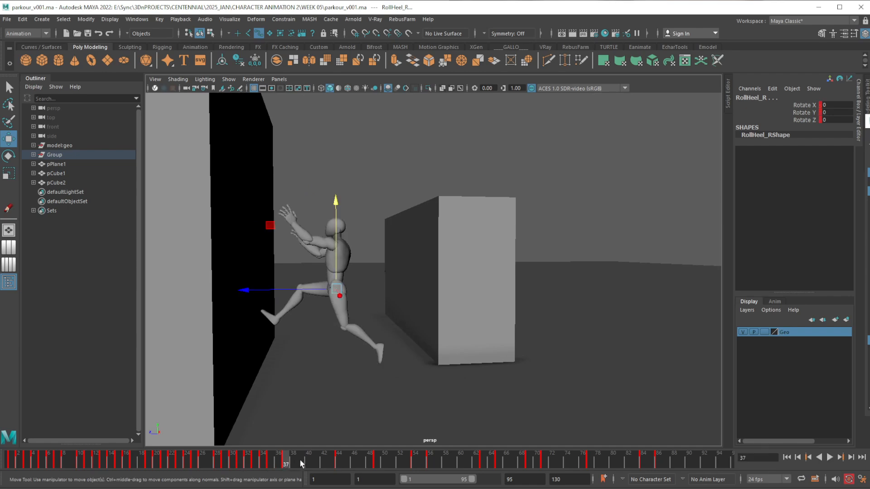
{"action": "left_click", "coordinate": [337, 460]}
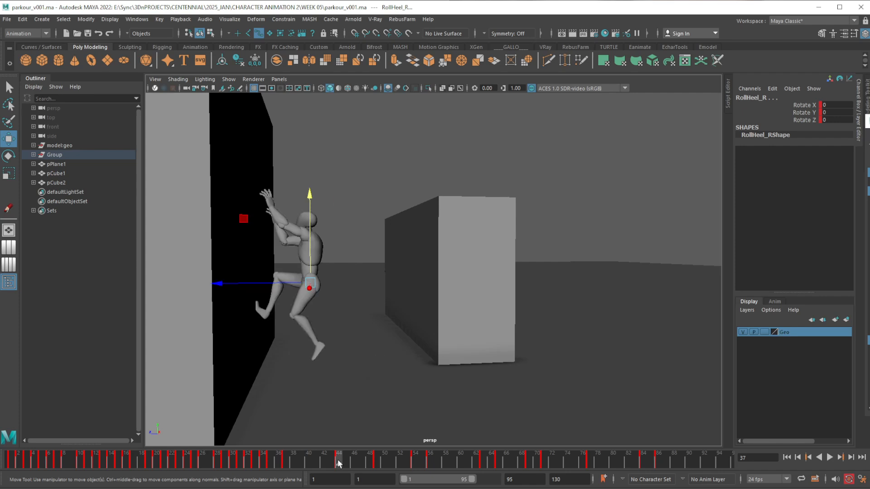
Shorten the playback range to end at frame 45 and play the run-up from frame 1
{"action": "mouse_move", "coordinate": [301, 458]}
{"action": "left_mouse_down"}
{"action": "mouse_move", "coordinate": [286, 460]}
{"action": "mouse_move", "coordinate": [340, 463]}
{"action": "mouse_move", "coordinate": [157, 462]}
{"action": "left_mouse_up"}
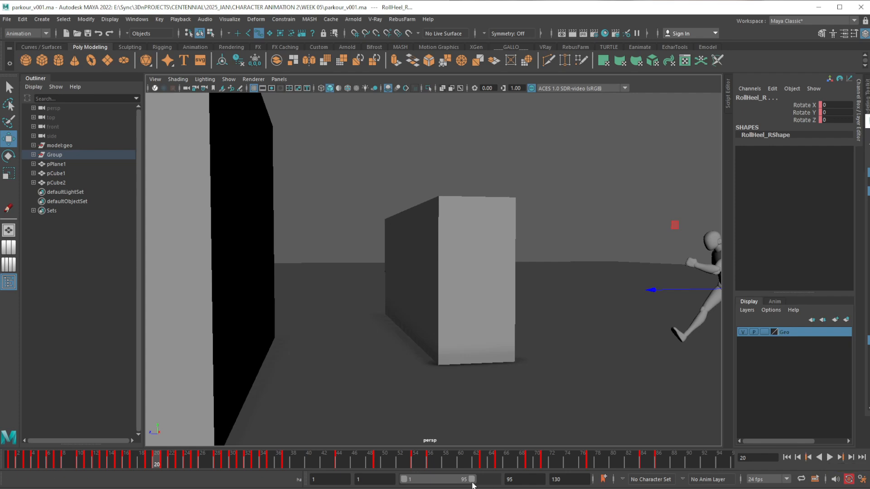
{"action": "left_click_drag", "start_coordinate": [473, 485], "coordinate": [434, 481]}
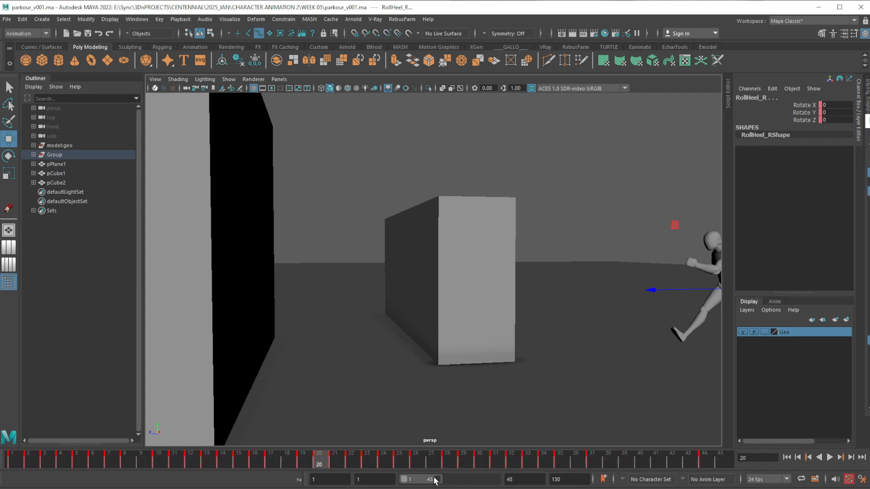
{"action": "left_click_drag", "start_coordinate": [586, 457], "coordinate": [351, 466]}
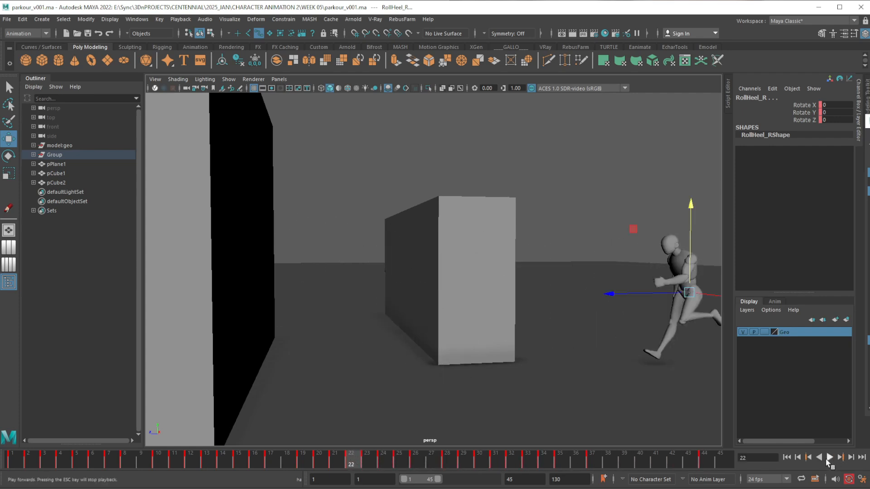
{"action": "left_click", "coordinate": [787, 458]}
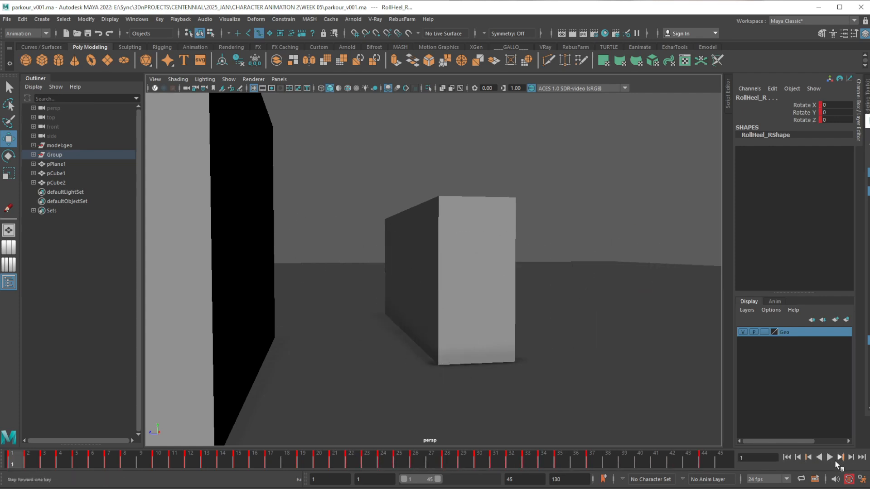
{"action": "left_click", "coordinate": [830, 458]}
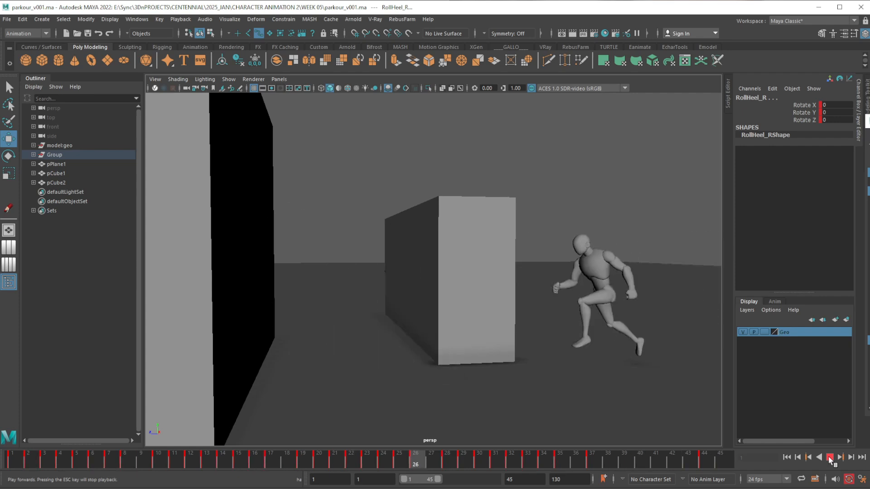
{"action": "left_click", "coordinate": [830, 460]}
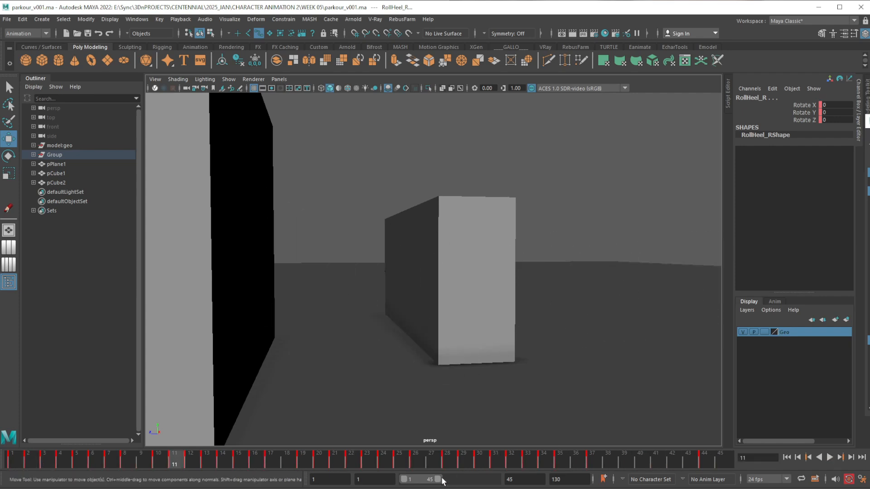
Set the playback range to end at frame 48 and play the run-up into the wall contact
{"action": "left_click_drag", "start_coordinate": [437, 481], "coordinate": [440, 483]}
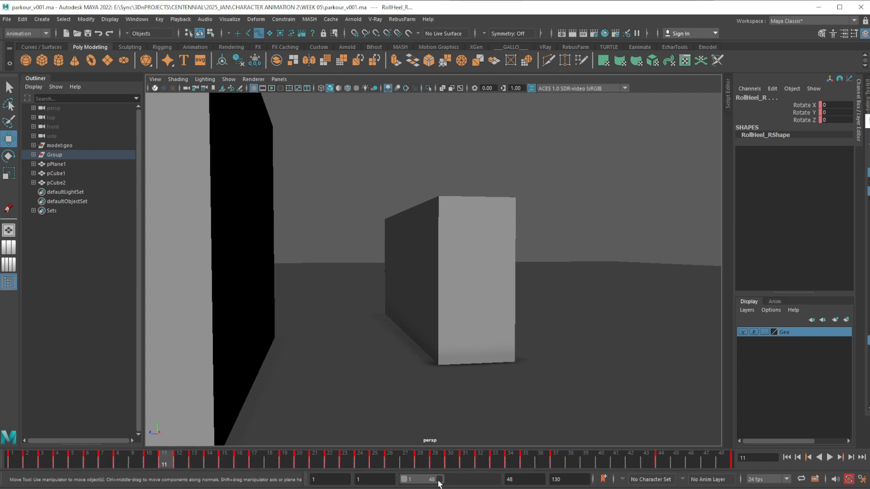
{"action": "left_click_drag", "start_coordinate": [665, 461], "coordinate": [733, 461]}
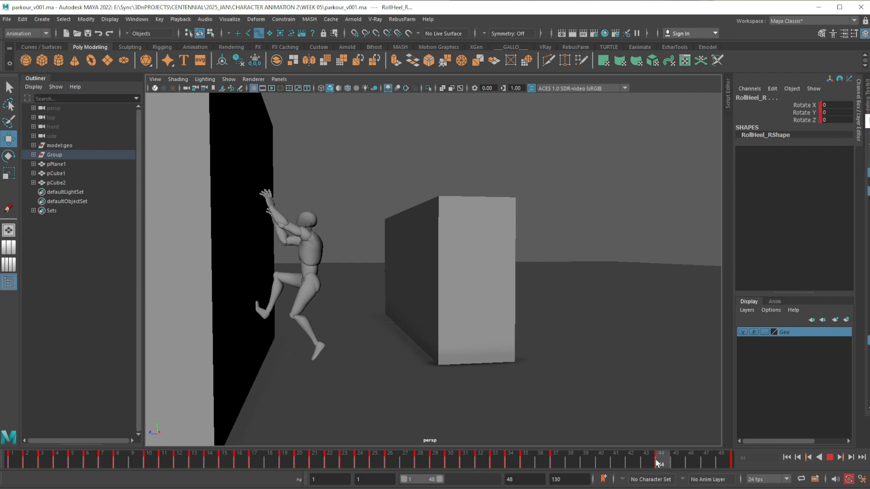
{"action": "left_click", "coordinate": [828, 458]}
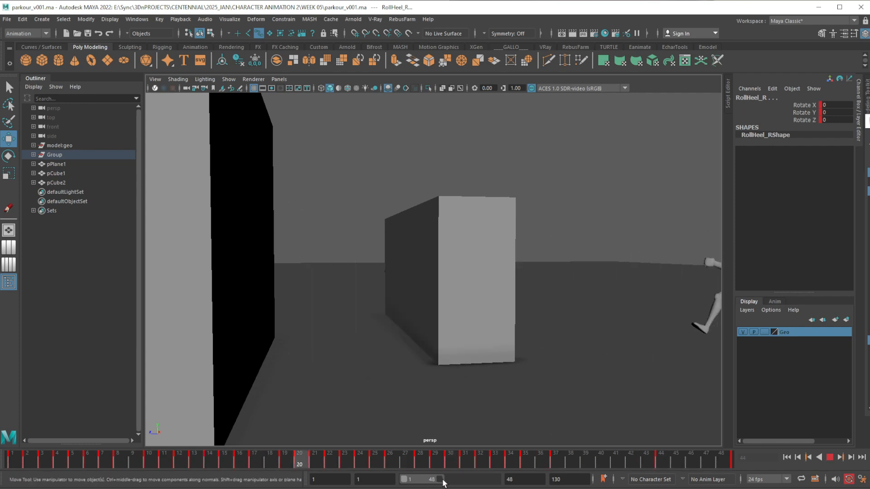
Extend the playback range to about frame 103 and watch the whole parkour sequence play
{"action": "left_click_drag", "start_coordinate": [440, 479], "coordinate": [483, 480]}
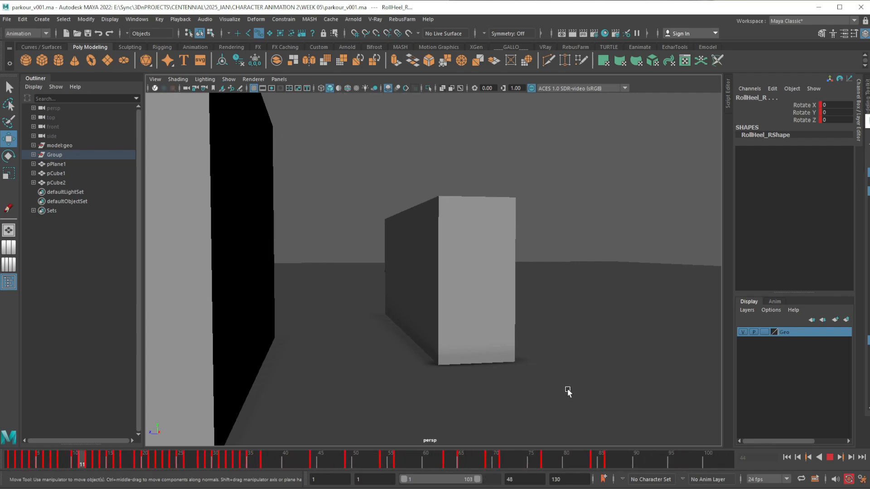
{"action": "left_click_drag", "start_coordinate": [553, 389], "coordinate": [548, 384], "text": "alt"}
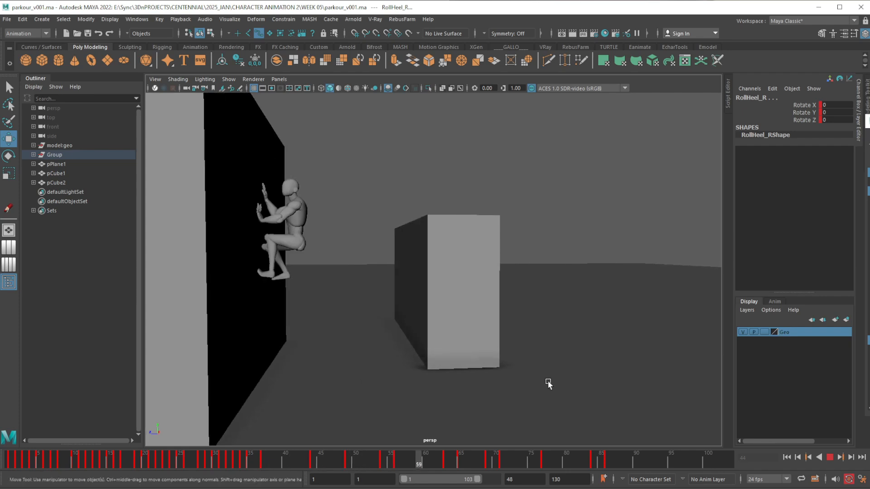
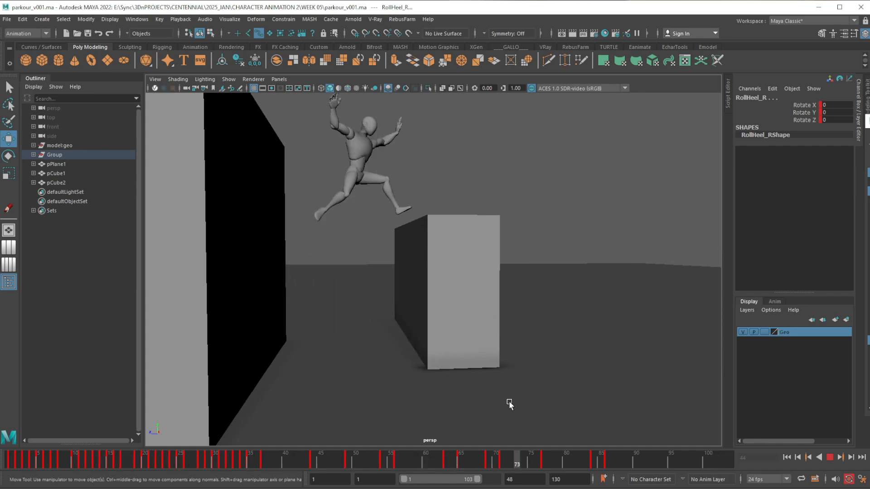
Stop playback and review the wall-climb, push-off and landing poses by stepping and scrubbing through the keyed frames from 44 to 86
{"action": "left_click", "coordinate": [830, 457]}
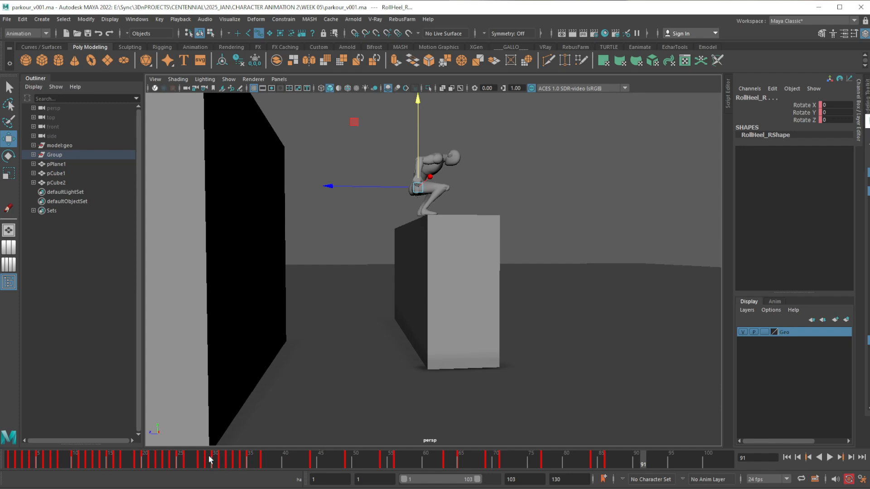
{"action": "left_click_drag", "start_coordinate": [210, 460], "coordinate": [314, 466]}
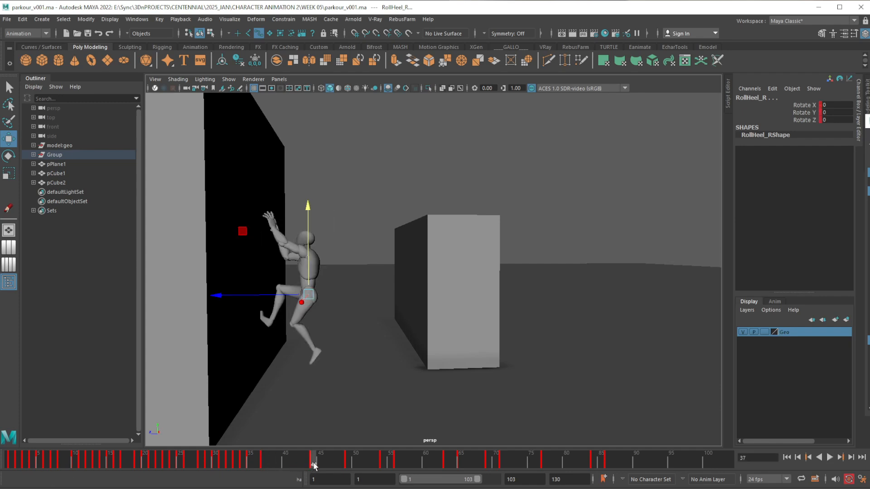
{"action": "left_click", "coordinate": [349, 465]}
{"action": "left_click", "coordinate": [384, 462]}
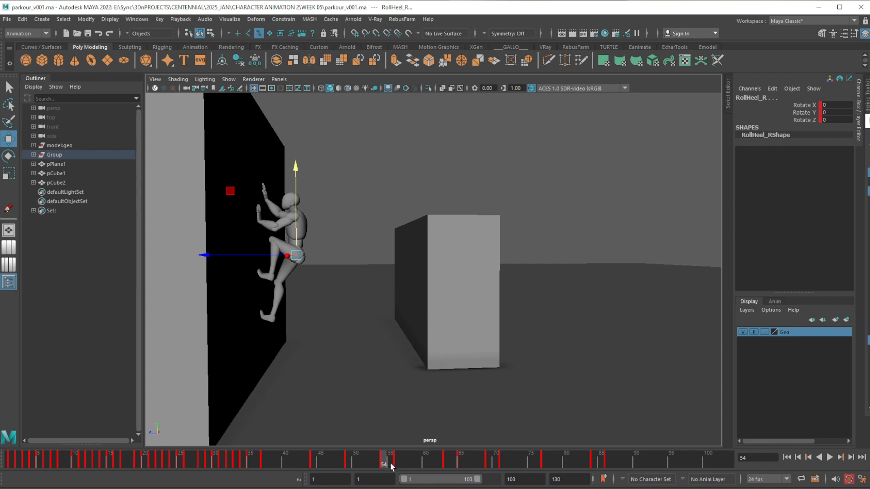
{"action": "left_click", "coordinate": [397, 461]}
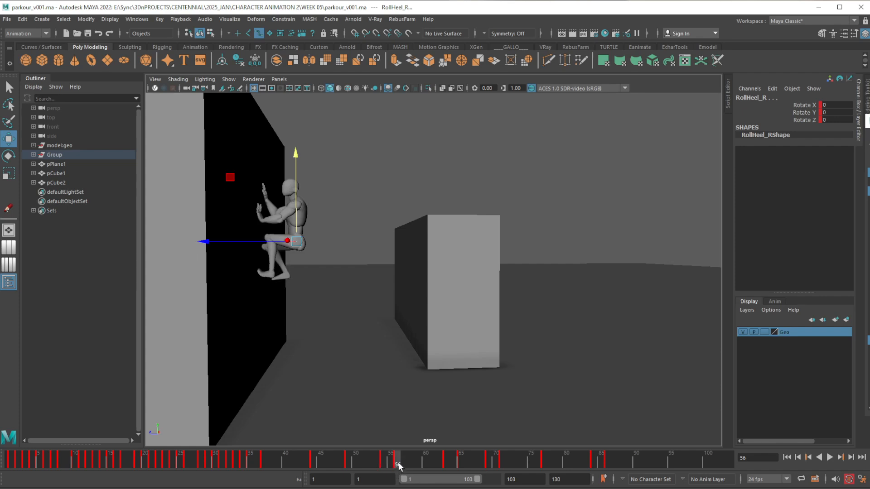
{"action": "left_click", "coordinate": [445, 463]}
{"action": "left_click", "coordinate": [458, 463]}
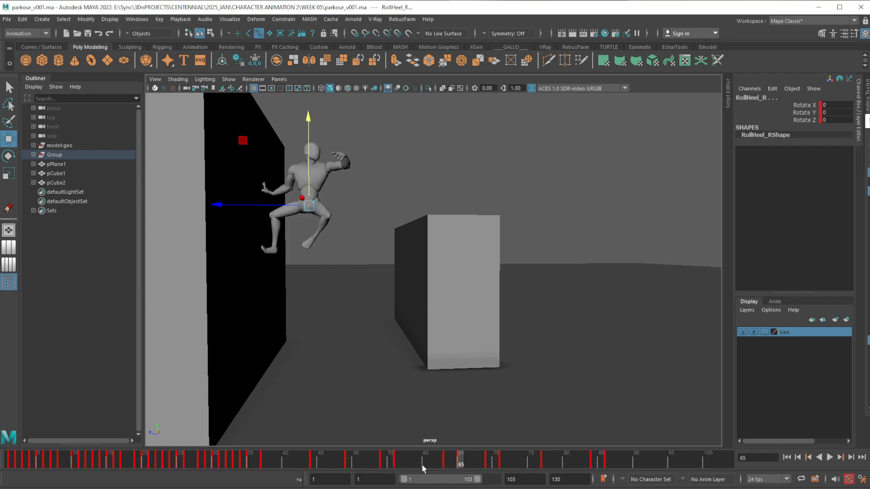
{"action": "left_click_drag", "start_coordinate": [286, 460], "coordinate": [404, 461]}
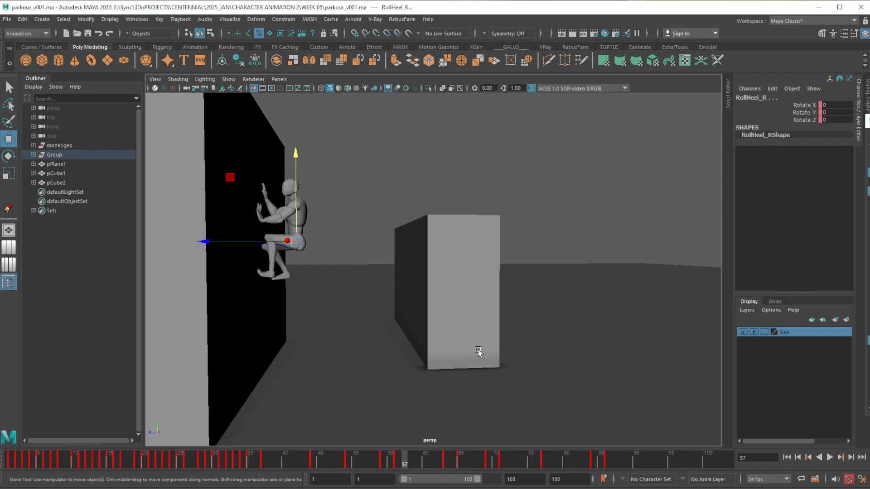
{"action": "left_click_drag", "start_coordinate": [268, 461], "coordinate": [431, 451]}
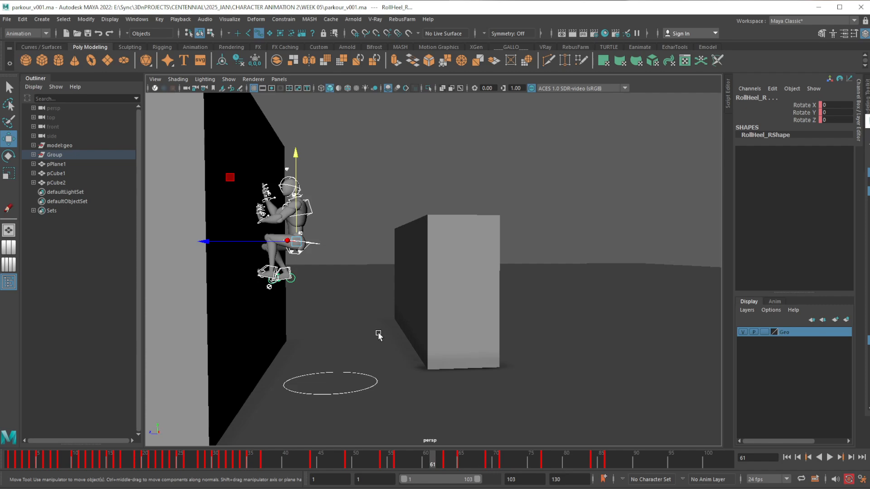
{"action": "left_click", "coordinate": [607, 462]}
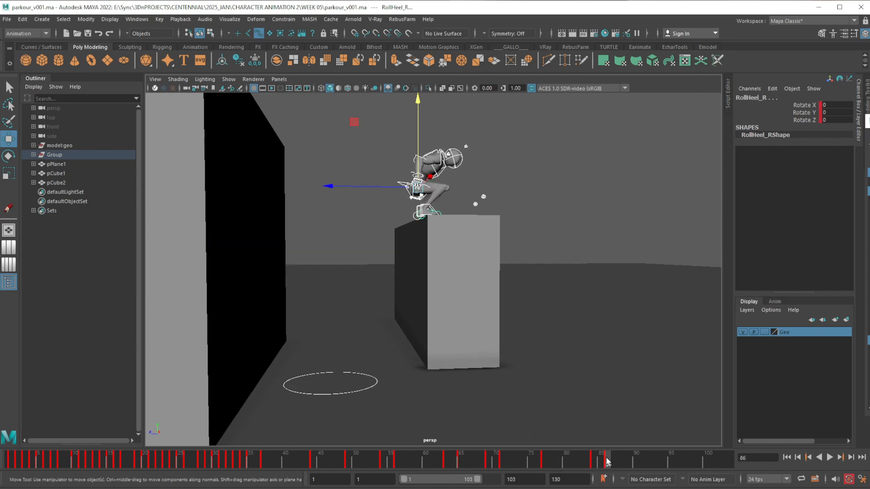
Select all of the character's rig controls at frame 54, switching X-Ray shading on and back off
{"action": "left_click", "coordinate": [597, 309]}
{"action": "left_click_drag", "start_coordinate": [595, 310], "coordinate": [310, 85]}
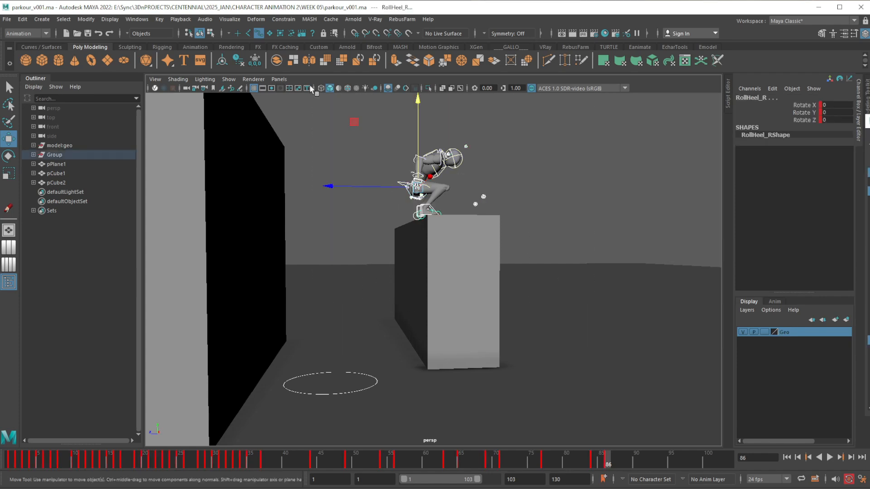
{"action": "left_click", "coordinate": [383, 461]}
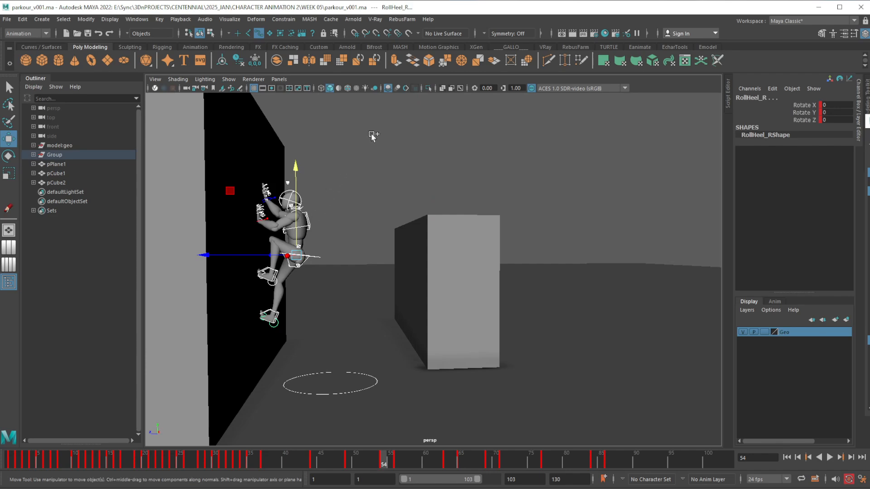
{"action": "left_click_drag", "start_coordinate": [372, 137], "coordinate": [171, 330]}
{"action": "left_click", "coordinate": [443, 89]}
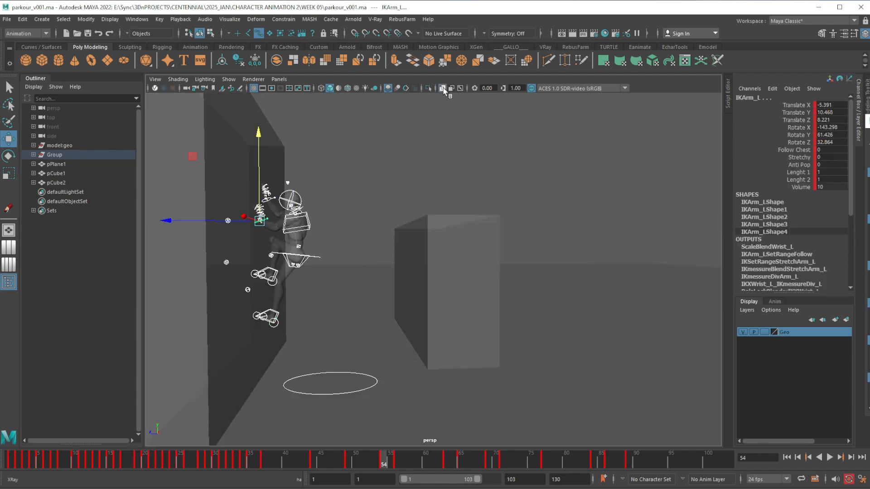
{"action": "left_click", "coordinate": [442, 89]}
Move the selected controls' wall-contact key pose from frame 44 to frame 40 in the timeline
{"action": "mouse_move", "coordinate": [383, 463]}
{"action": "left_mouse_down"}
{"action": "mouse_move", "coordinate": [601, 464]}
{"action": "mouse_move", "coordinate": [273, 463]}
{"action": "mouse_move", "coordinate": [607, 464]}
{"action": "mouse_move", "coordinate": [289, 462]}
{"action": "mouse_move", "coordinate": [312, 466]}
{"action": "left_mouse_up"}
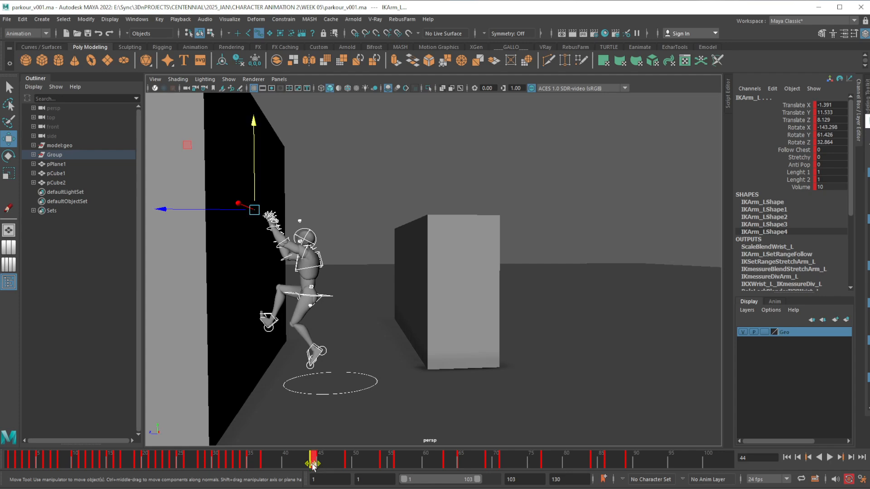
{"action": "left_click", "coordinate": [329, 462]}
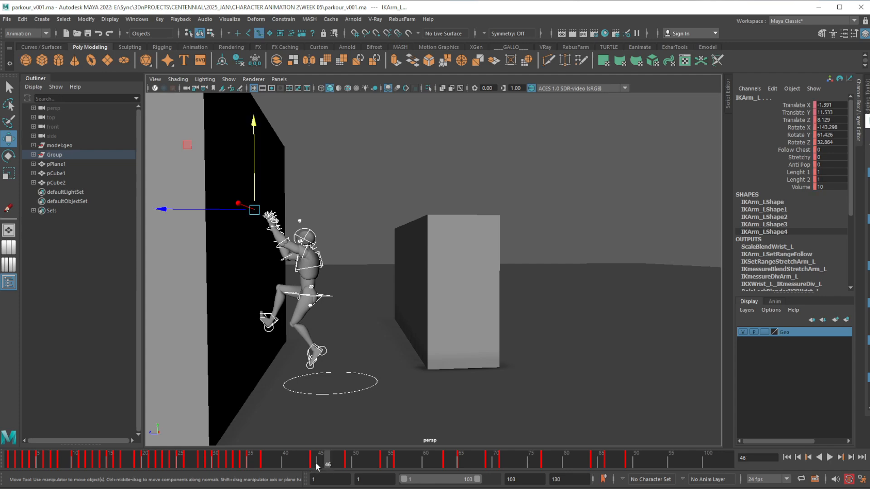
{"action": "left_click", "coordinate": [313, 462]}
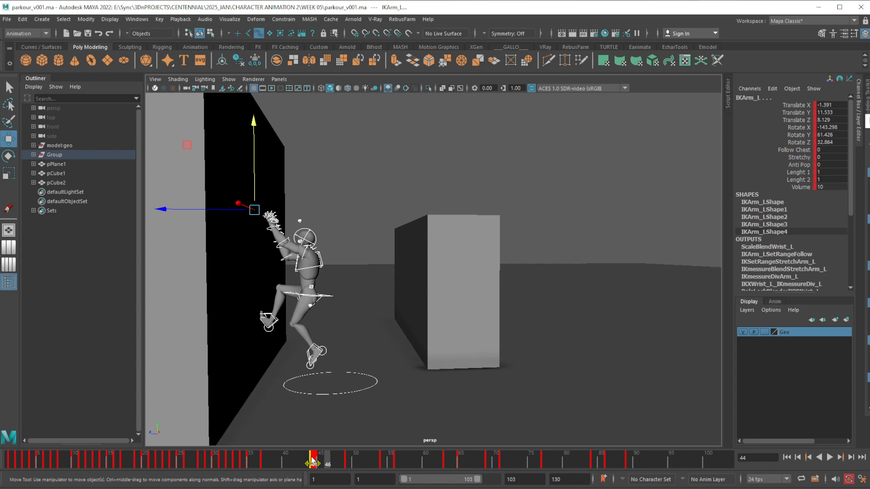
{"action": "left_click_drag", "start_coordinate": [312, 461], "coordinate": [288, 462]}
Detach the timeline's Keys commands as a floating window and remove one inbetween at frame 46
{"action": "left_click", "coordinate": [329, 461]}
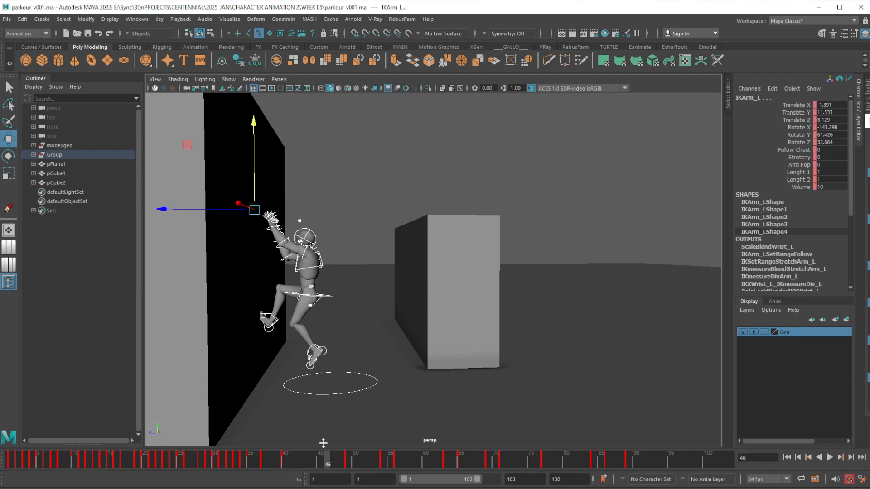
{"action": "right_click", "coordinate": [329, 460]}
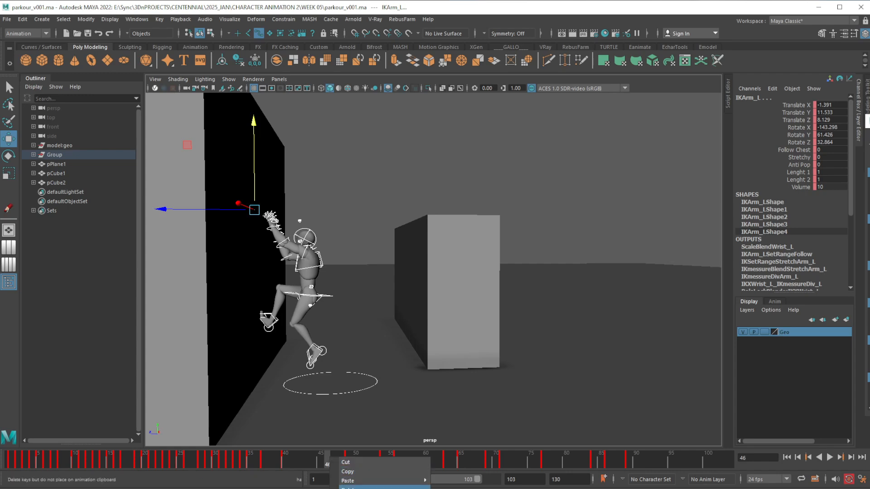
{"action": "right_click", "coordinate": [321, 456]}
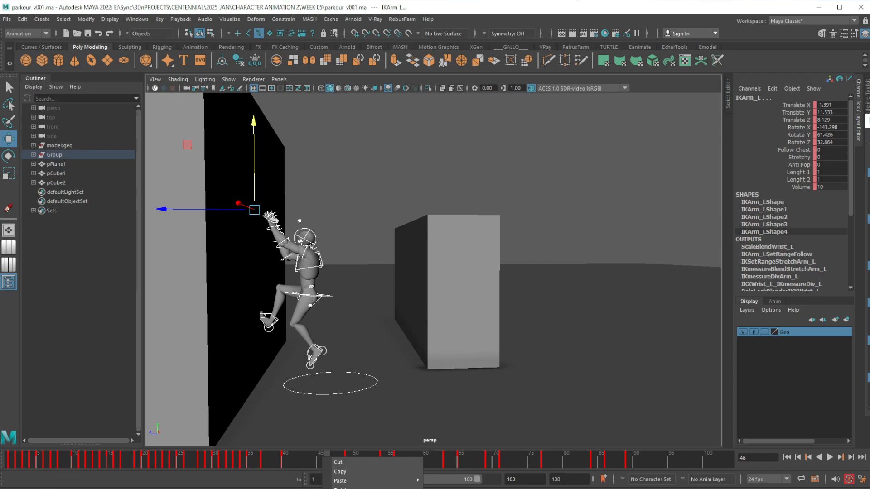
{"action": "left_click", "coordinate": [480, 488]}
{"action": "left_click_drag", "start_coordinate": [480, 488], "coordinate": [400, 121]}
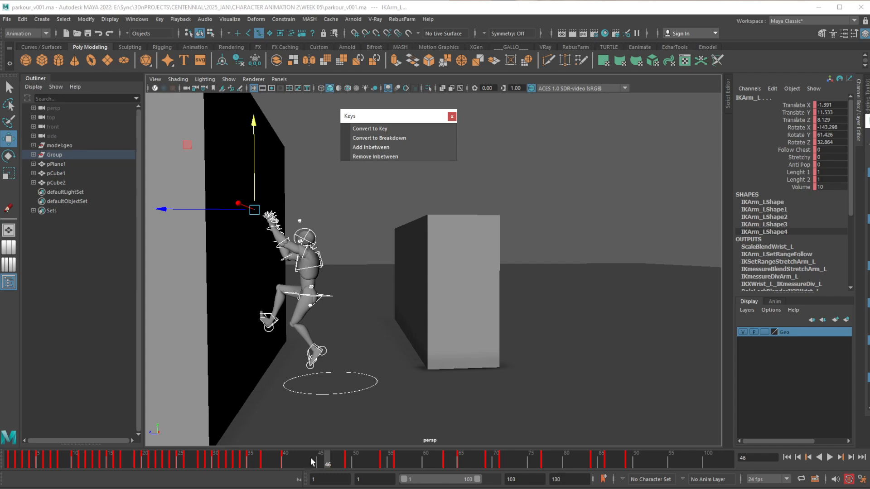
{"action": "left_click", "coordinate": [378, 156]}
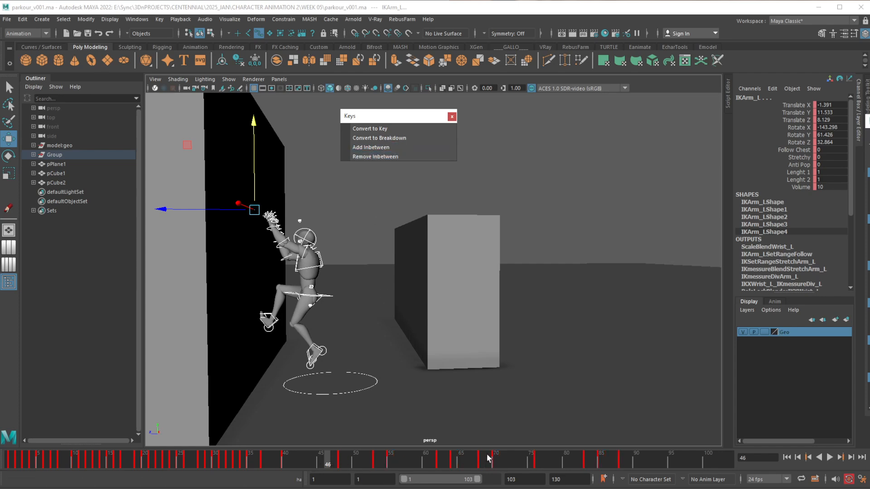
Remove five inbetweens at frame 42 so the following pose falls on frame 43
{"action": "left_click", "coordinate": [299, 463]}
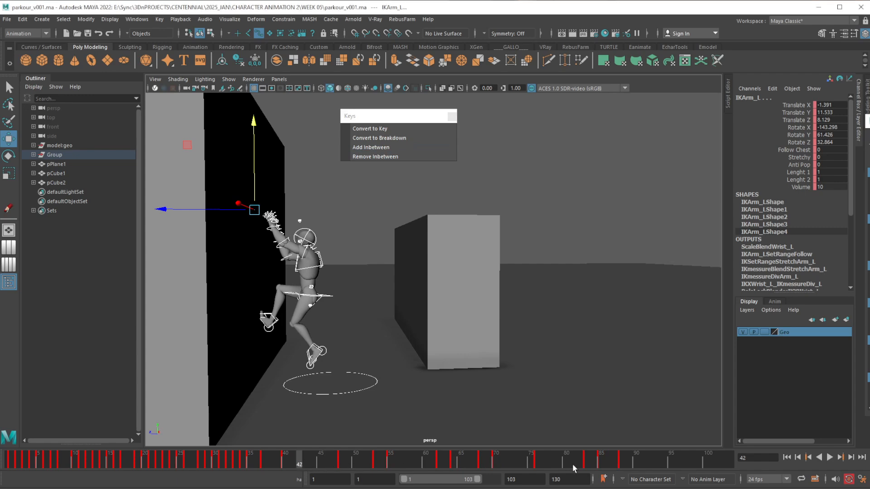
{"action": "left_click", "coordinate": [393, 158]}
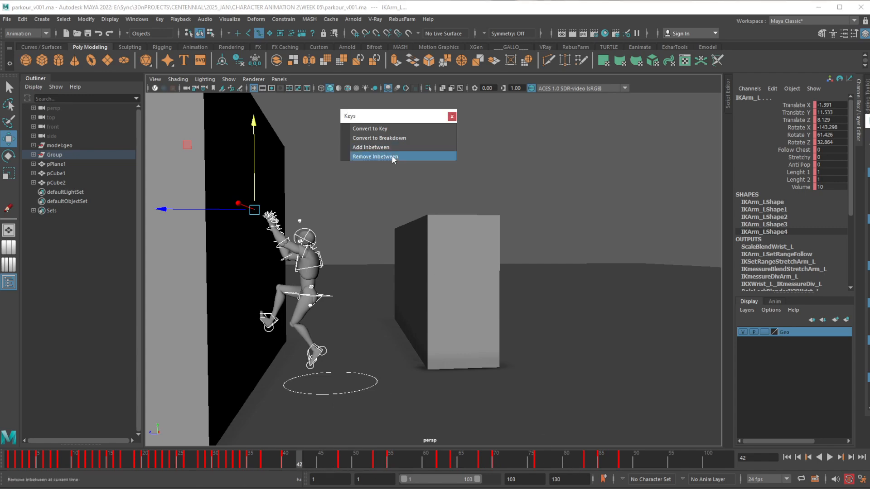
{"action": "left_click", "coordinate": [393, 158]}
{"action": "left_click", "coordinate": [392, 157]}
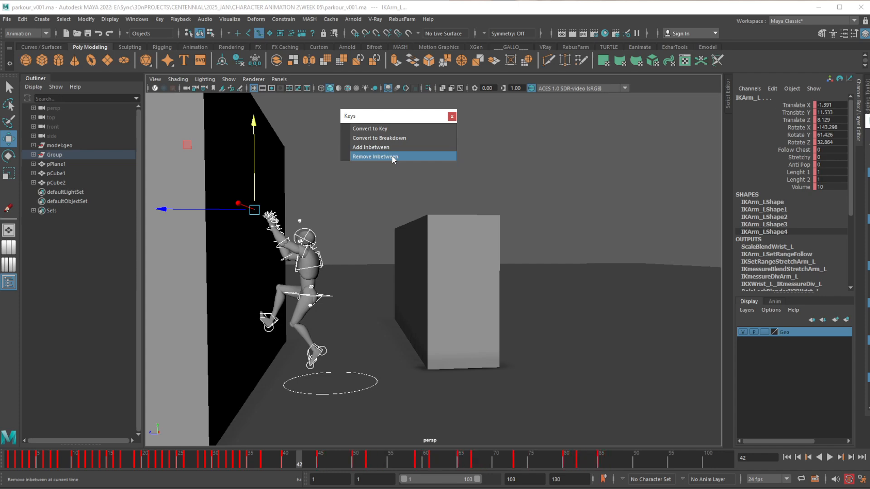
{"action": "left_click", "coordinate": [392, 158]}
{"action": "left_click", "coordinate": [393, 158]}
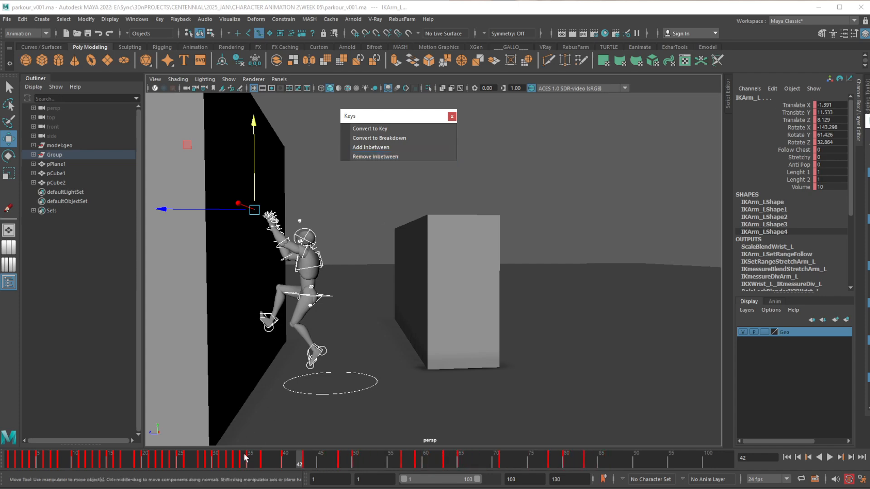
Retime the climbing poses by removing two inbetweens at frame 45 and adding one at frame 47
{"action": "left_click_drag", "start_coordinate": [246, 458], "coordinate": [320, 463]}
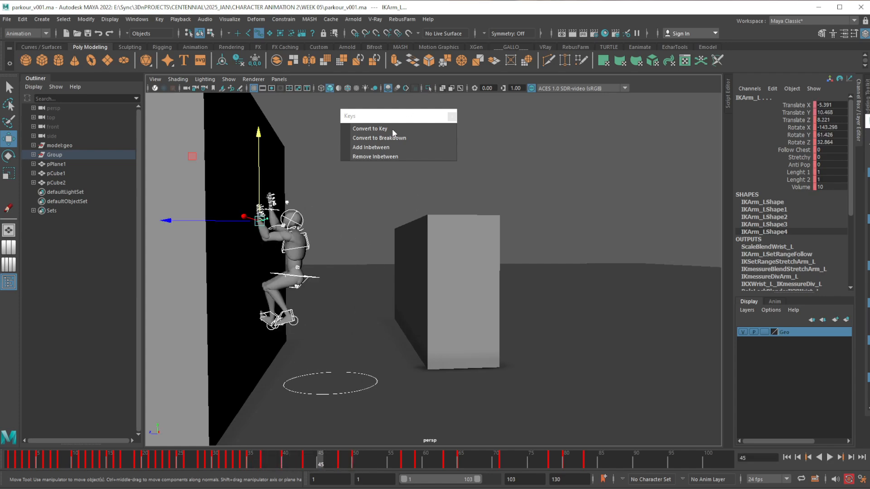
{"action": "left_click", "coordinate": [385, 156]}
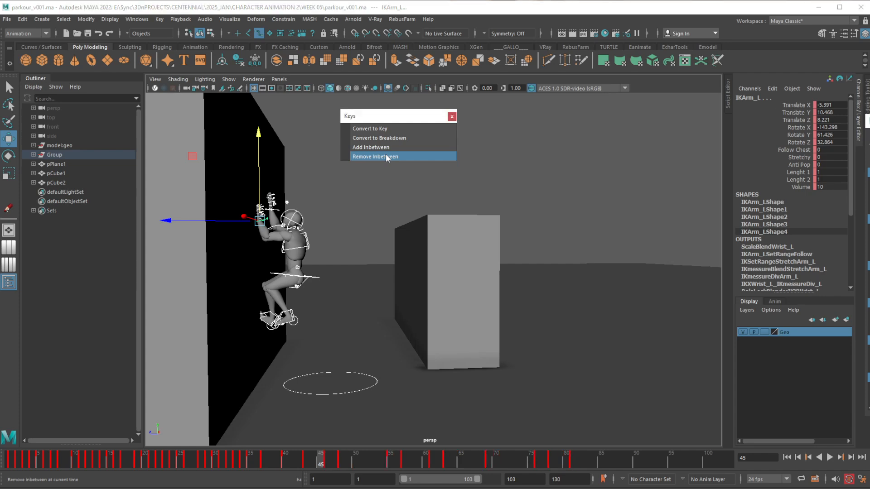
{"action": "mouse_move", "coordinate": [320, 460]}
{"action": "left_mouse_down"}
{"action": "mouse_move", "coordinate": [349, 466]}
{"action": "mouse_move", "coordinate": [332, 464]}
{"action": "left_mouse_up"}
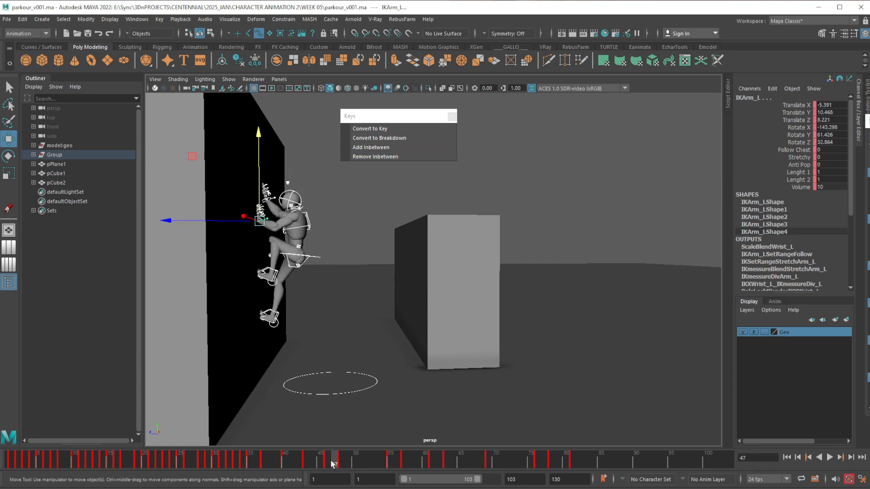
{"action": "left_click", "coordinate": [369, 147]}
{"action": "key", "text": "alt+v"}
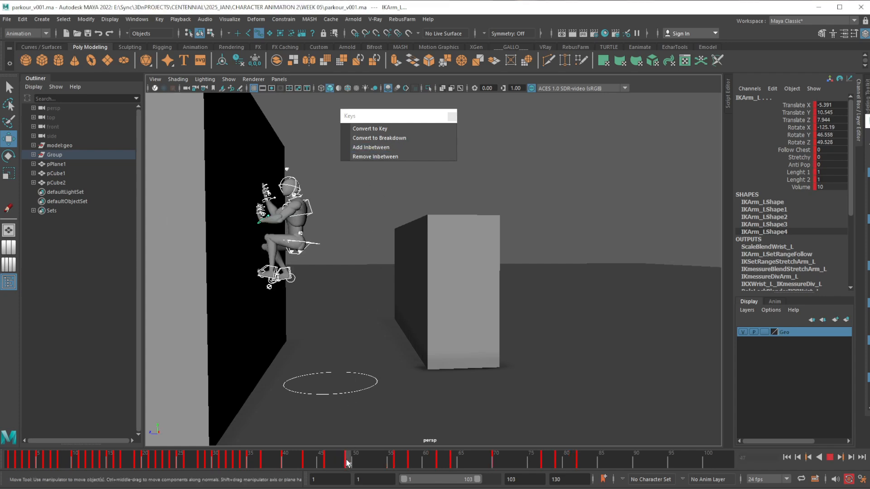
Remove four inbetweens at frame 51 to shorten the crouched hold on the wall, and play the animation
{"action": "mouse_move", "coordinate": [350, 463]}
{"action": "left_mouse_down"}
{"action": "mouse_move", "coordinate": [396, 464]}
{"action": "mouse_move", "coordinate": [362, 463]}
{"action": "left_mouse_up"}
{"action": "left_click", "coordinate": [375, 156]}
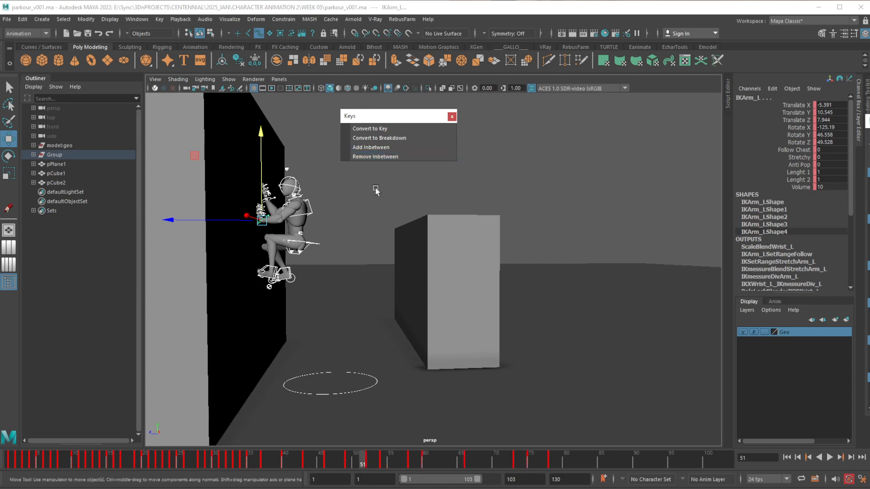
{"action": "key", "text": "alt+v"}
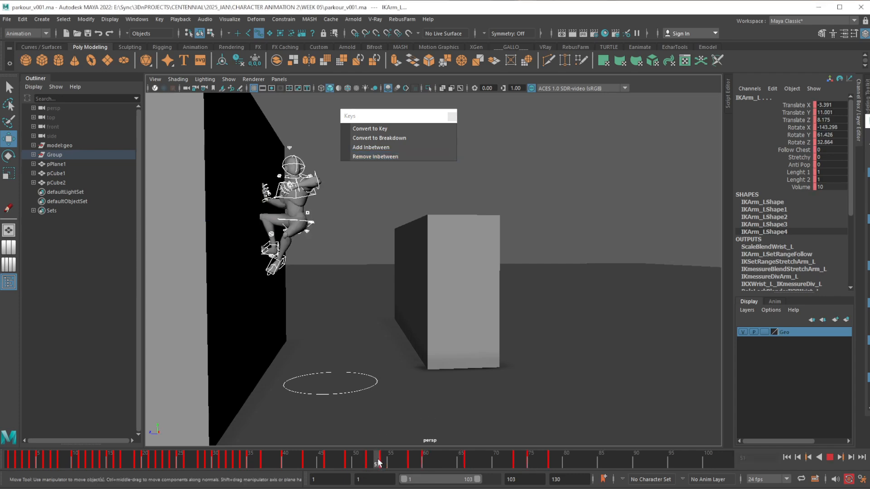
Remove two inbetweens at frame 56 to bring the push-off pose earlier
{"action": "mouse_move", "coordinate": [383, 462]}
{"action": "left_mouse_down"}
{"action": "mouse_move", "coordinate": [371, 464]}
{"action": "mouse_move", "coordinate": [400, 466]}
{"action": "left_mouse_up"}
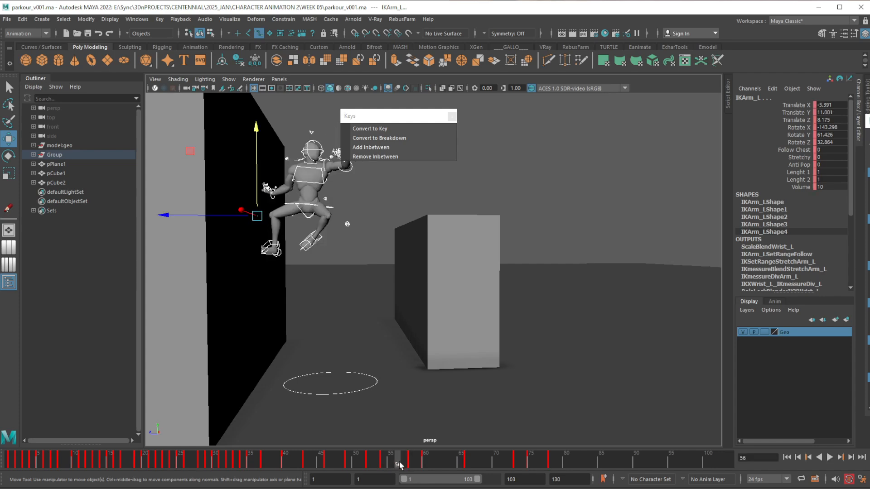
{"action": "left_click", "coordinate": [381, 157]}
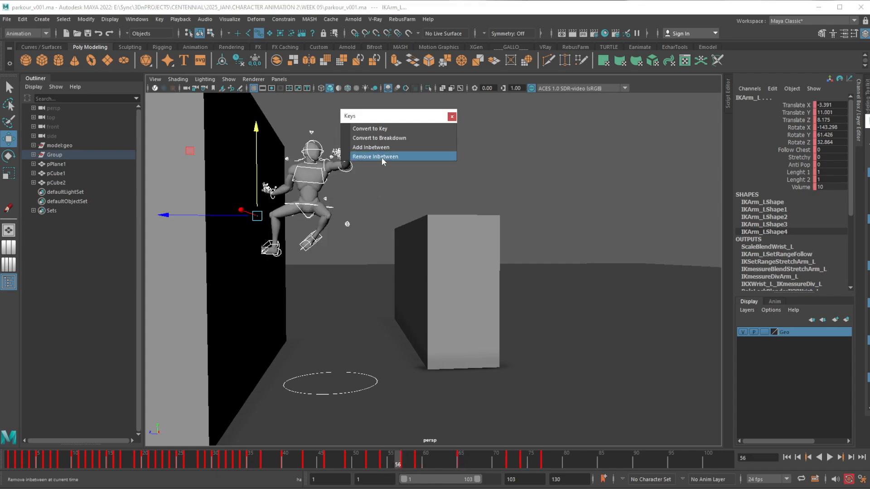
{"action": "left_click", "coordinate": [382, 157]}
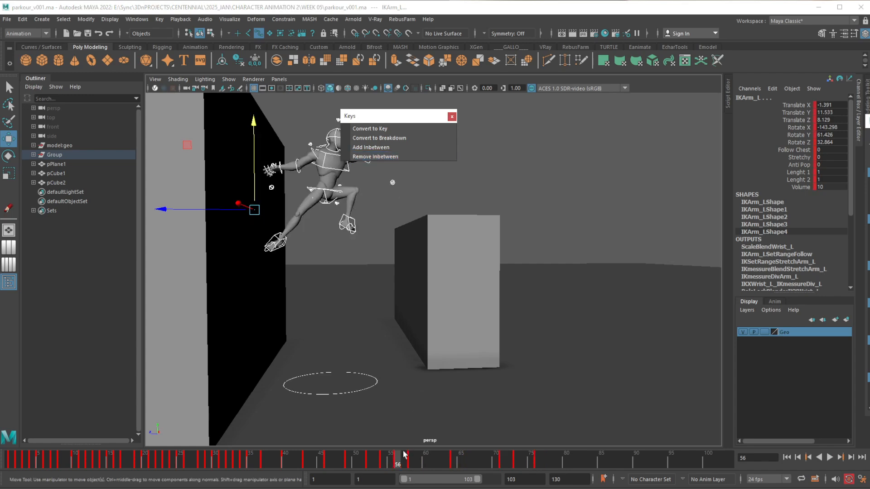
Remove three inbetweens at frame 61 to shorten the leap from the wall toward the block
{"action": "mouse_move", "coordinate": [404, 460]}
{"action": "left_mouse_down"}
{"action": "mouse_move", "coordinate": [469, 462]}
{"action": "mouse_move", "coordinate": [433, 462]}
{"action": "left_mouse_up"}
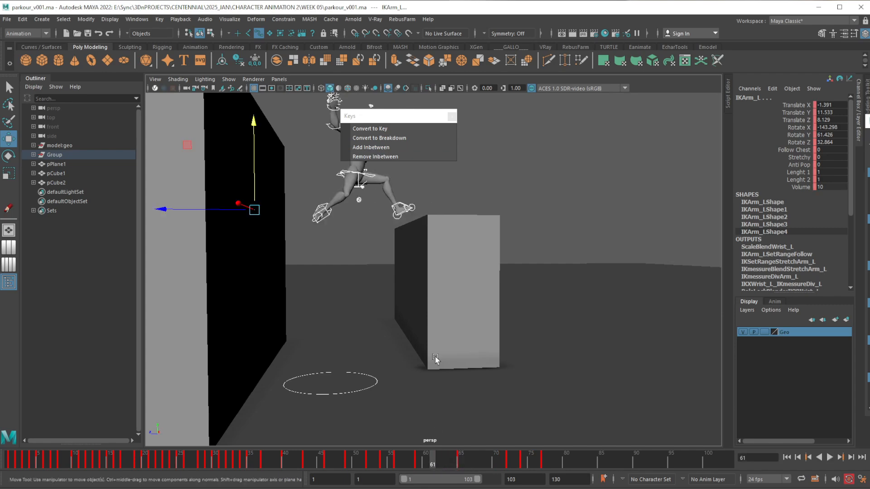
{"action": "left_click", "coordinate": [386, 159]}
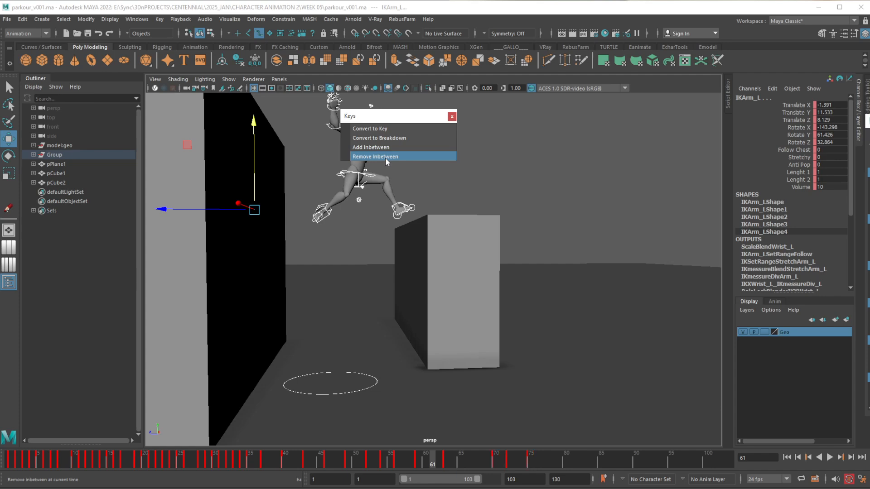
{"action": "left_click", "coordinate": [385, 157]}
Remove five inbetweens at frame 64 to bring the crouched landing pose on the block earlier
{"action": "left_click_drag", "start_coordinate": [436, 463], "coordinate": [457, 466]}
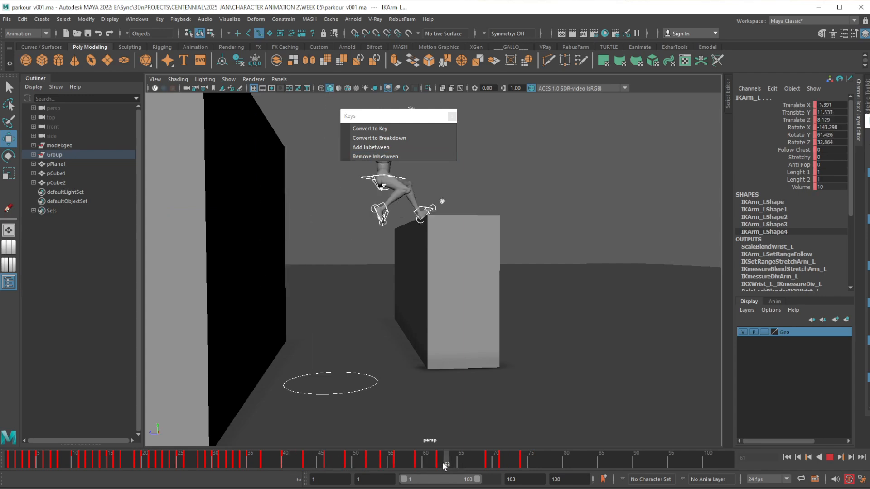
{"action": "left_click", "coordinate": [492, 462]}
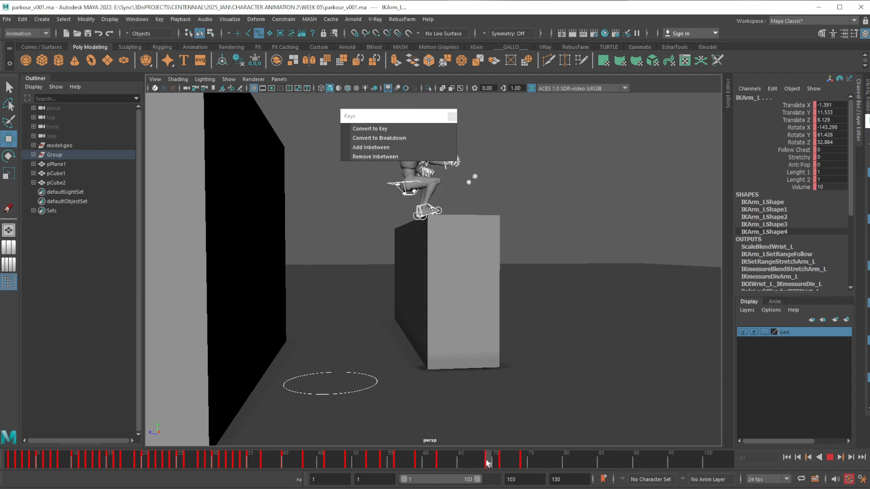
{"action": "left_click_drag", "start_coordinate": [487, 462], "coordinate": [454, 462]}
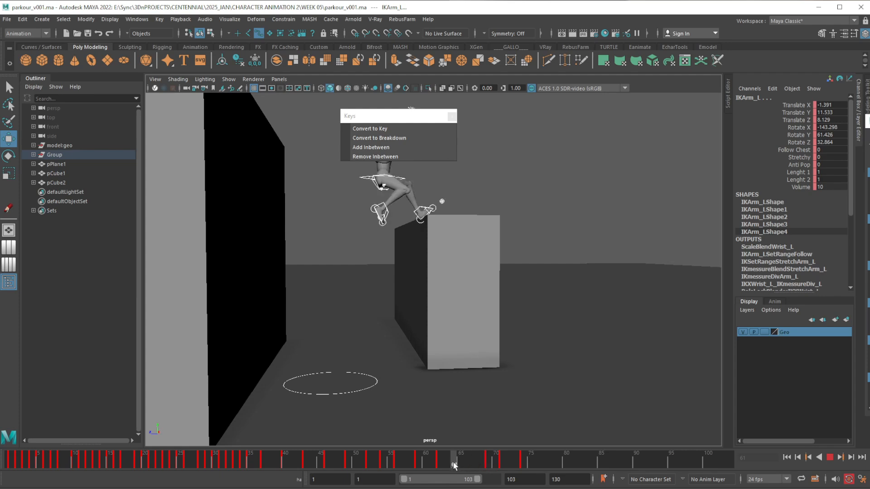
{"action": "left_click", "coordinate": [393, 158]}
{"action": "left_click", "coordinate": [388, 157]}
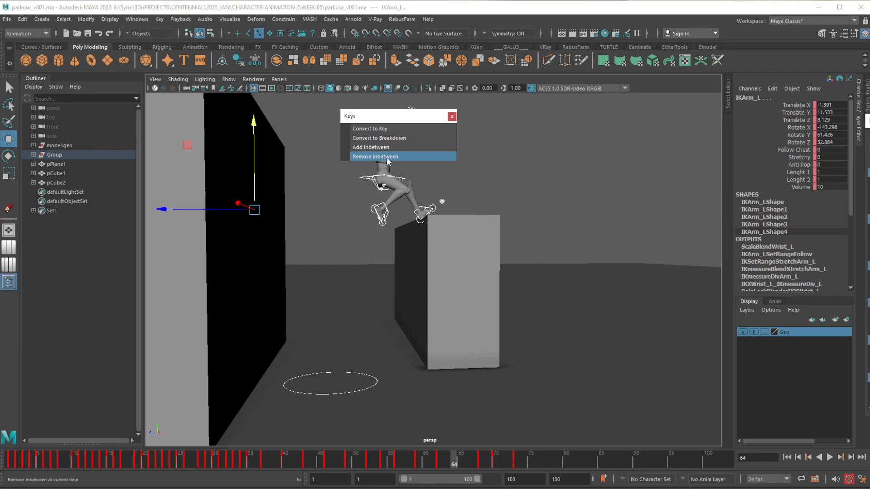
{"action": "left_click", "coordinate": [387, 159]}
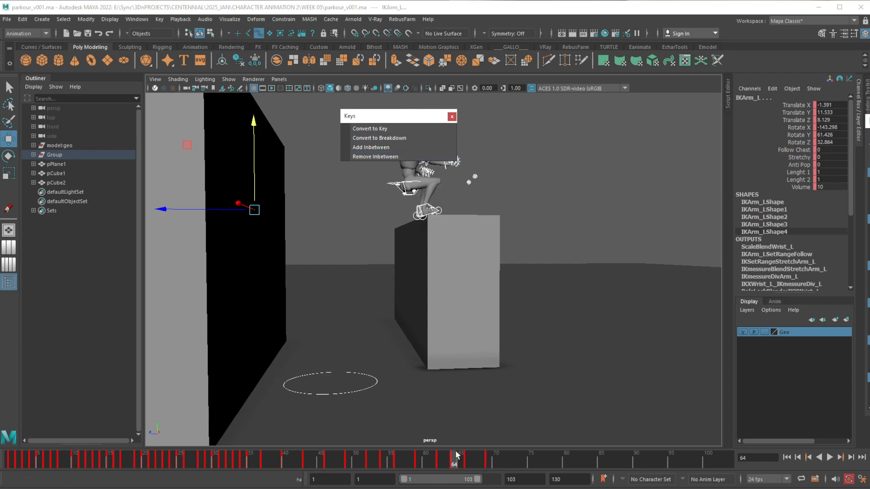
Move the floating Keys menu clear of the character and play back the retimed sequence
{"action": "mouse_move", "coordinate": [459, 456]}
{"action": "left_mouse_down"}
{"action": "mouse_move", "coordinate": [515, 466]}
{"action": "mouse_move", "coordinate": [207, 460]}
{"action": "mouse_move", "coordinate": [420, 458]}
{"action": "mouse_move", "coordinate": [236, 460]}
{"action": "left_mouse_up"}
{"action": "left_click_drag", "start_coordinate": [411, 118], "coordinate": [648, 116]}
{"action": "left_click", "coordinate": [829, 458]}
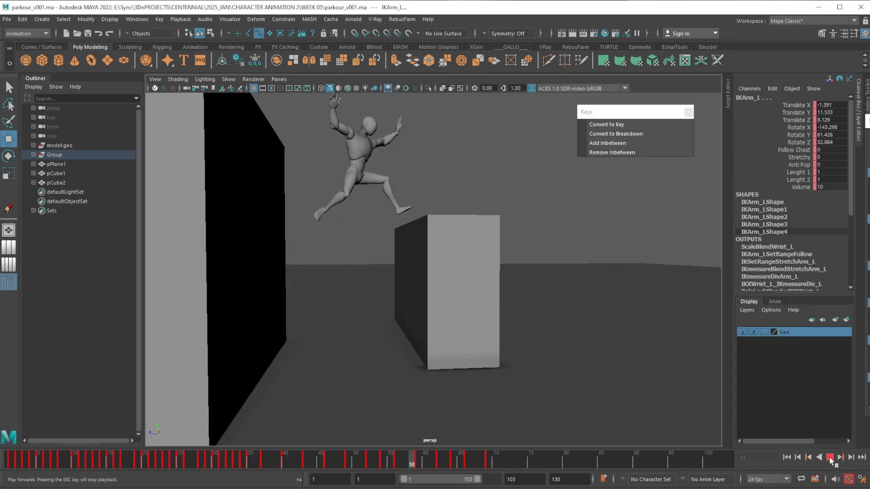
{"action": "left_click", "coordinate": [830, 458]}
Remove one inbetween at frame 38 to shorten the jump onto the wall, and play the animation
{"action": "left_click_drag", "start_coordinate": [226, 456], "coordinate": [274, 463]}
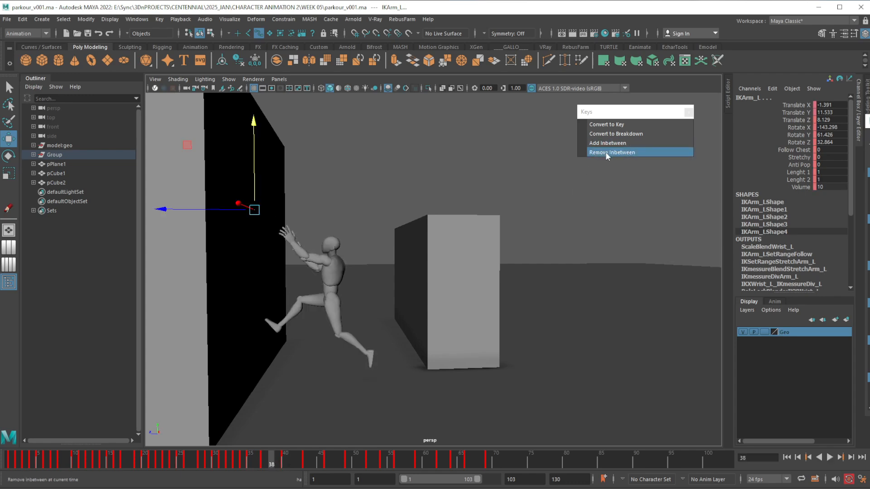
{"action": "left_click", "coordinate": [605, 152]}
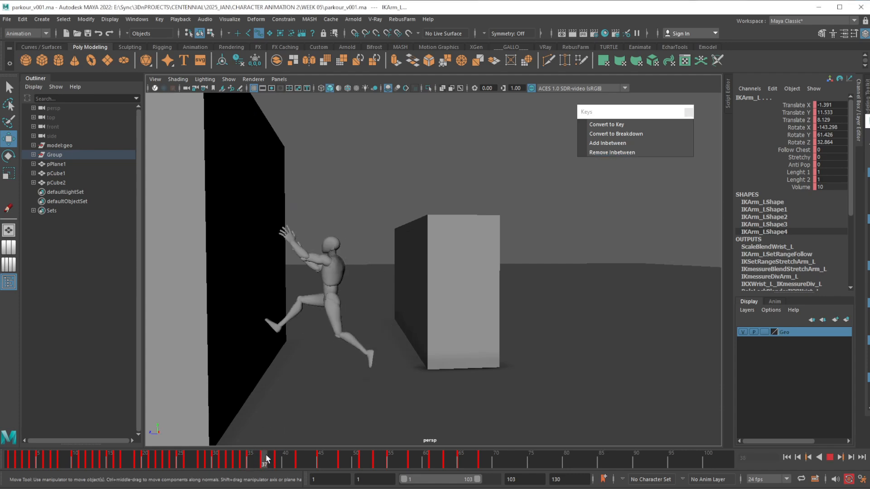
{"action": "left_click_drag", "start_coordinate": [270, 461], "coordinate": [181, 459]}
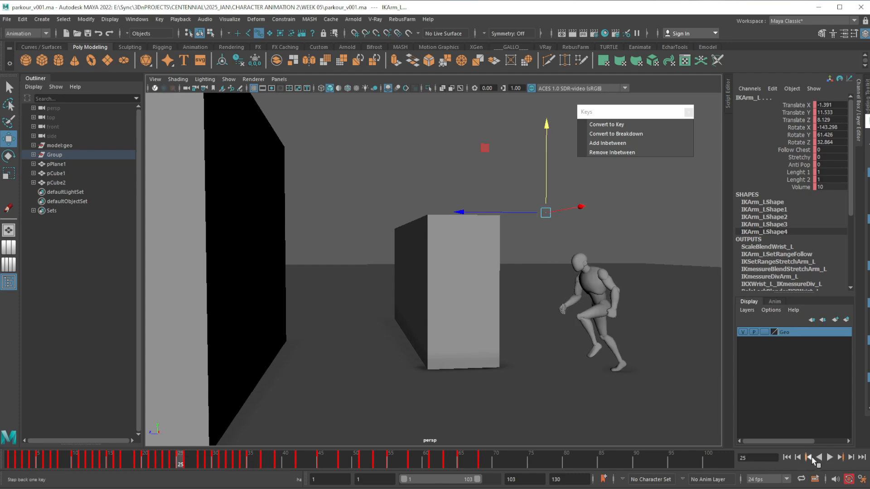
{"action": "left_click", "coordinate": [830, 457]}
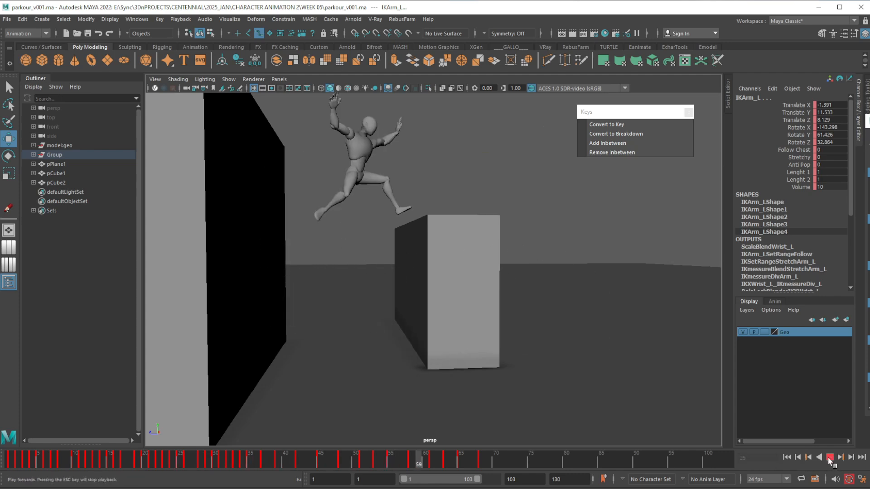
{"action": "left_click", "coordinate": [828, 459]}
Remove one inbetween at frame 41 to bring the next climbing pose on the wall earlier, and play the animation
{"action": "left_click_drag", "start_coordinate": [263, 459], "coordinate": [296, 462]}
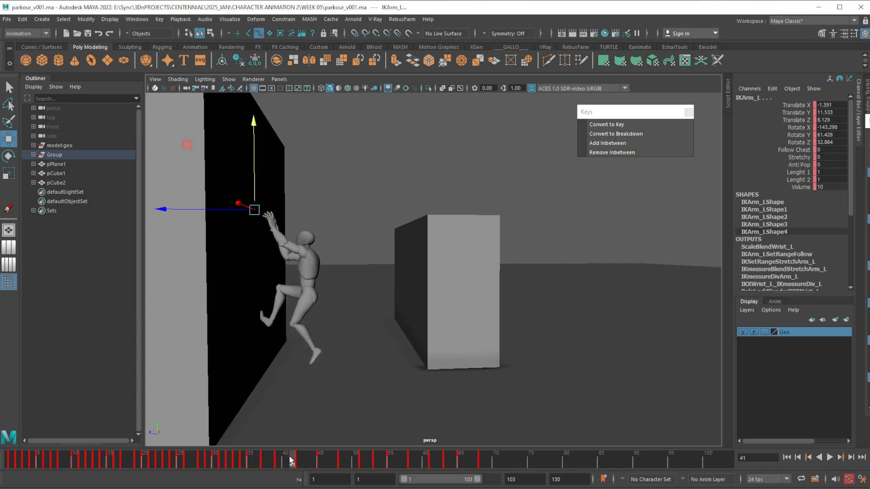
{"action": "left_click", "coordinate": [615, 152]}
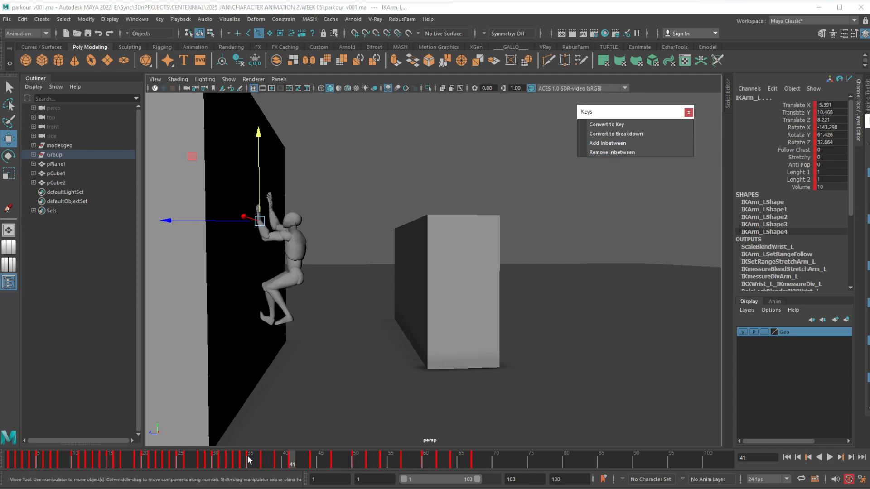
{"action": "left_click_drag", "start_coordinate": [248, 460], "coordinate": [433, 461]}
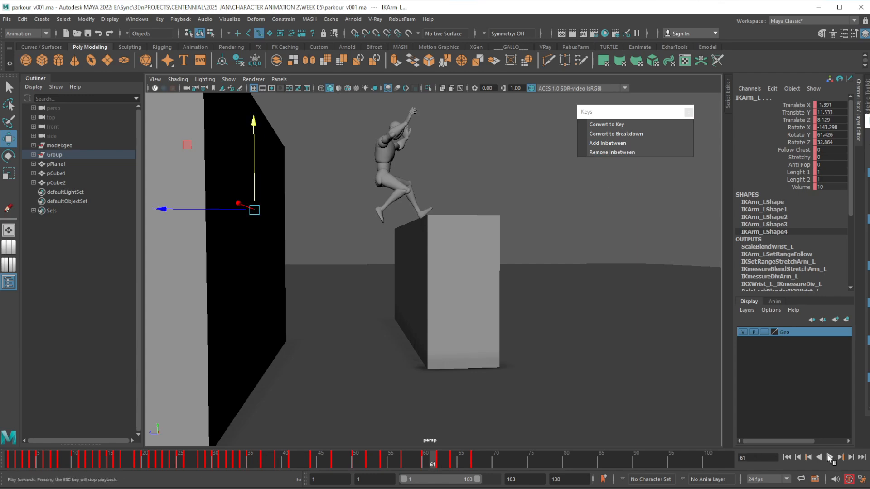
{"action": "left_click", "coordinate": [829, 458]}
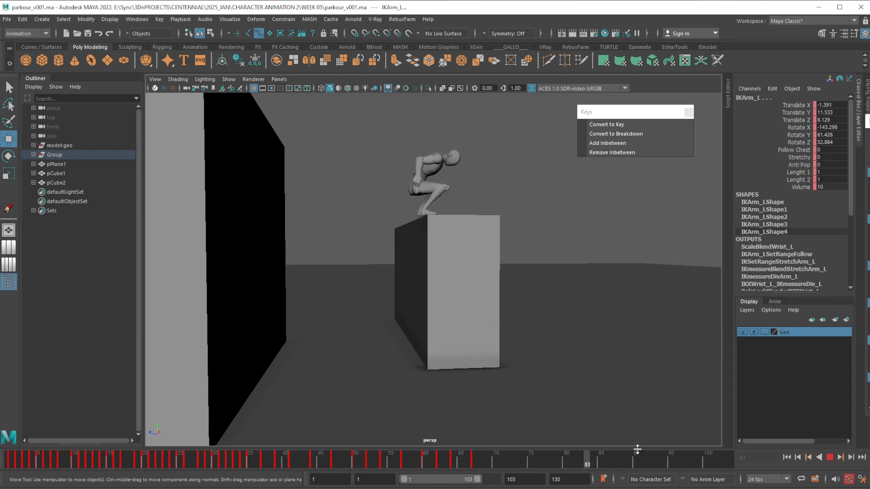
{"action": "left_click", "coordinate": [829, 458]}
Compare the turning and push-off poses between frames 50 and 54, and remove one inbetween at frame 51
{"action": "left_click_drag", "start_coordinate": [244, 459], "coordinate": [377, 465]}
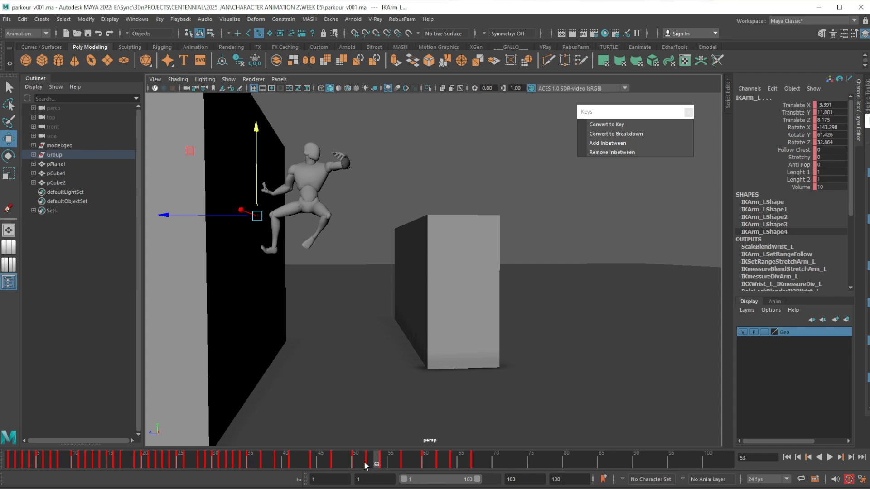
{"action": "mouse_move", "coordinate": [364, 465]}
{"action": "left_mouse_down"}
{"action": "mouse_move", "coordinate": [383, 463]}
{"action": "mouse_move", "coordinate": [358, 466]}
{"action": "left_mouse_up"}
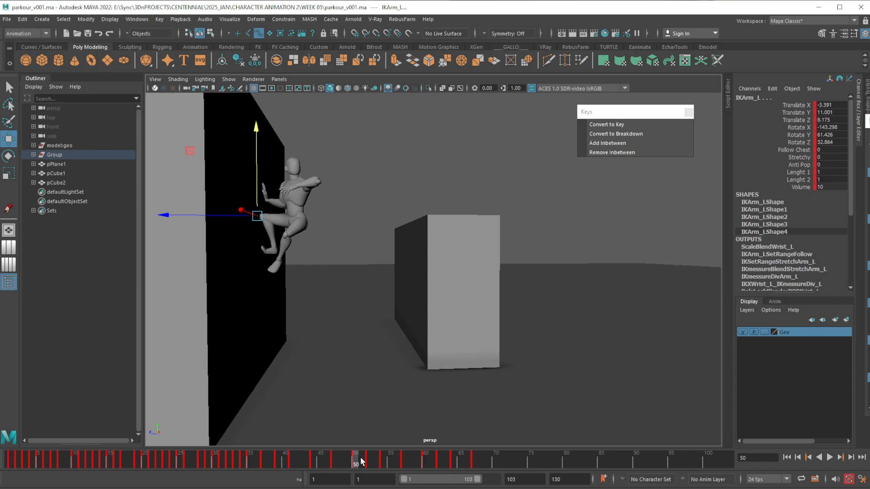
{"action": "left_click", "coordinate": [372, 459]}
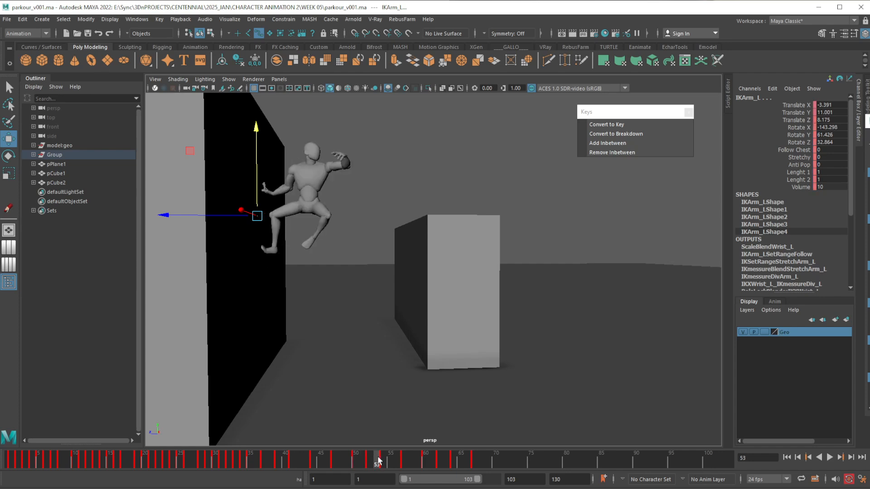
{"action": "left_click", "coordinate": [382, 460]}
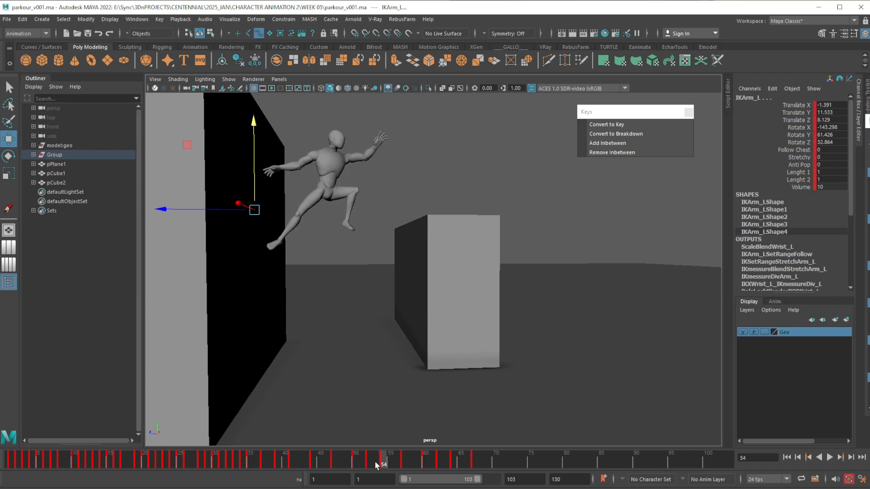
{"action": "left_click", "coordinate": [355, 462]}
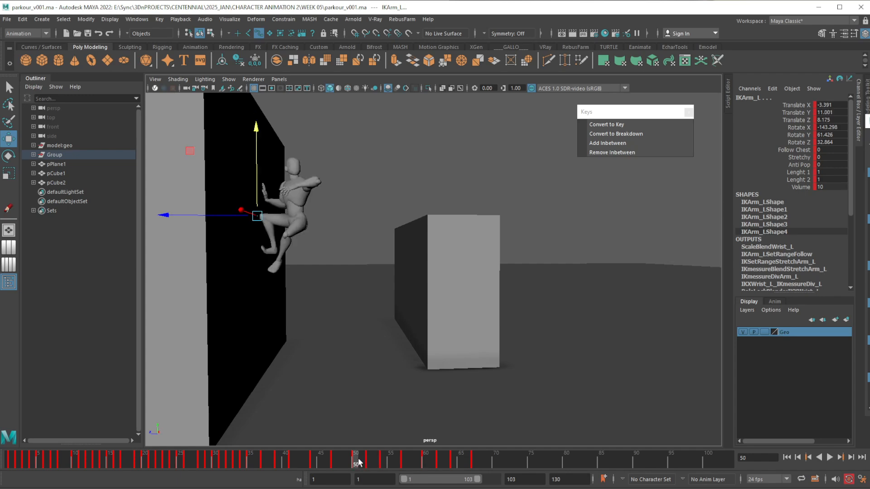
{"action": "mouse_move", "coordinate": [358, 462]}
{"action": "left_mouse_down"}
{"action": "mouse_move", "coordinate": [389, 462]}
{"action": "mouse_move", "coordinate": [365, 464]}
{"action": "left_mouse_up"}
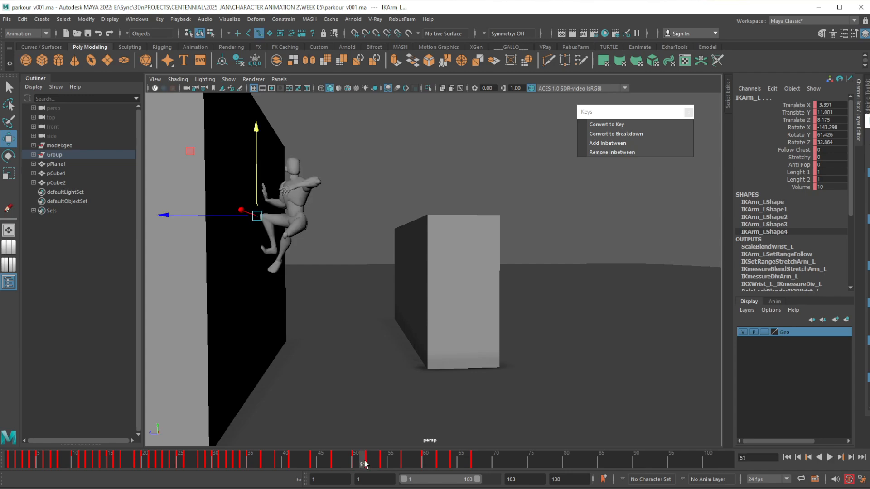
{"action": "left_click", "coordinate": [607, 154]}
{"action": "left_click_drag", "start_coordinate": [361, 461], "coordinate": [357, 463]}
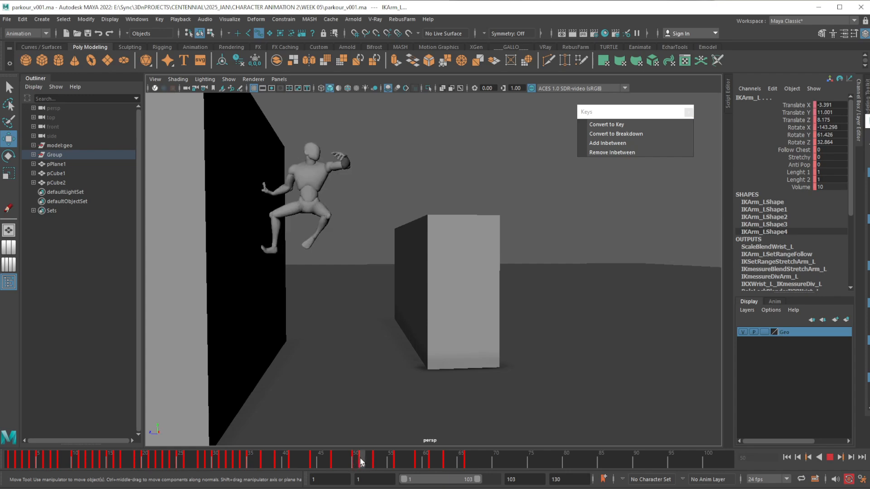
Remove one inbetween at frame 55 to bring the mid-air leap pose earlier, and play the animation
{"action": "mouse_move", "coordinate": [358, 462]}
{"action": "left_mouse_down"}
{"action": "mouse_move", "coordinate": [401, 460]}
{"action": "mouse_move", "coordinate": [392, 460]}
{"action": "left_mouse_up"}
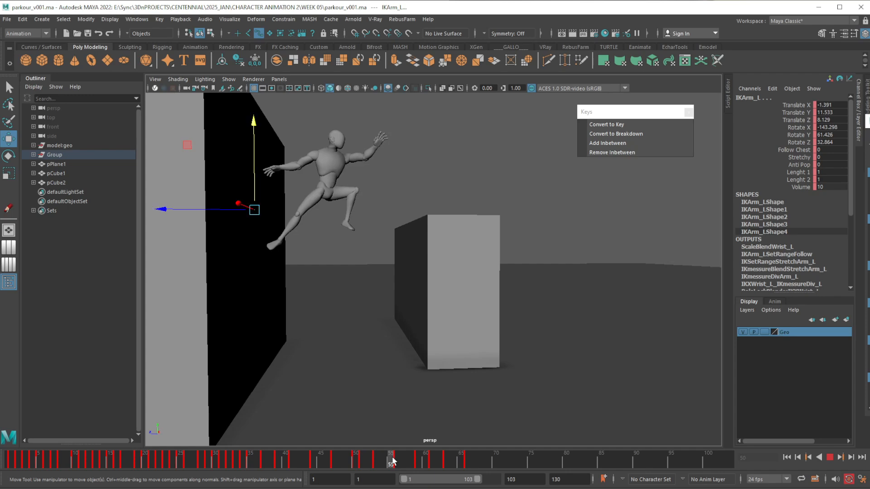
{"action": "left_click", "coordinate": [631, 151]}
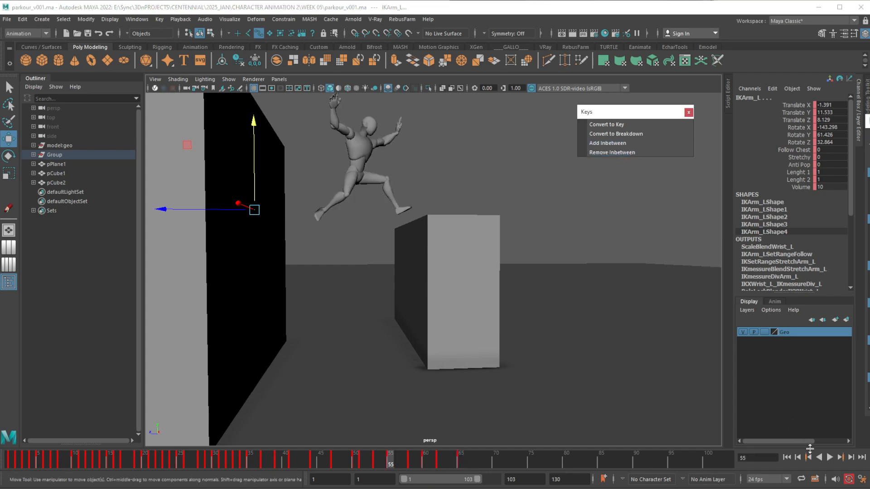
{"action": "left_click", "coordinate": [829, 457]}
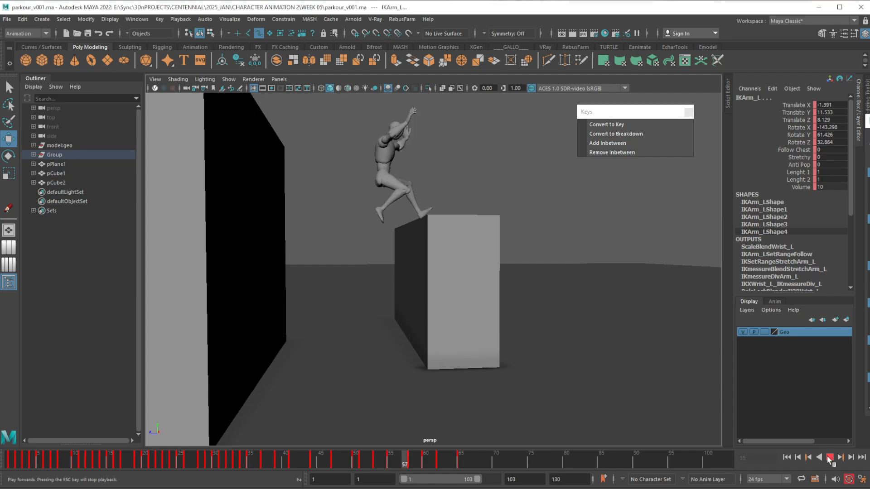